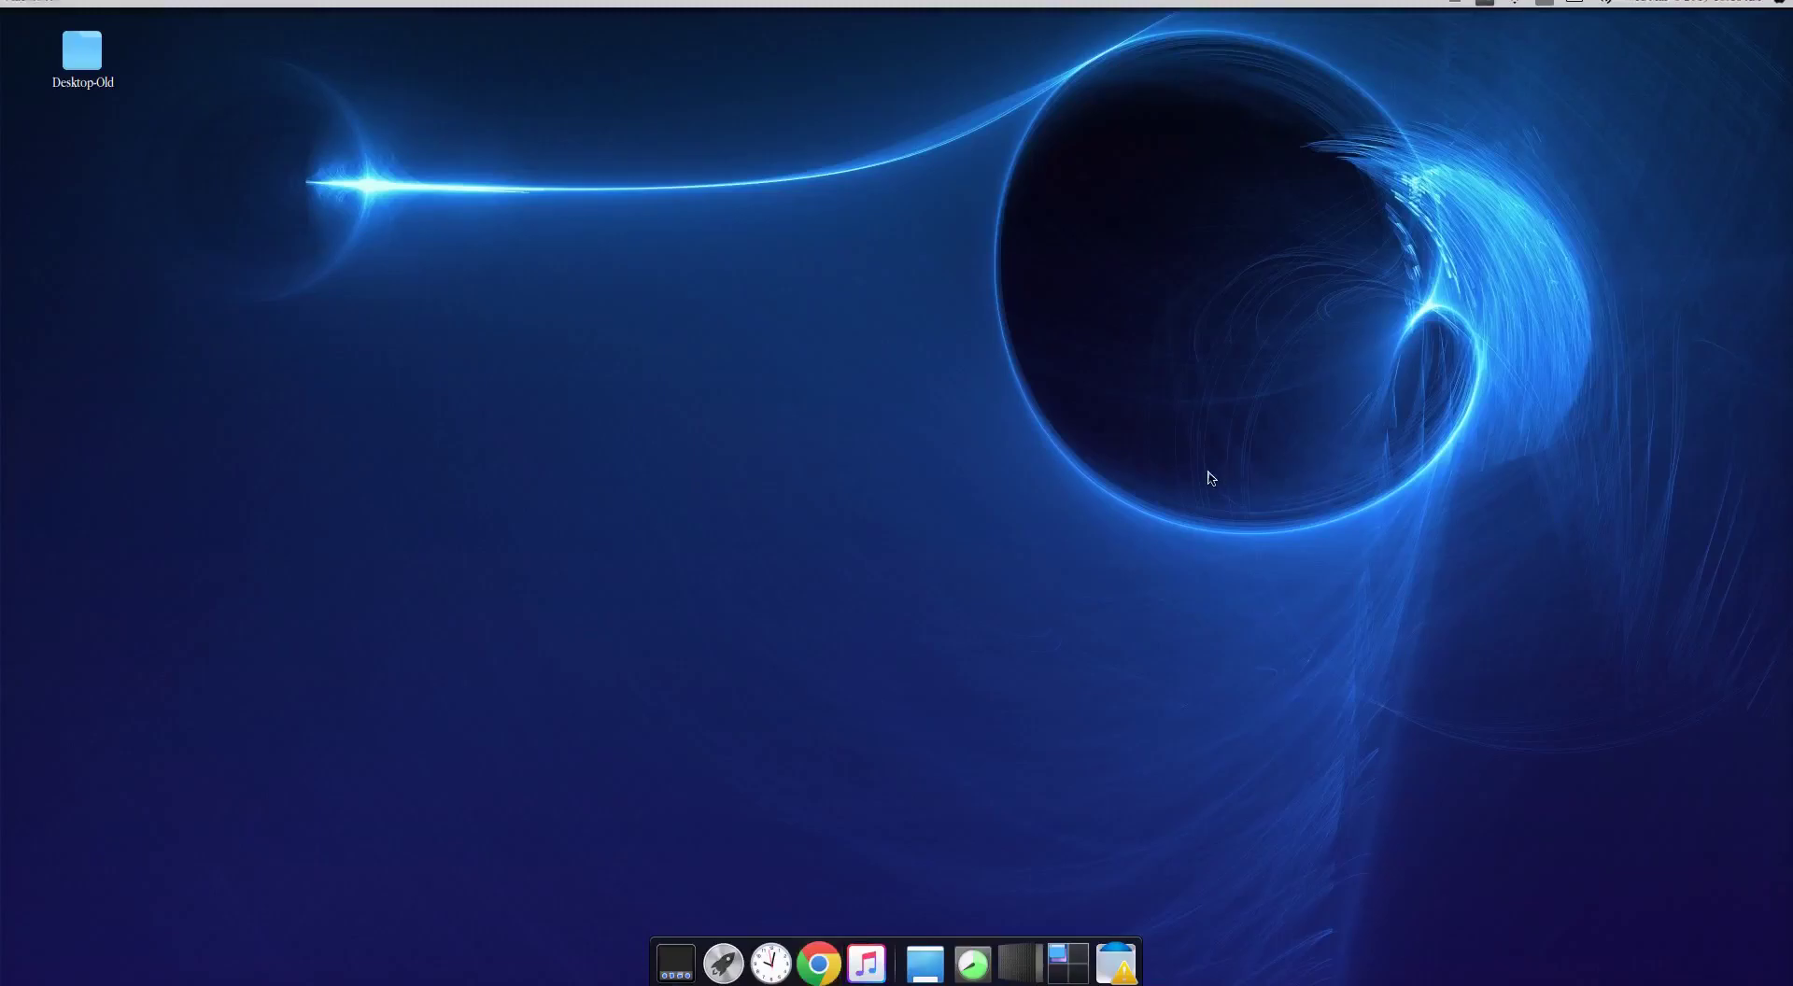
Step: Launch Terminal from the application search and move its window to the screen centre
key("super")
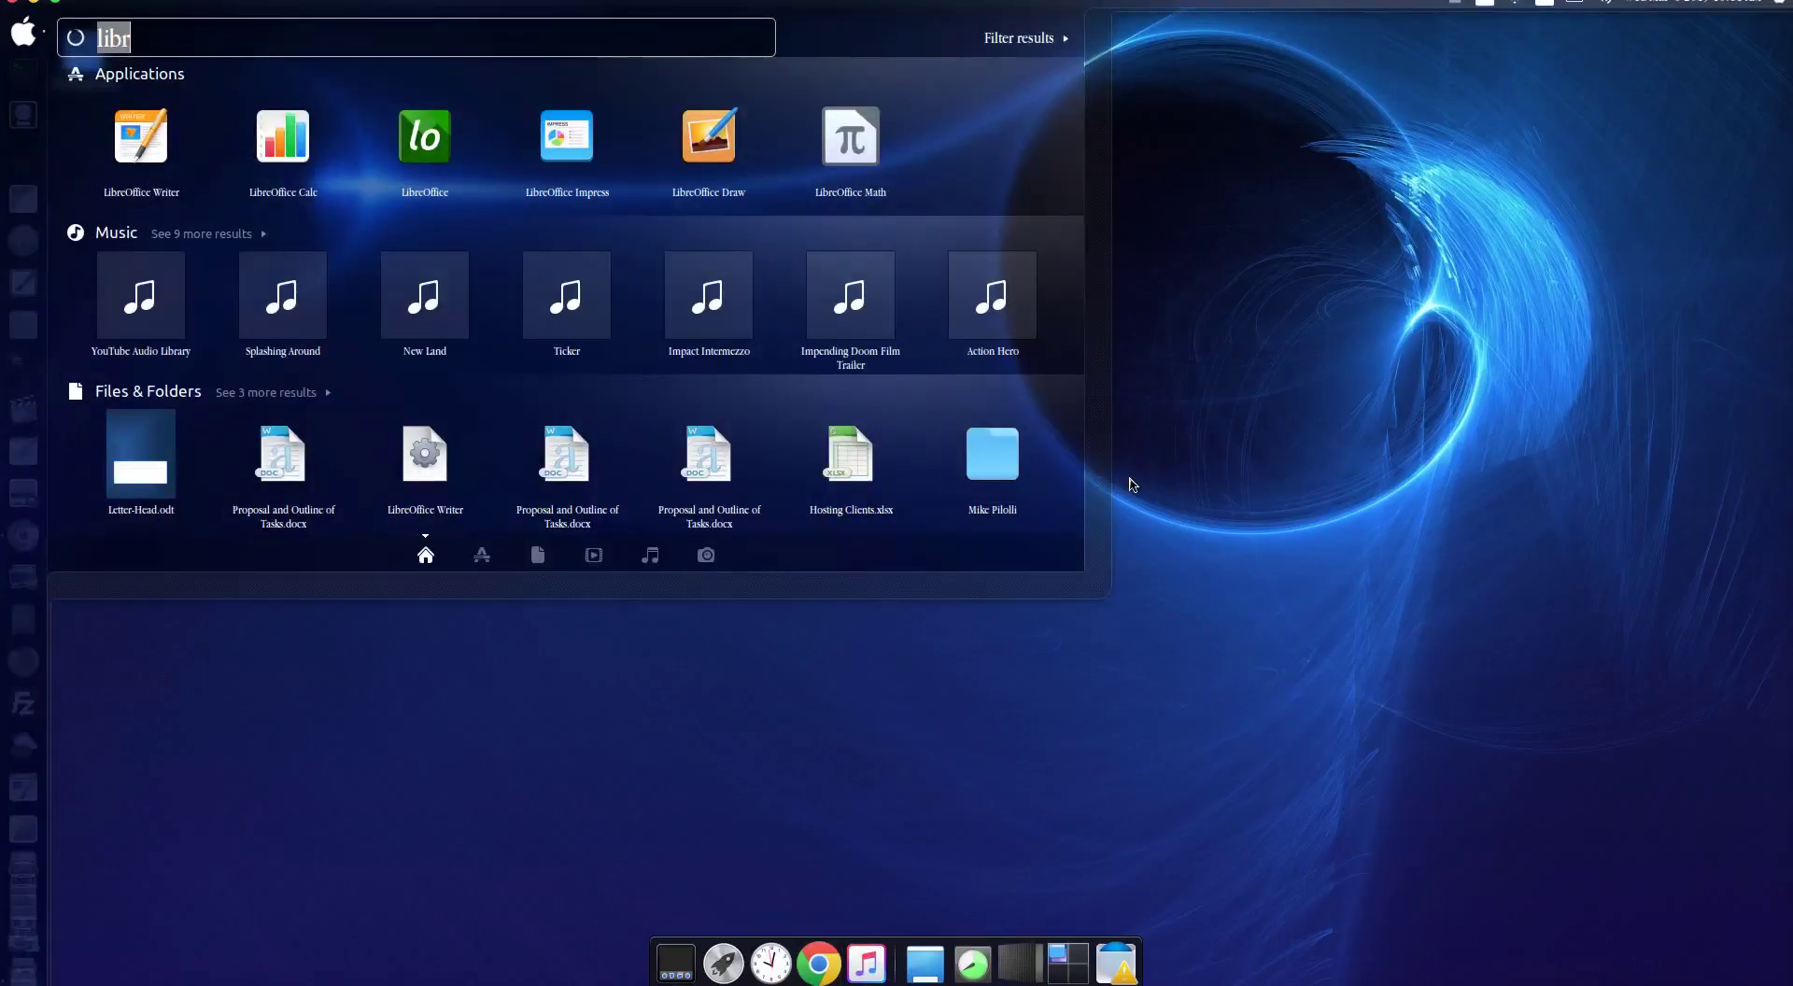
type("evo")
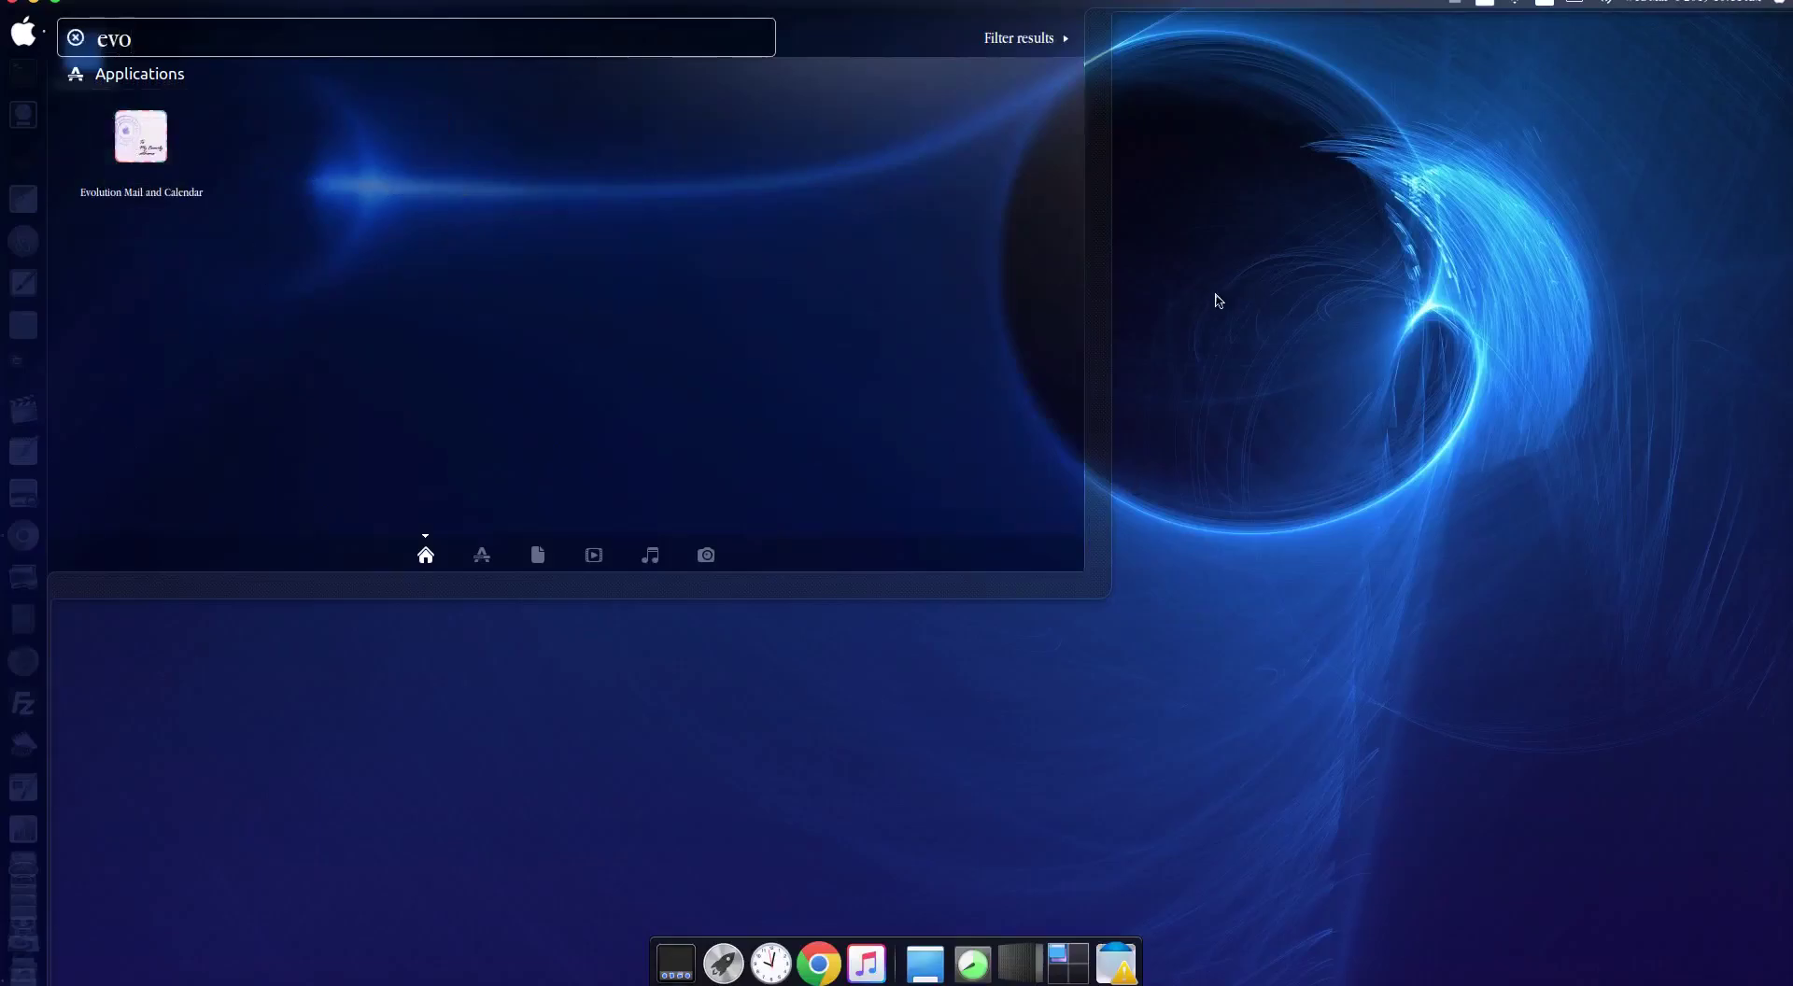
left_click_drag(182, 45, 3, 37)
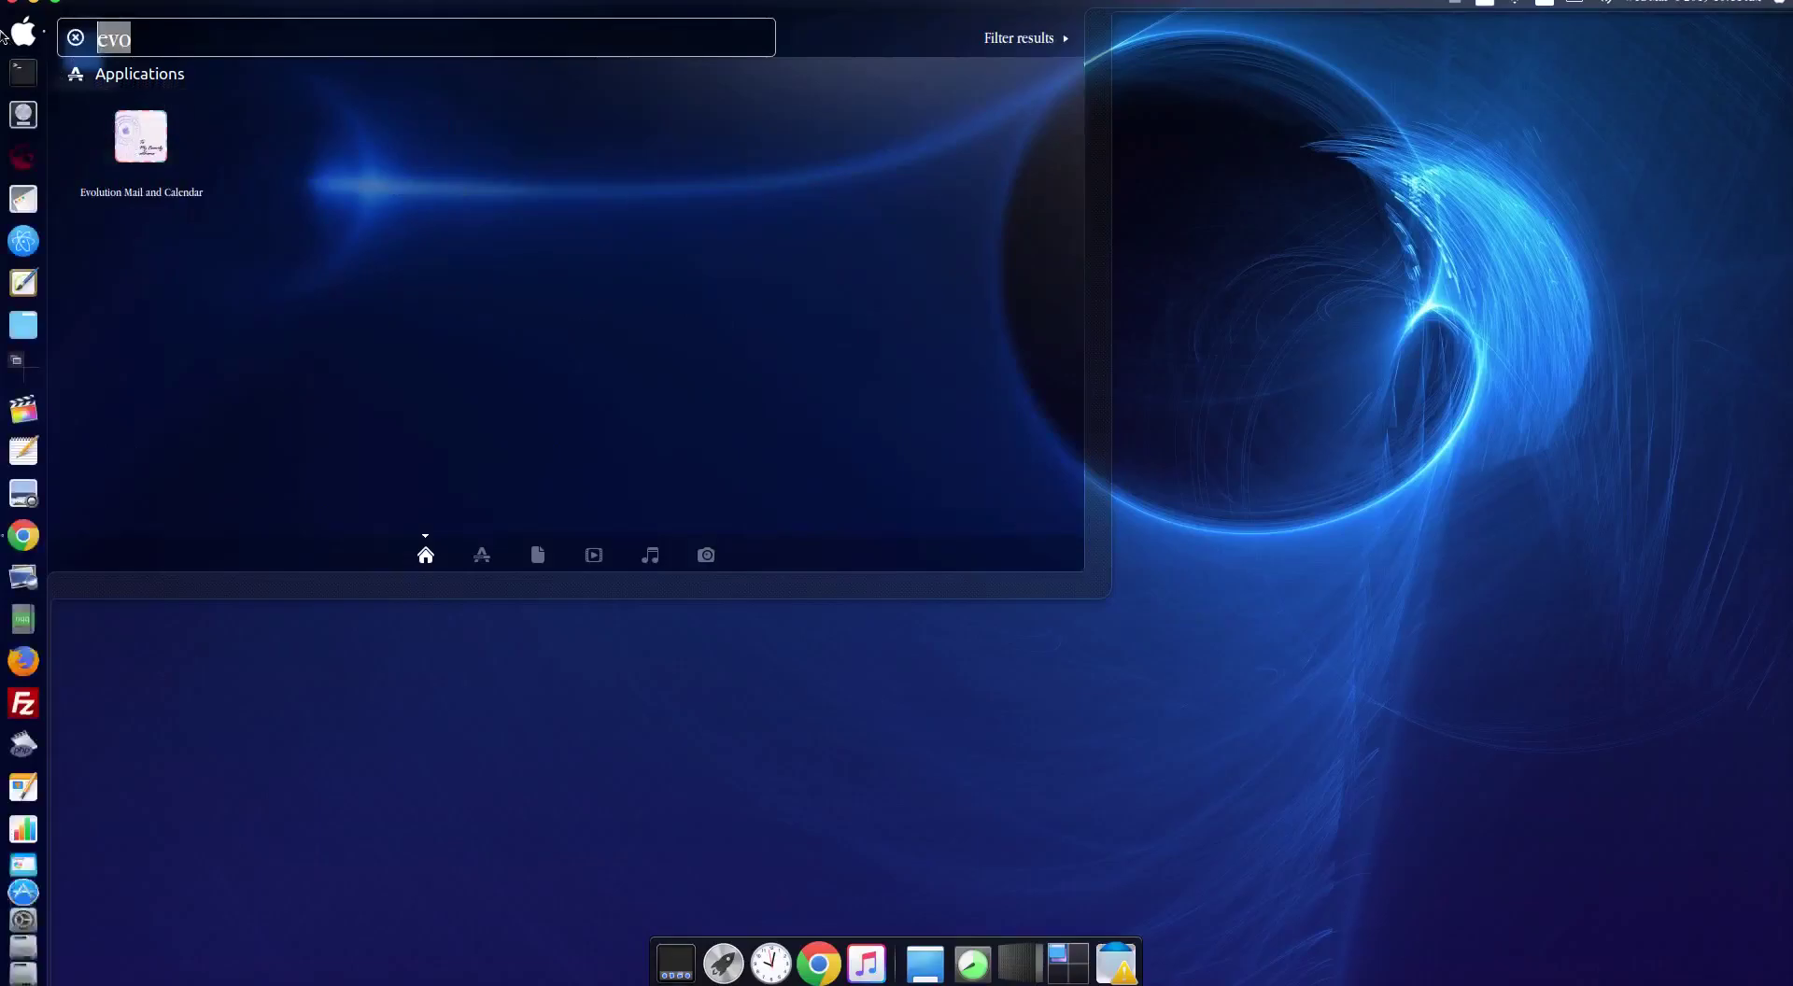
type("term")
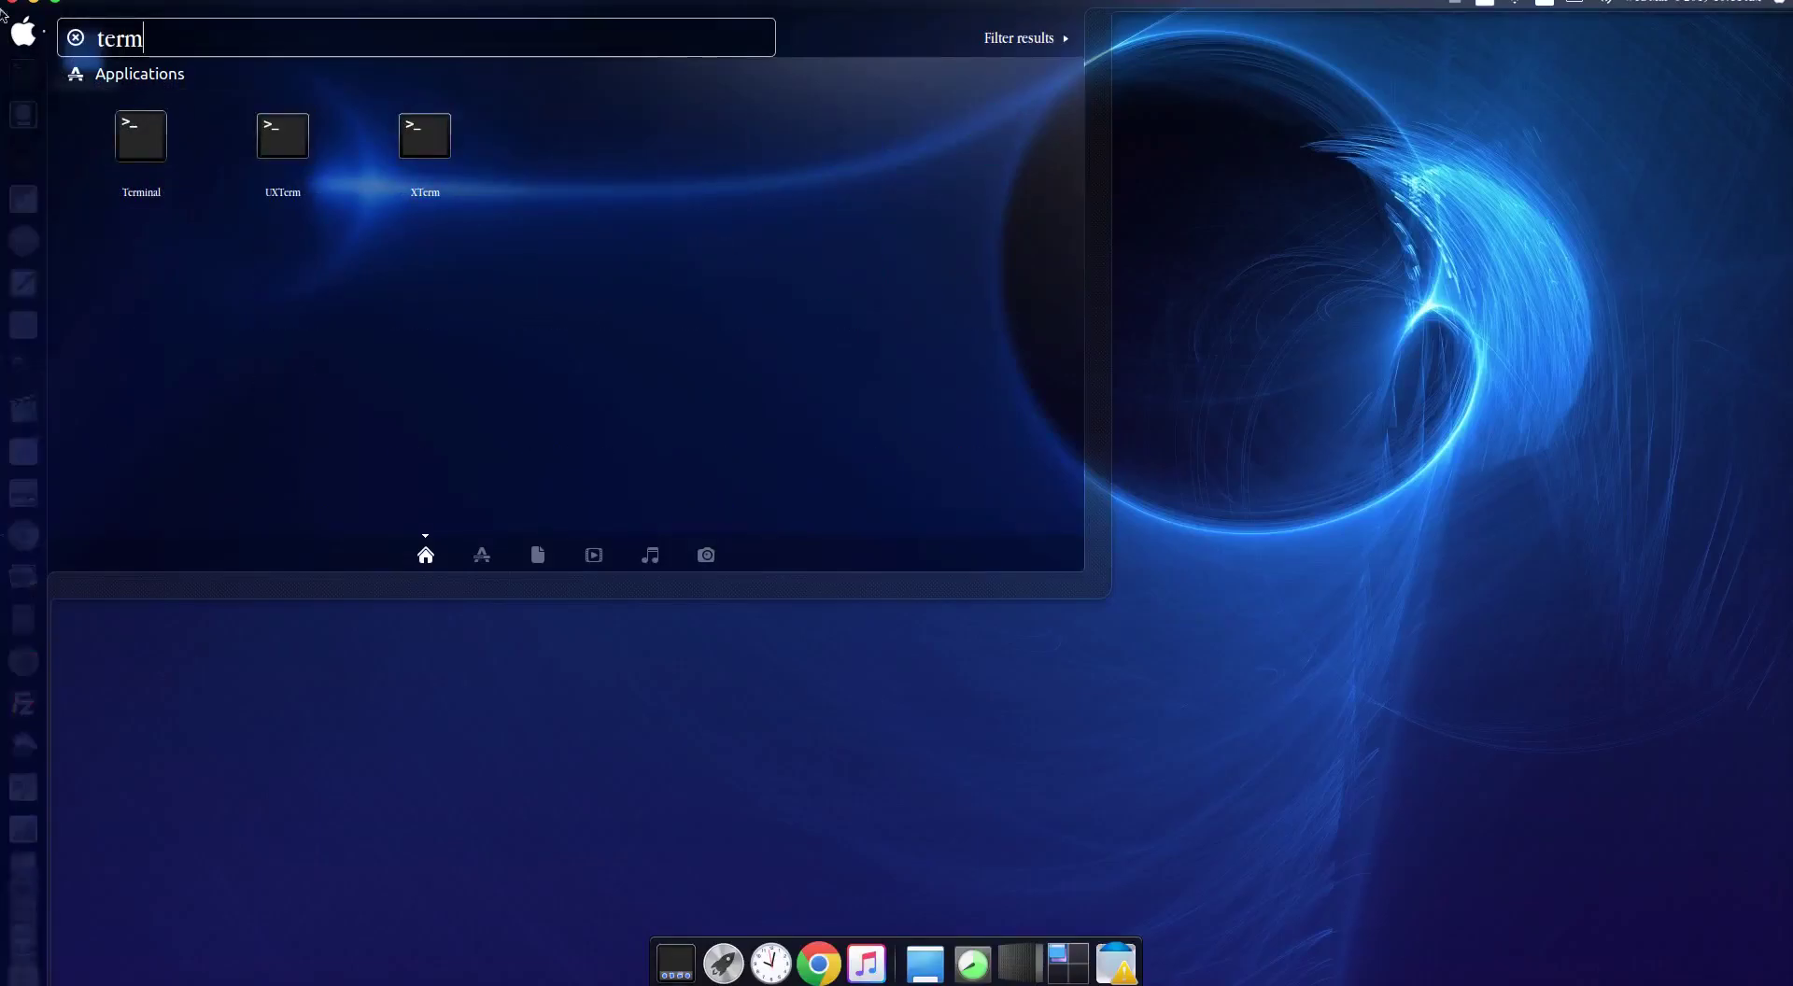
left_click(142, 140)
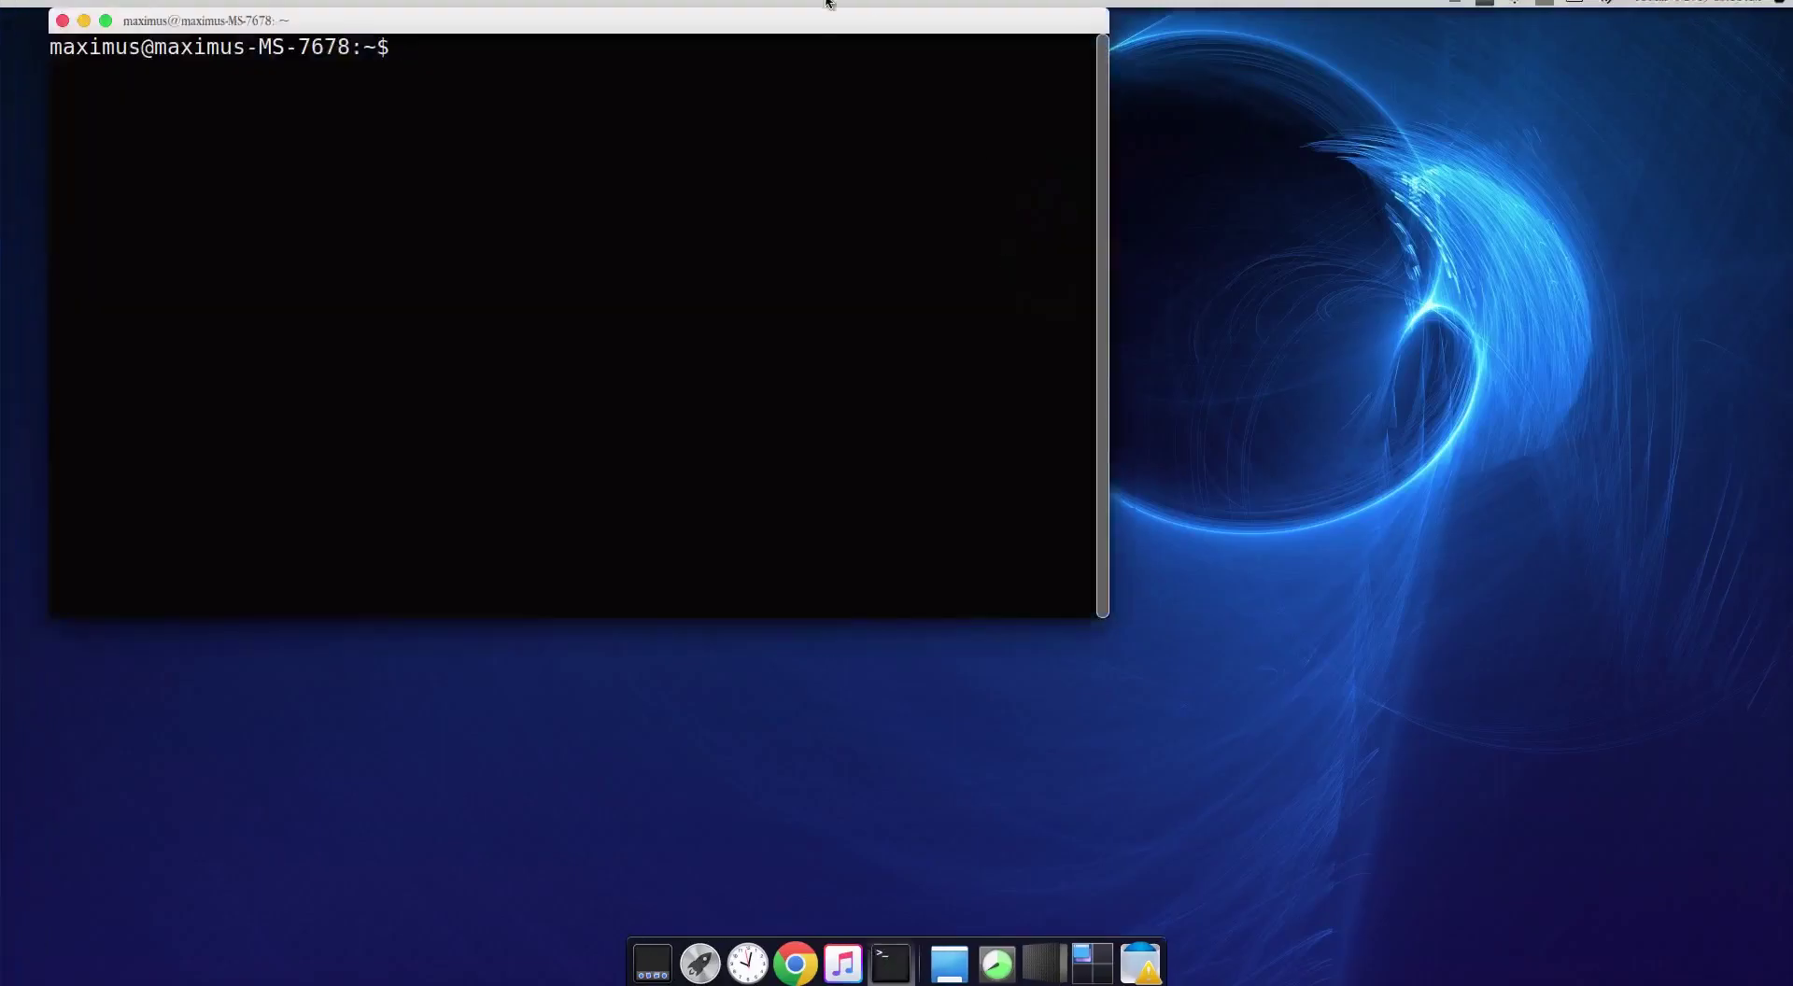
left_click_drag(779, 30, 1096, 124)
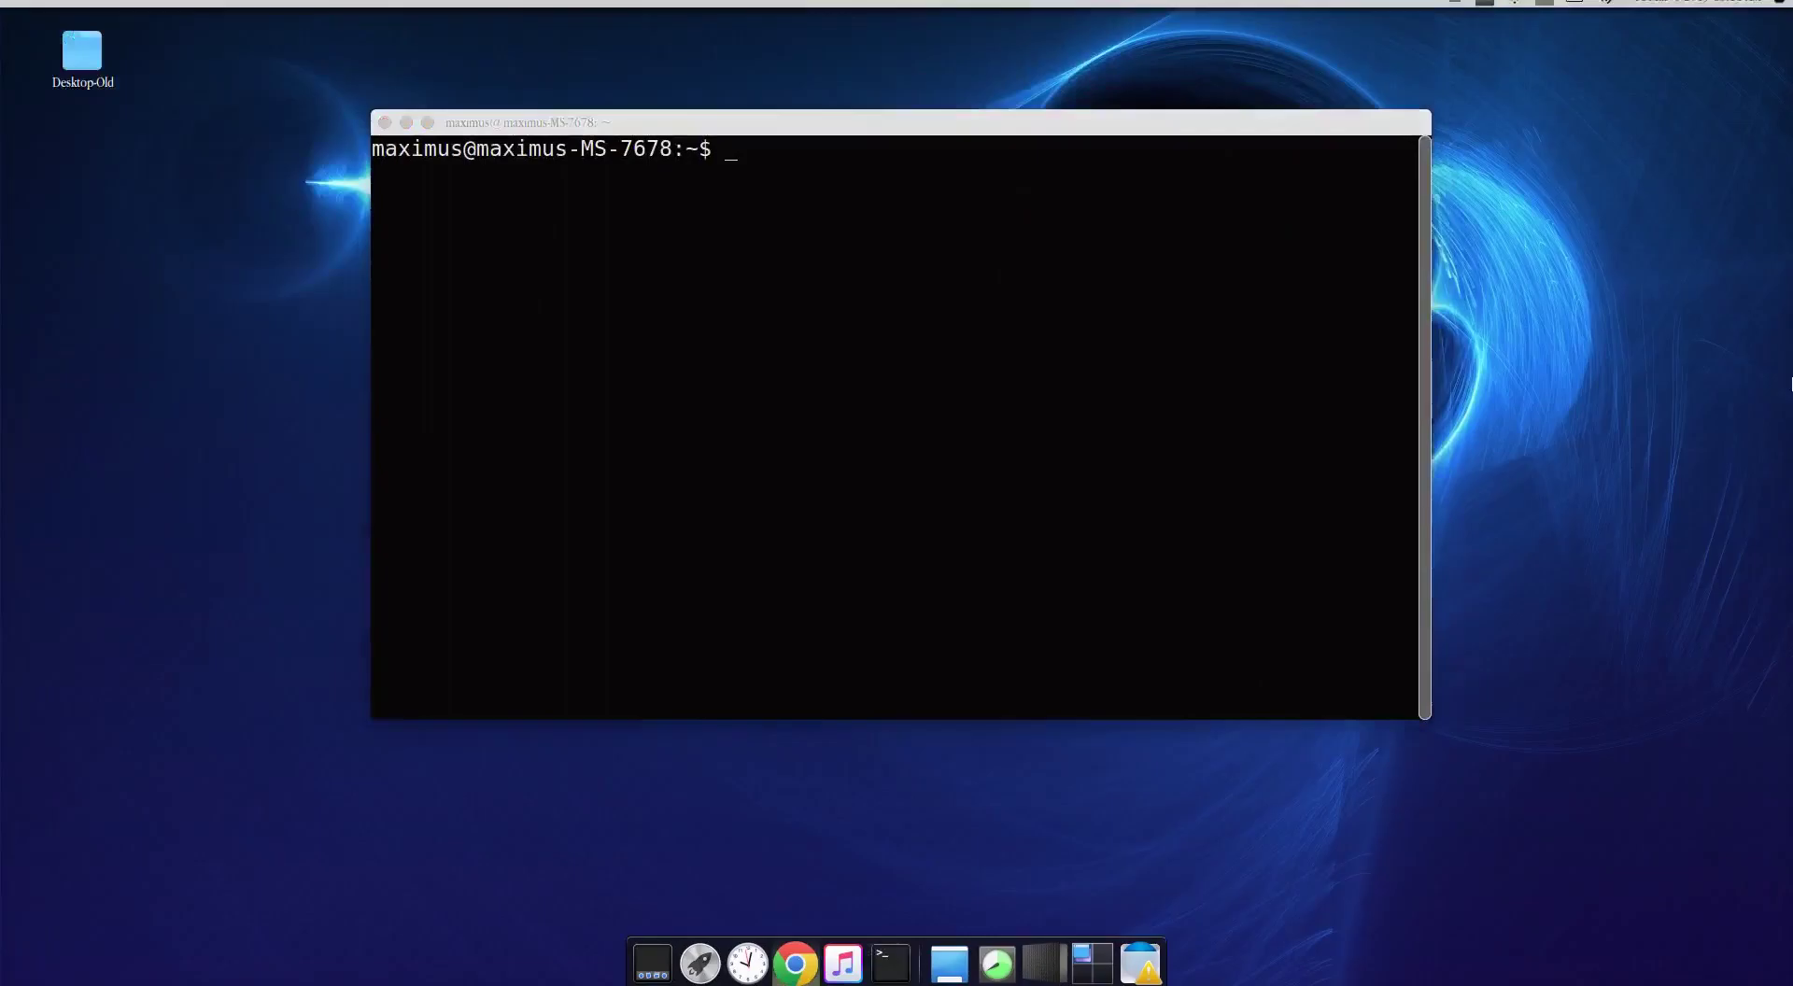
Step: Add the ppa:gnome3-team/gnome3-staging repository with sudo add-apt-repository, entering the password and confirming
right_click(1079, 215)
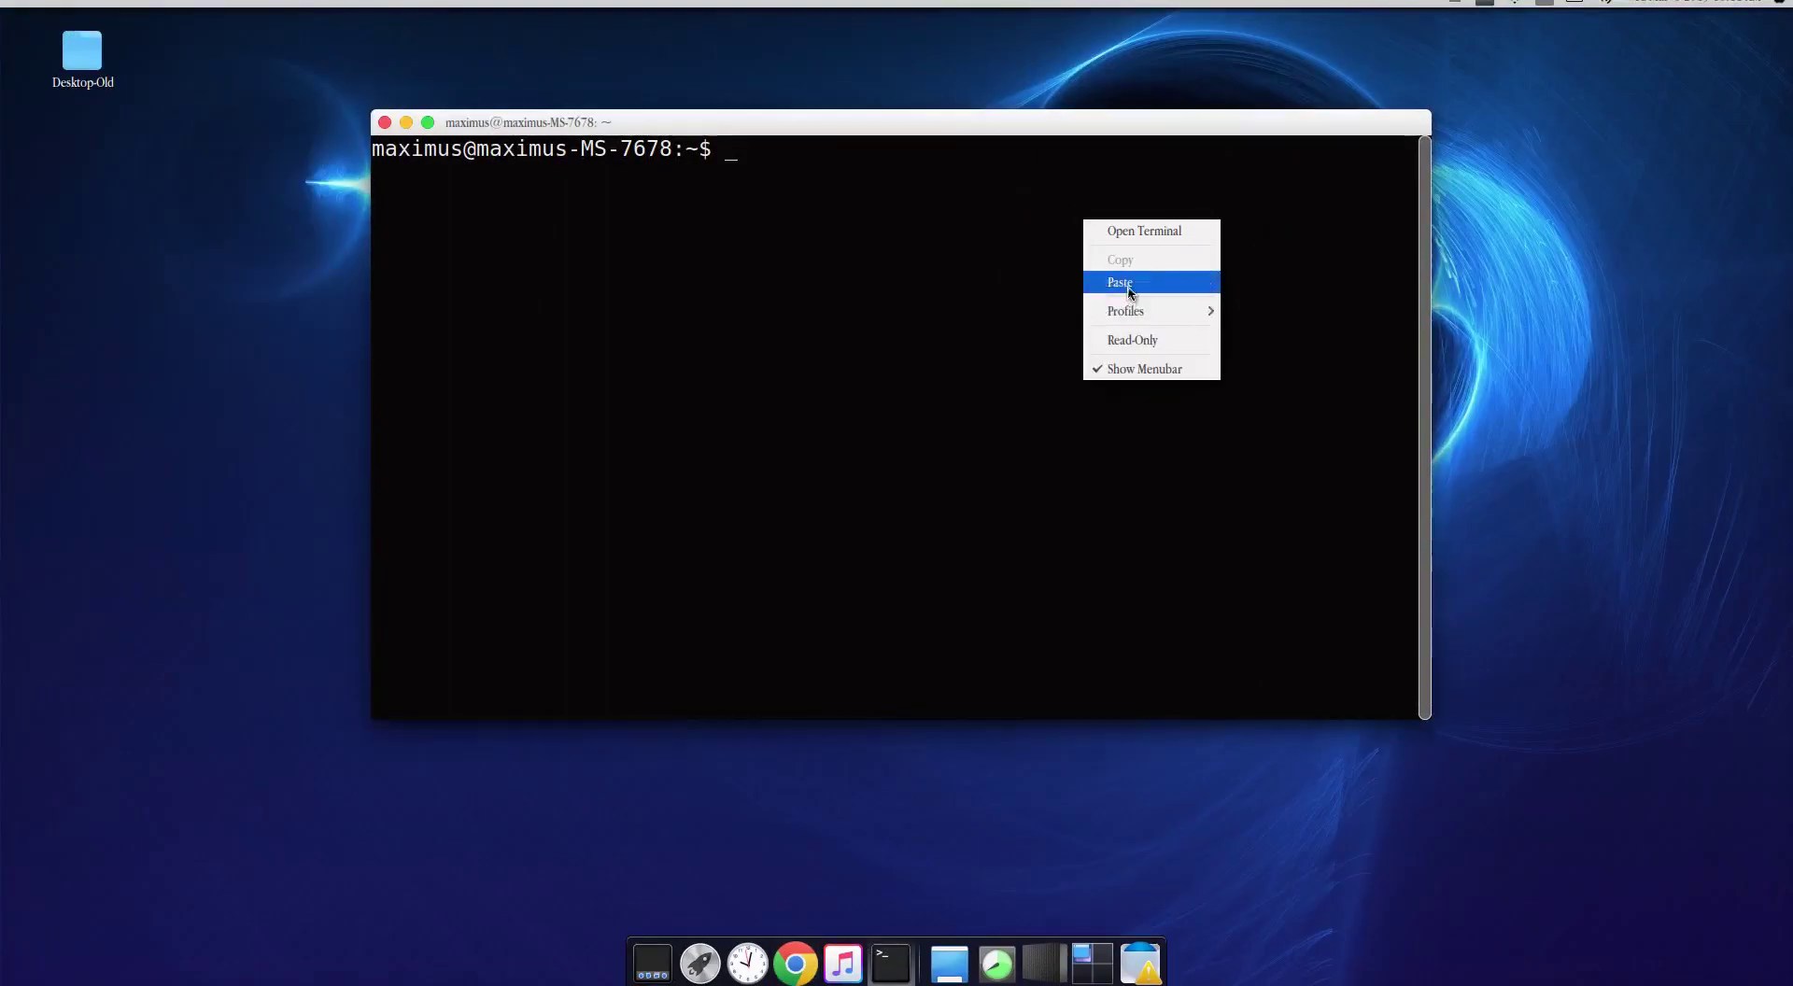
left_click(1120, 282)
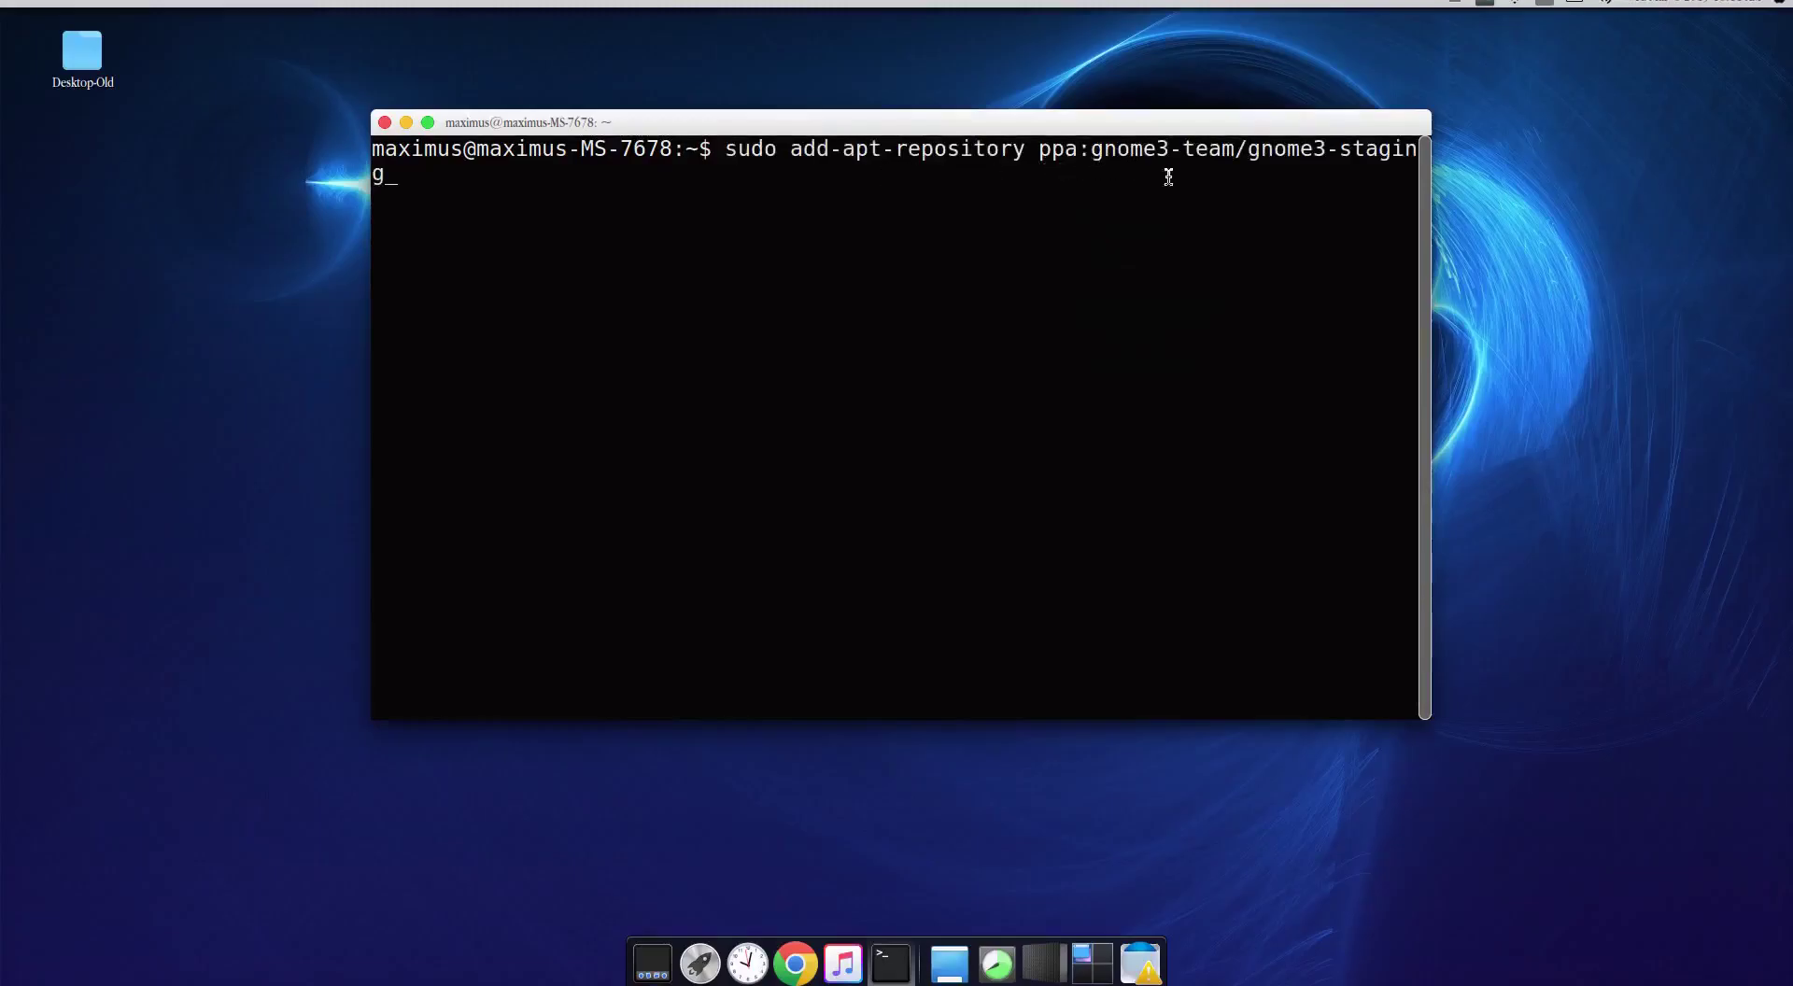
key("Return")
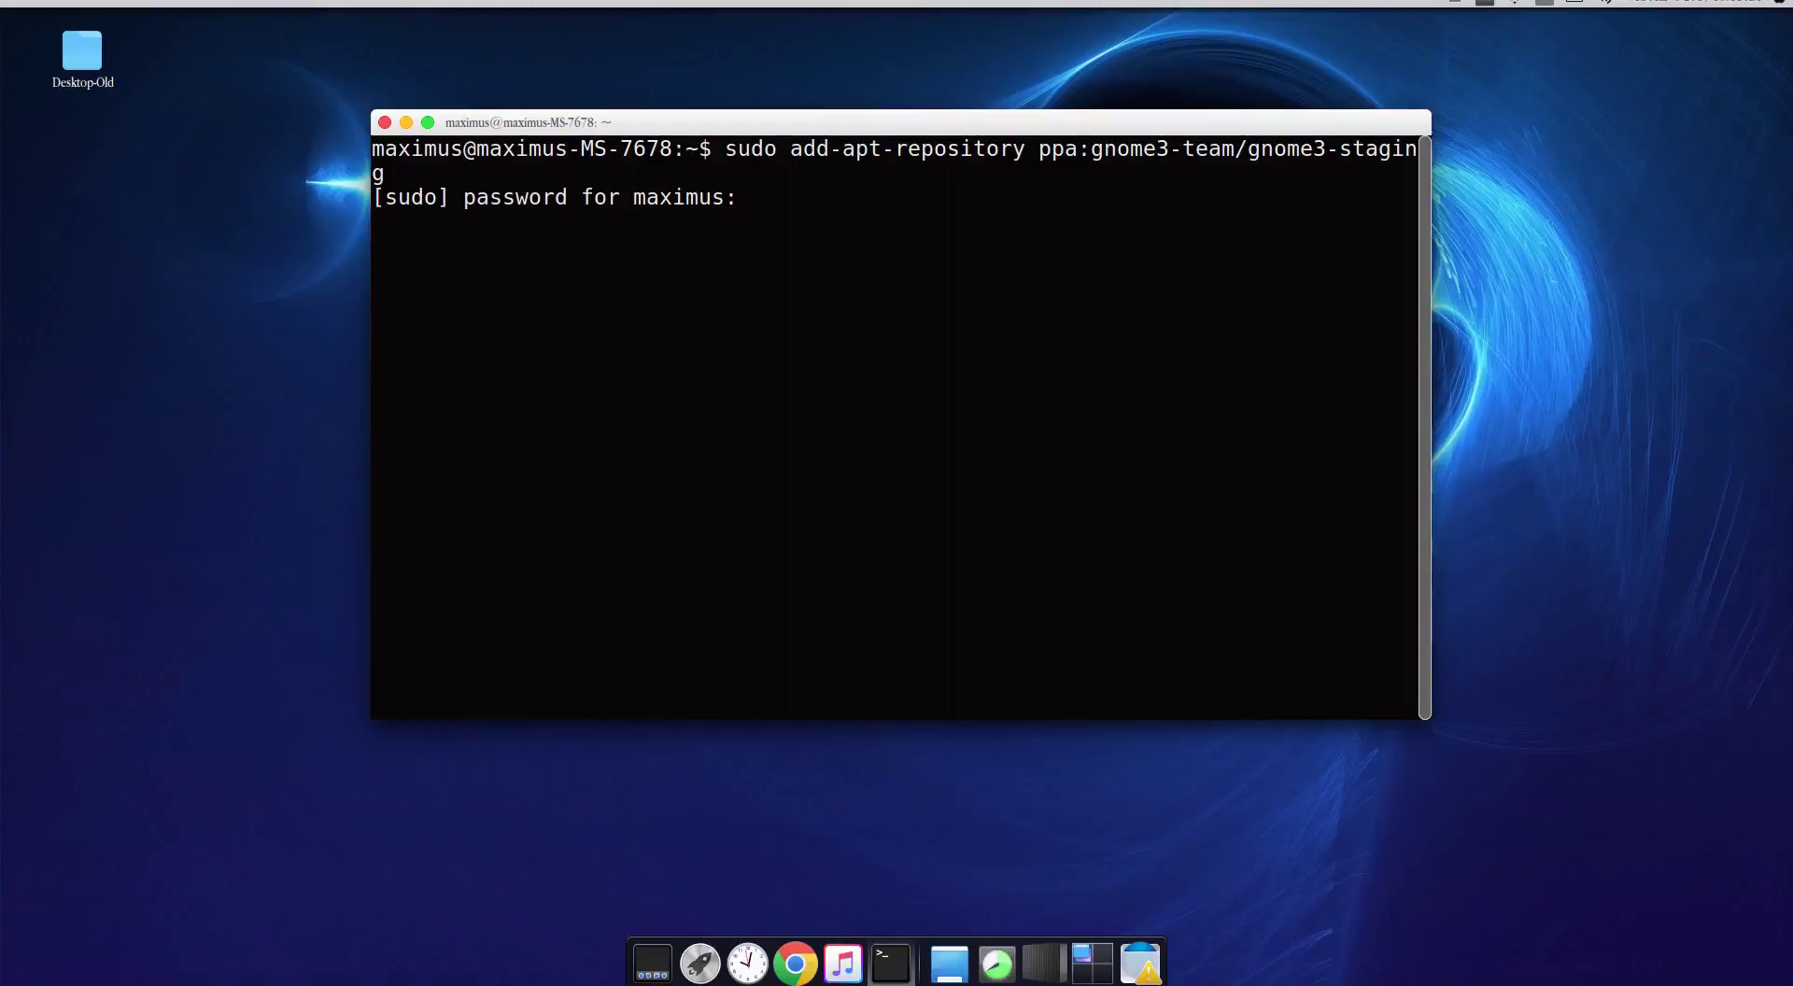
key("Return")
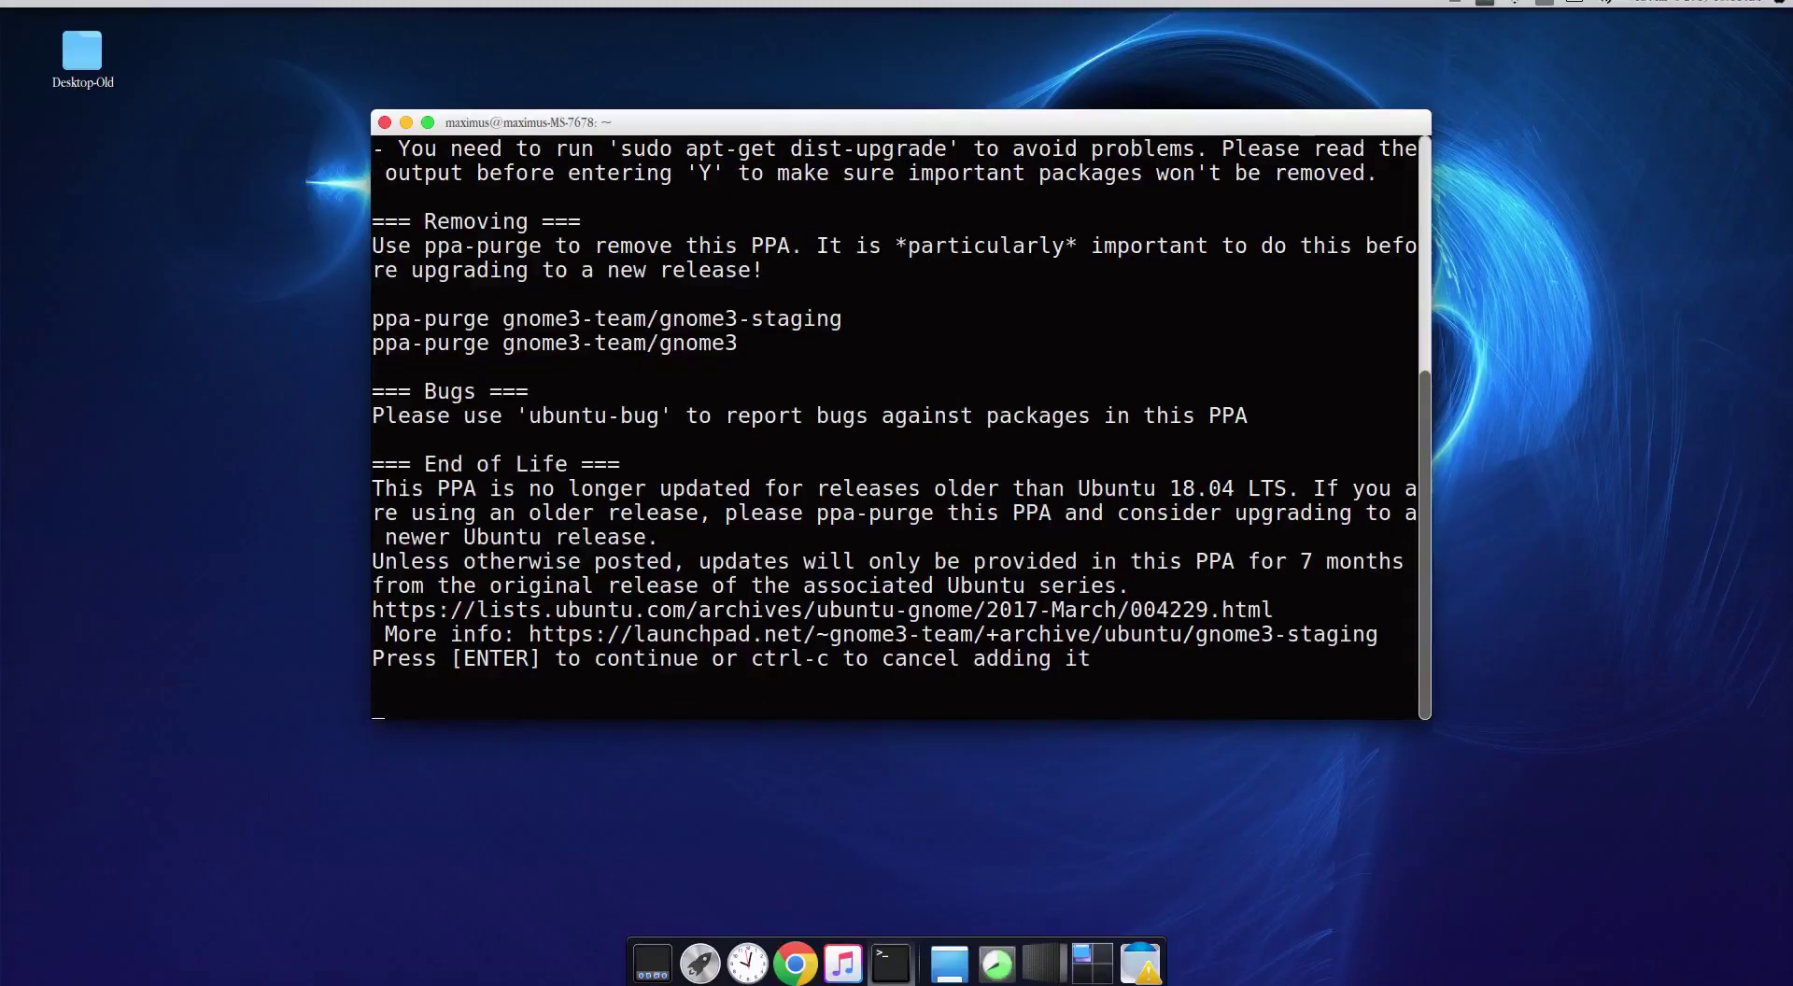
key("Return")
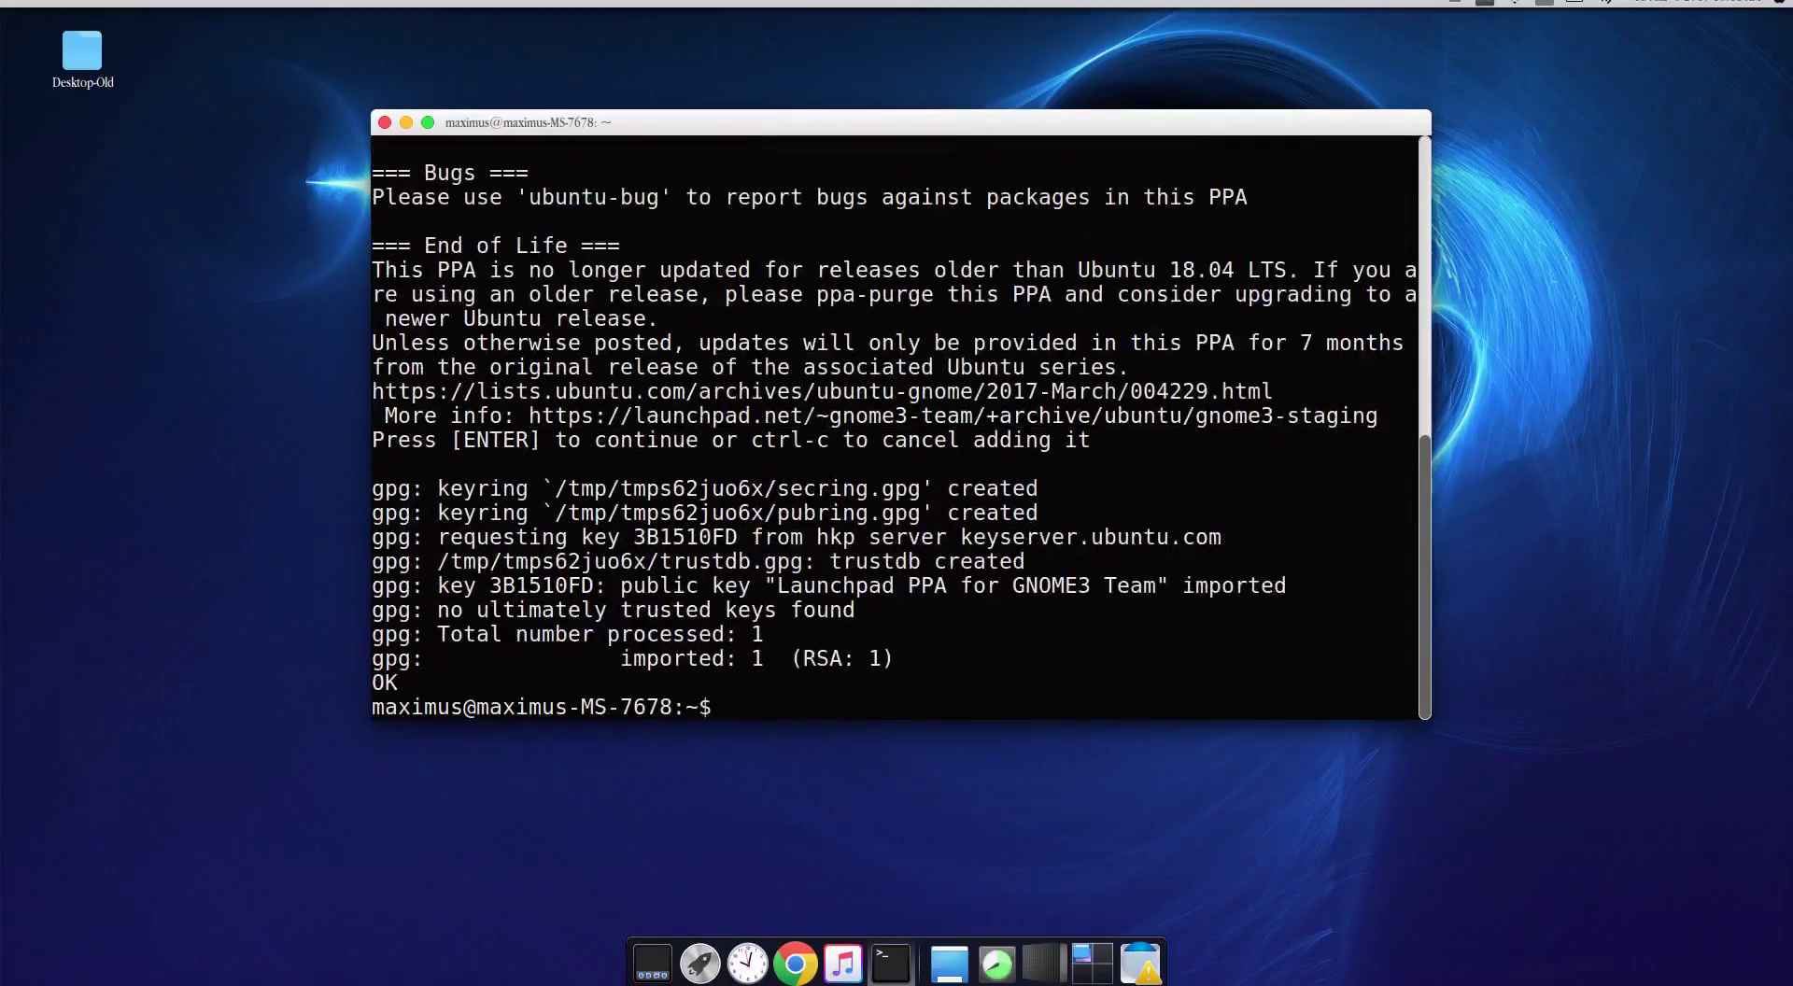
Step: Refresh the package lists with 'sudo apt-get update' and check the fetch errors
type("sudo apt-get update")
key("Return")
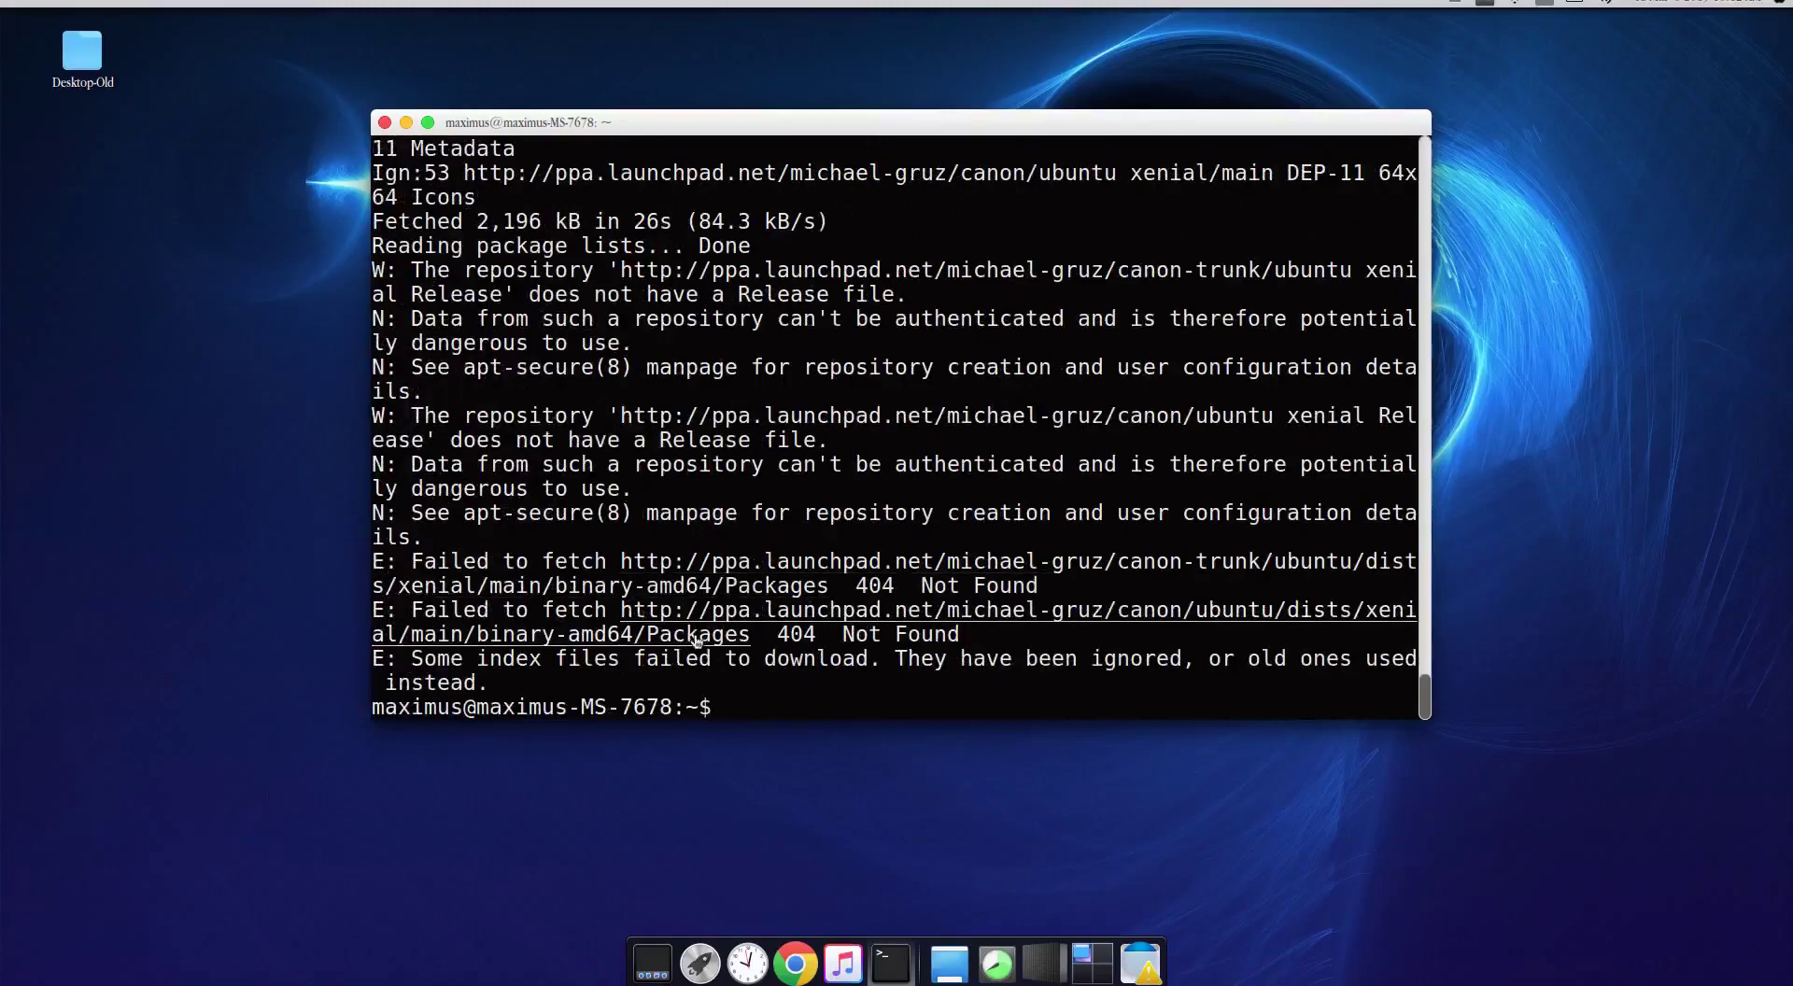
left_click_drag(1060, 659, 620, 562)
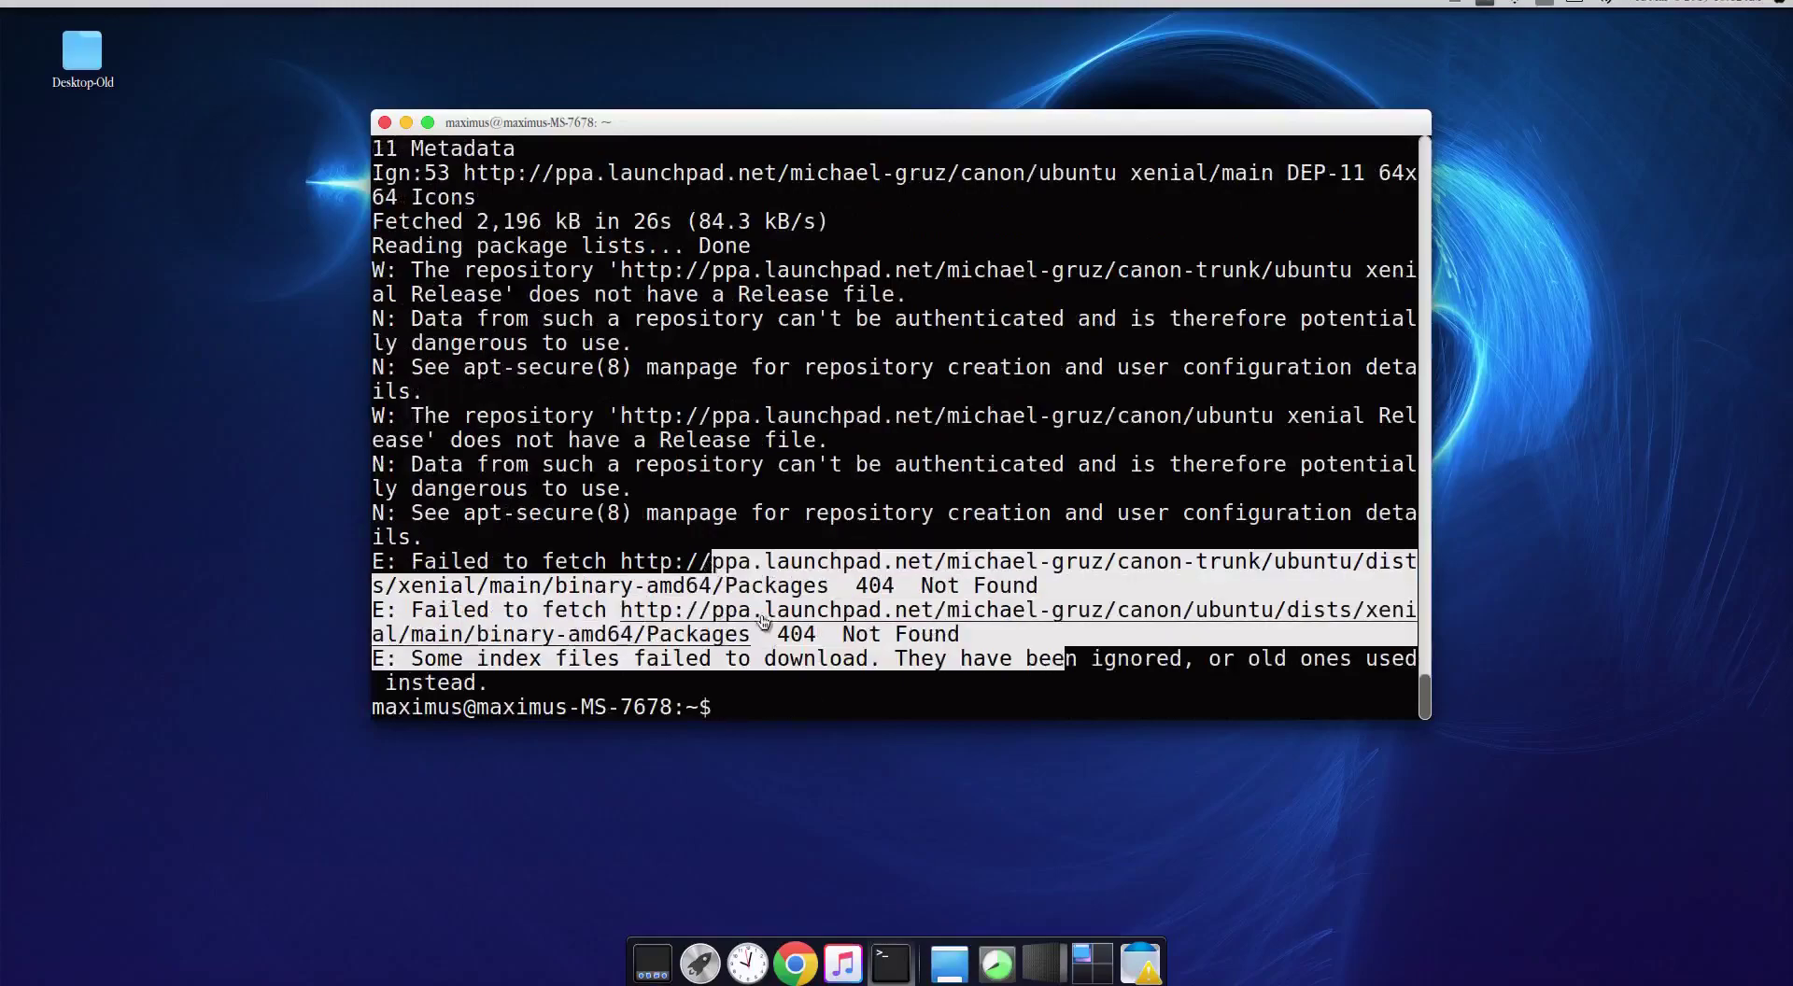
left_click(744, 706)
Step: Install Evolution with 'sudo apt-get install evolution', answering Y to the package prompt
type("sudo ")
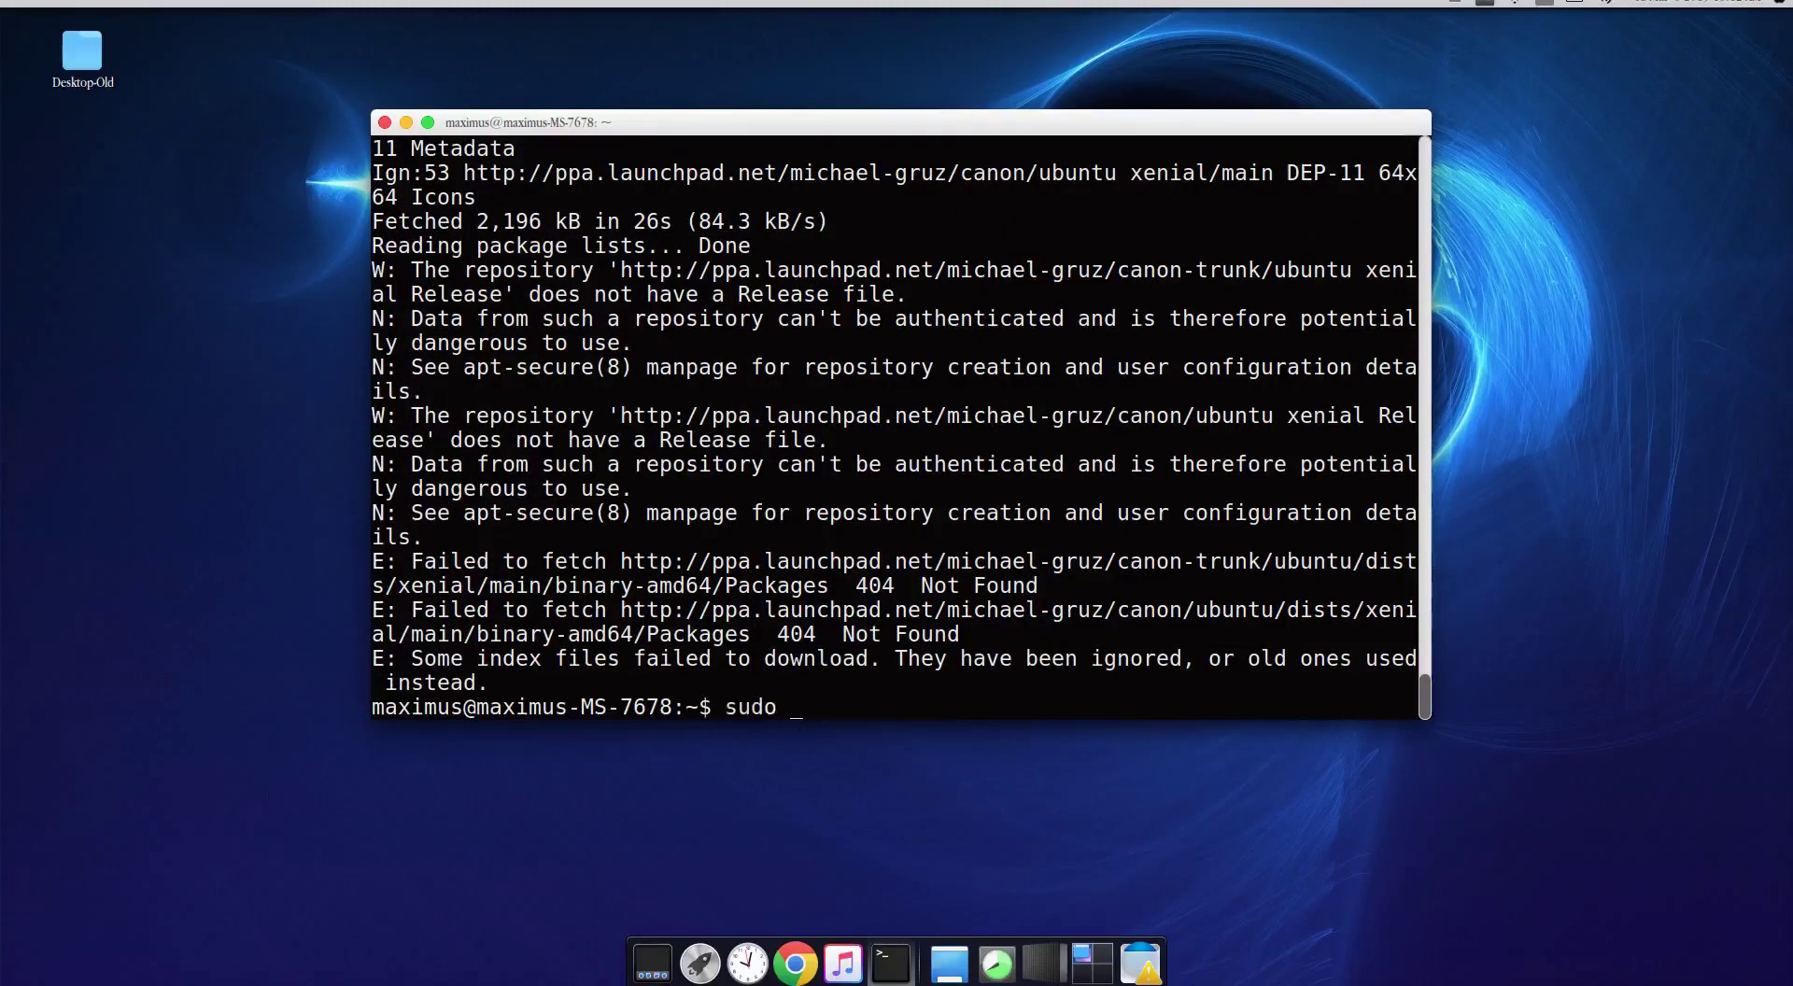
type("apt-get install evolution")
key("Return")
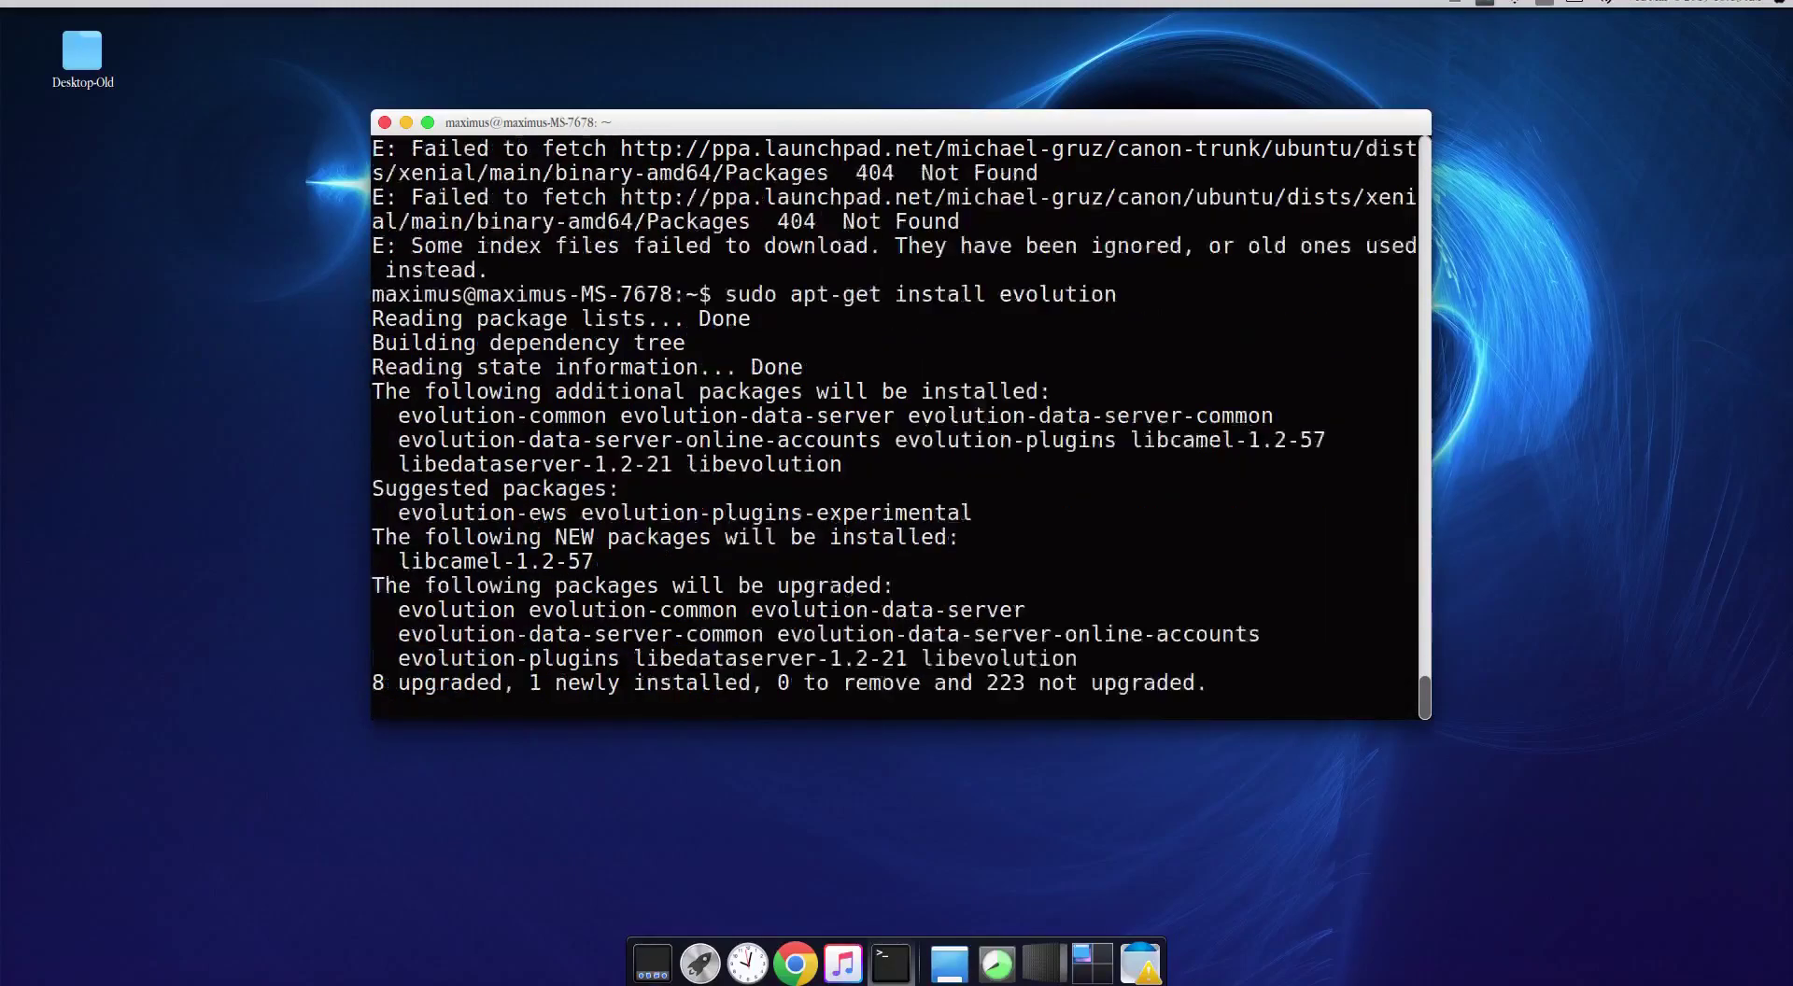
type("Y")
key("Return")
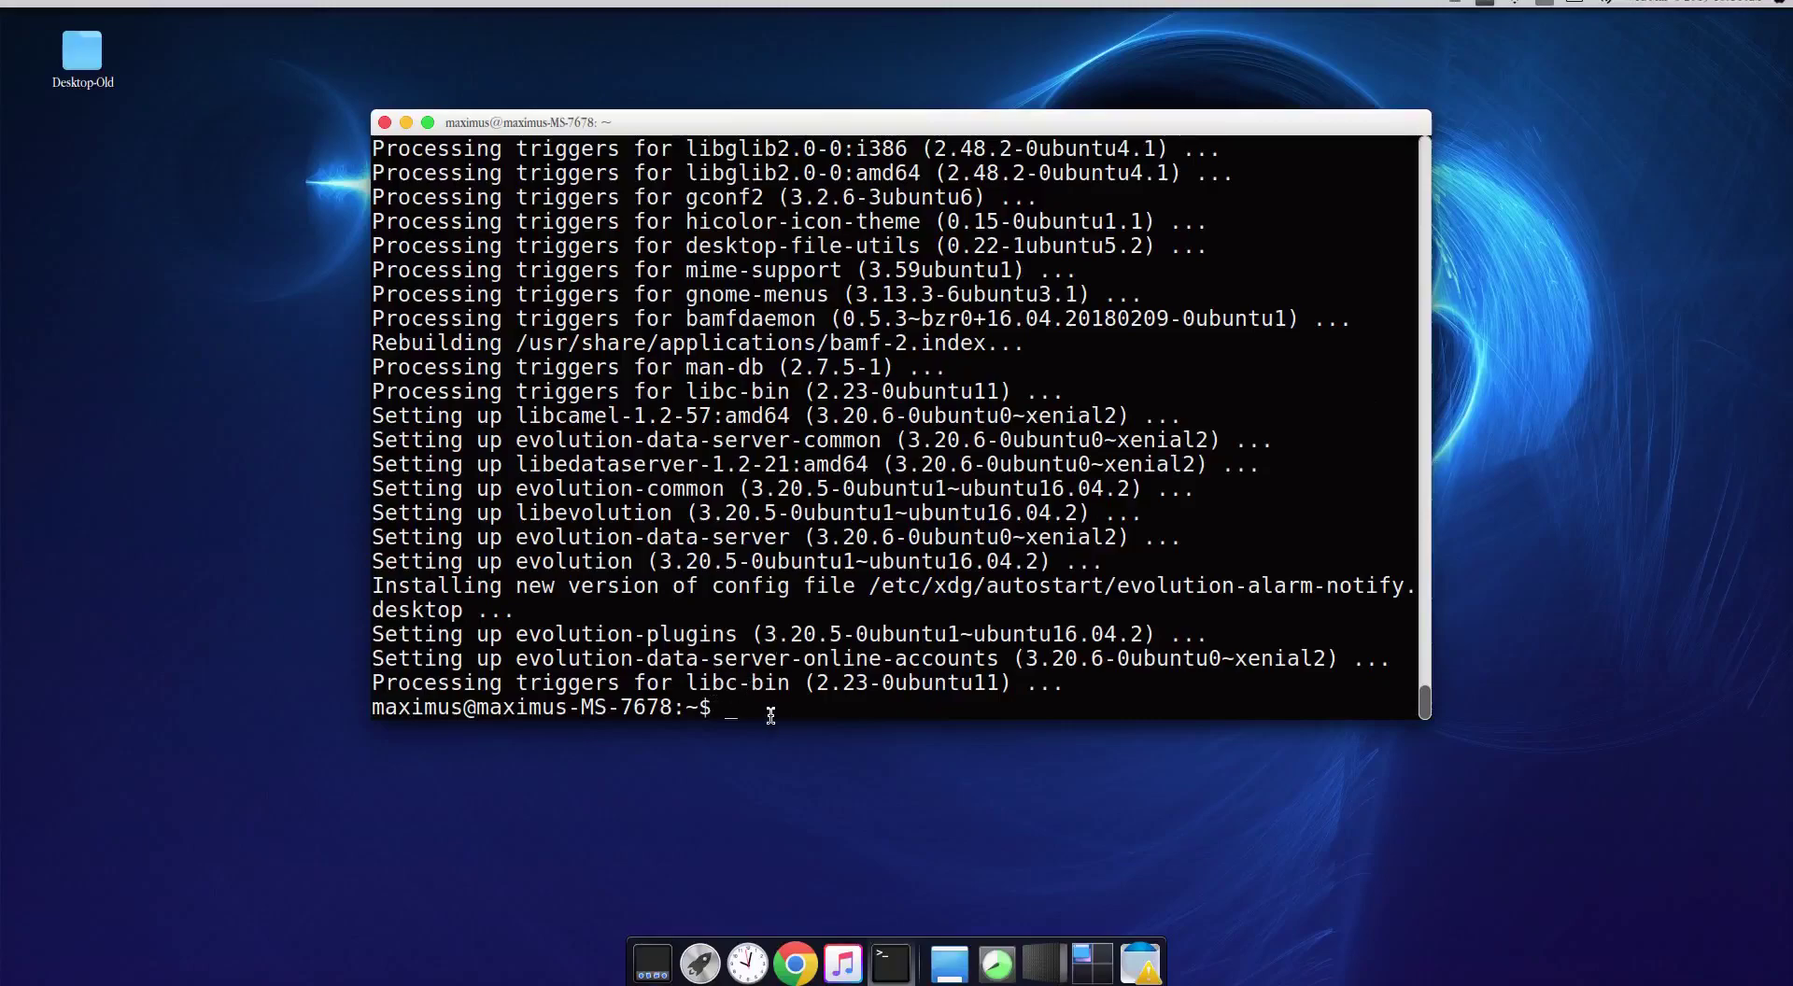
Step: Close Terminal and launch Evolution Mail and Calendar from an 'evo' search
left_click(401, 122)
key("super")
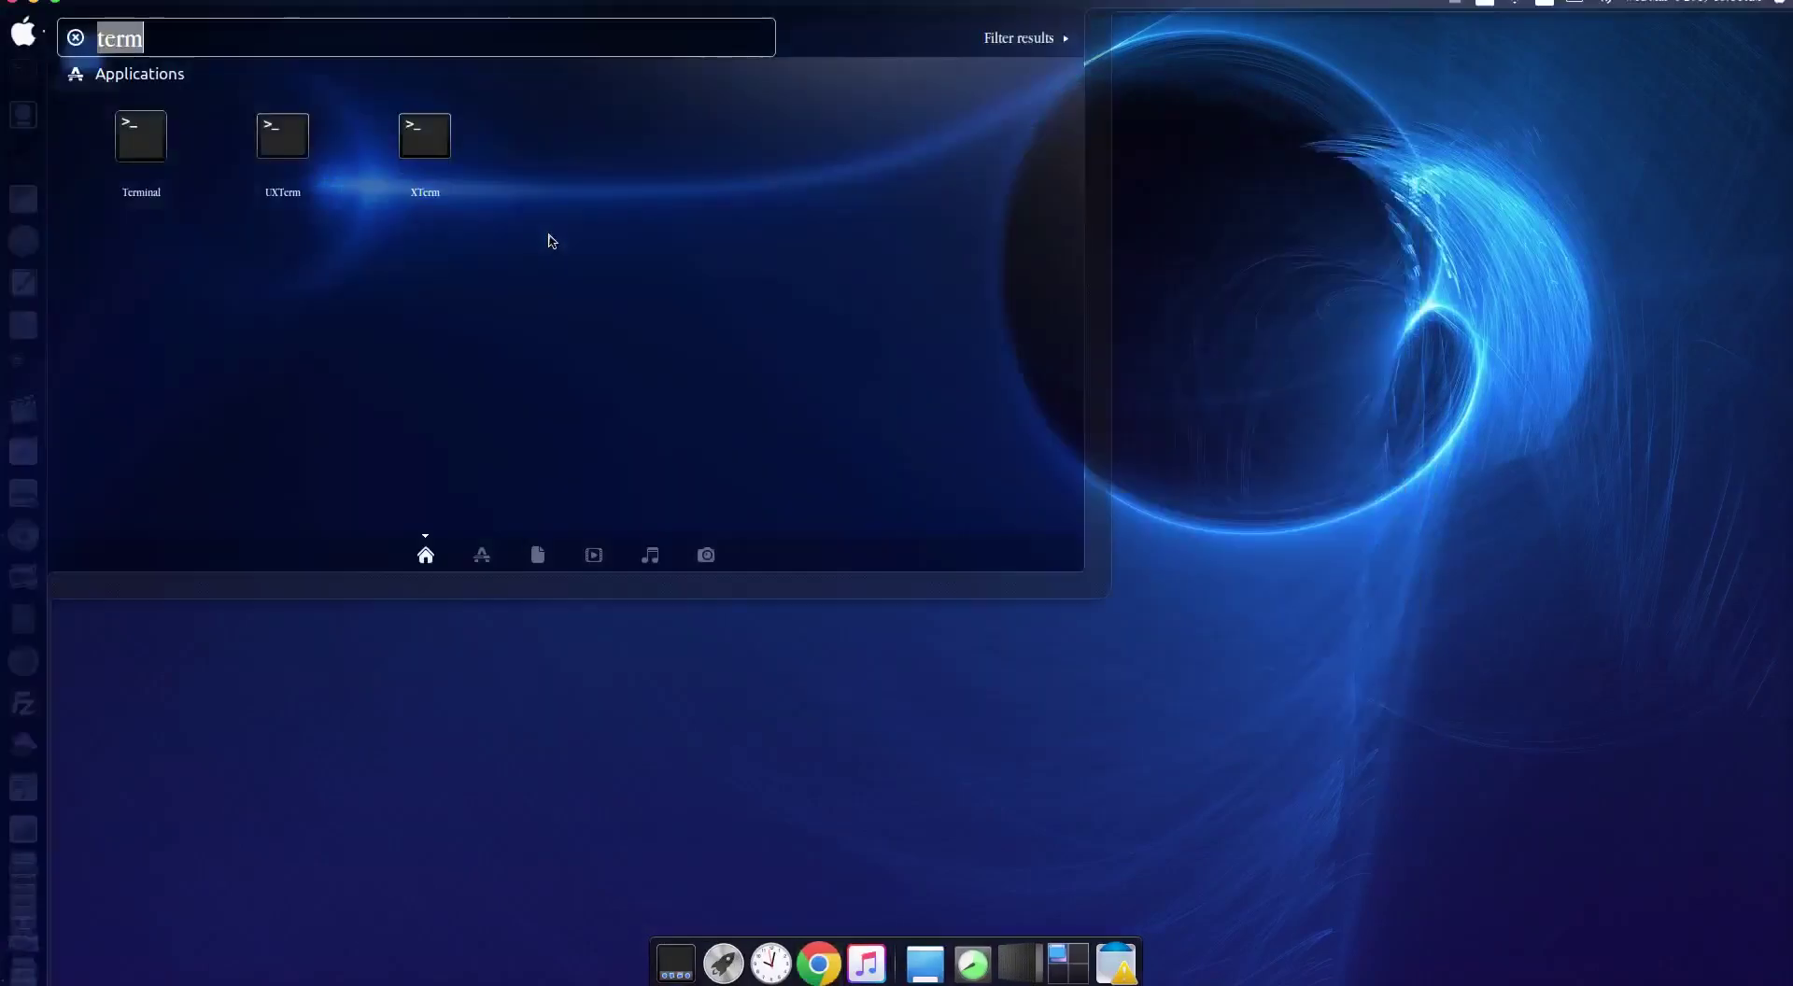
type("evo")
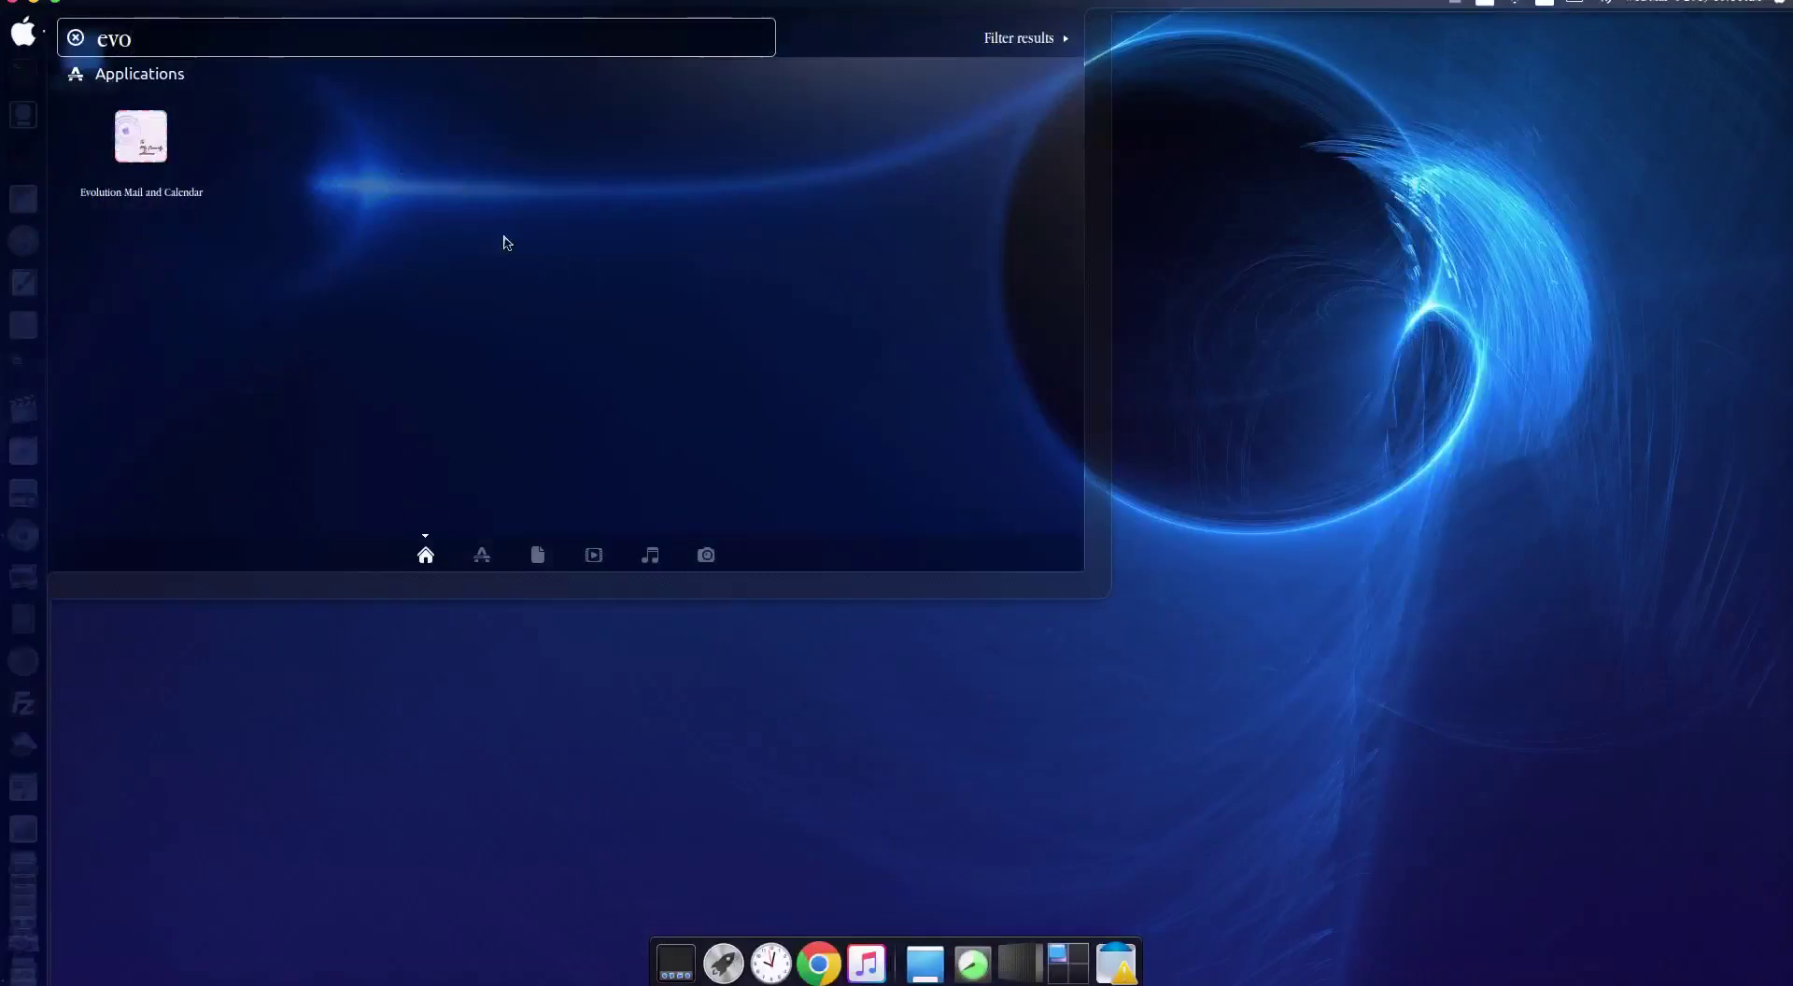
left_click(149, 152)
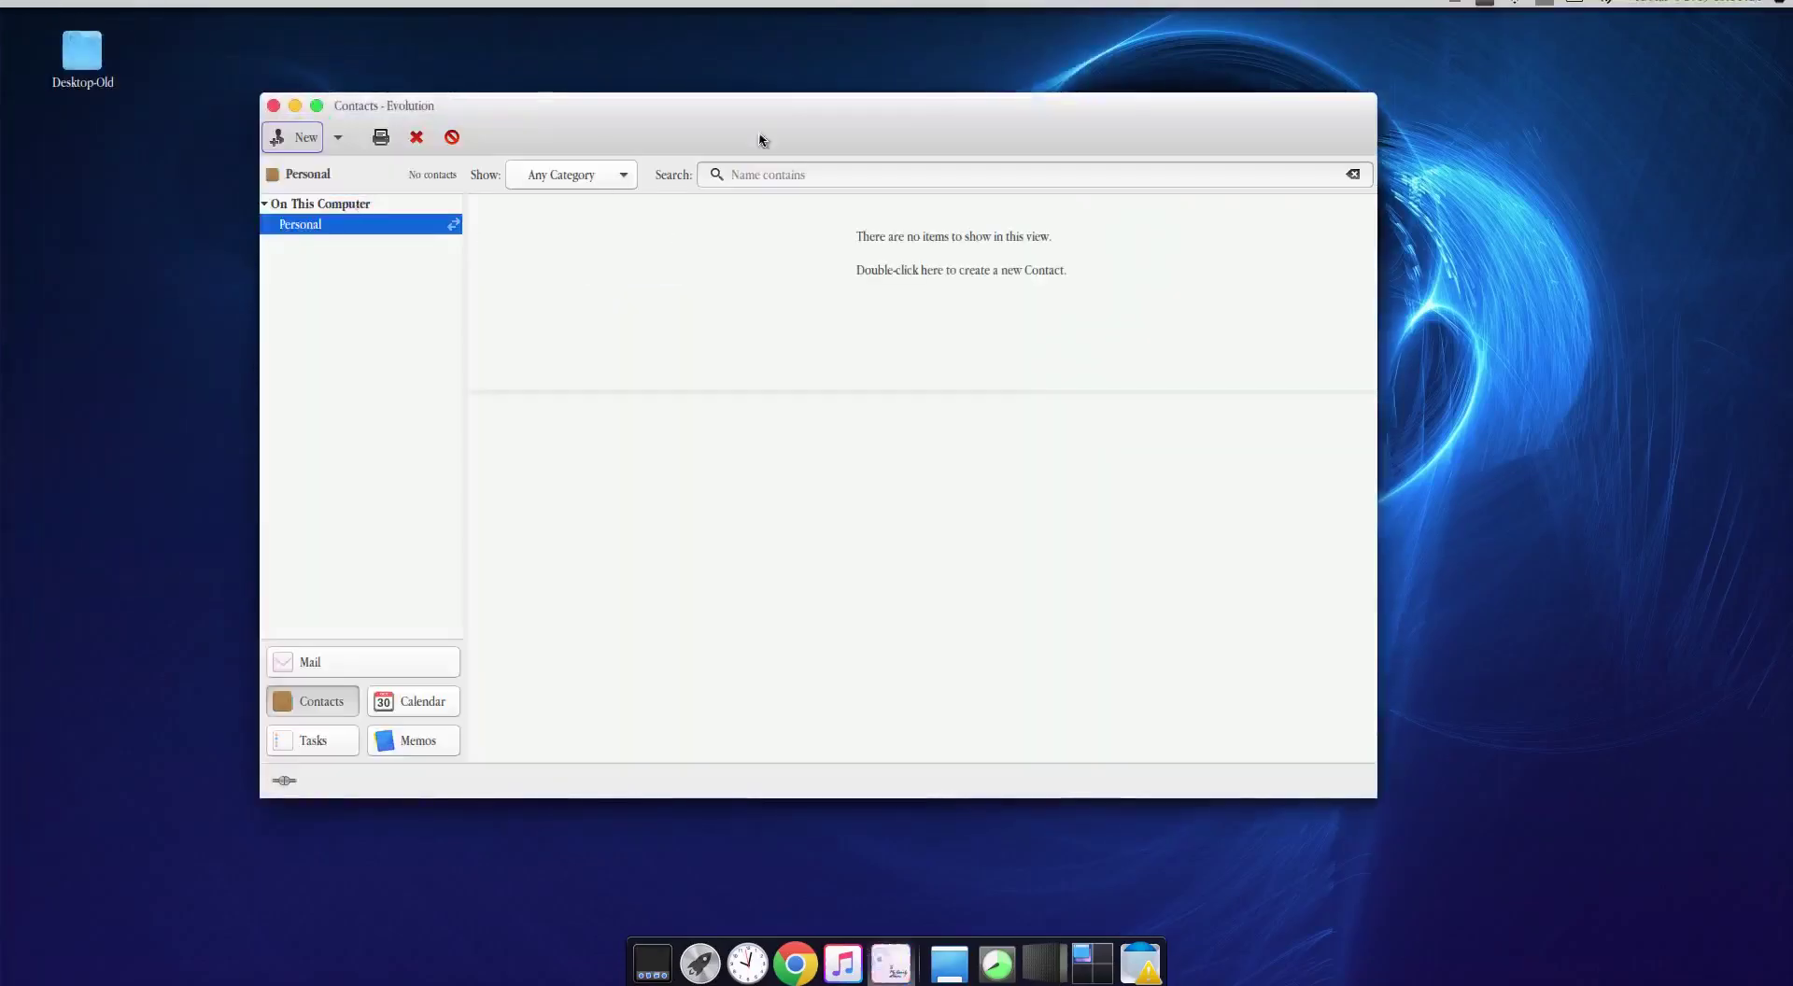
left_click_drag(847, 122, 924, 133)
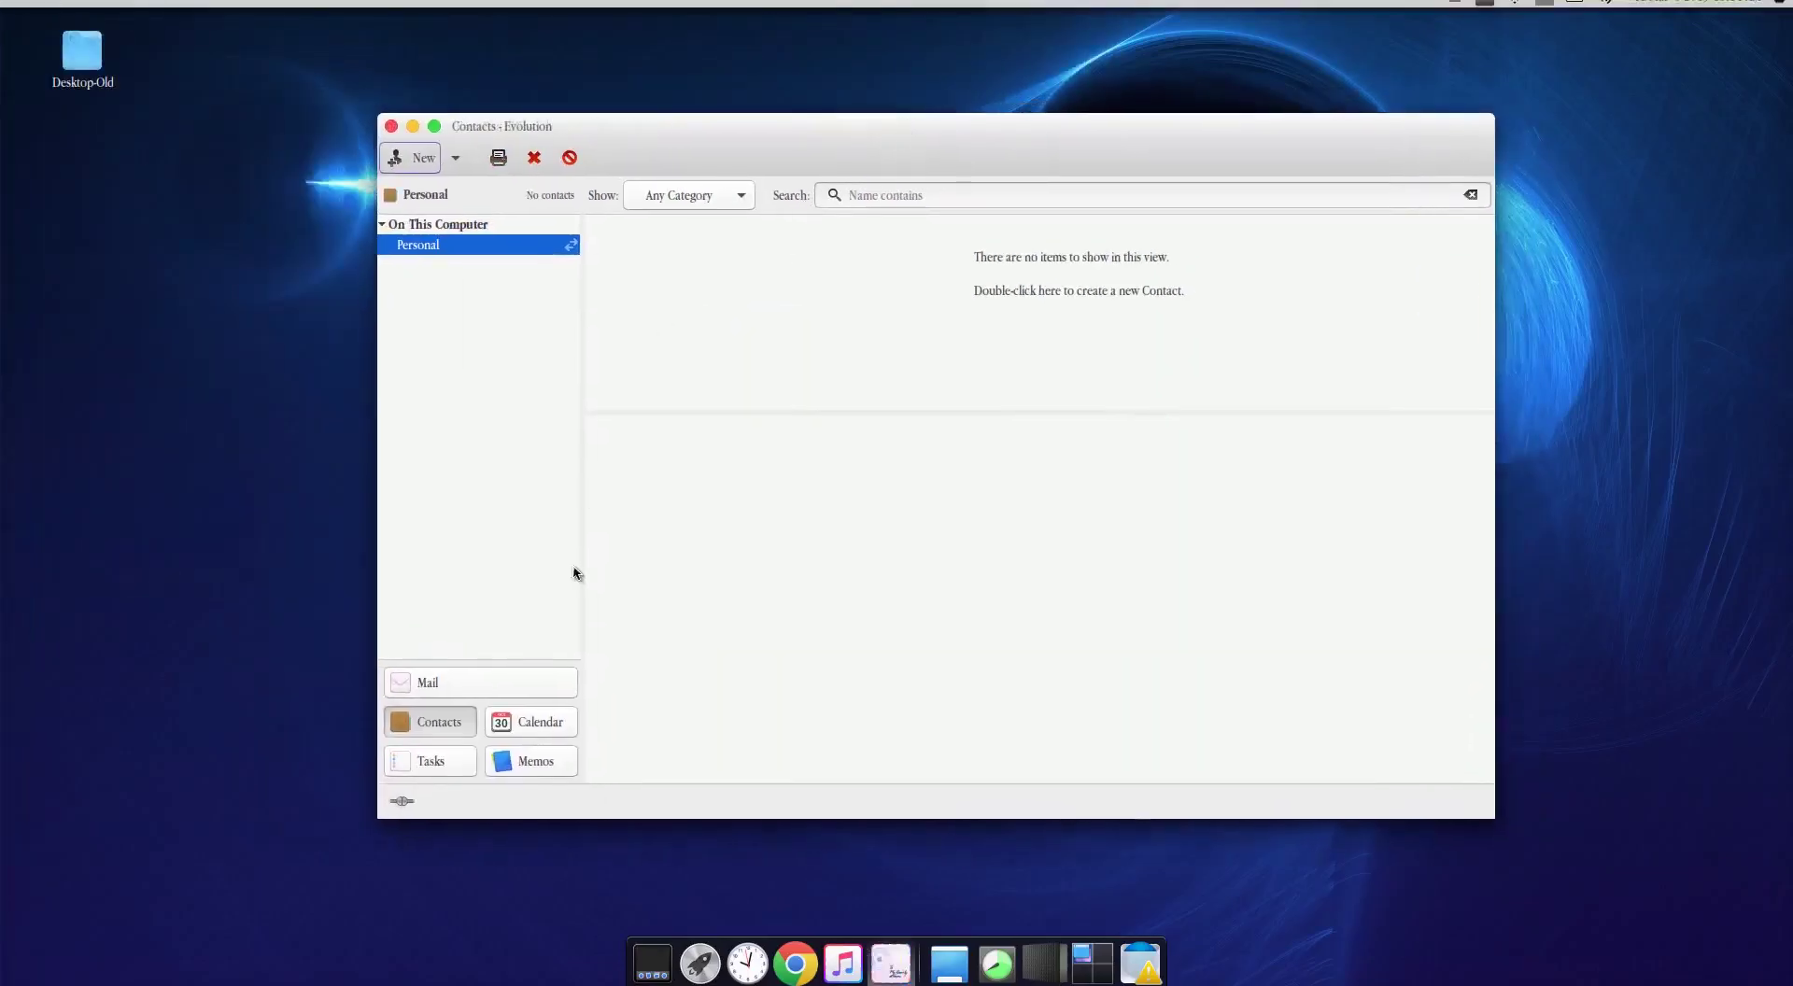
Step: Visit the Mail, Contacts, Calendar, Tasks and Memos views in turn
left_click(452, 683)
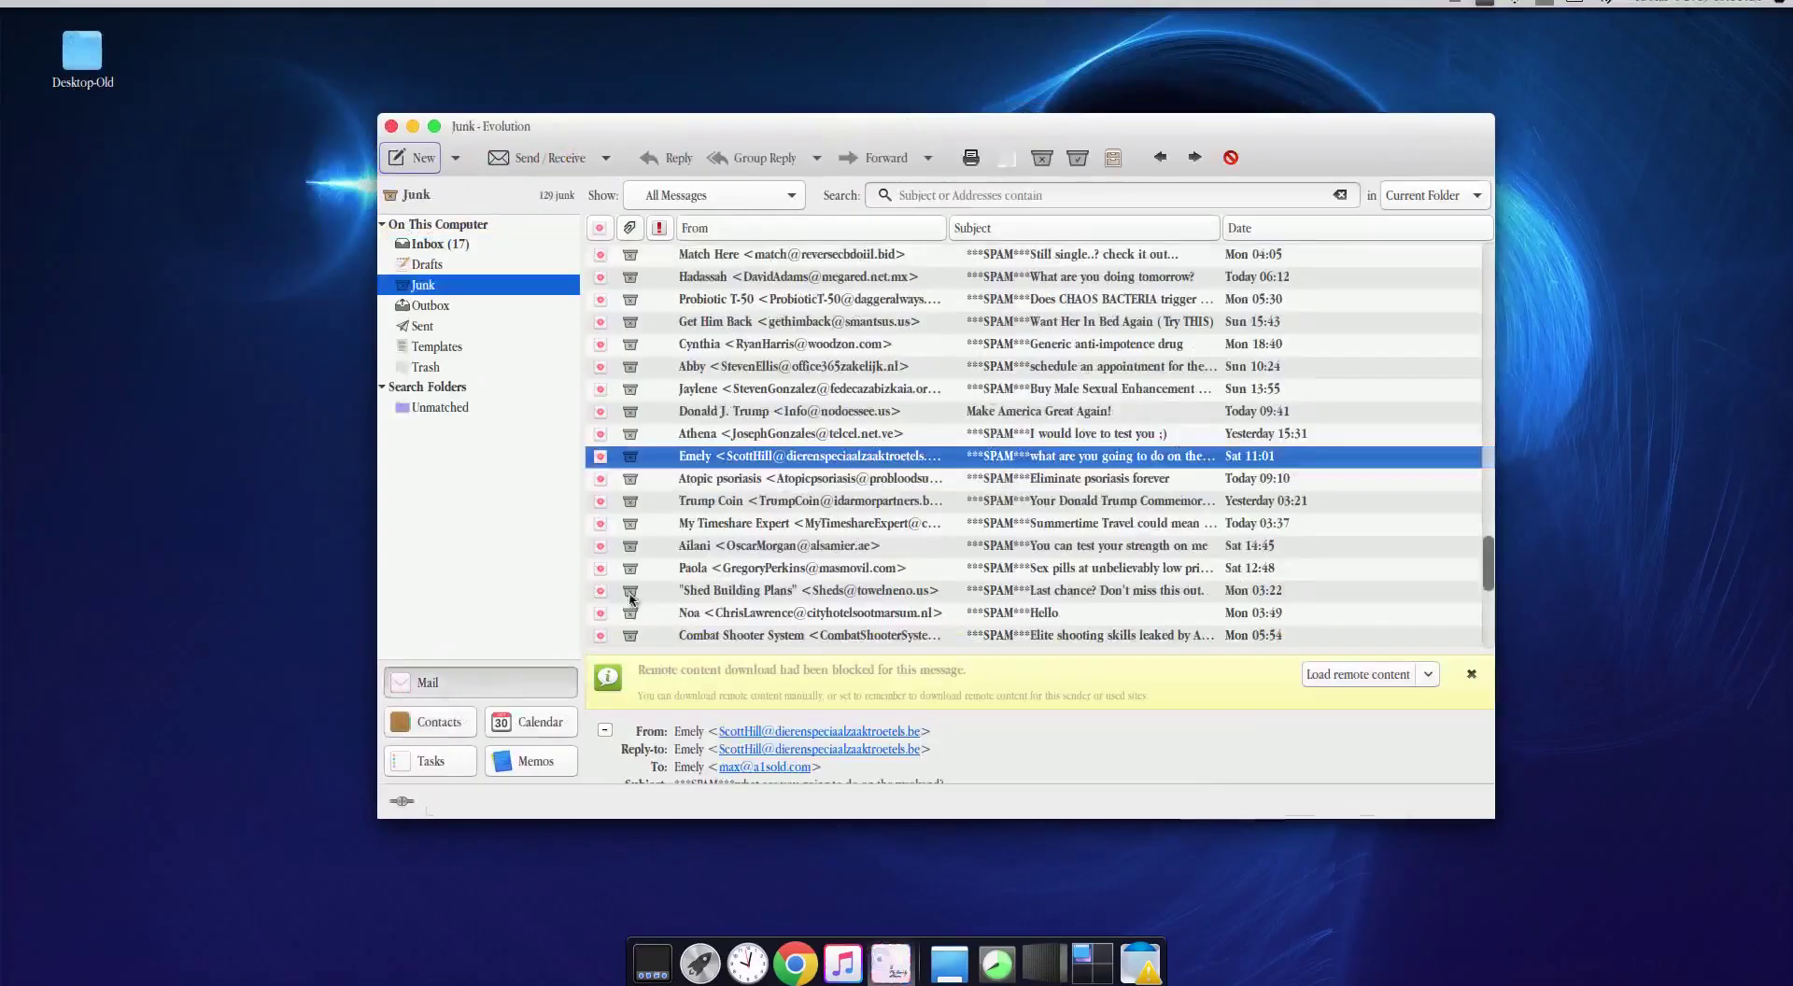
left_click(442, 729)
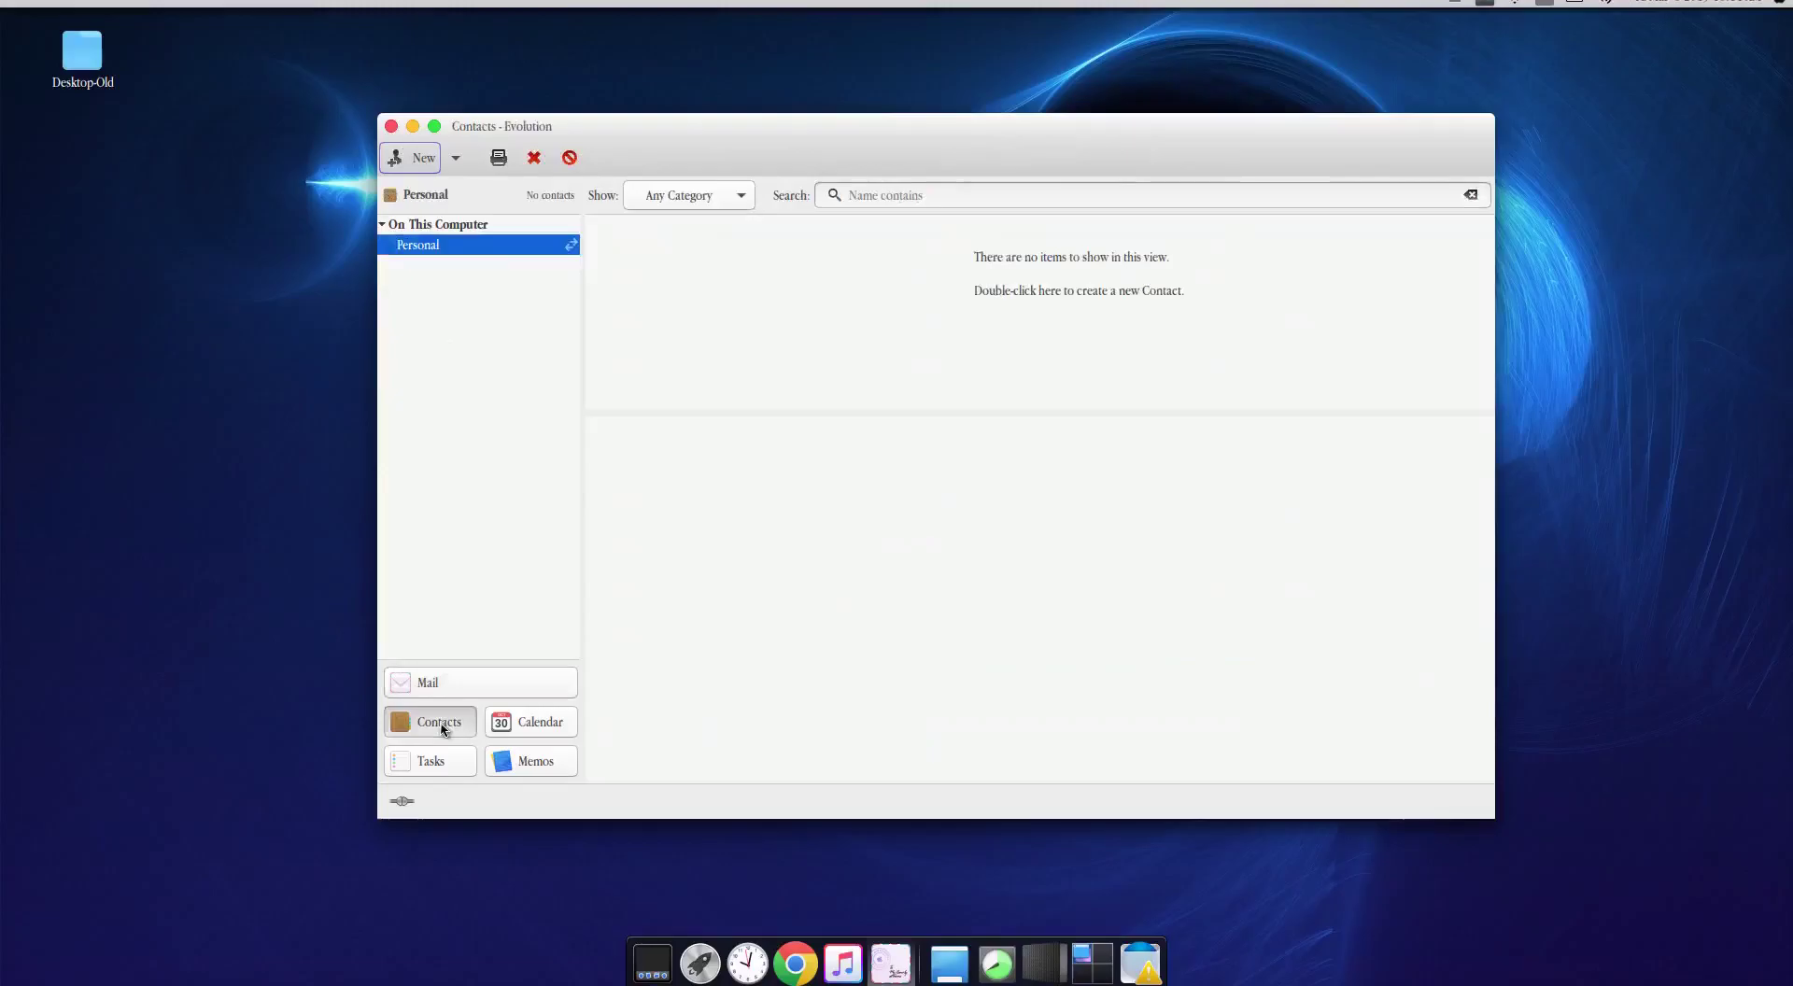
left_click(539, 732)
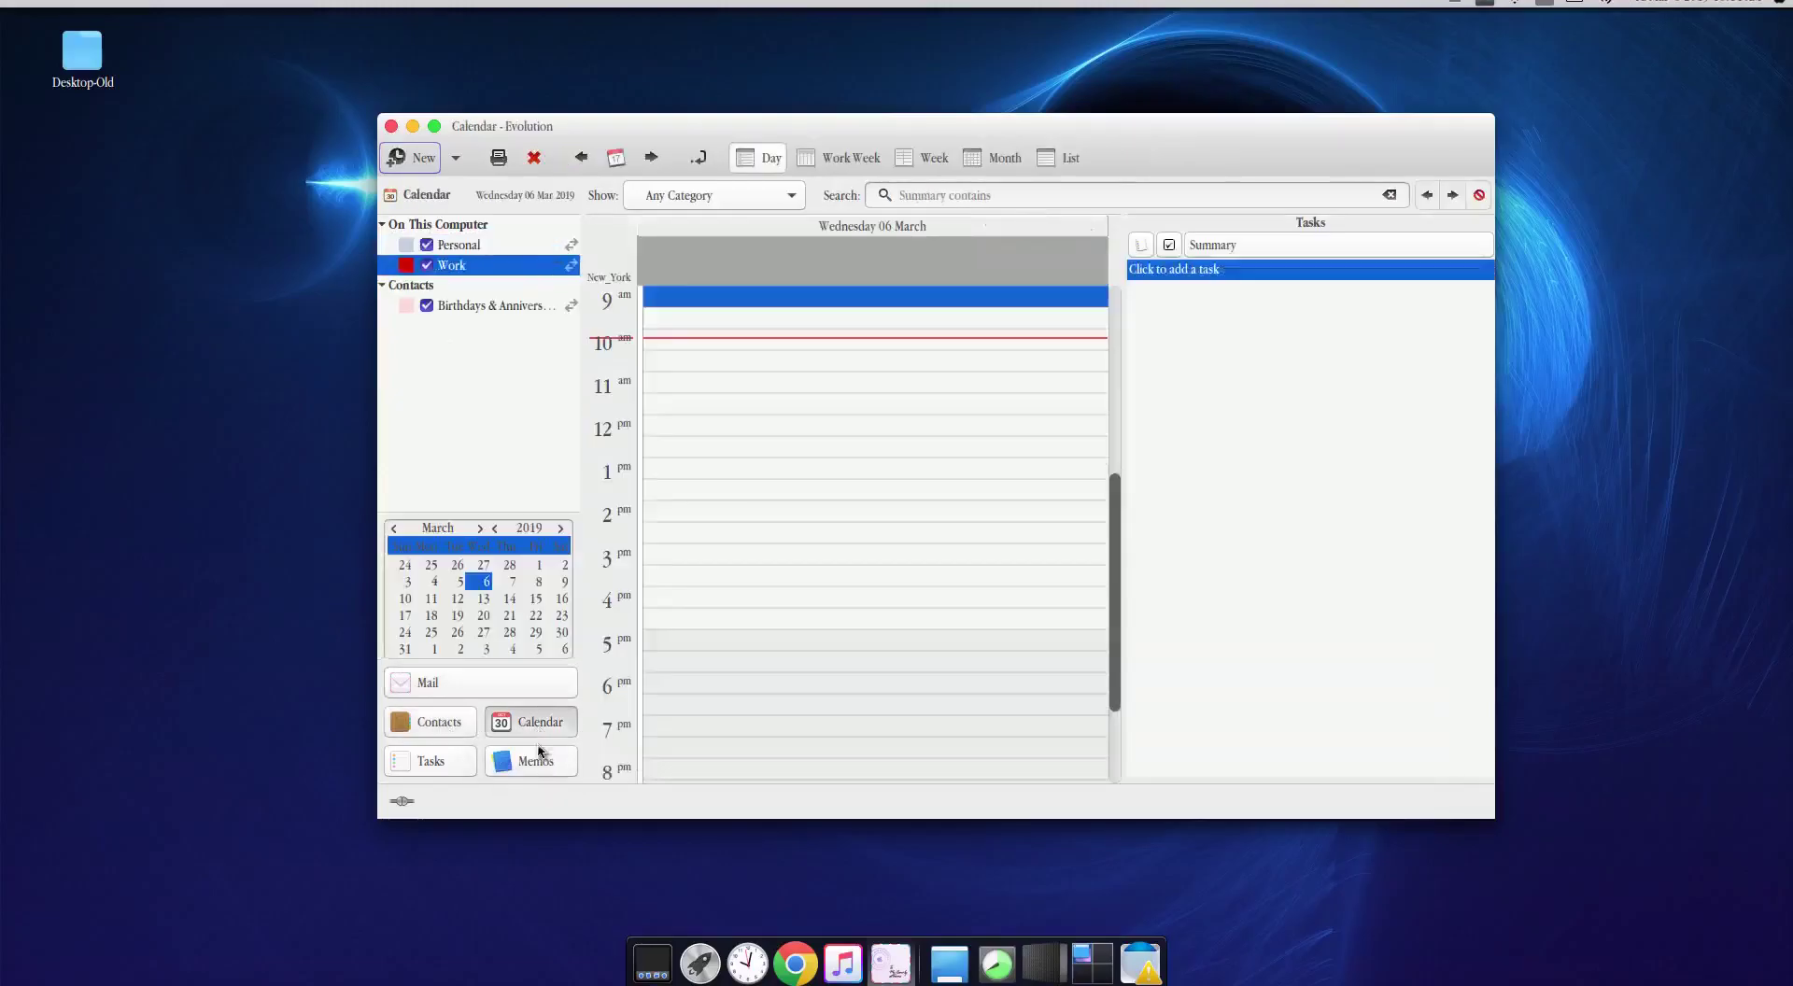
left_click(472, 764)
left_click(523, 761)
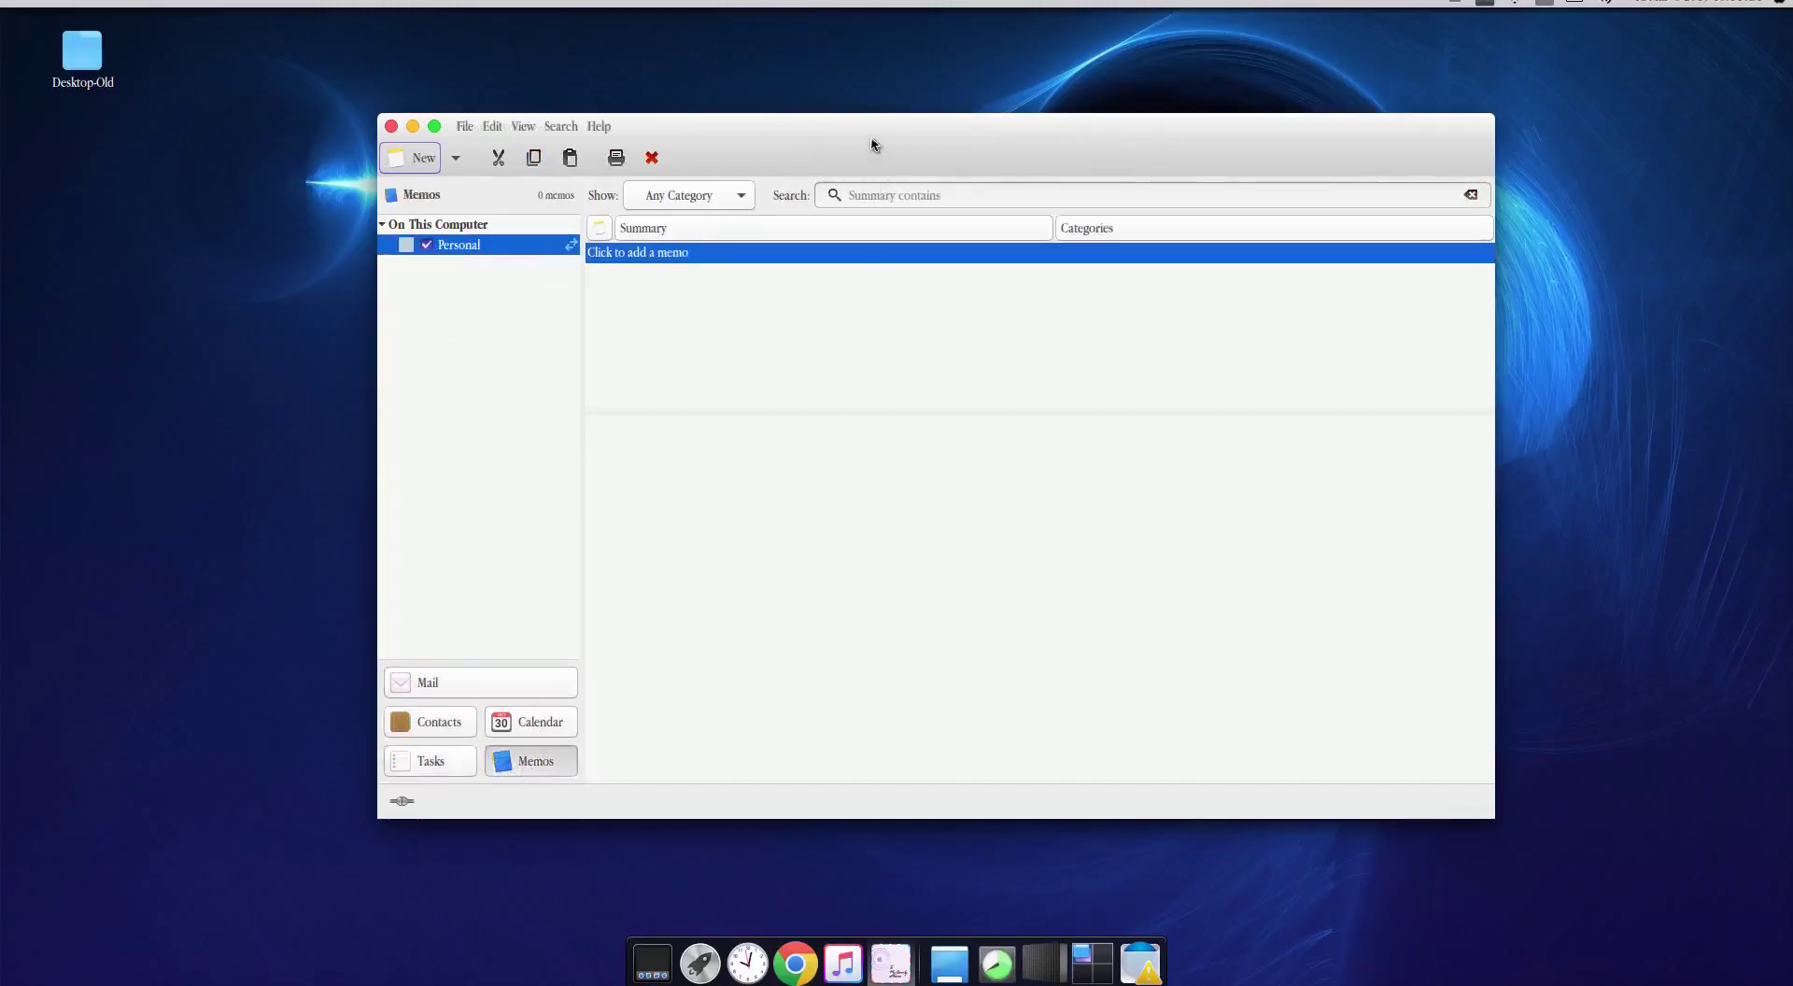
left_click_drag(861, 130, 846, 88)
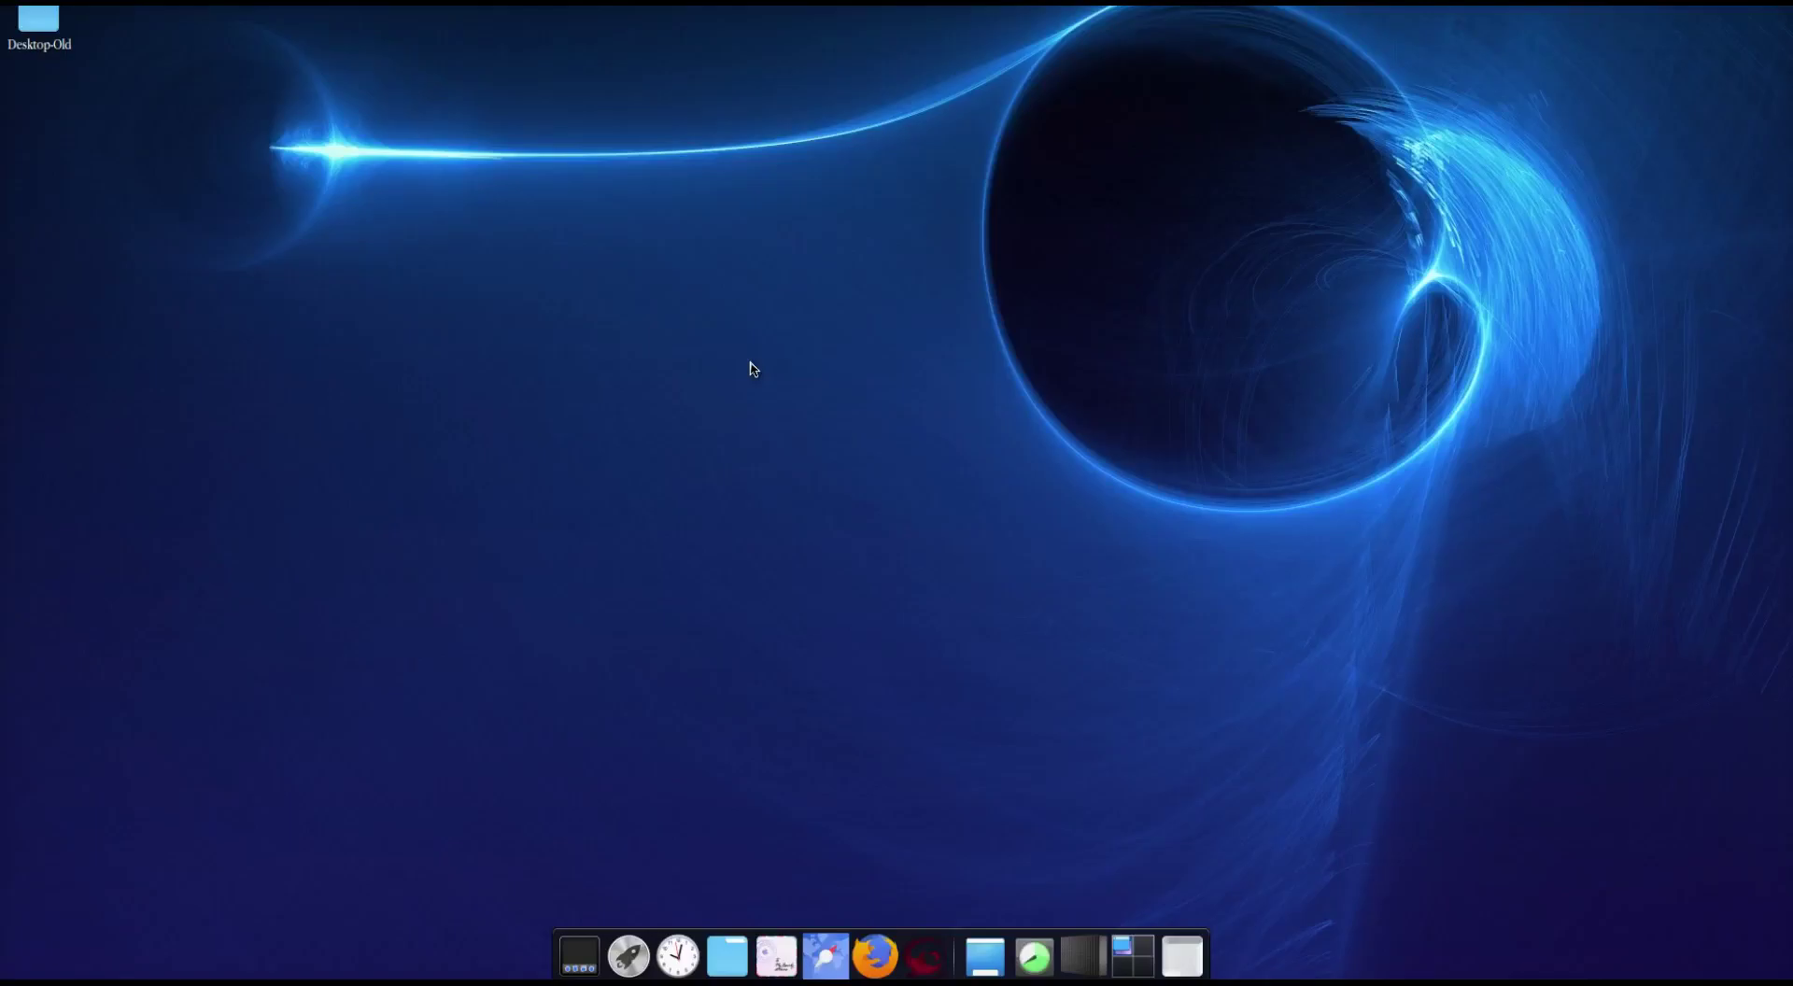
Step: Open Terminal and run 'sudo apt-get install evolutionevolution-rss' with the administrator password
key("ctrl+space")
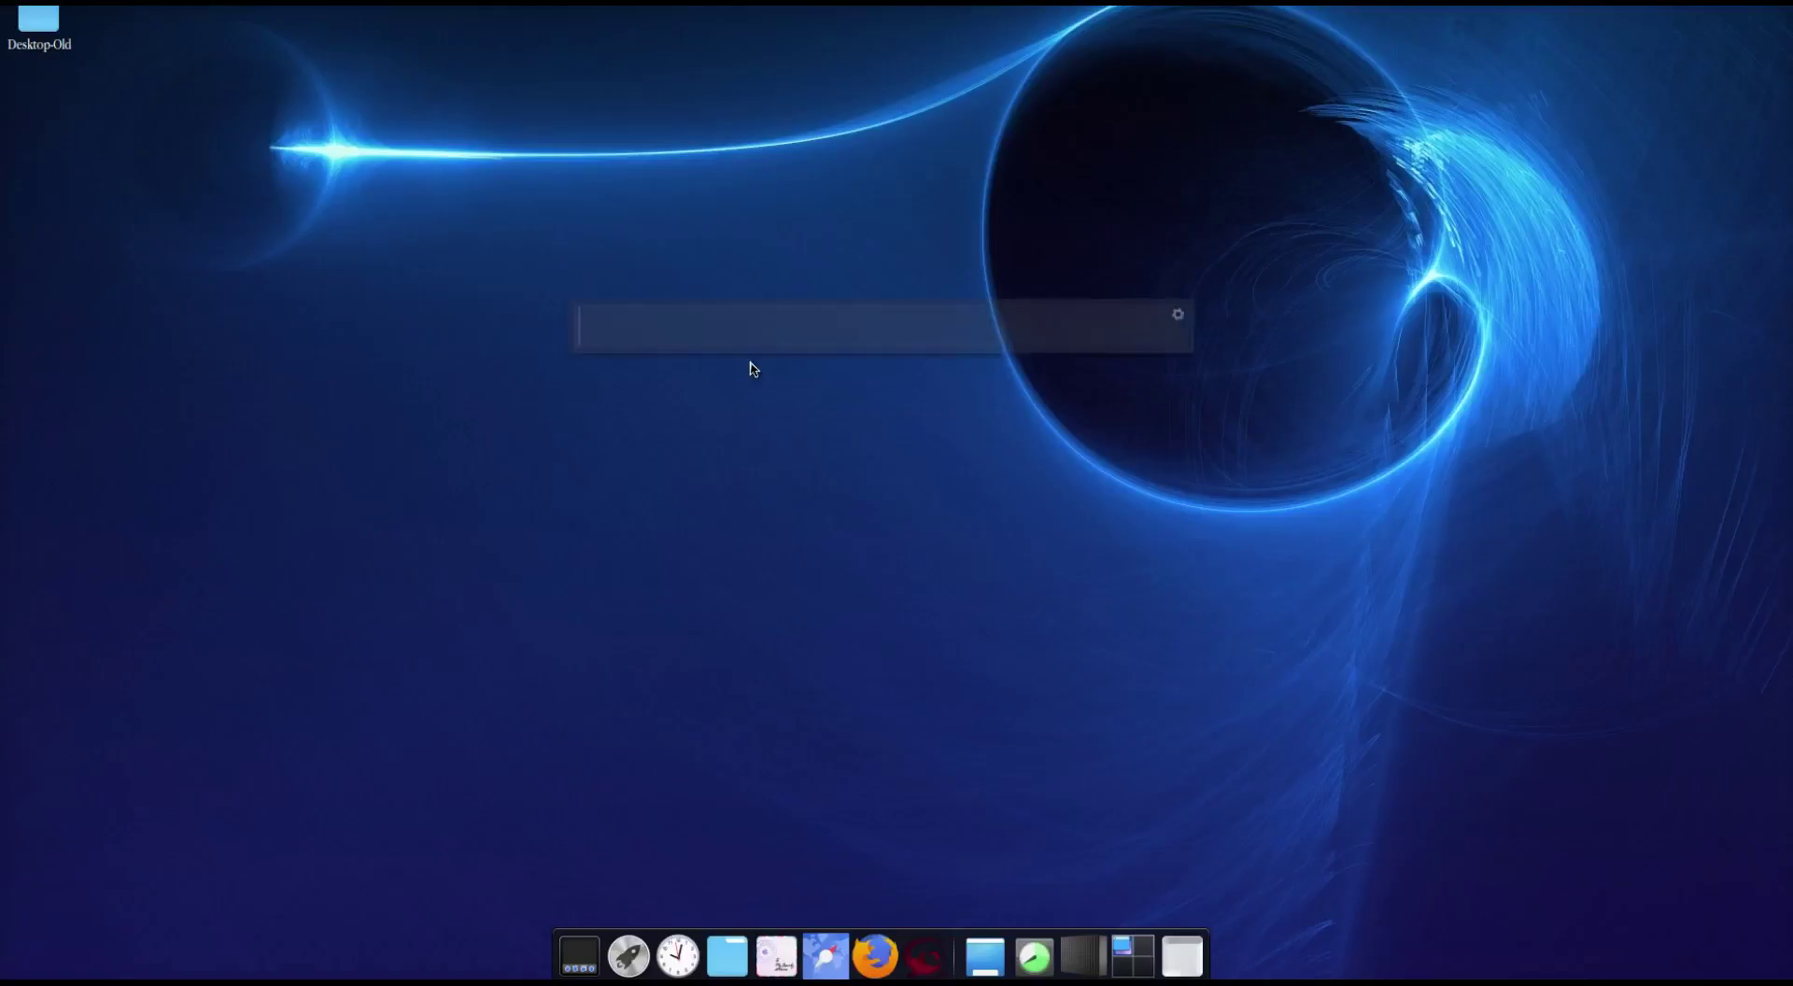
type("termin")
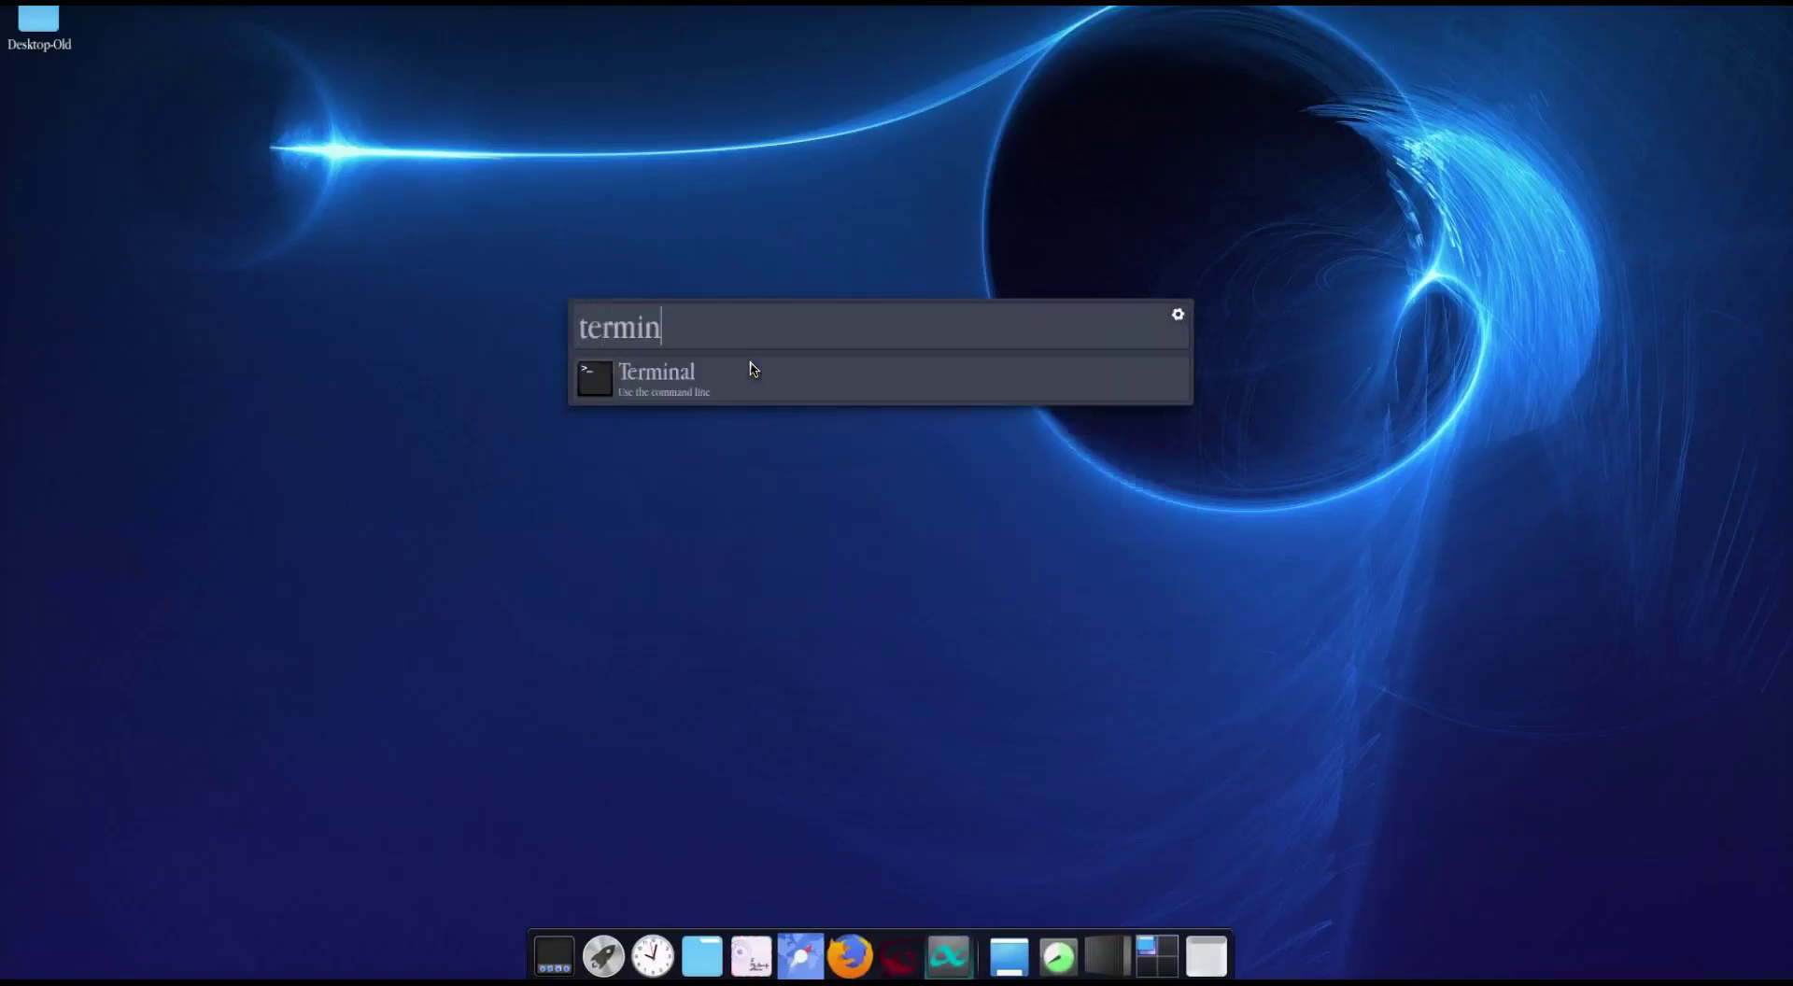
left_click(608, 390)
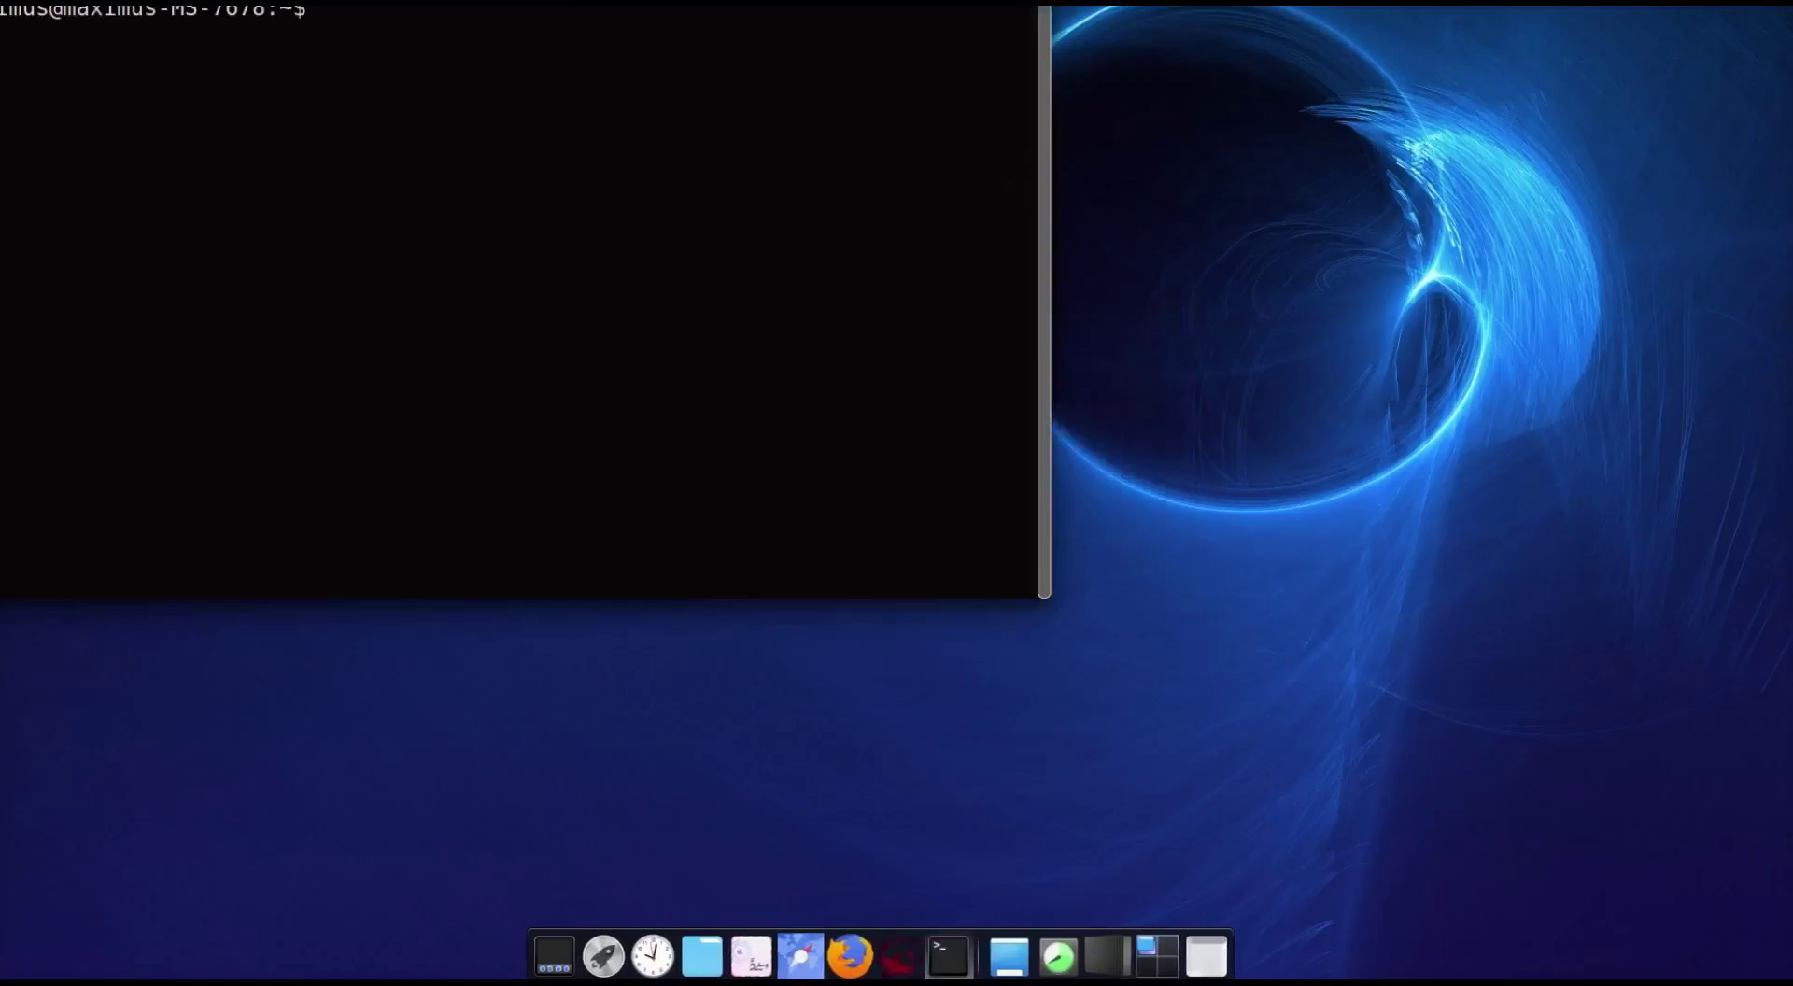
type("sudo ap")
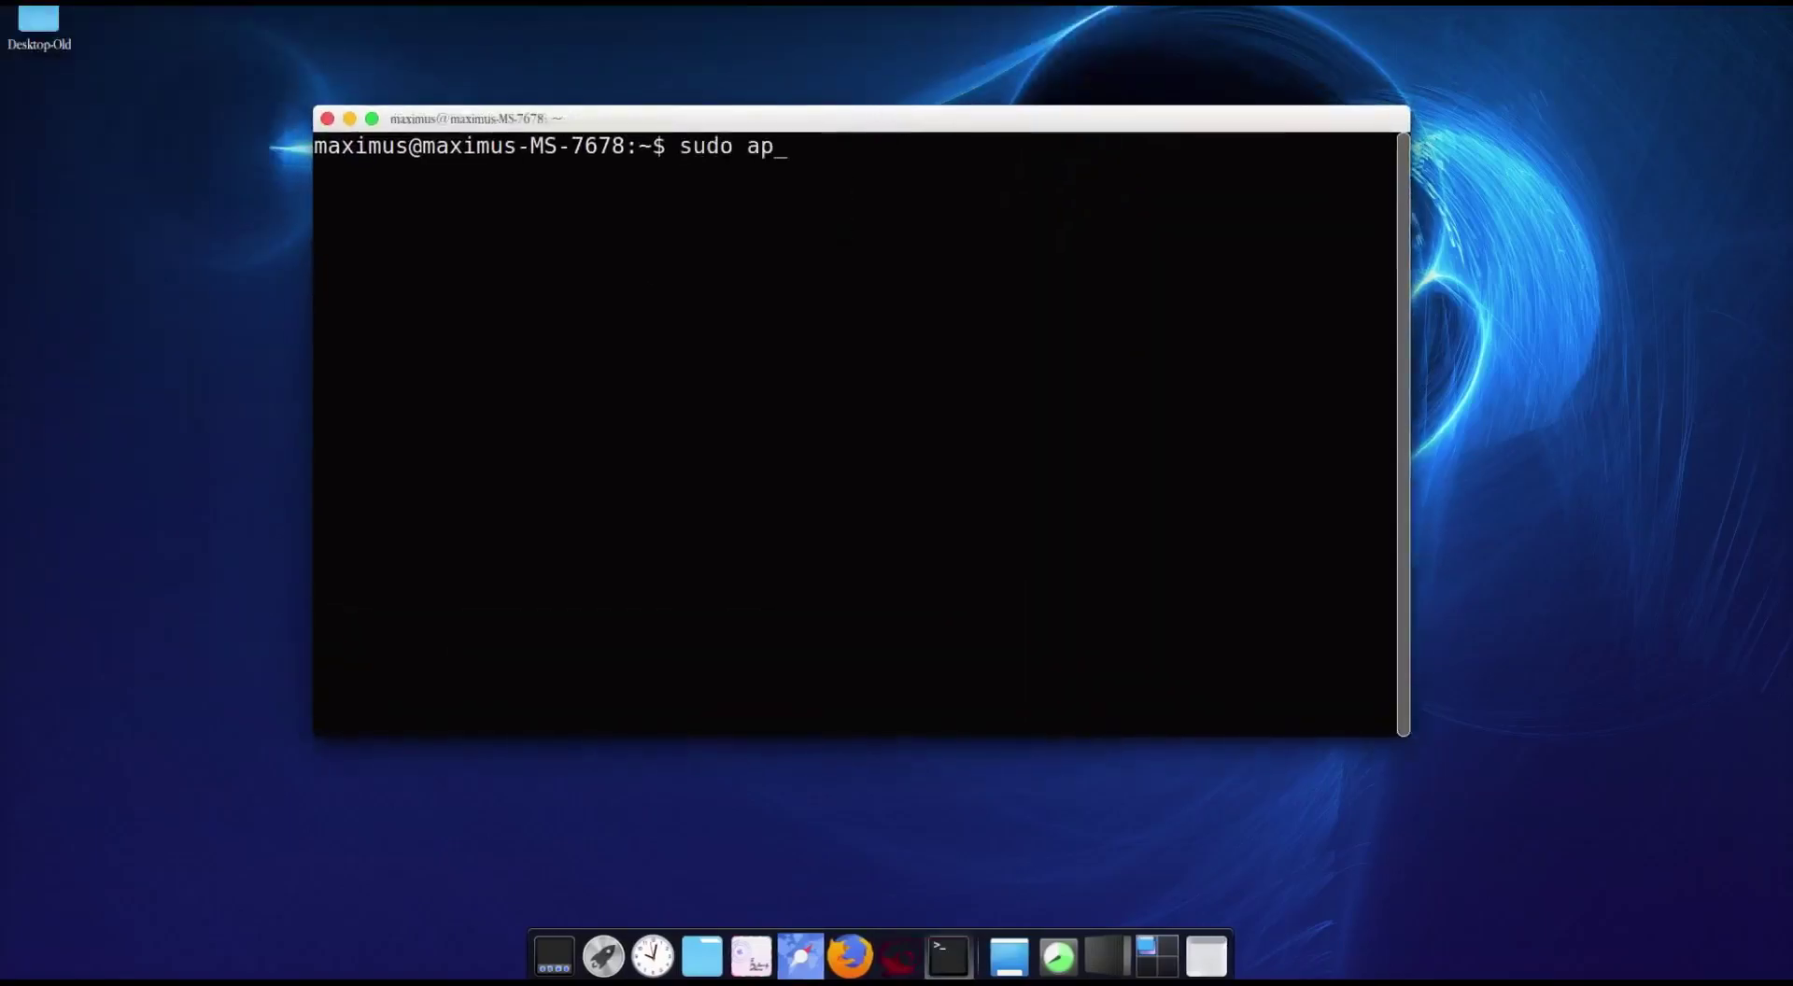
type("t-get install evolution")
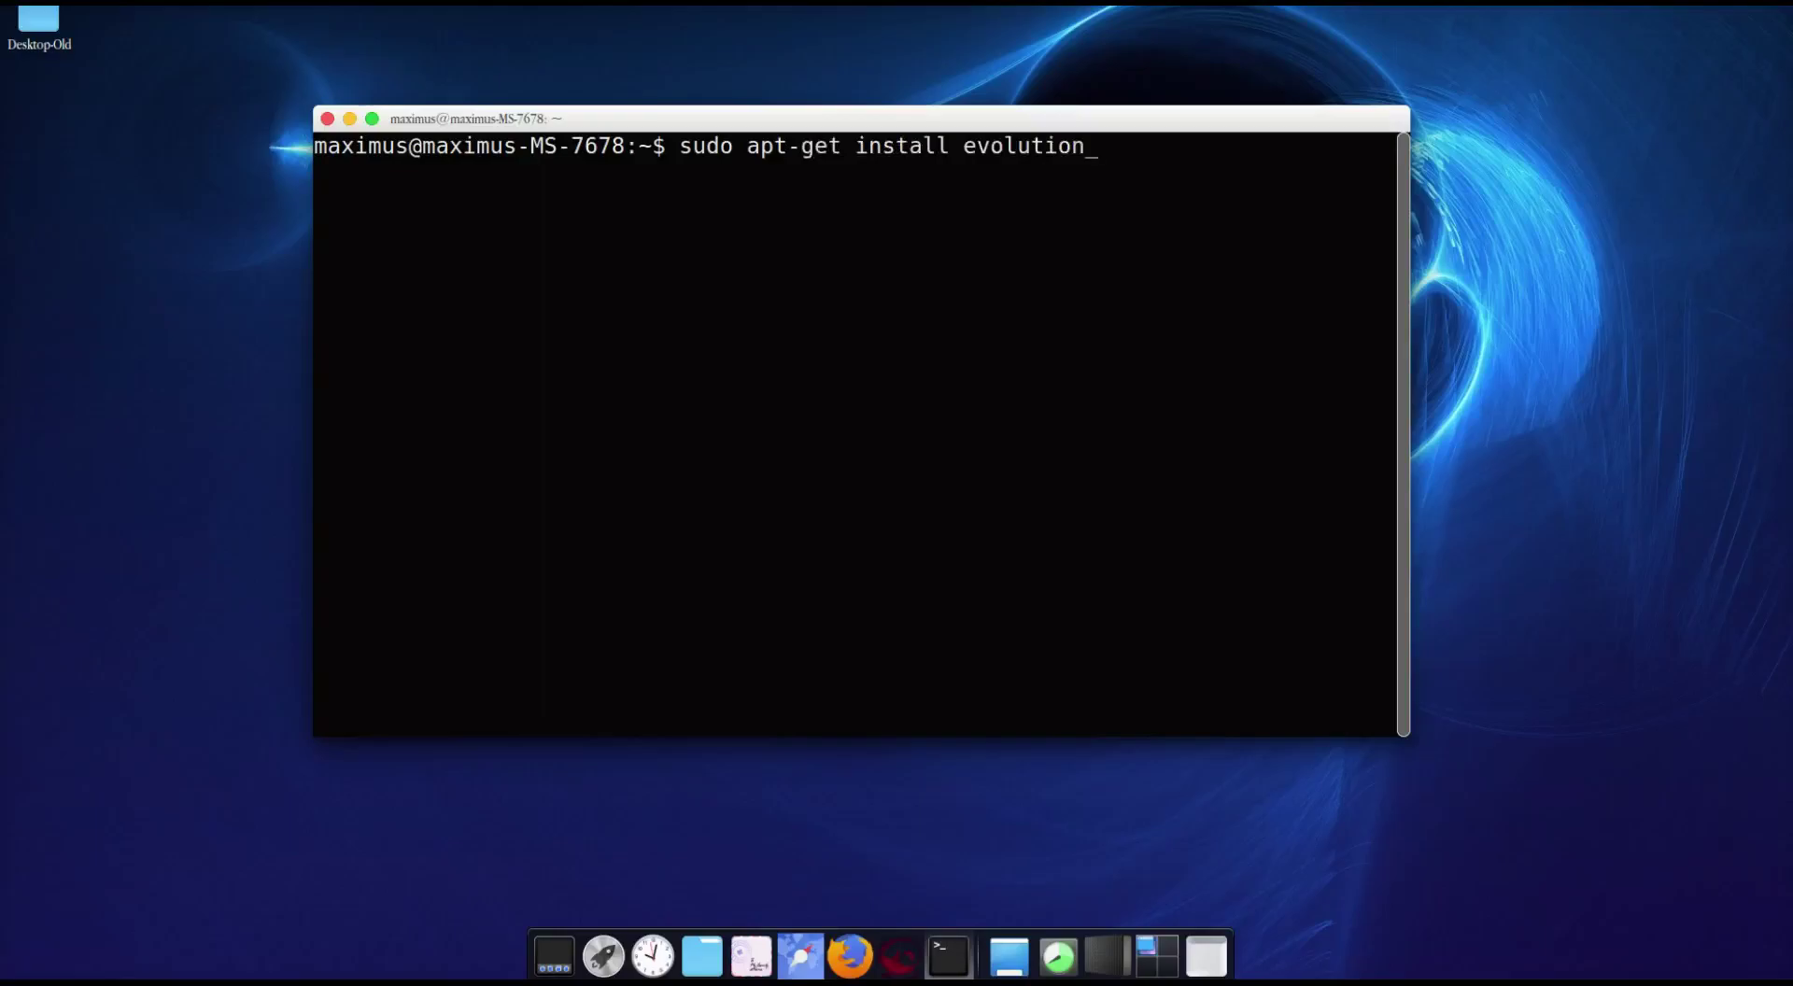
type("evolution-rss")
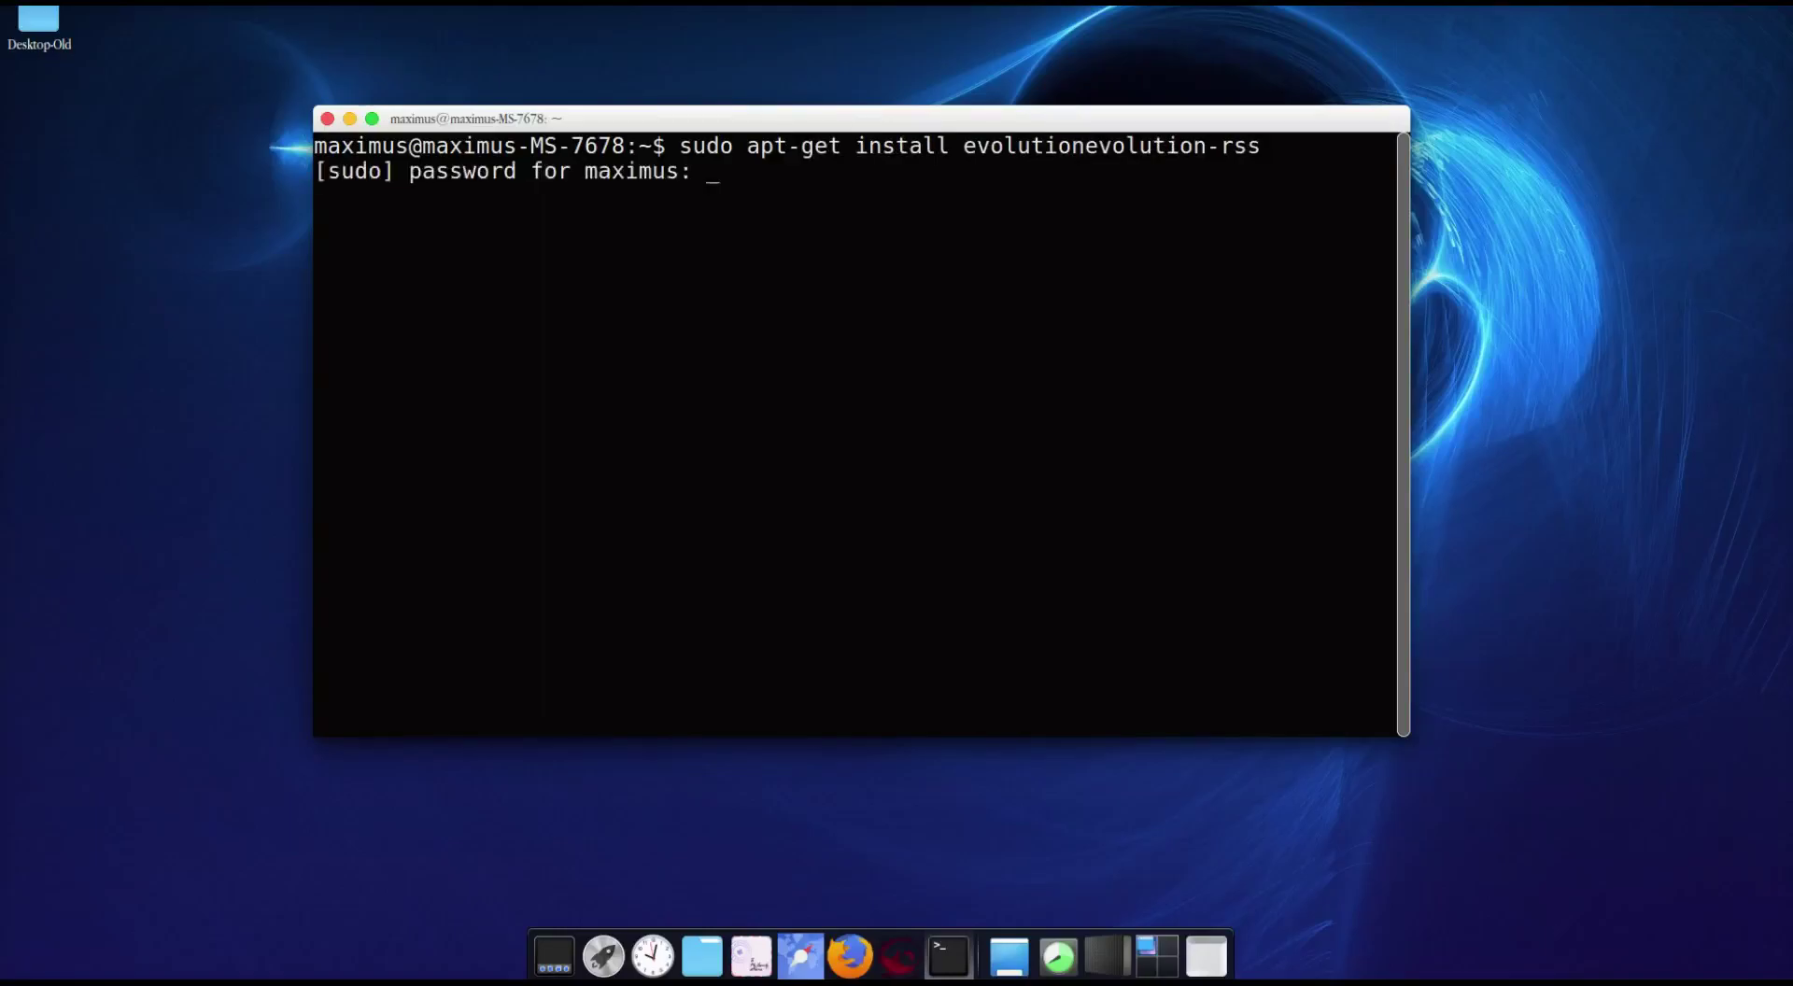
key("Return")
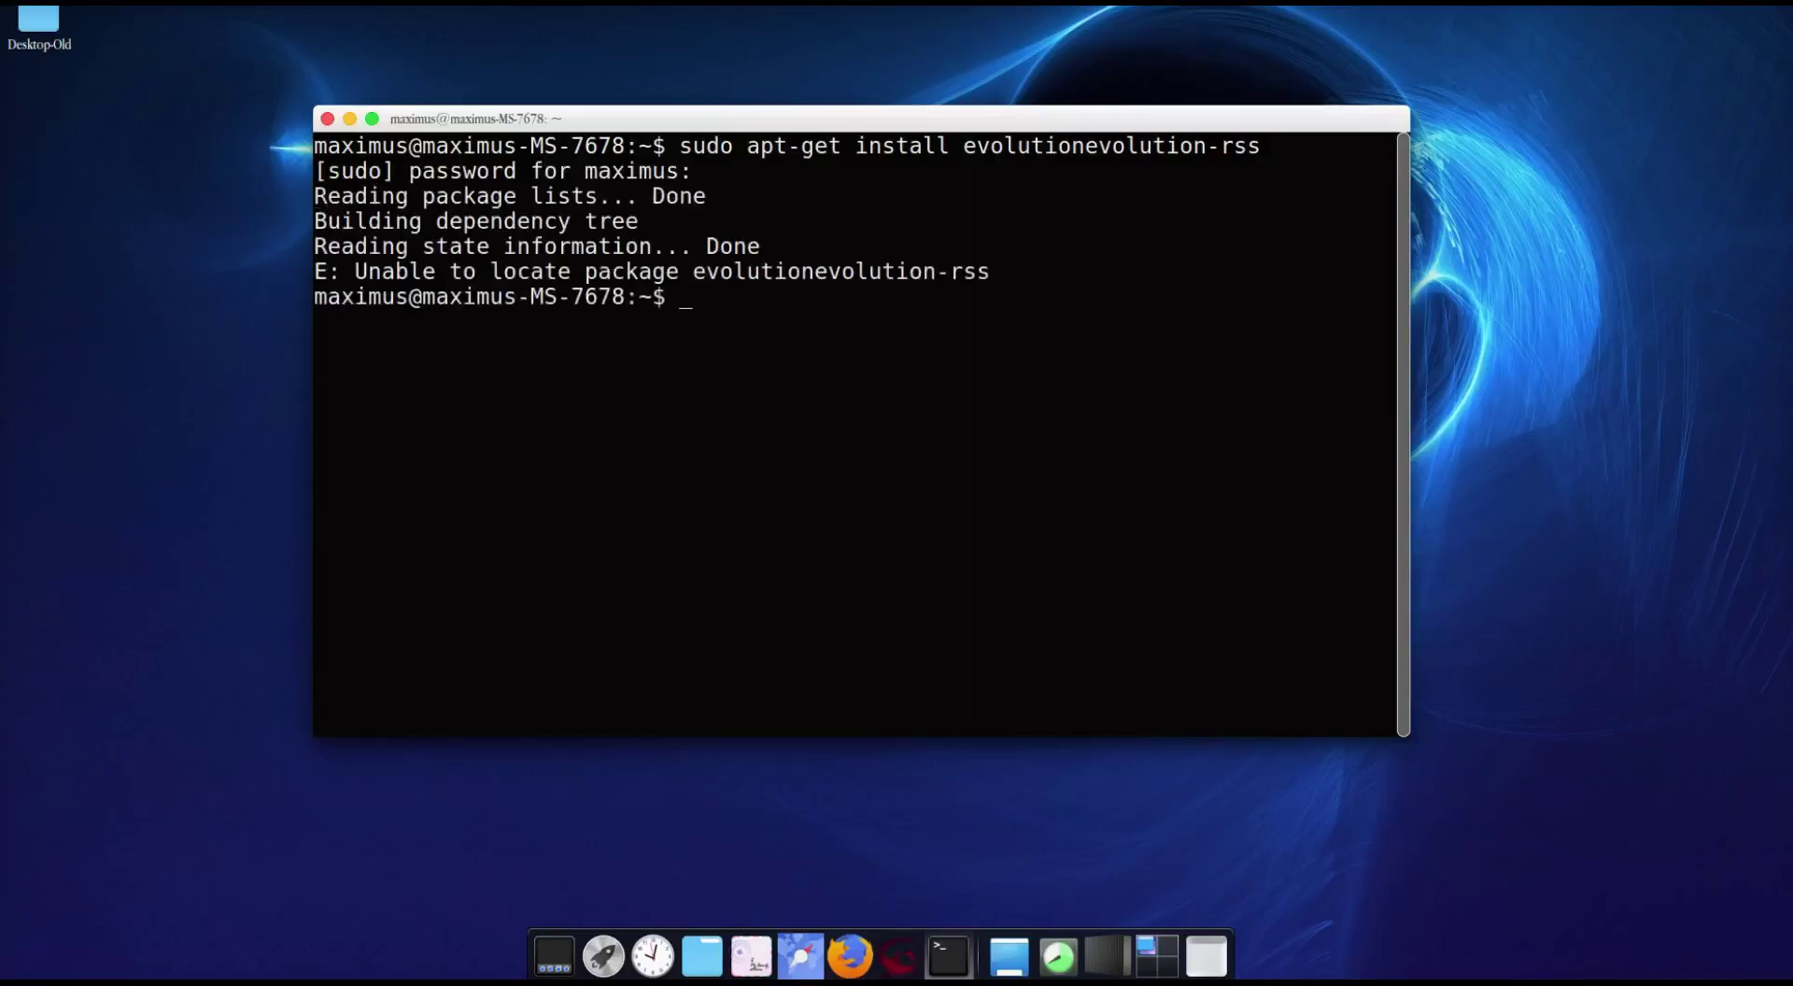
Step: Rerun the corrected install, confirming evolution and evolution-rss are already newest, then close Terminal
key("Up")
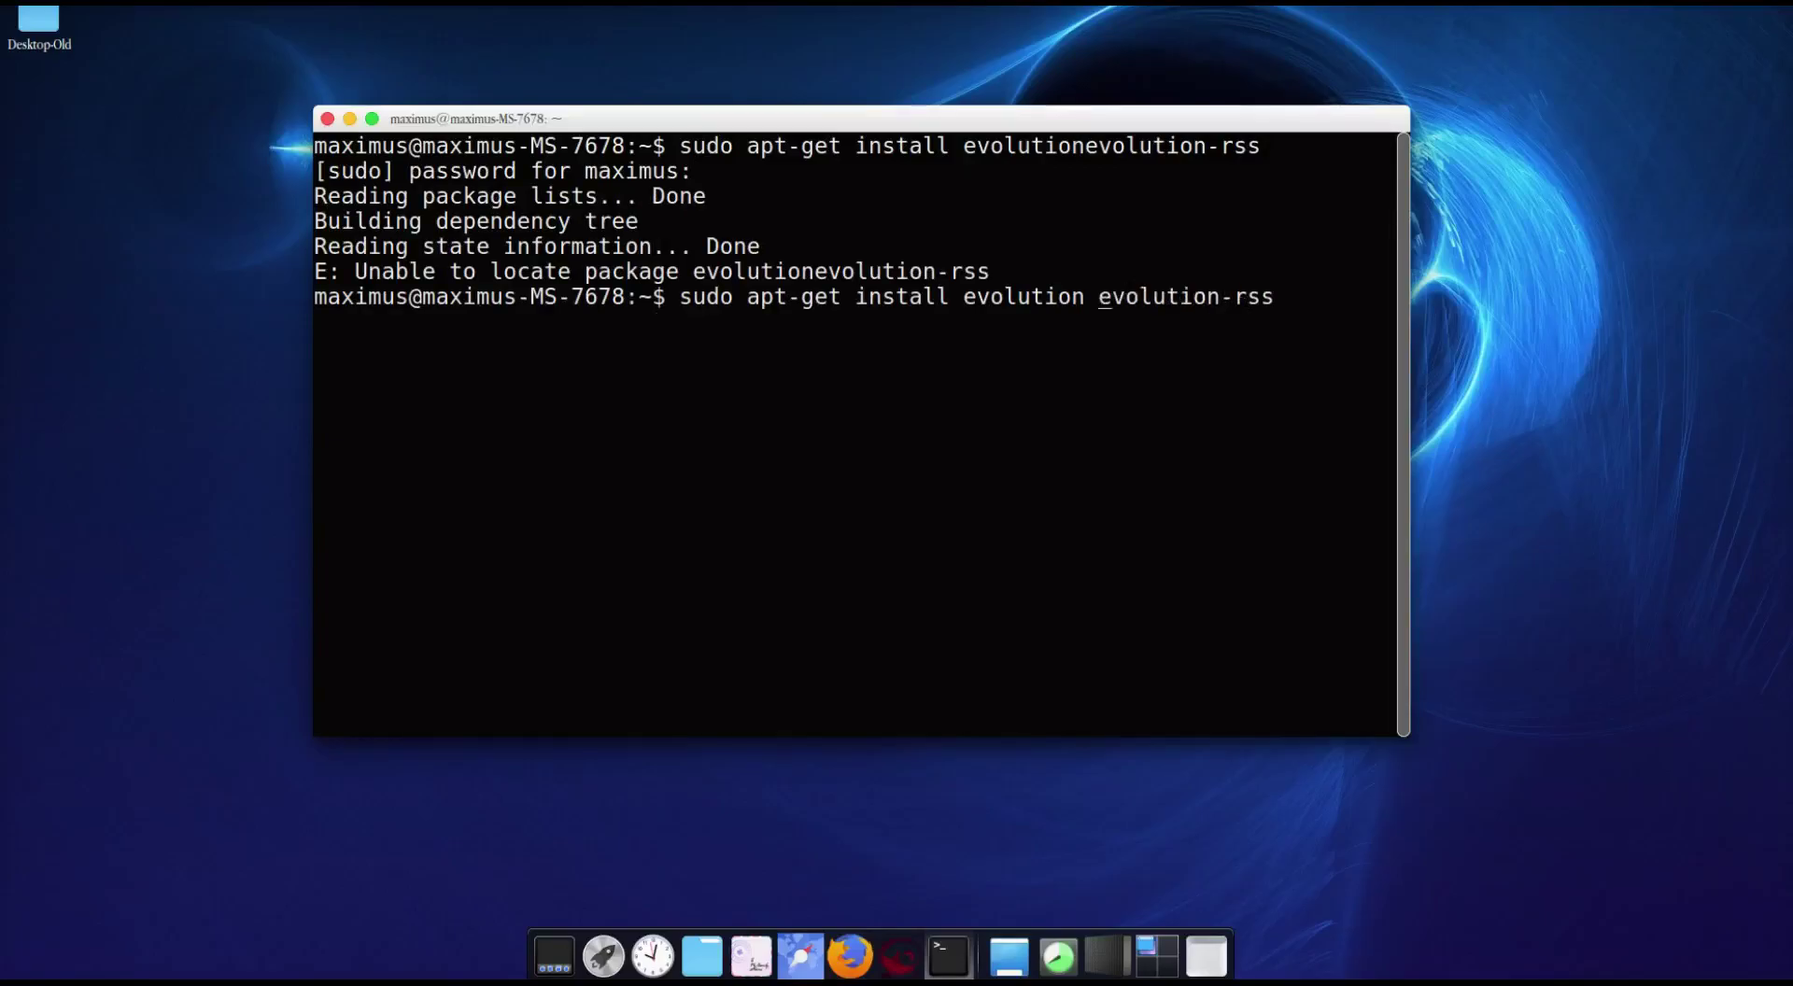
key("Return")
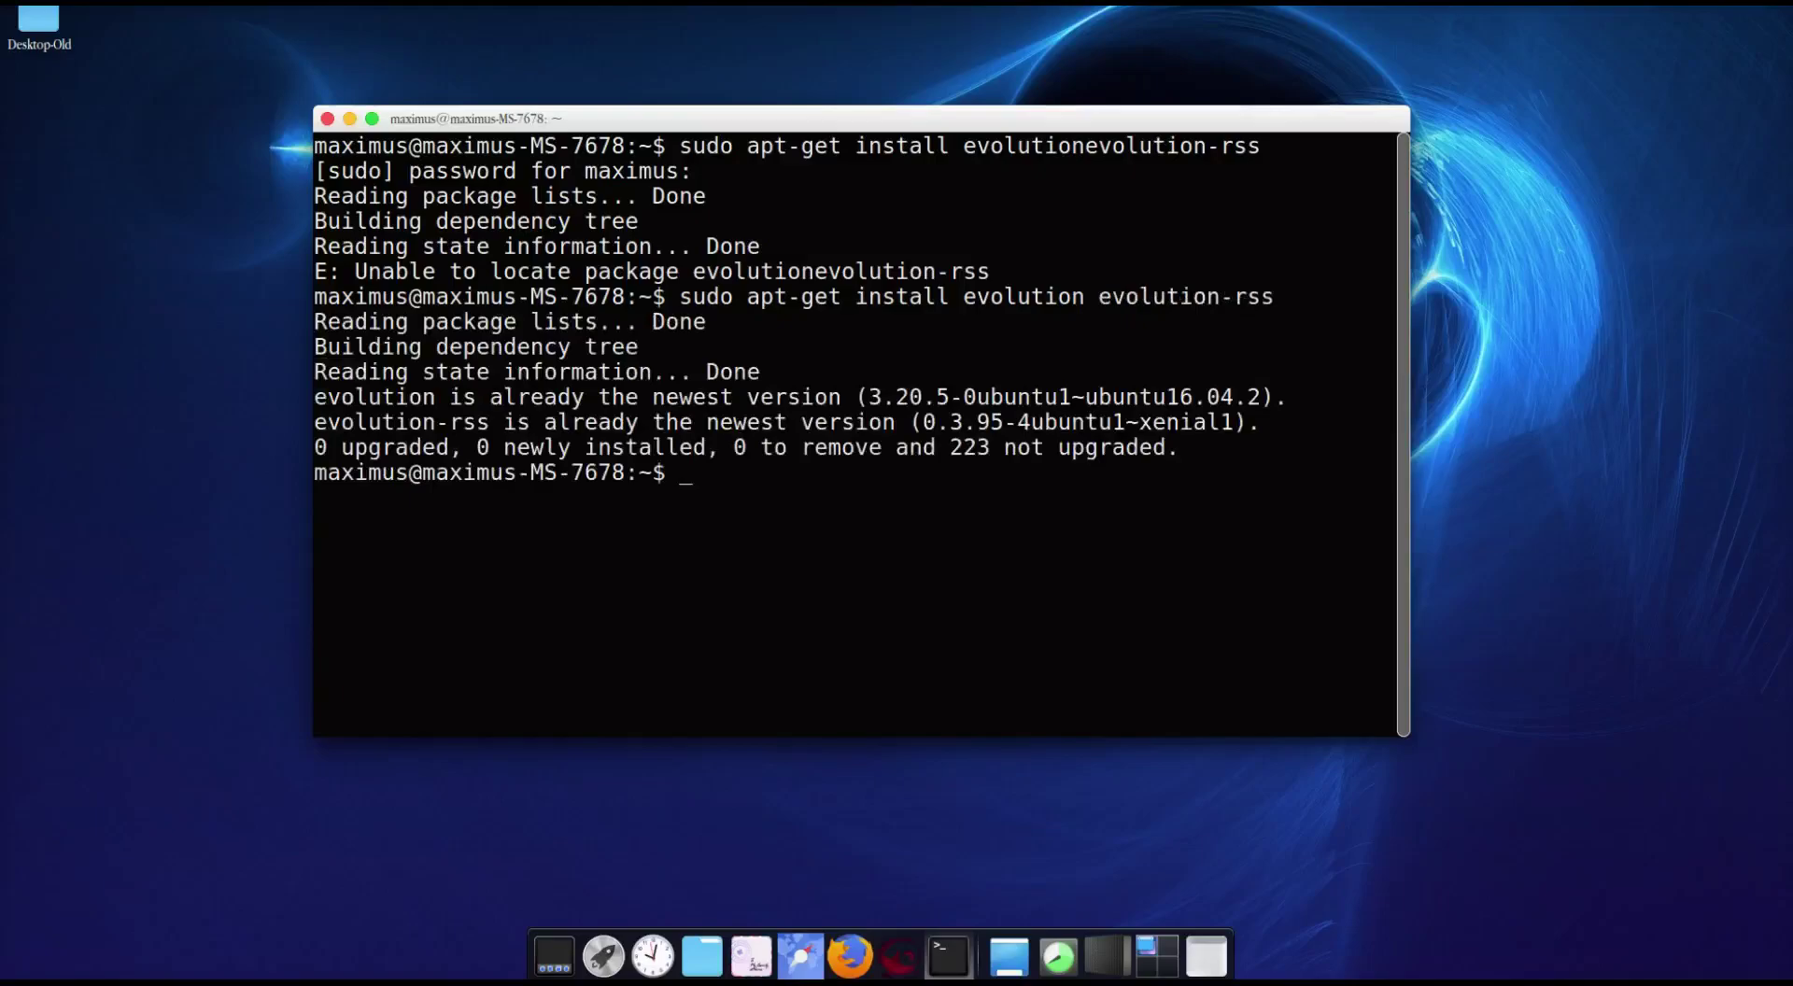
left_click_drag(405, 398, 812, 411)
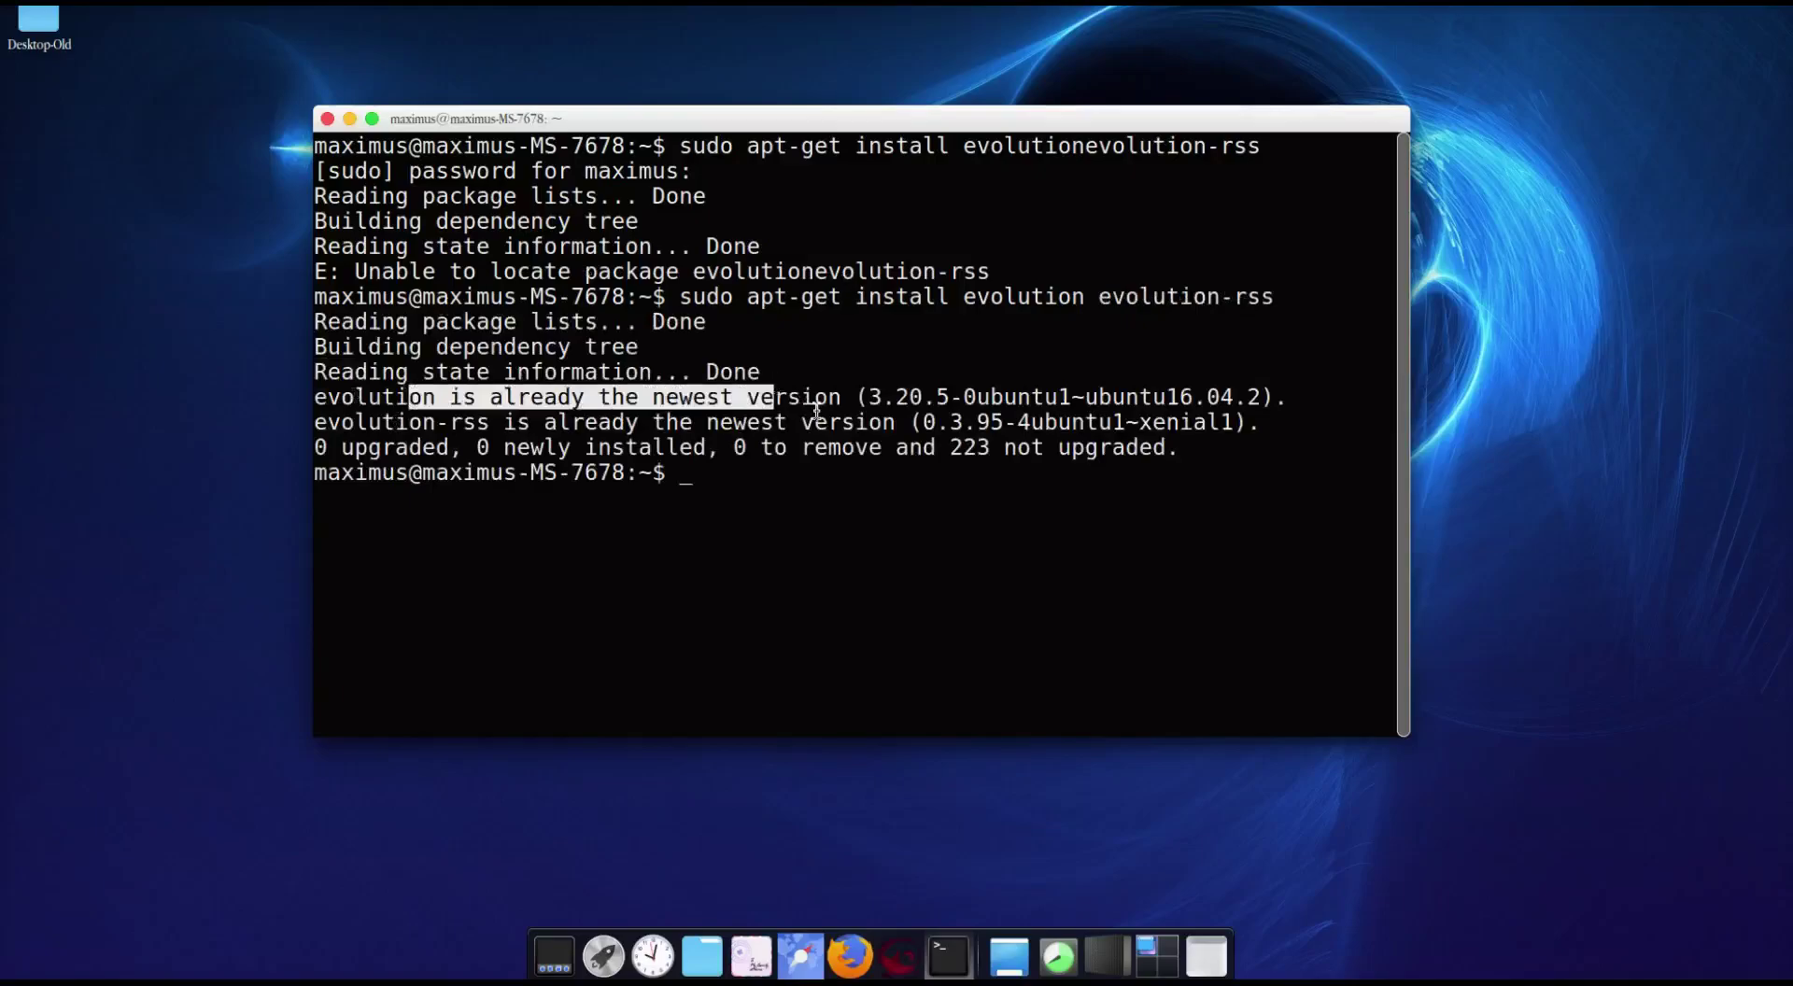
left_click(762, 368)
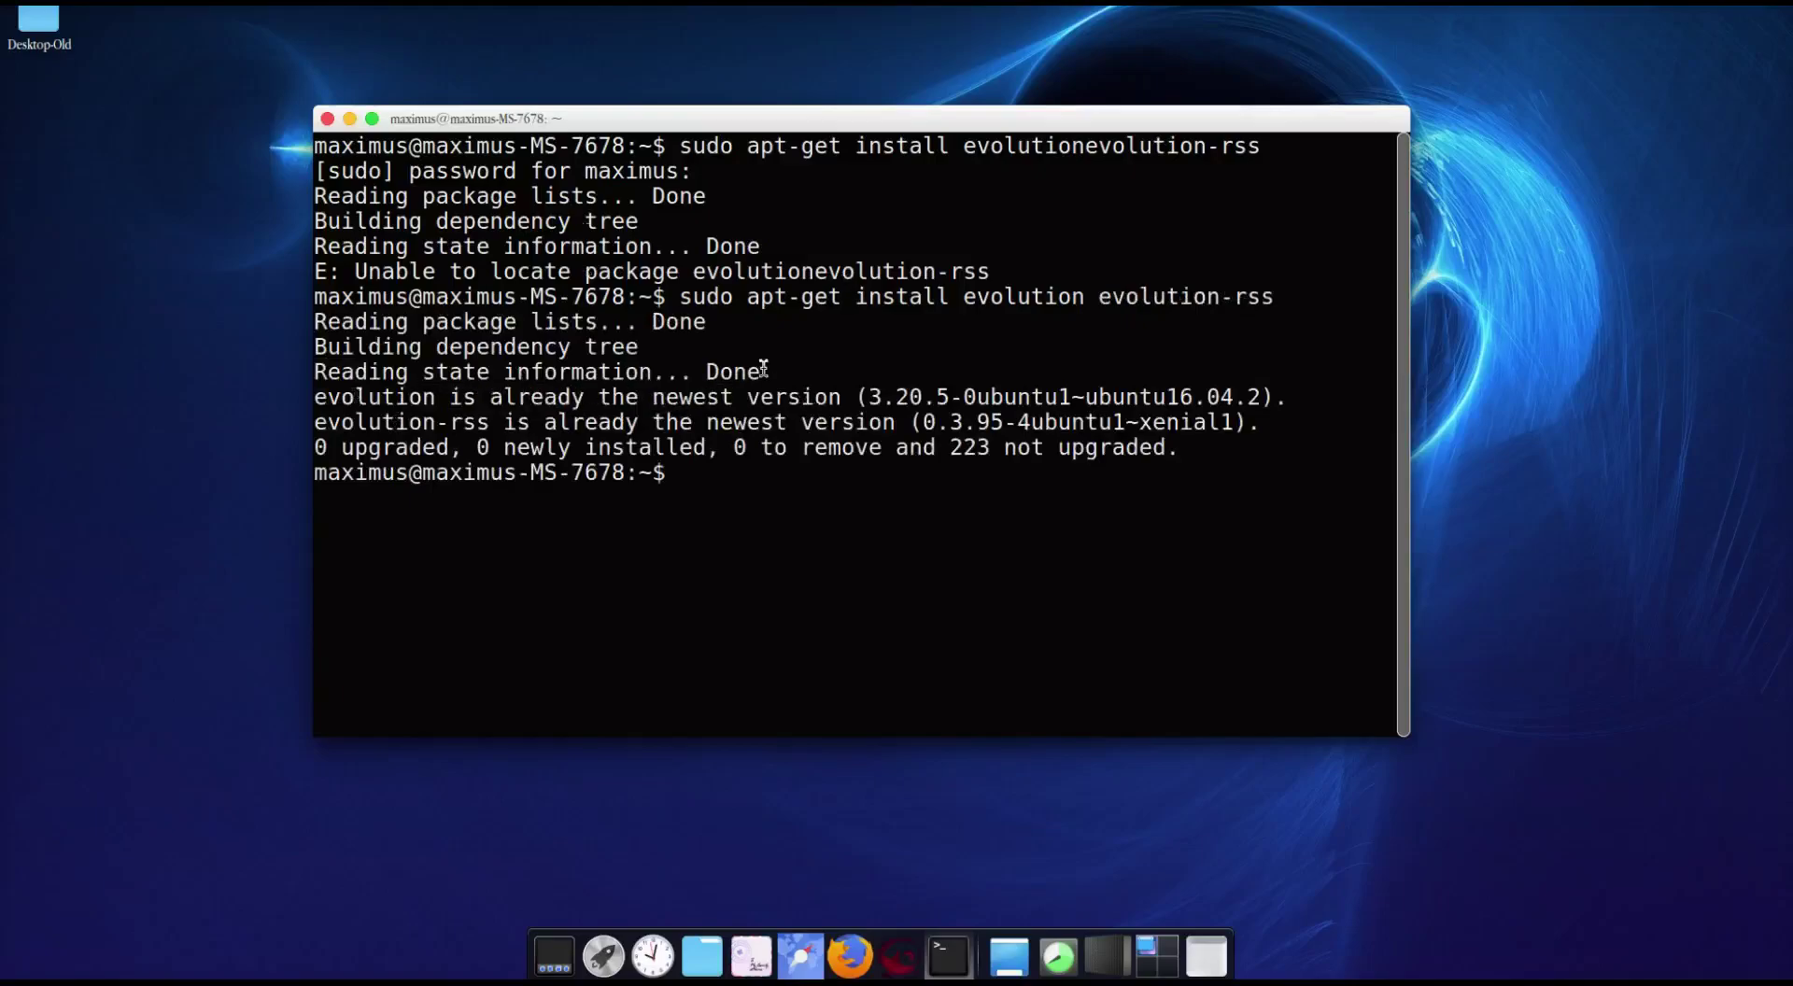
left_click(327, 120)
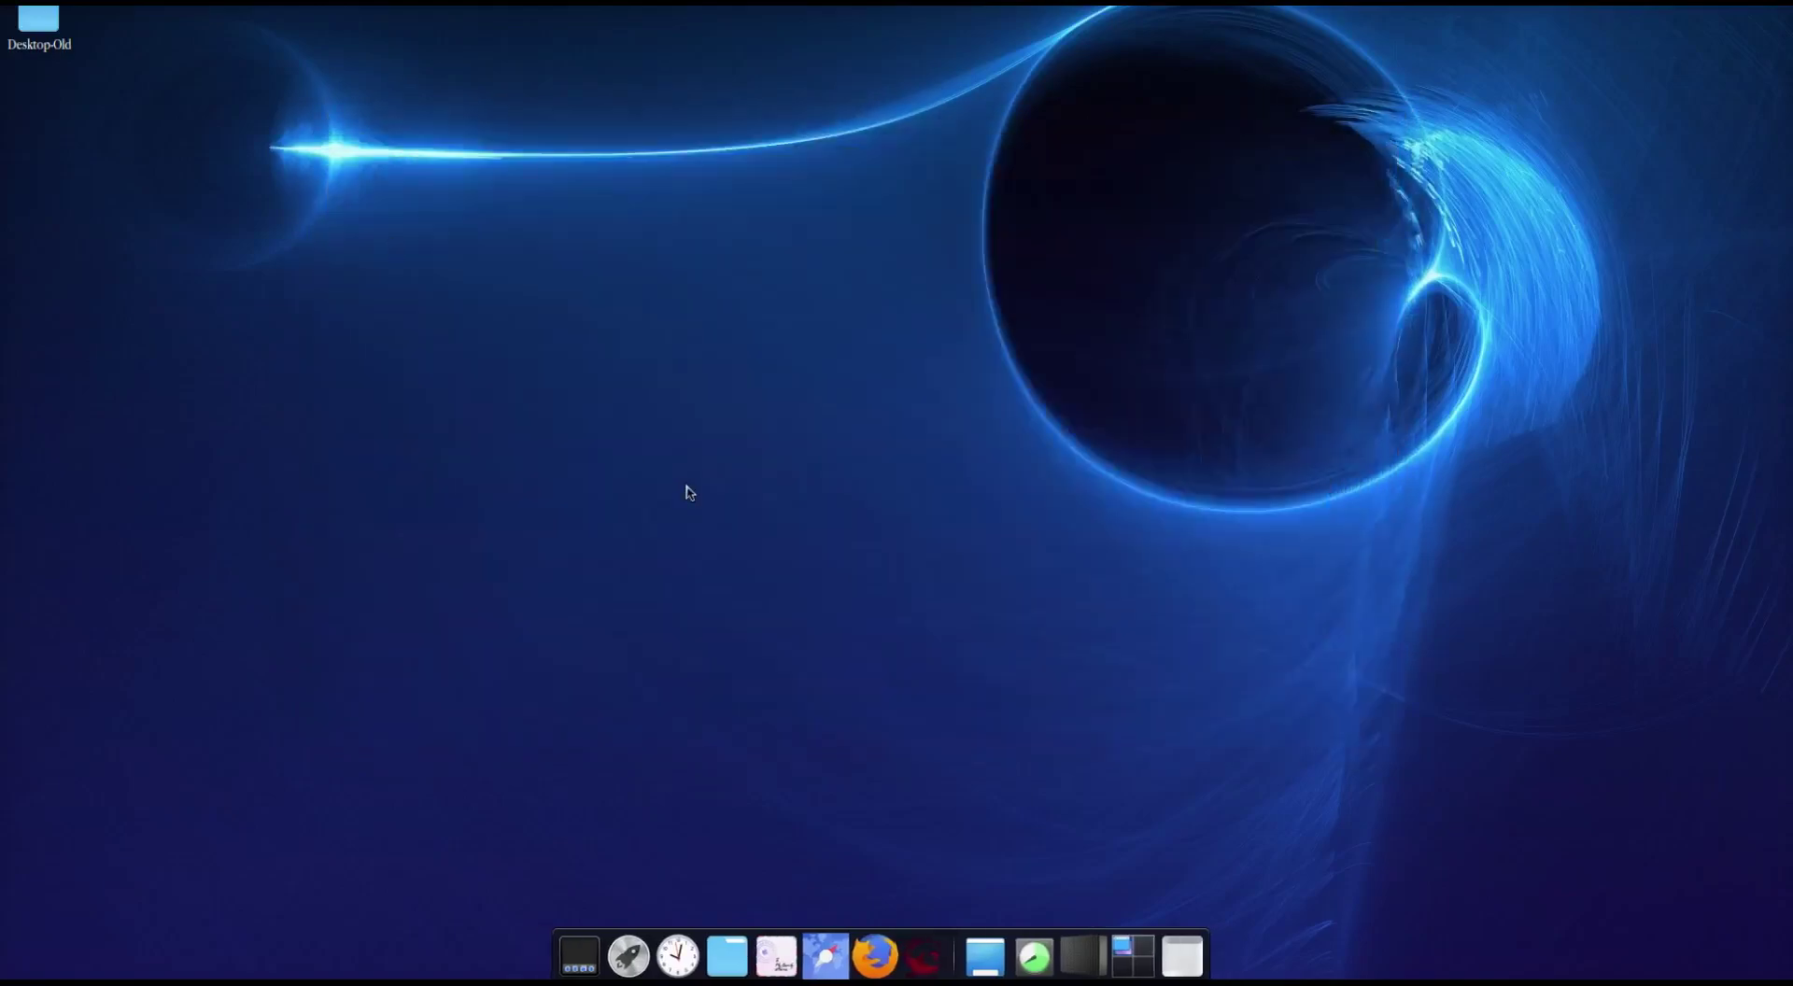
Step: Launch Evolution from an 'ev' launcher search and reposition its window
key("ctrl+space")
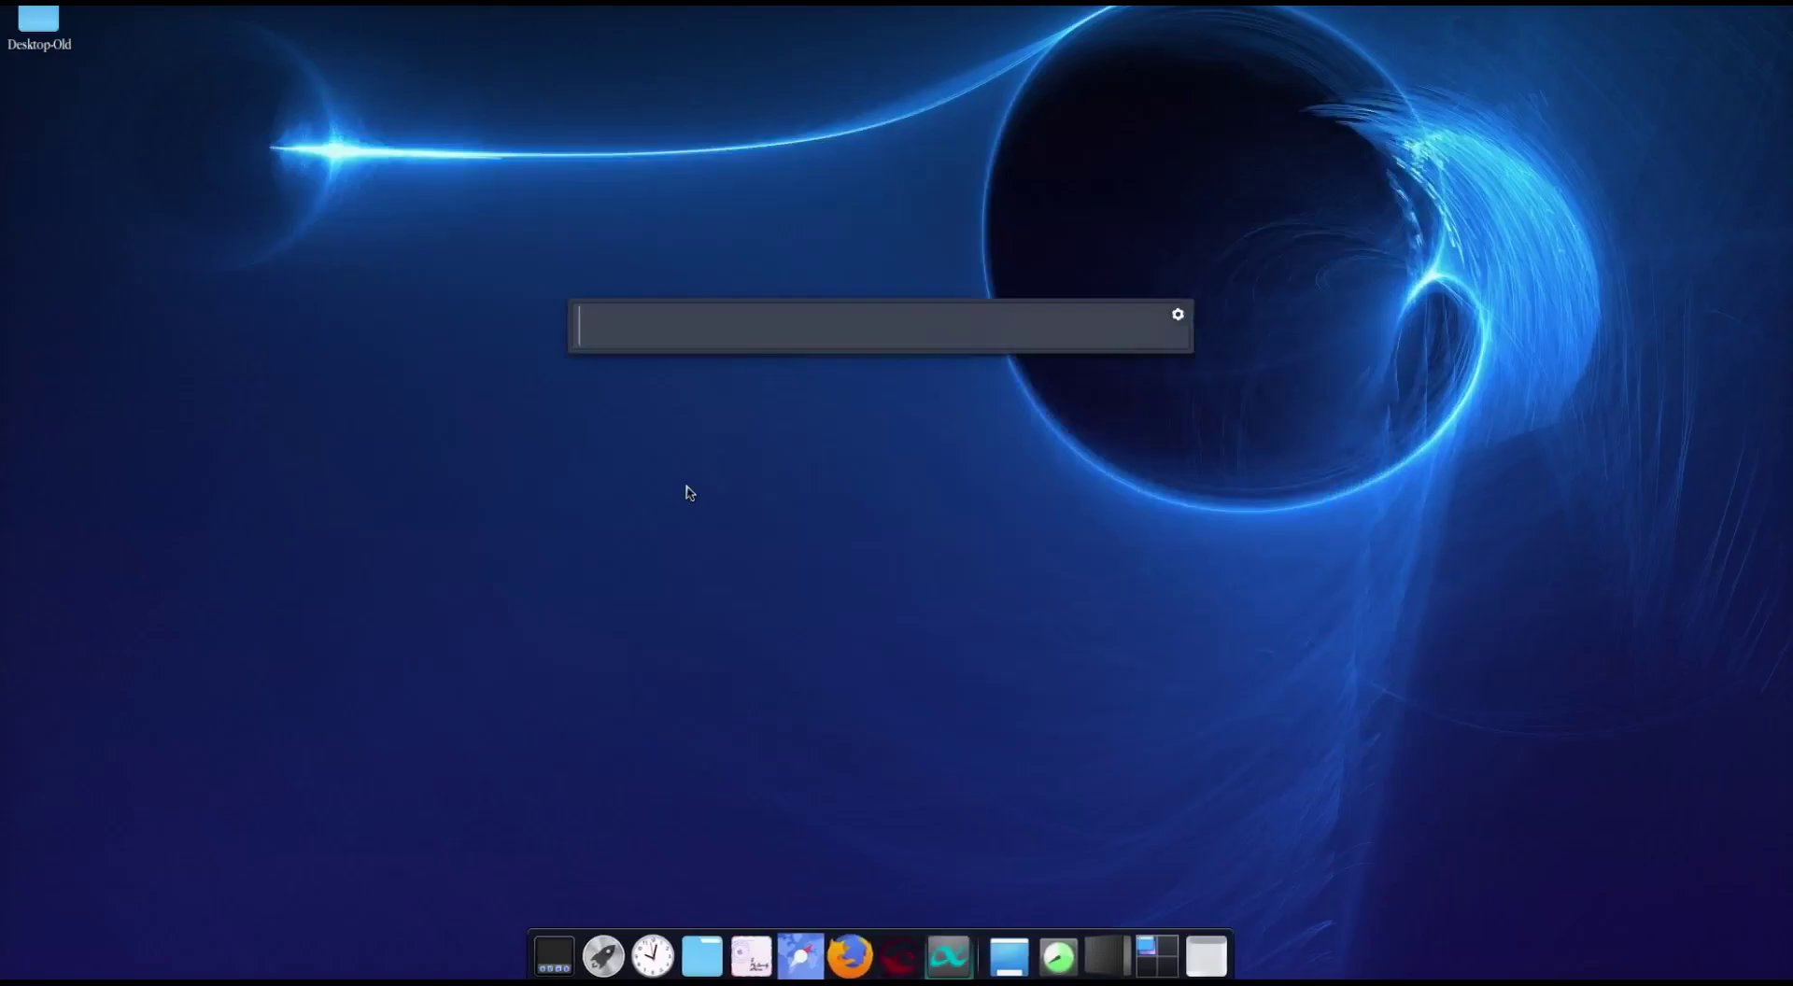
type("ev")
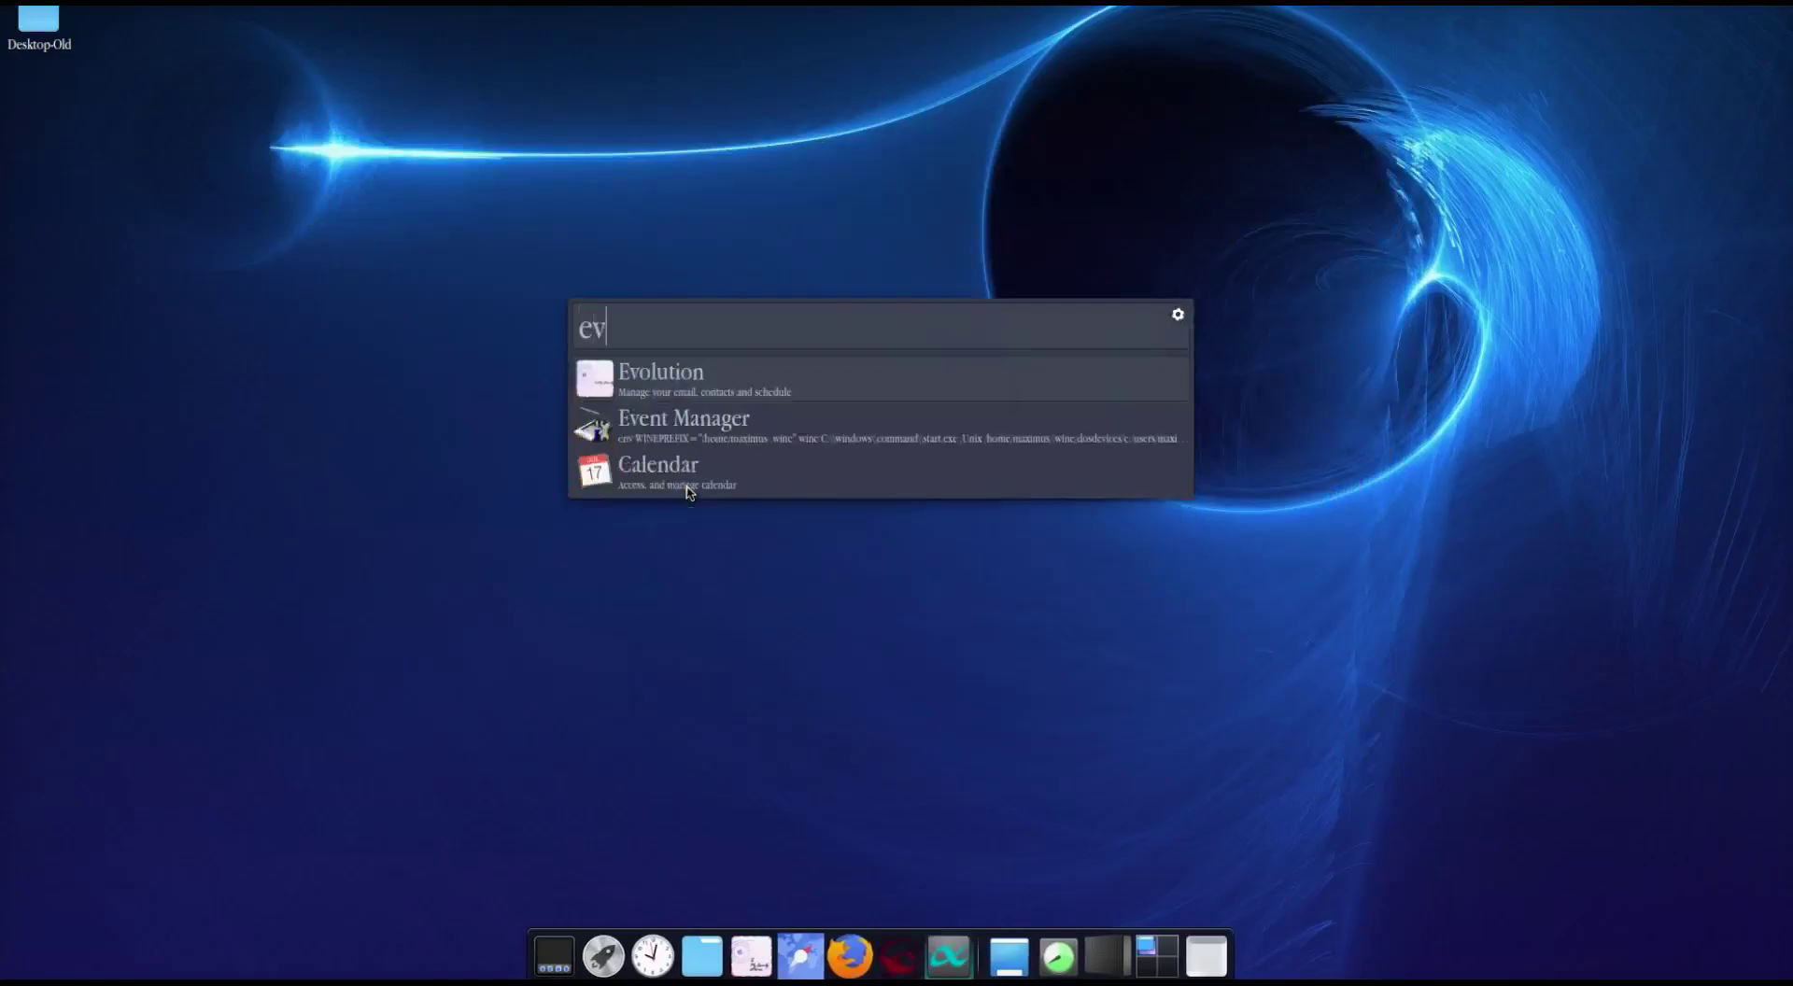
left_click(628, 389)
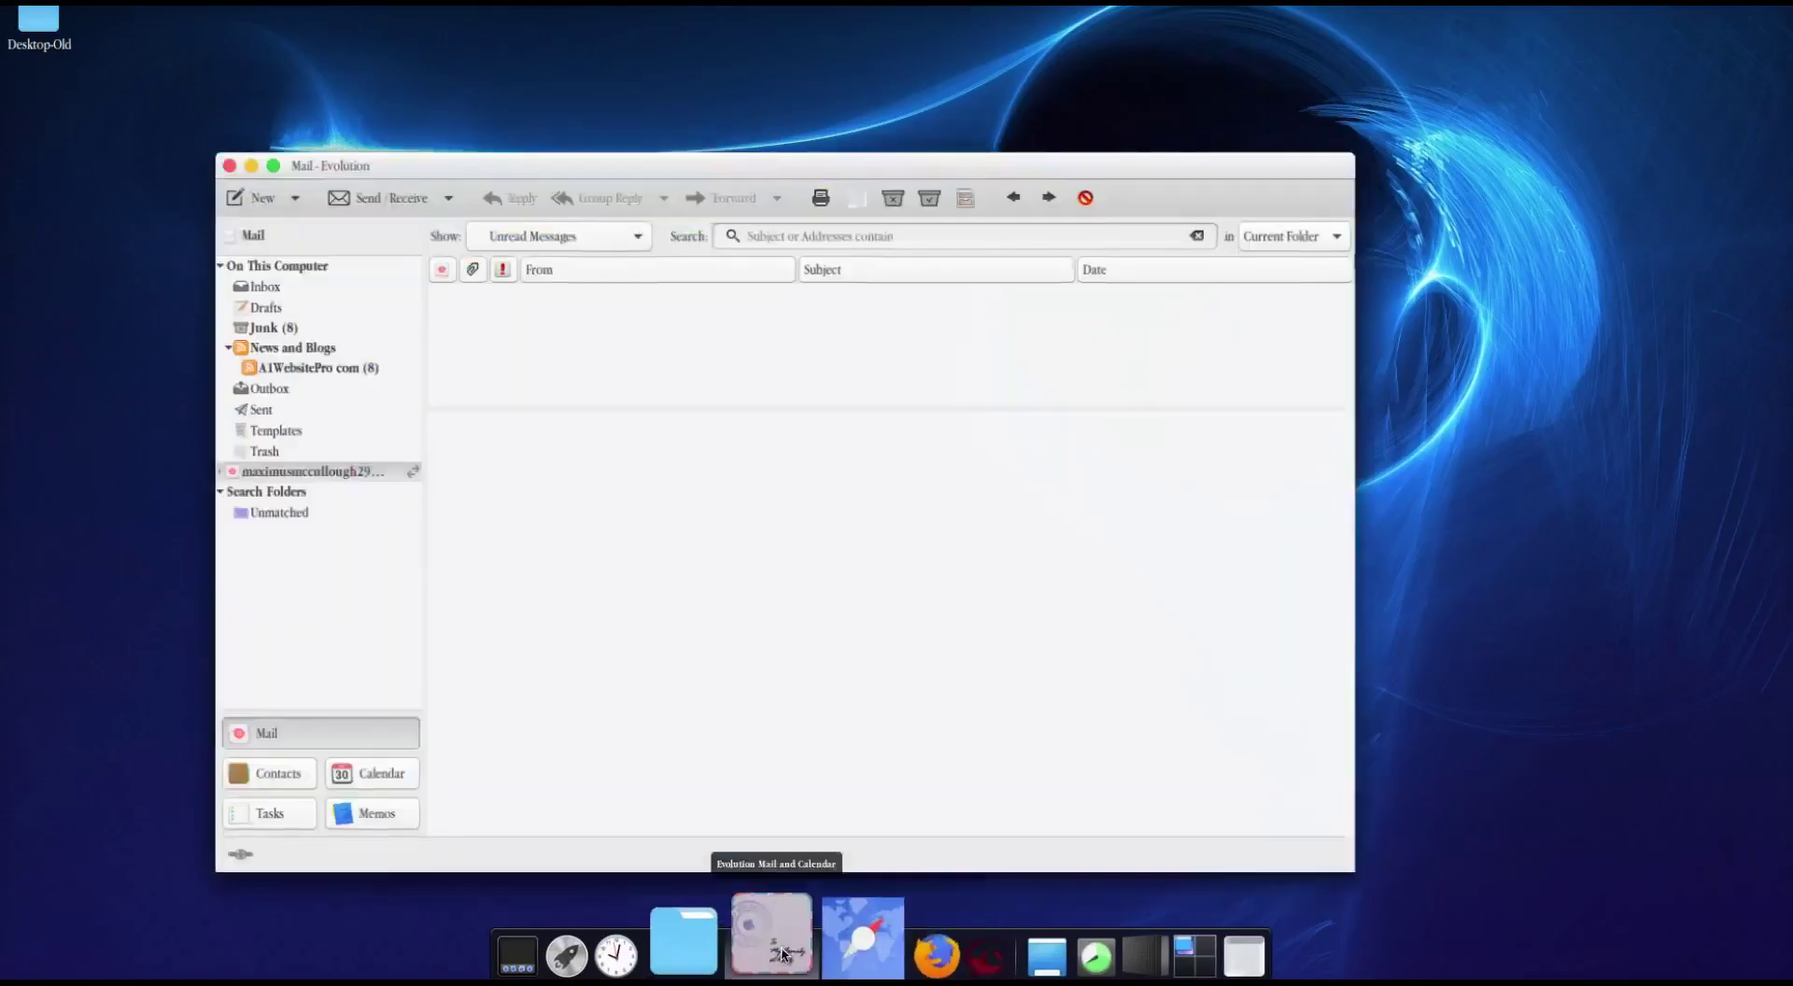
left_click_drag(831, 166, 886, 118)
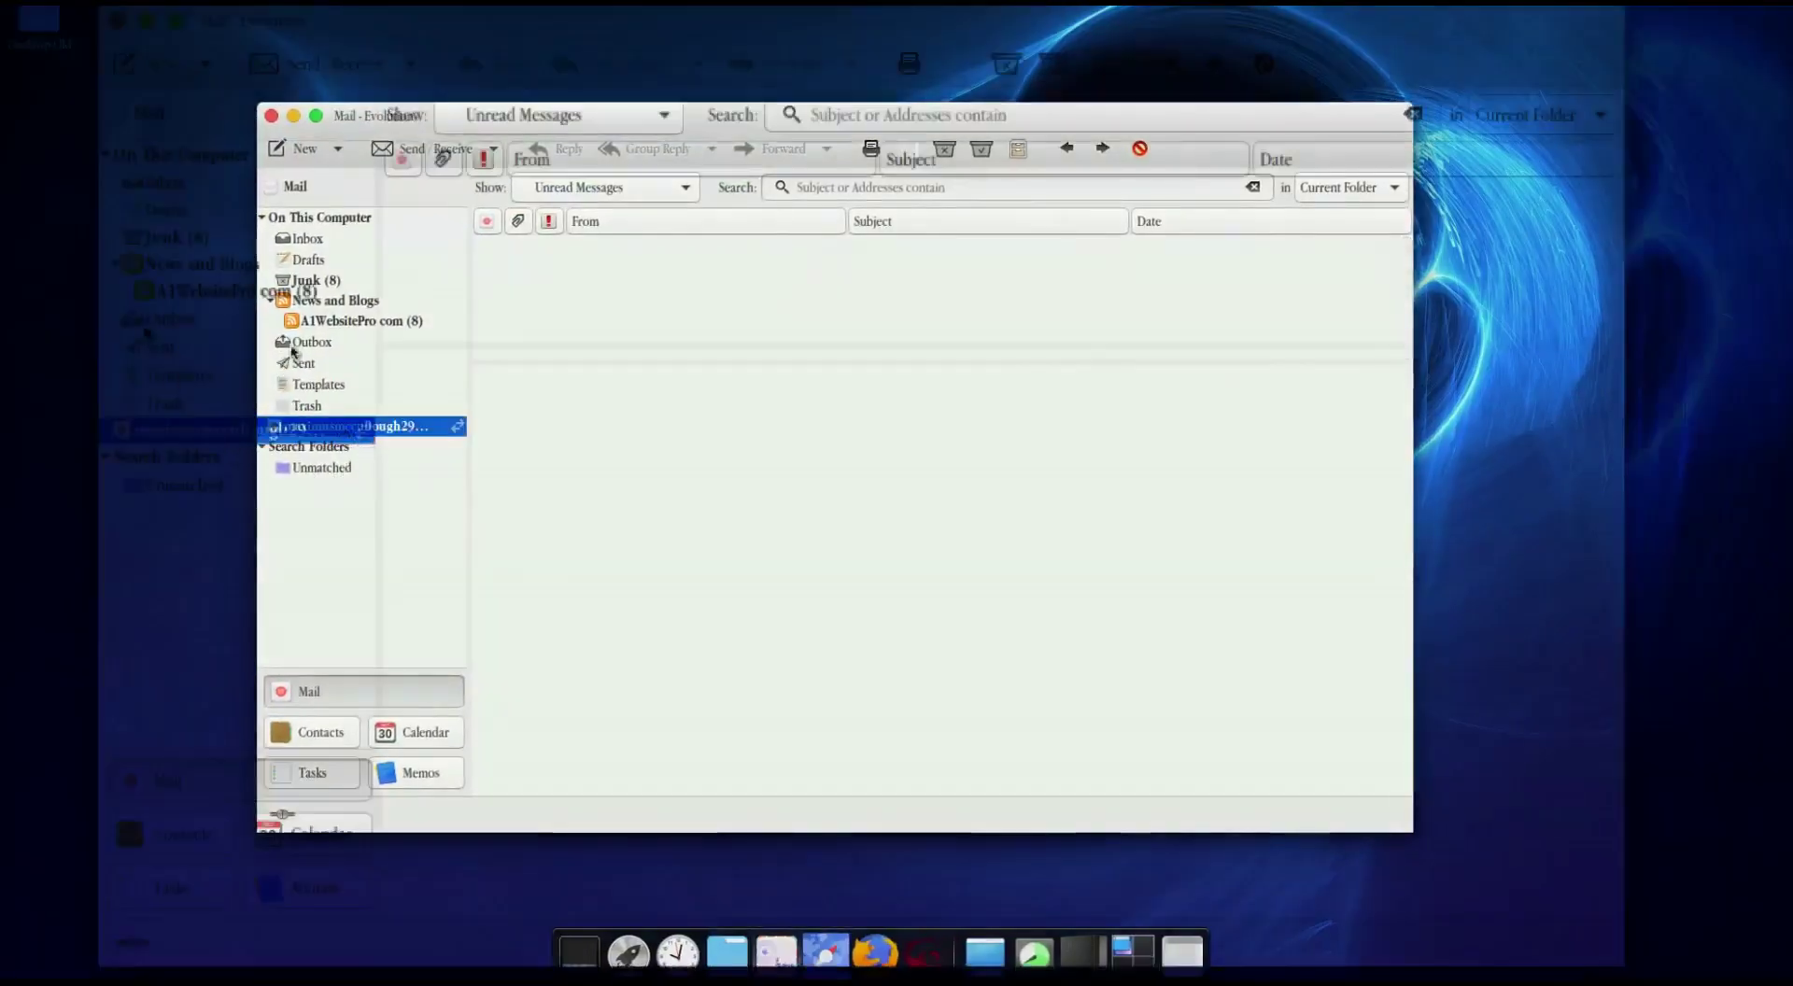
Step: Browse the Gmail and On This Computer folders, checking Inbox and Junk, then collapse them
left_click(264, 220)
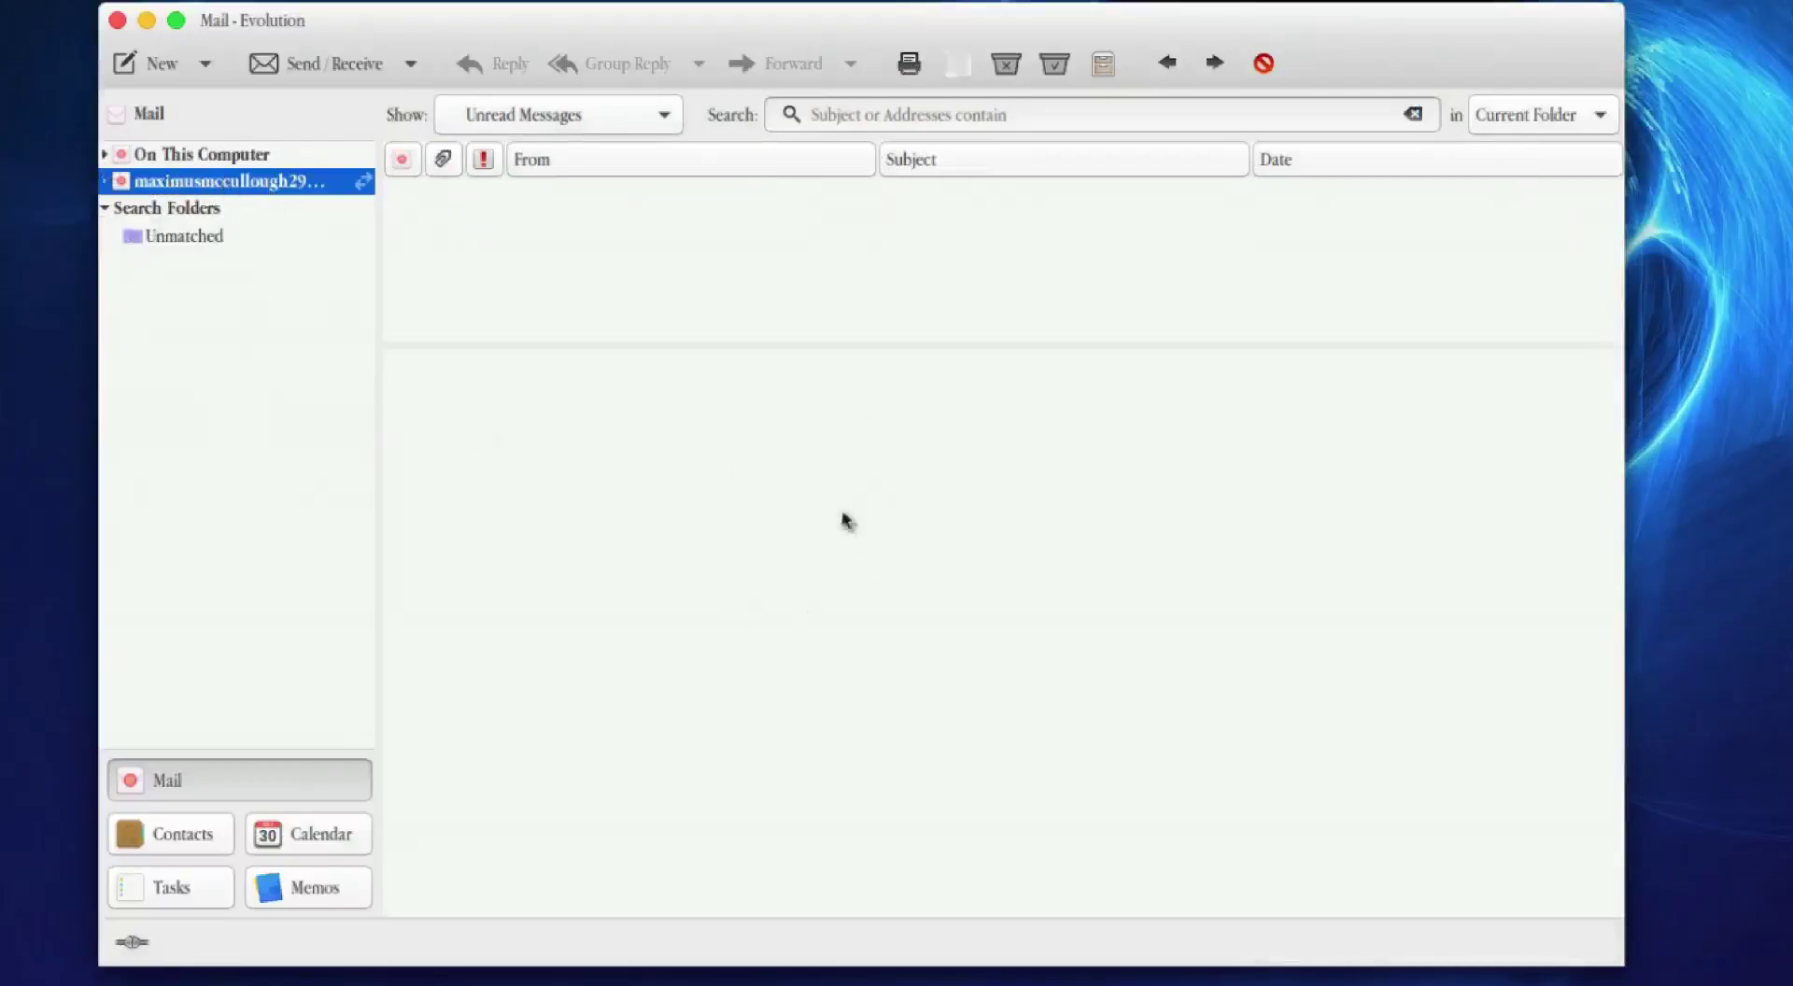
left_click(106, 183)
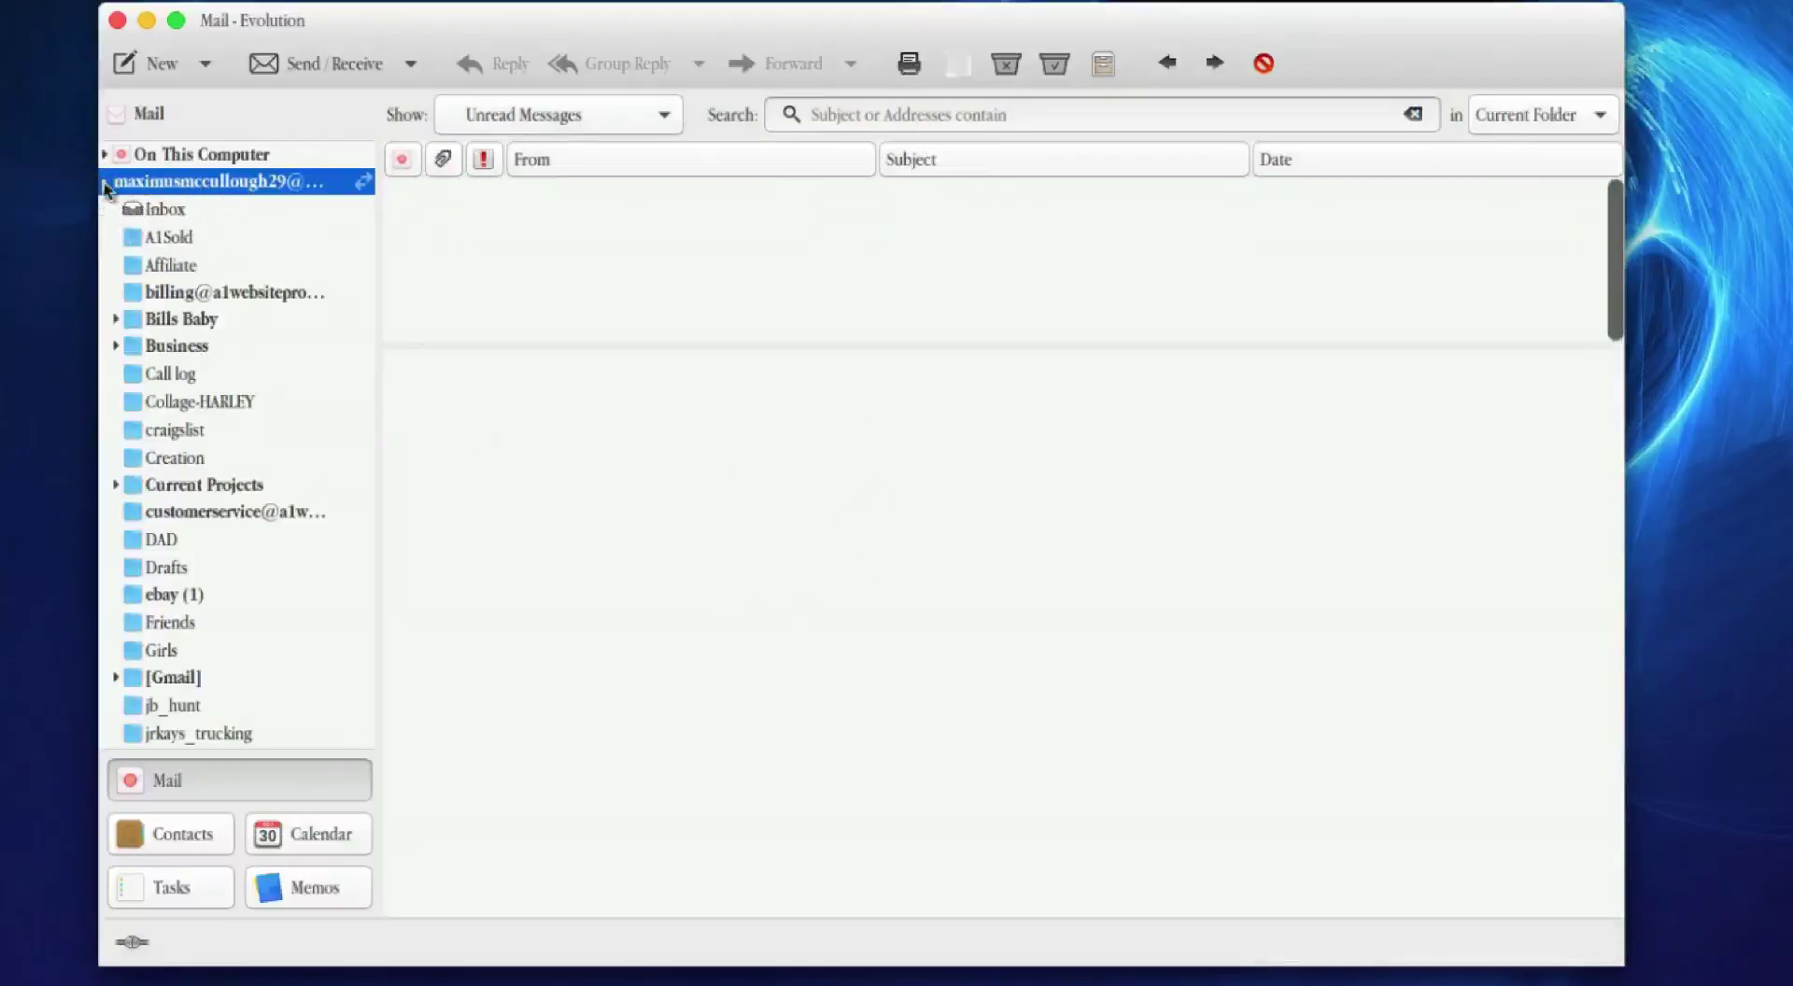
left_click(105, 185)
left_click(185, 159)
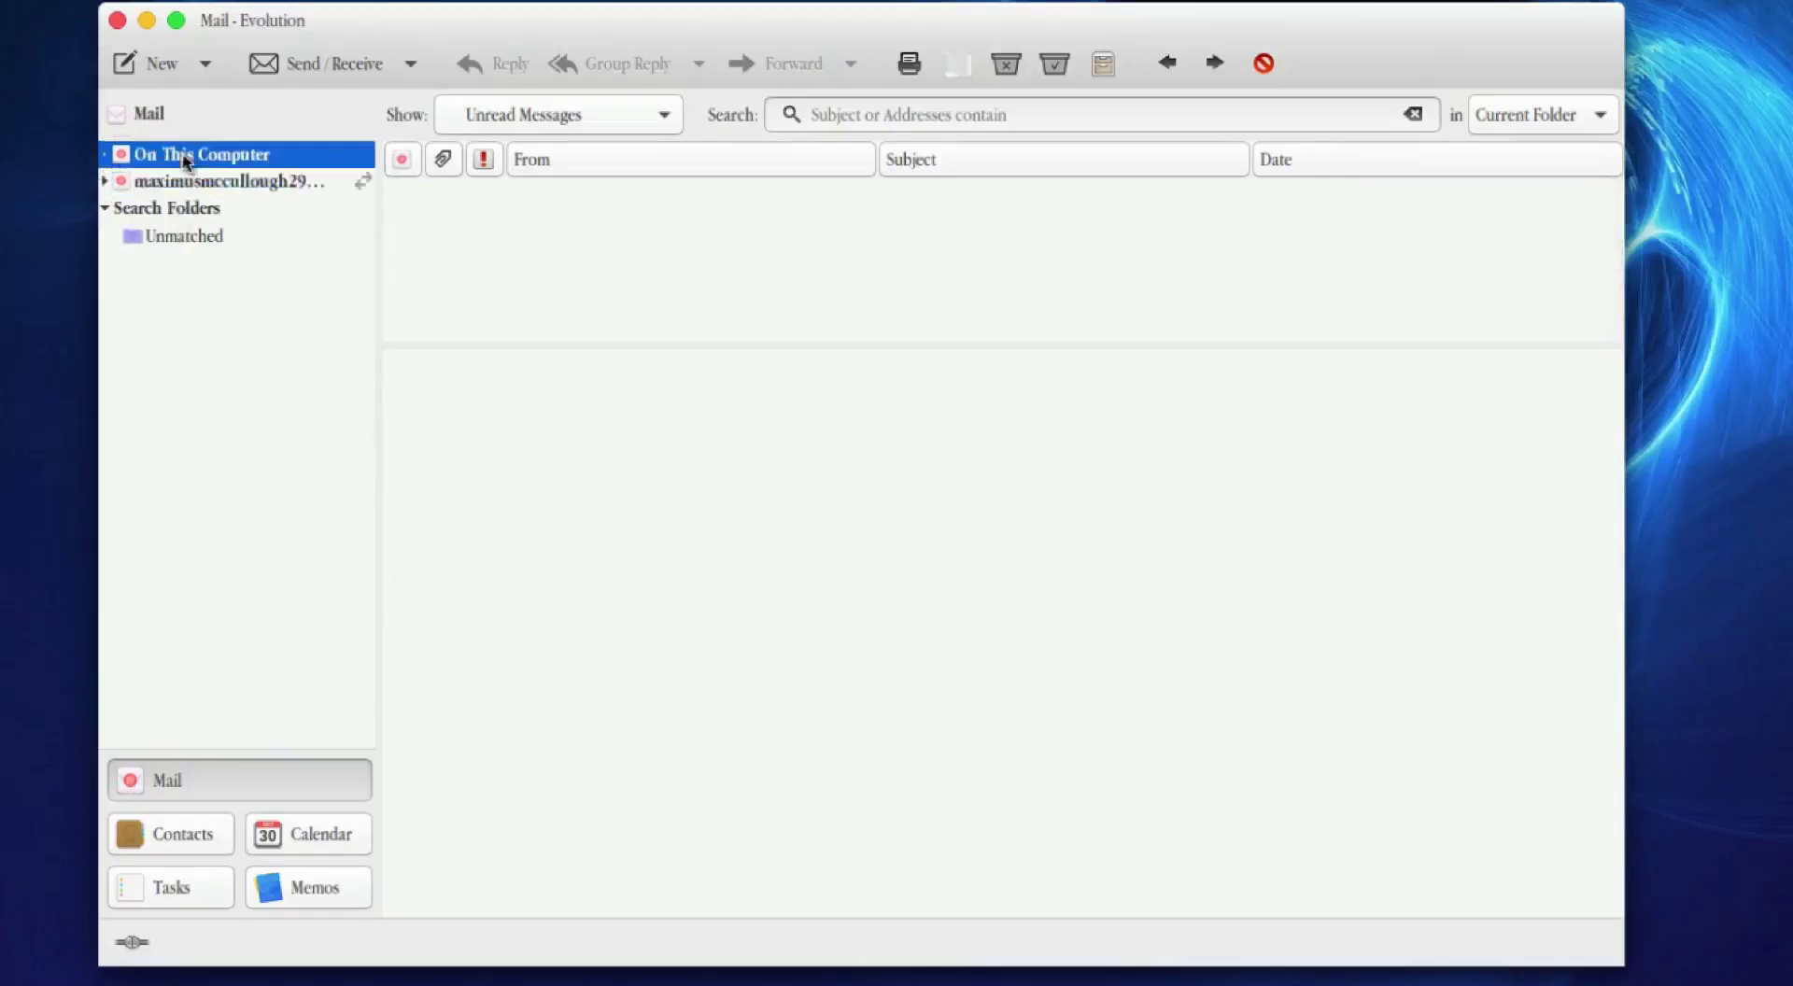
left_click(106, 157)
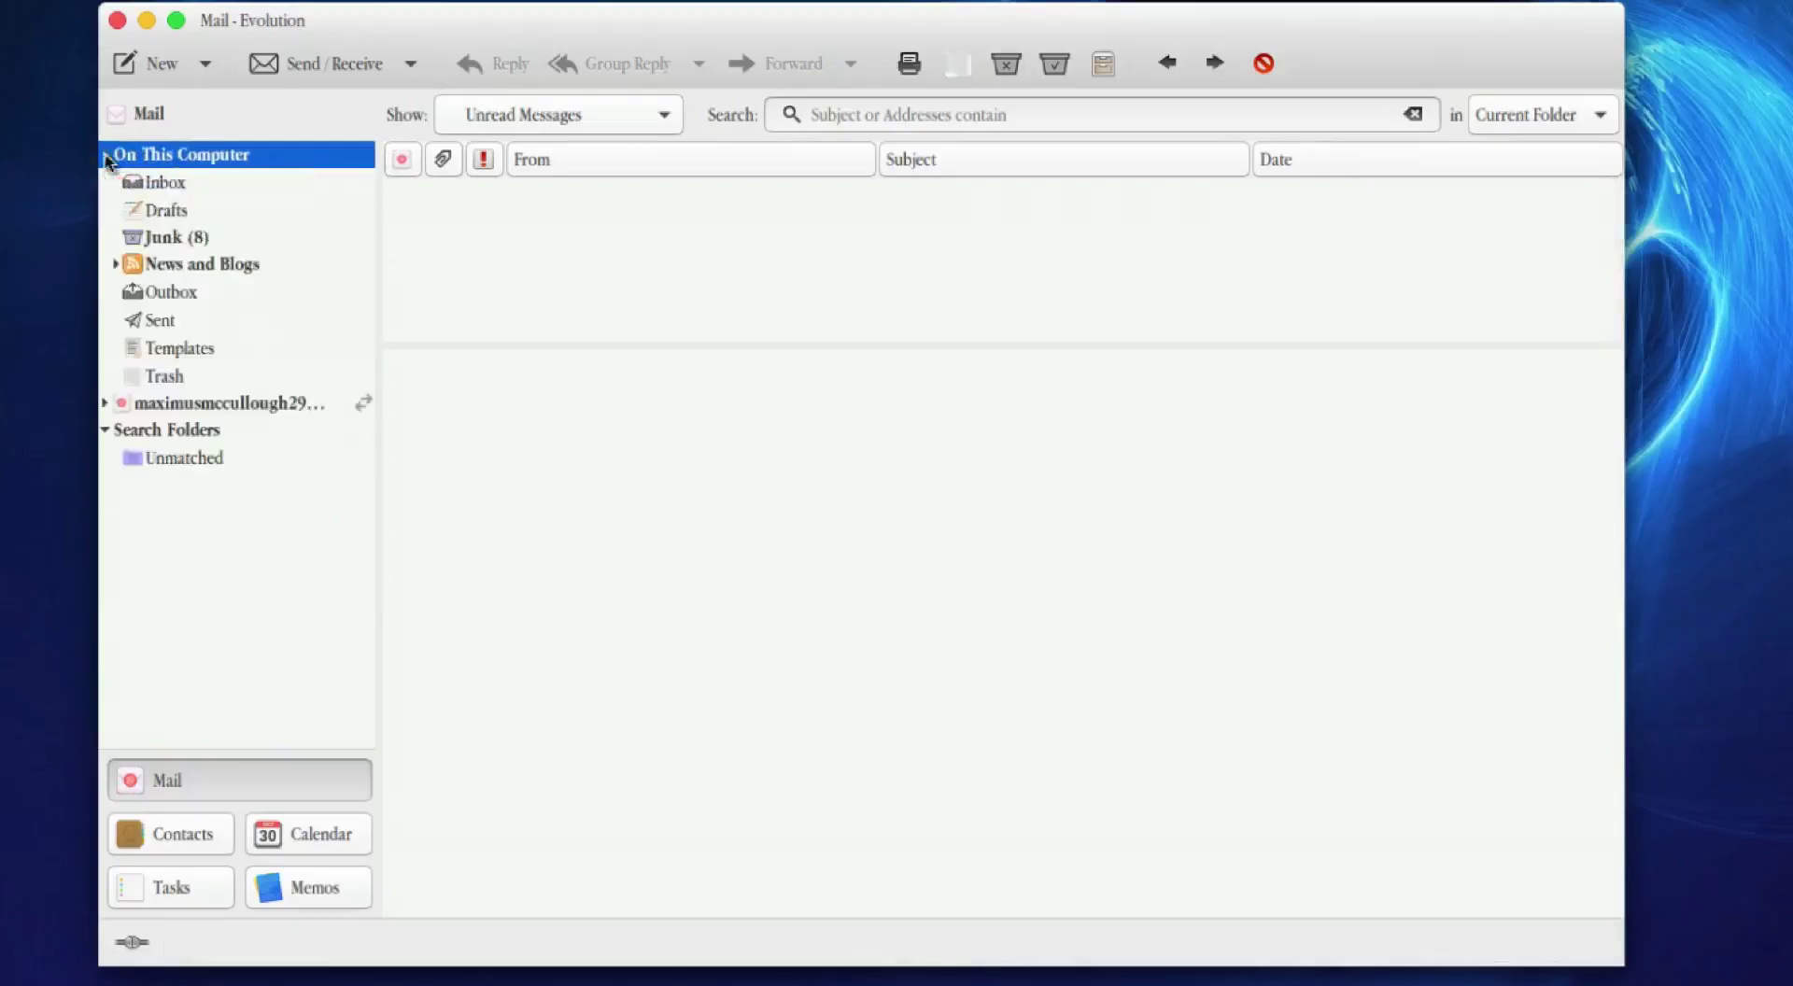
left_click(168, 183)
left_click(182, 239)
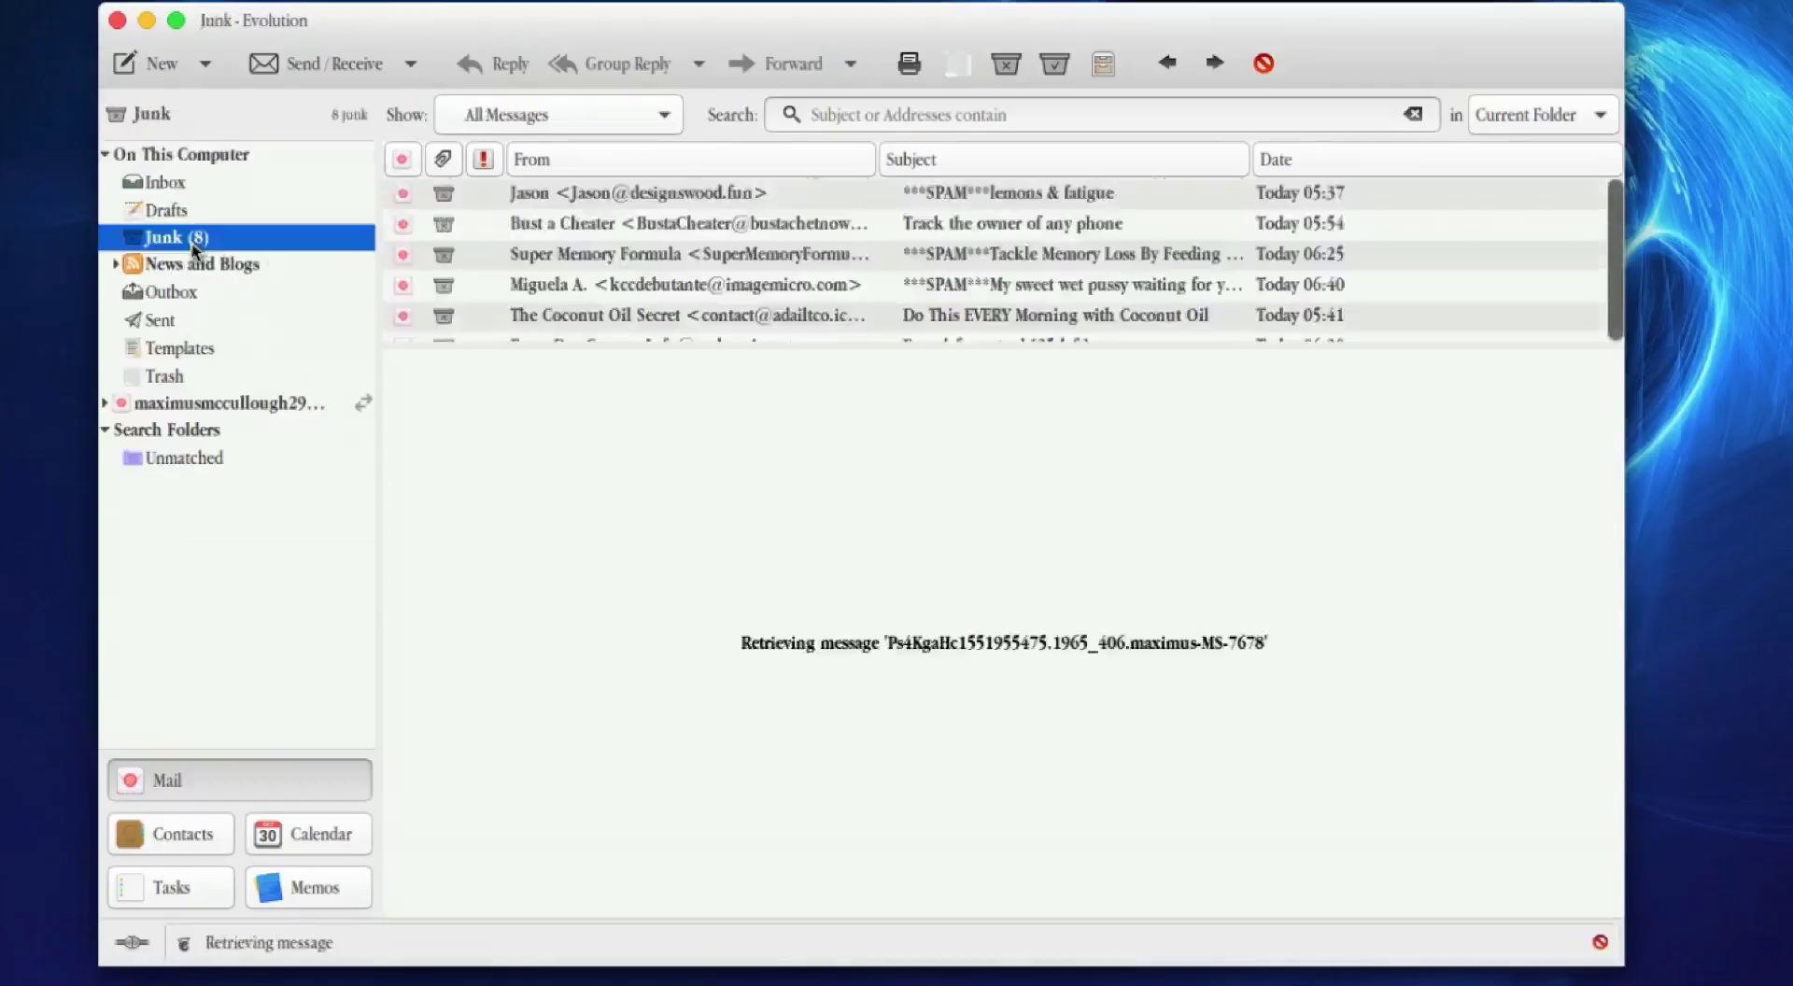
left_click(106, 155)
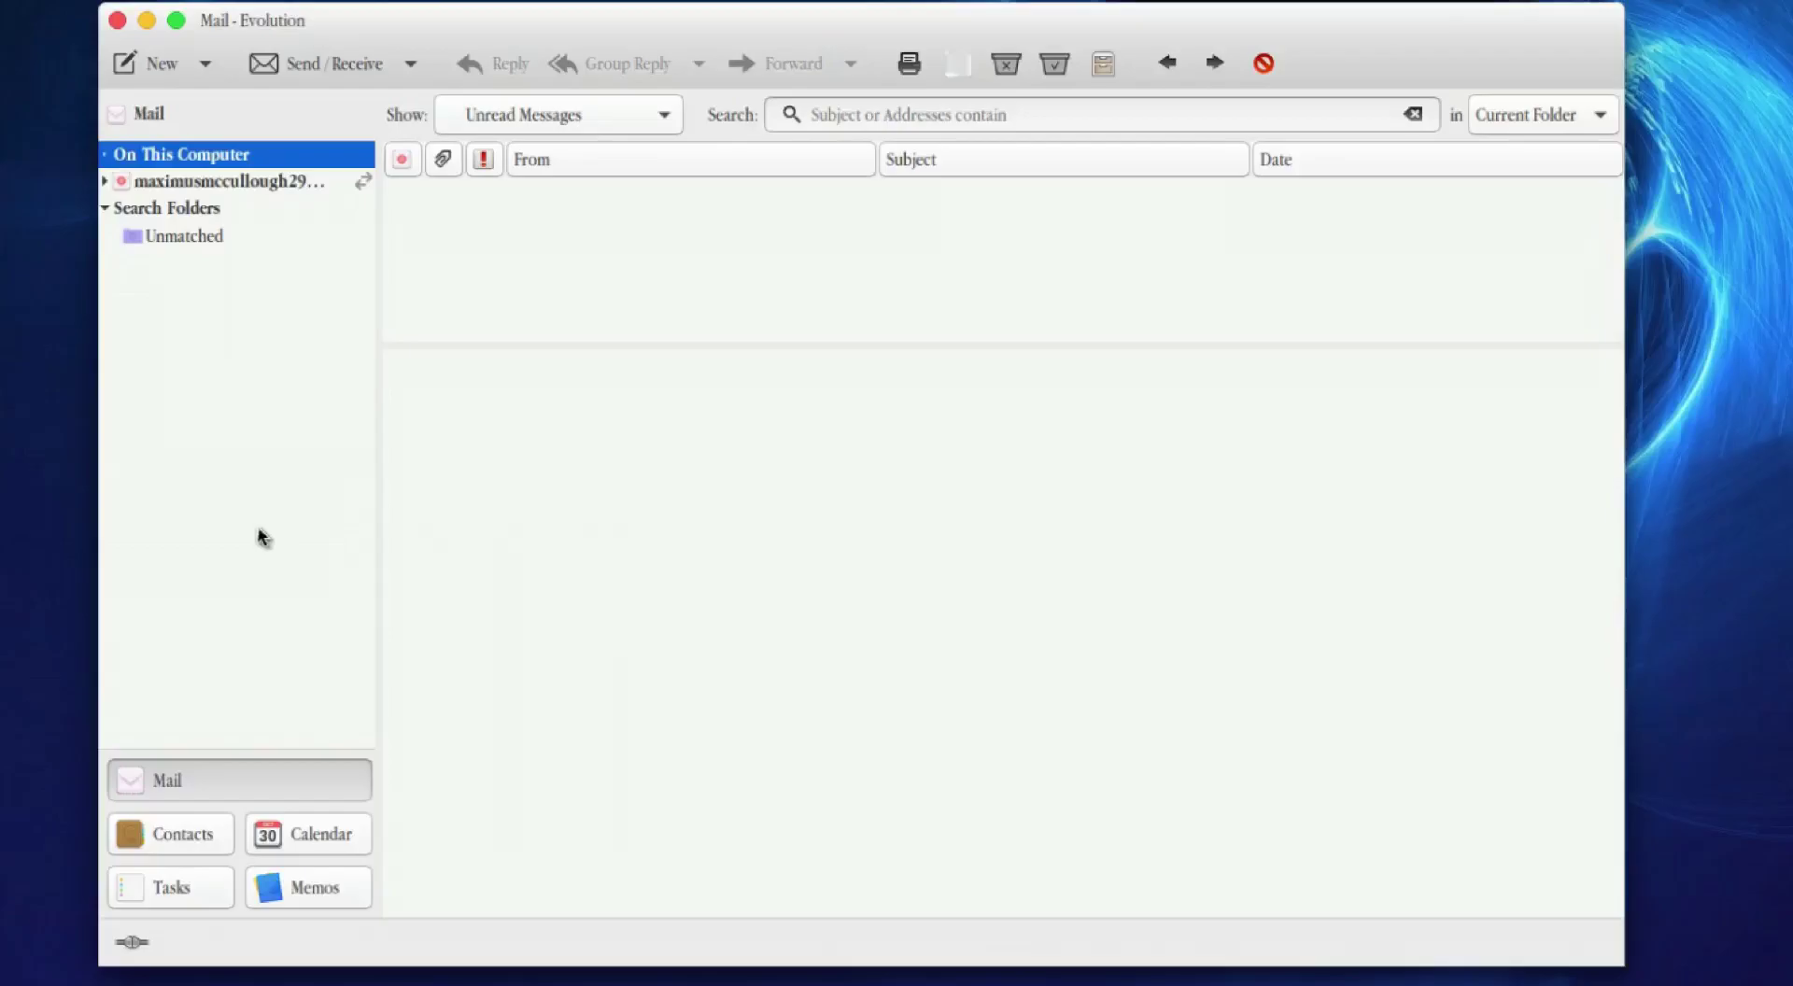
left_click(206, 65)
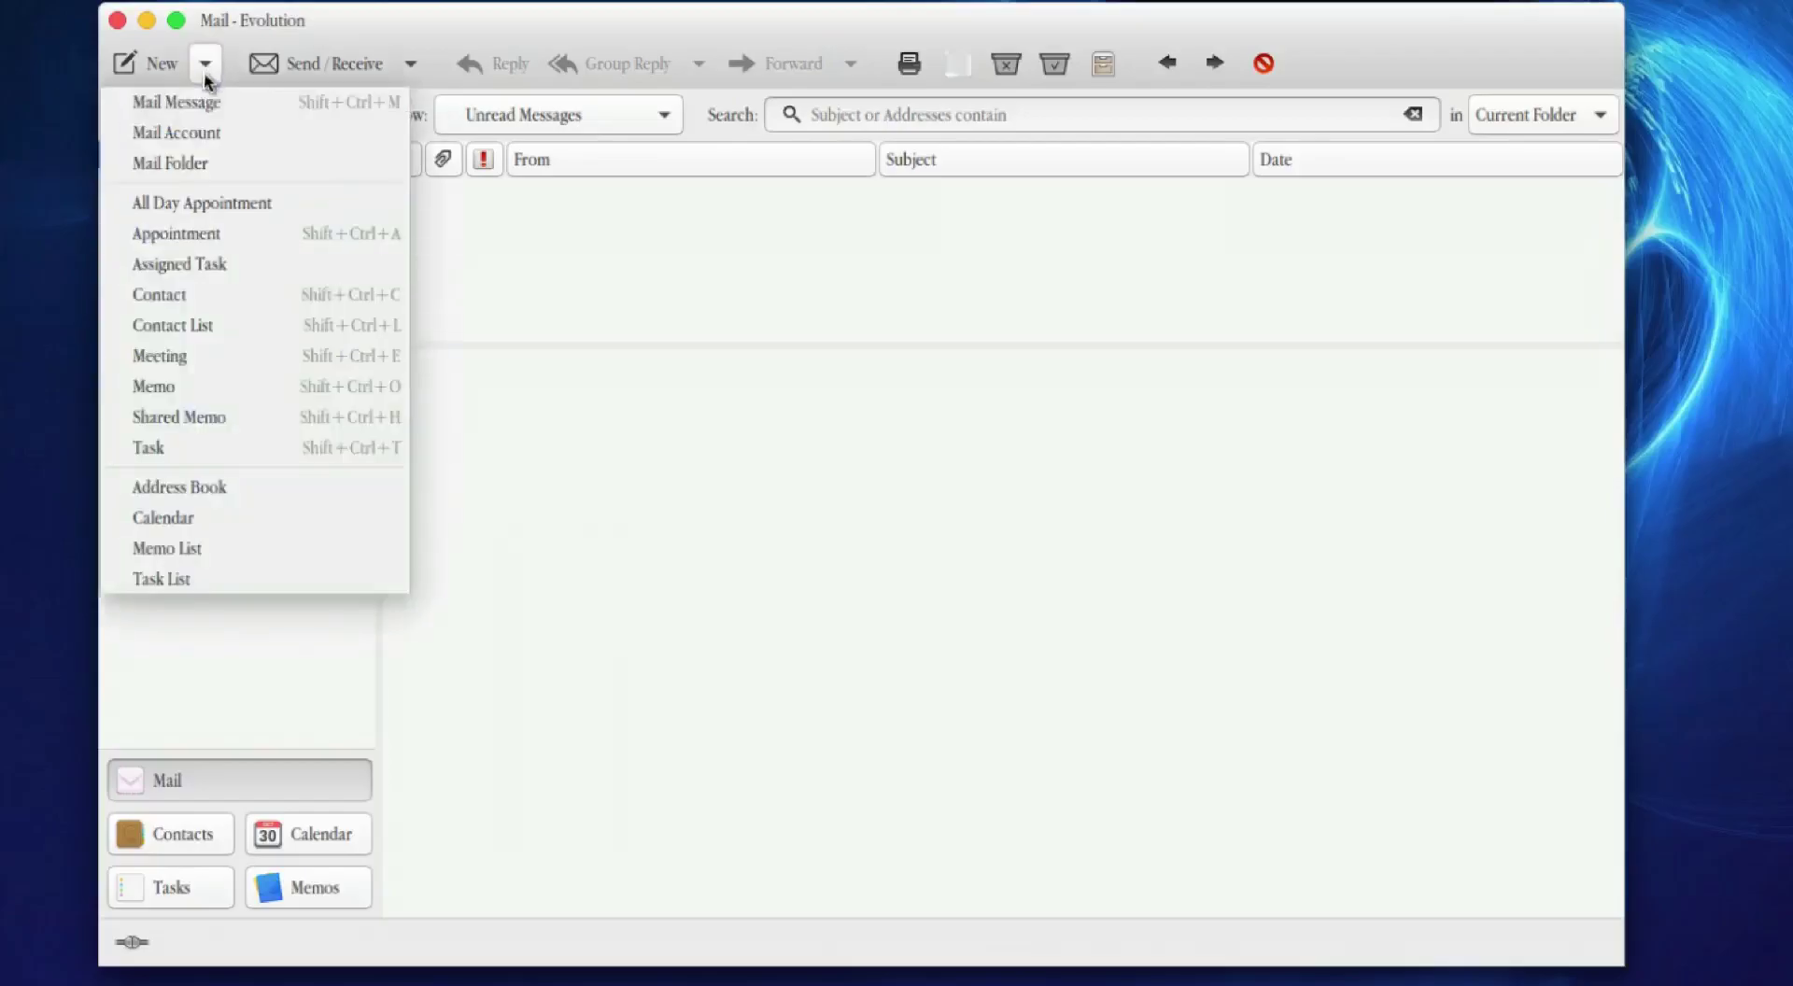
Step: Start the Mail Configuration Assistant via New > Mail Account, then bring Firefox's Gmail inbox forward
left_click(200, 135)
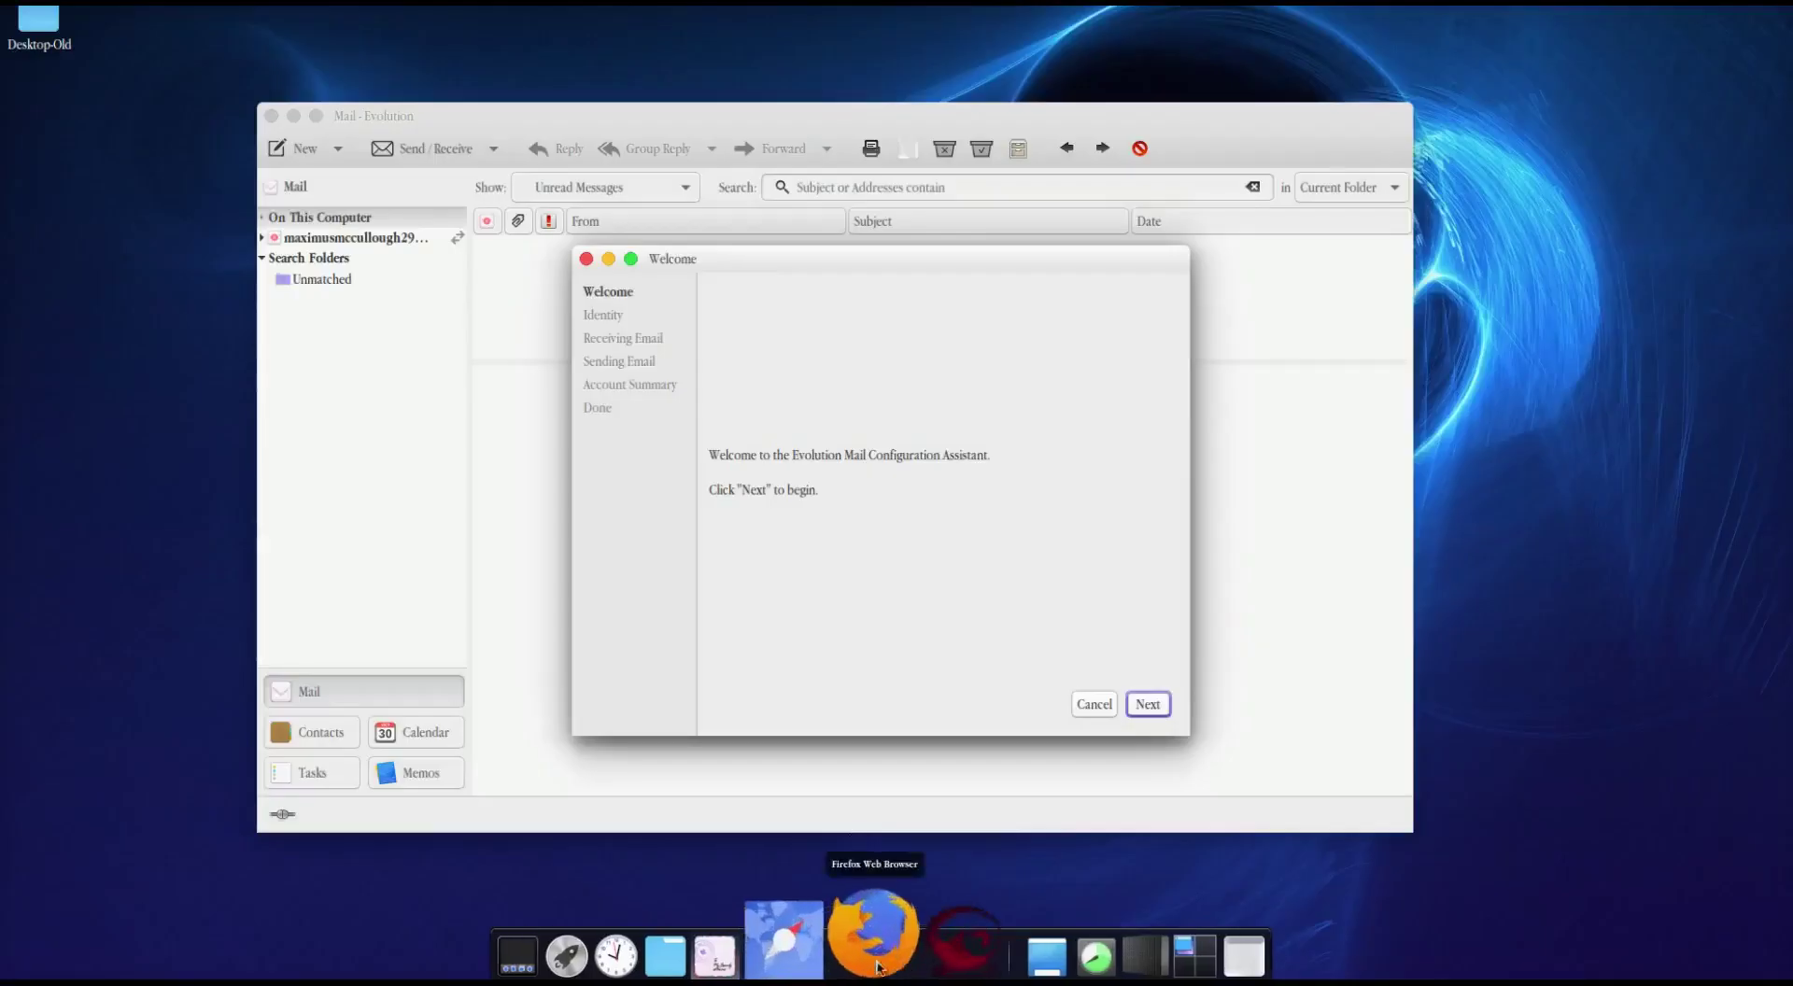
left_click(874, 952)
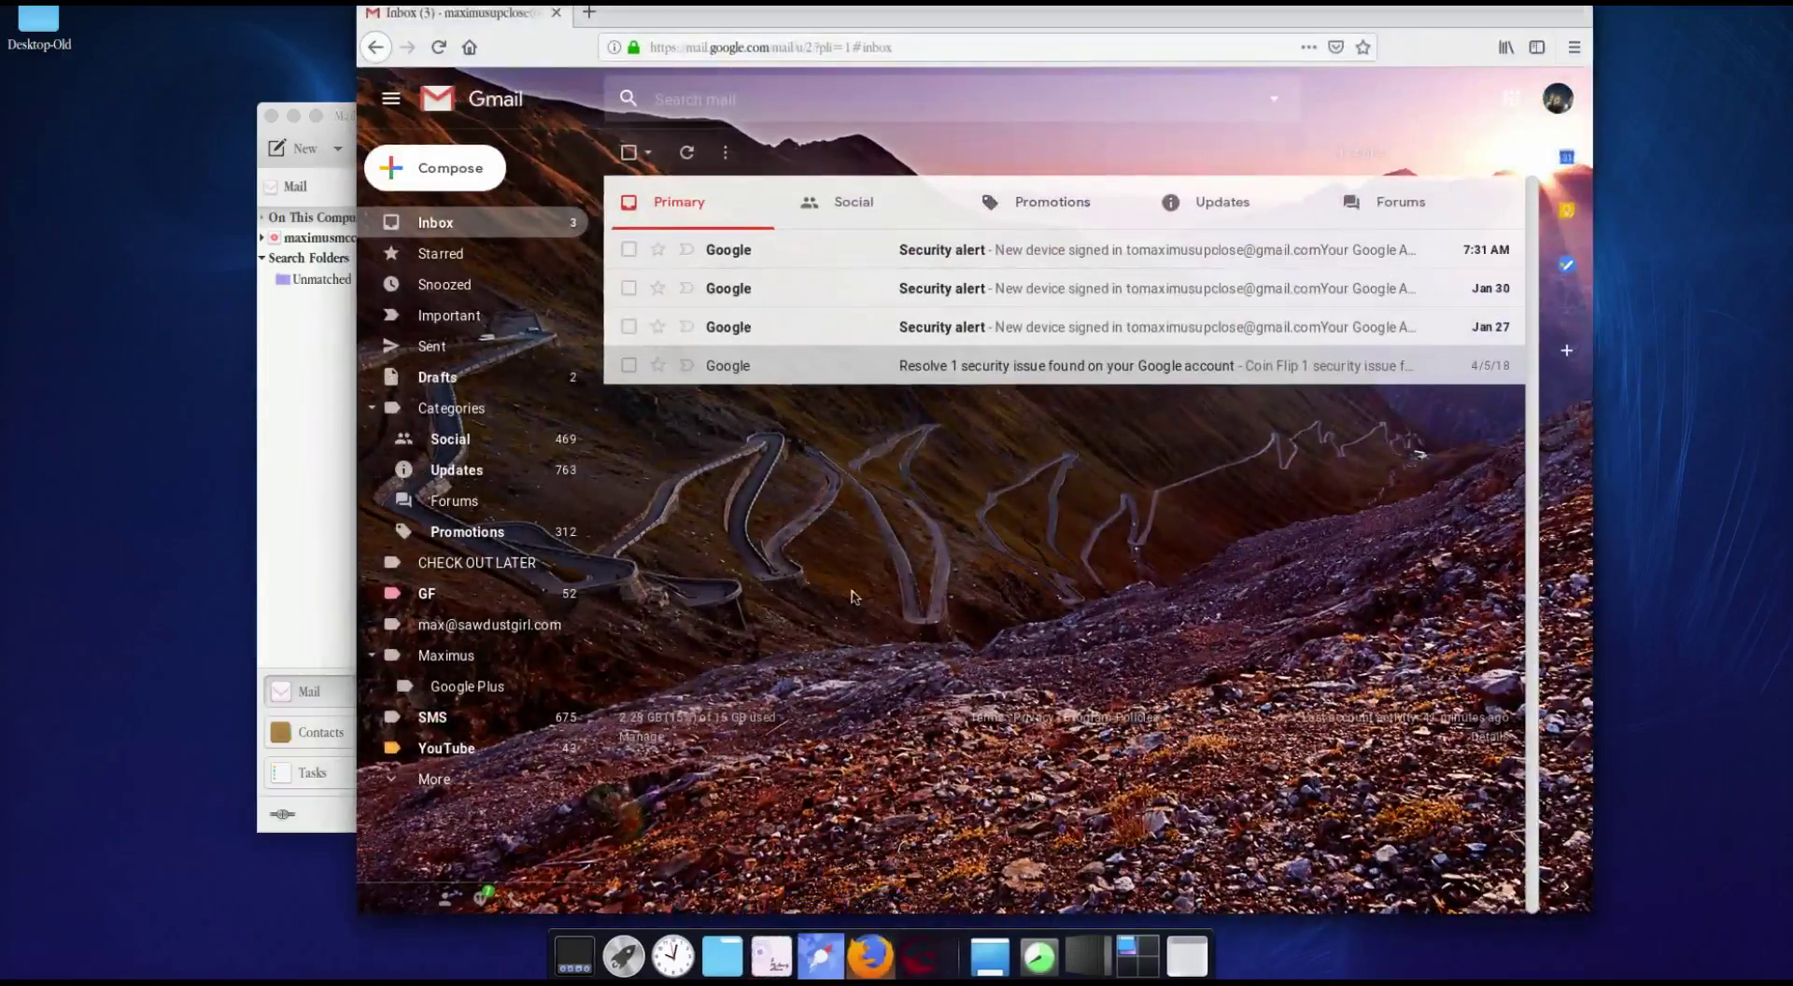
Step: In a new tab, search Google for 'calendar google' and open the Calendar @ Google result
left_click_drag(928, 11, 895, 27)
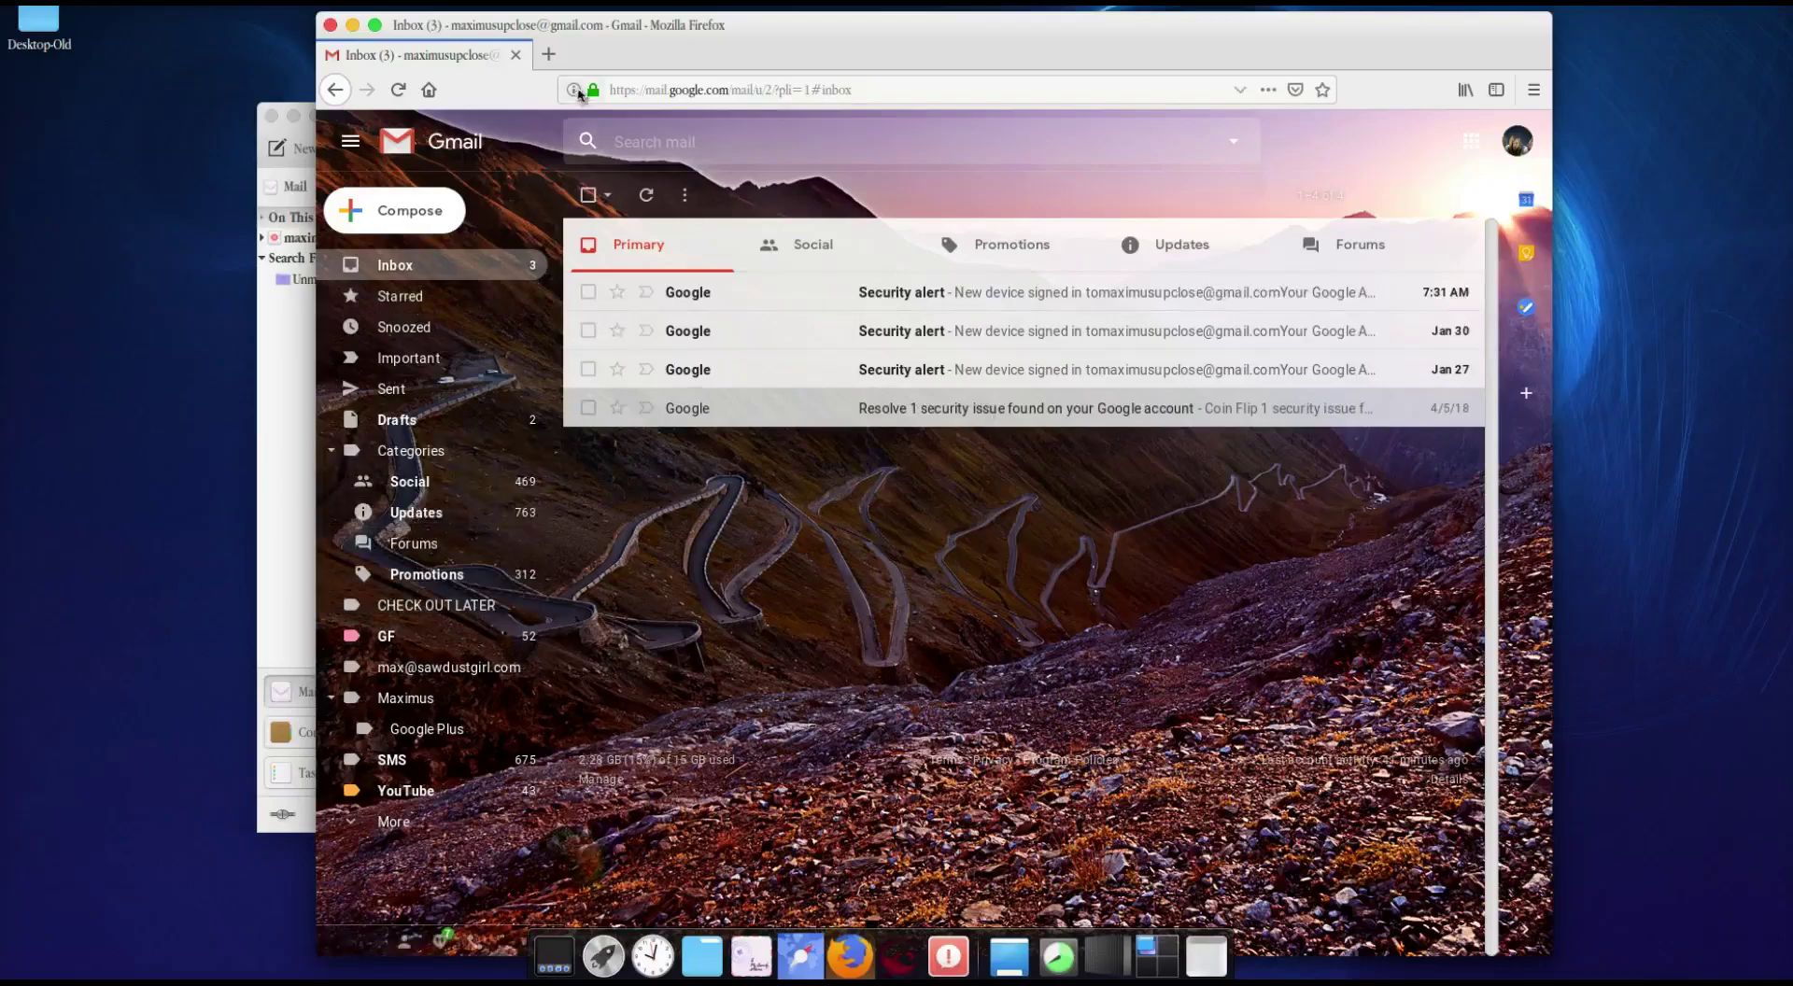
left_click(552, 56)
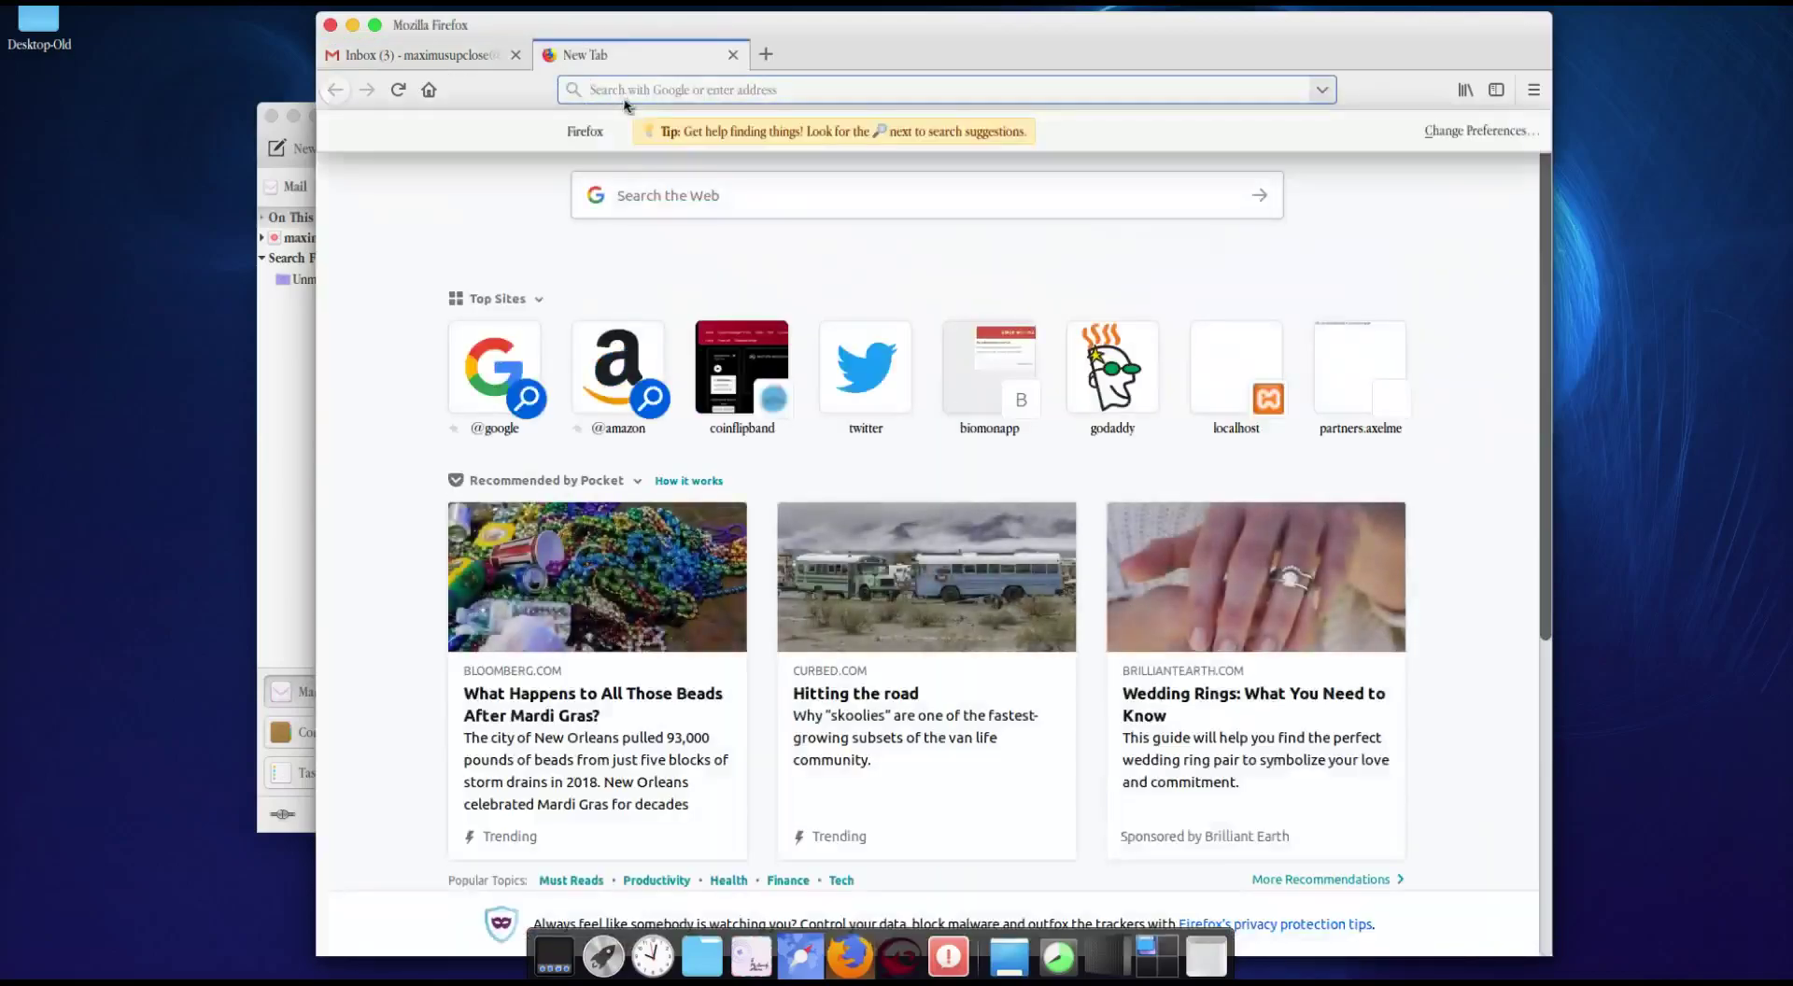
type("calendar")
key("Return")
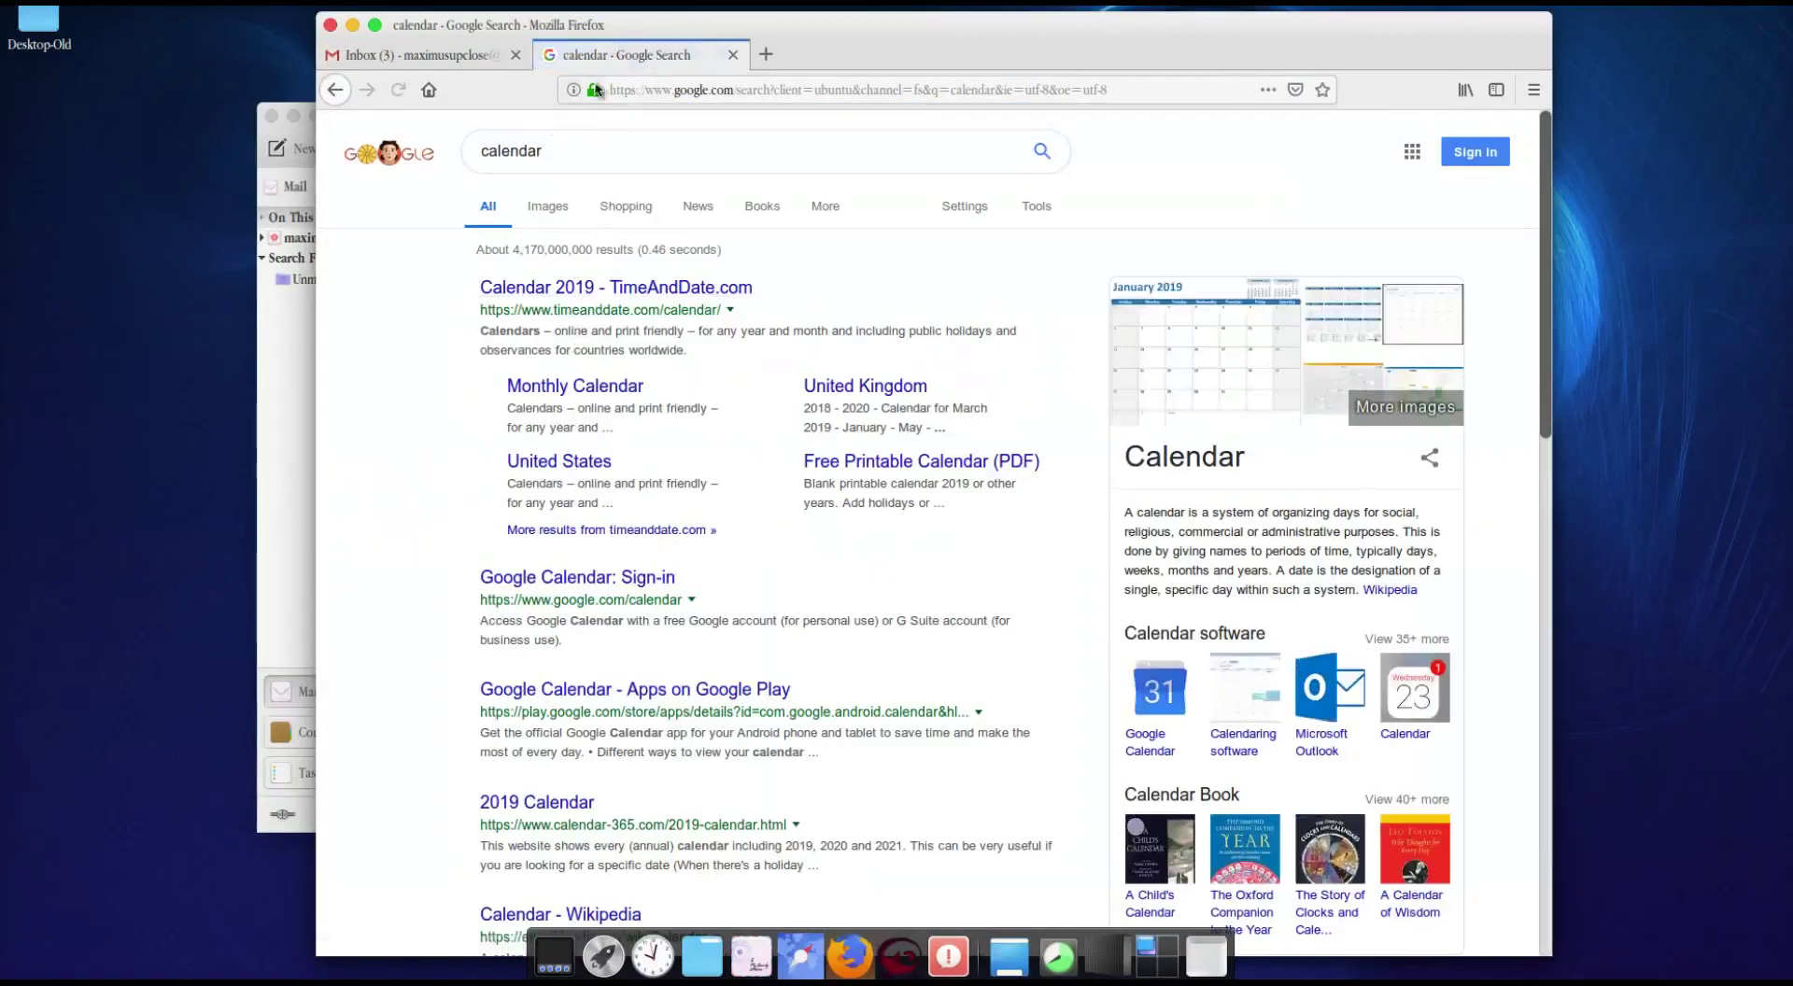
left_click(599, 145)
type("google")
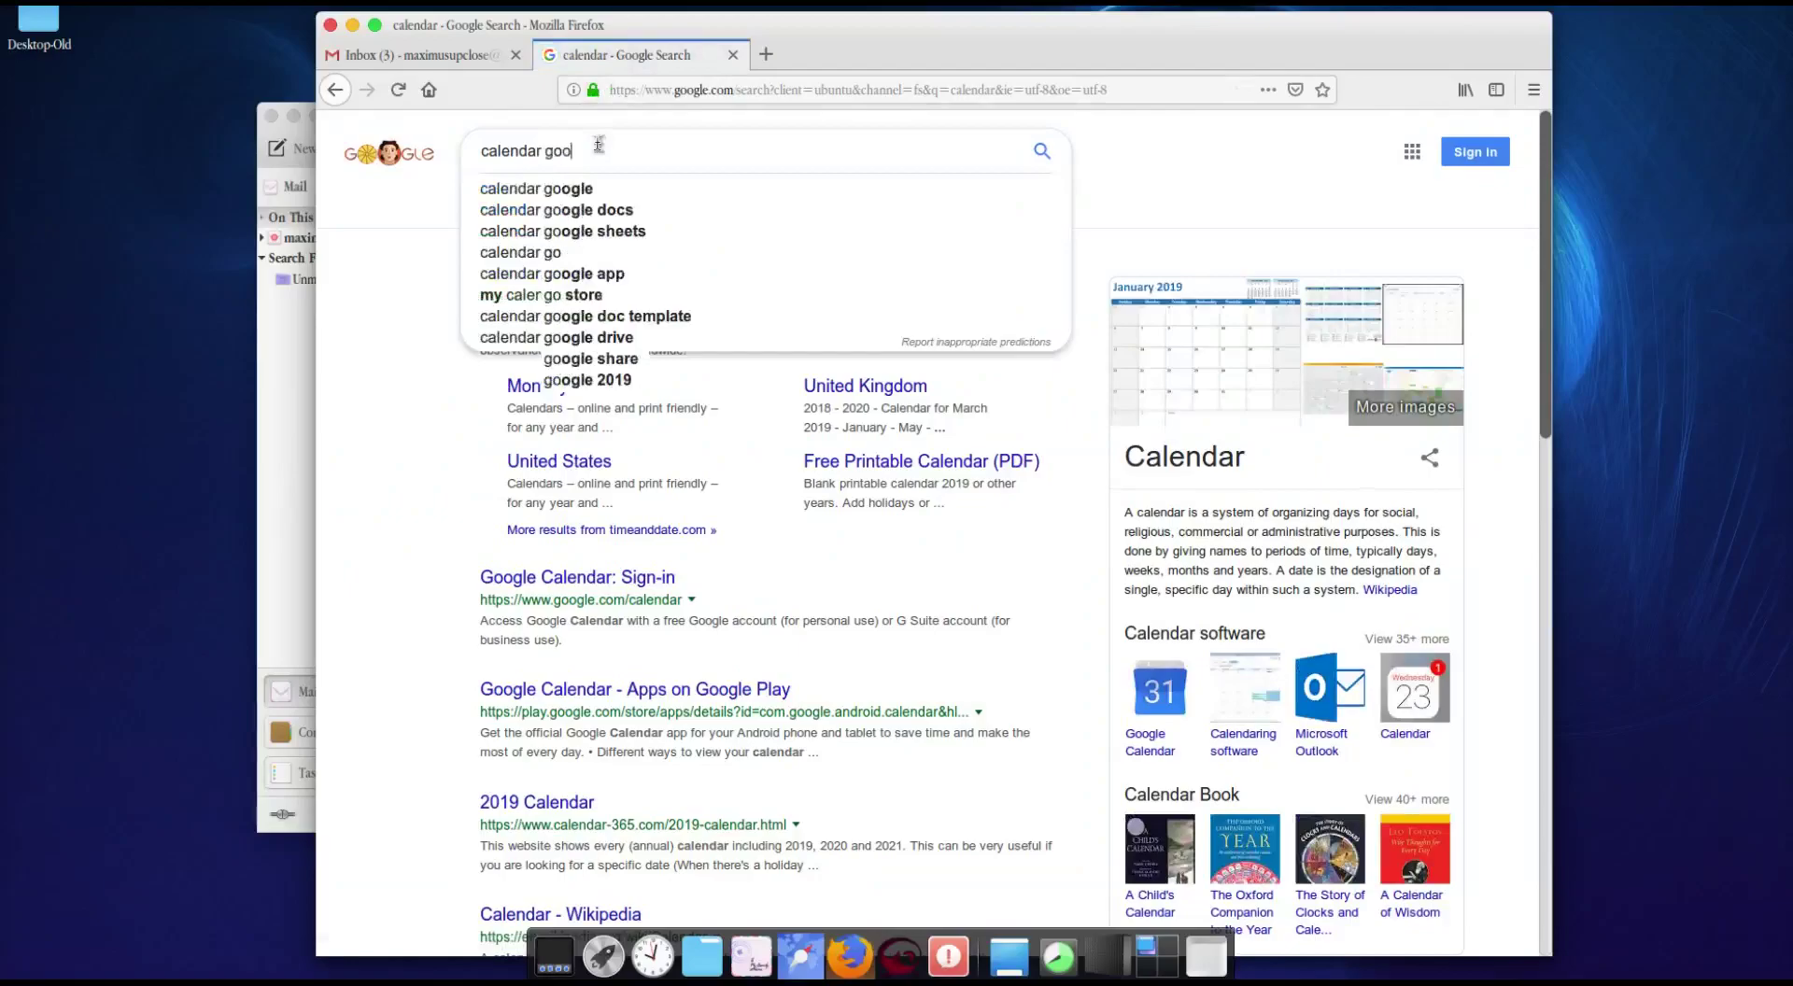
key("Return")
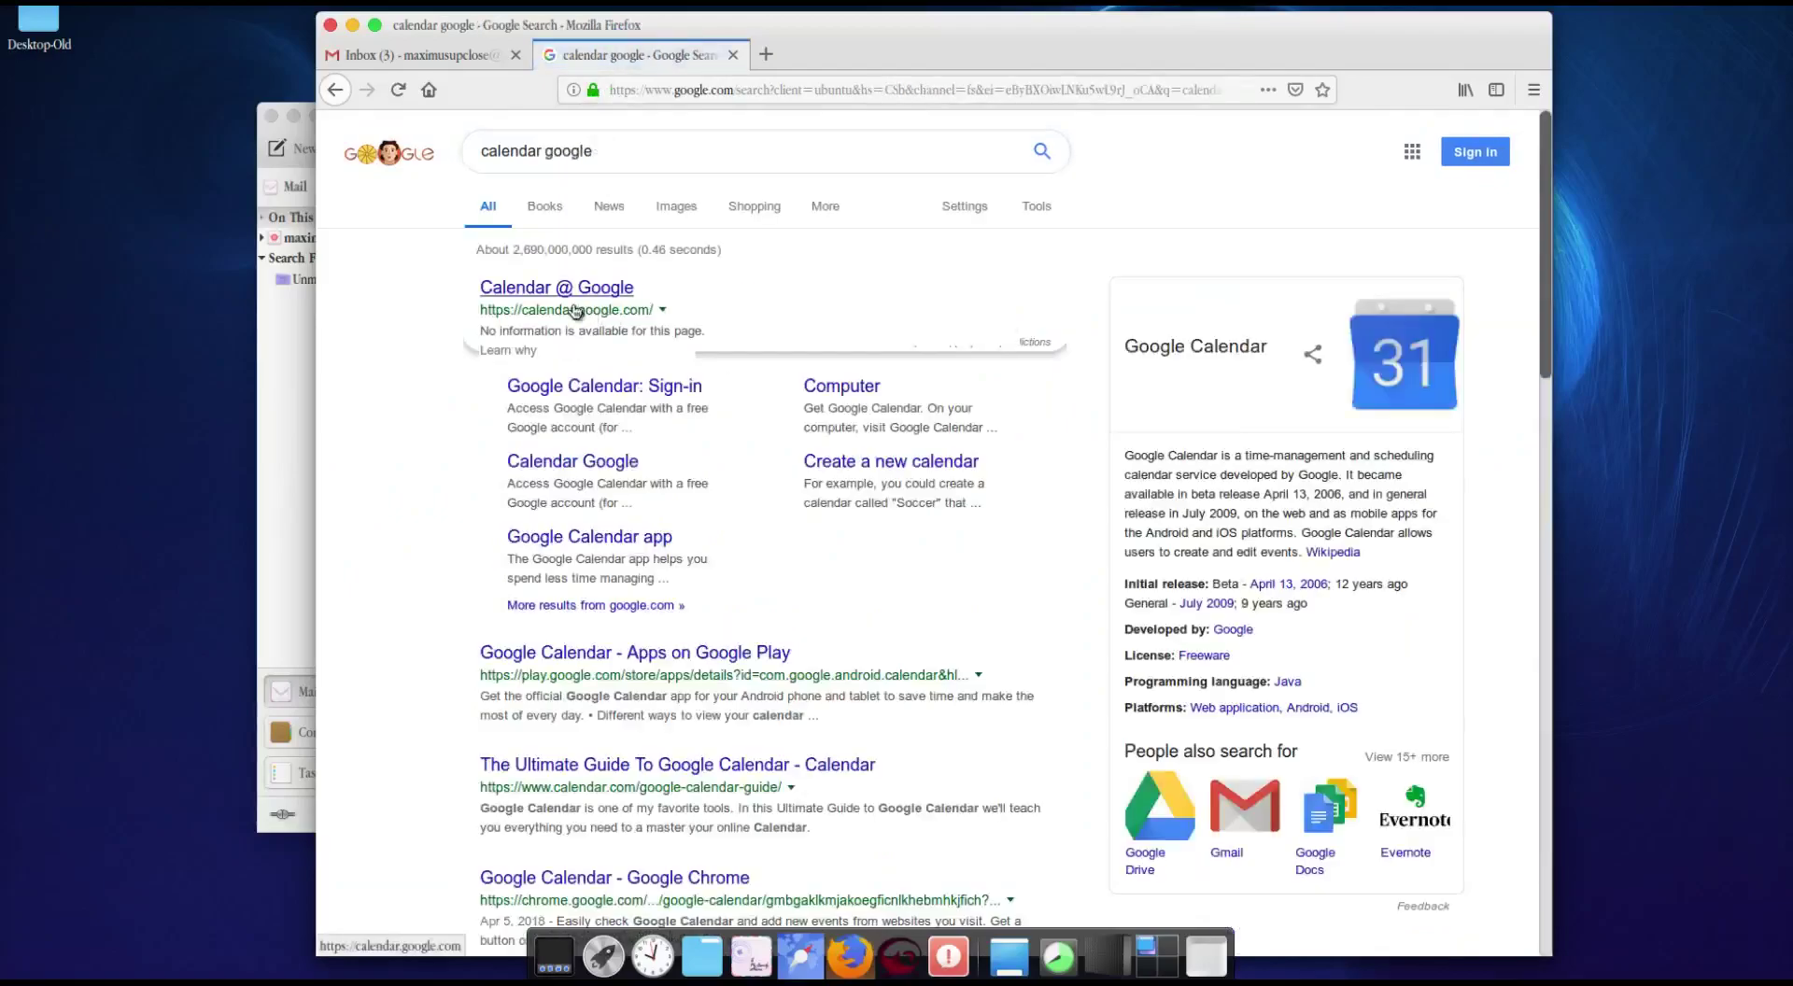
left_click(574, 309)
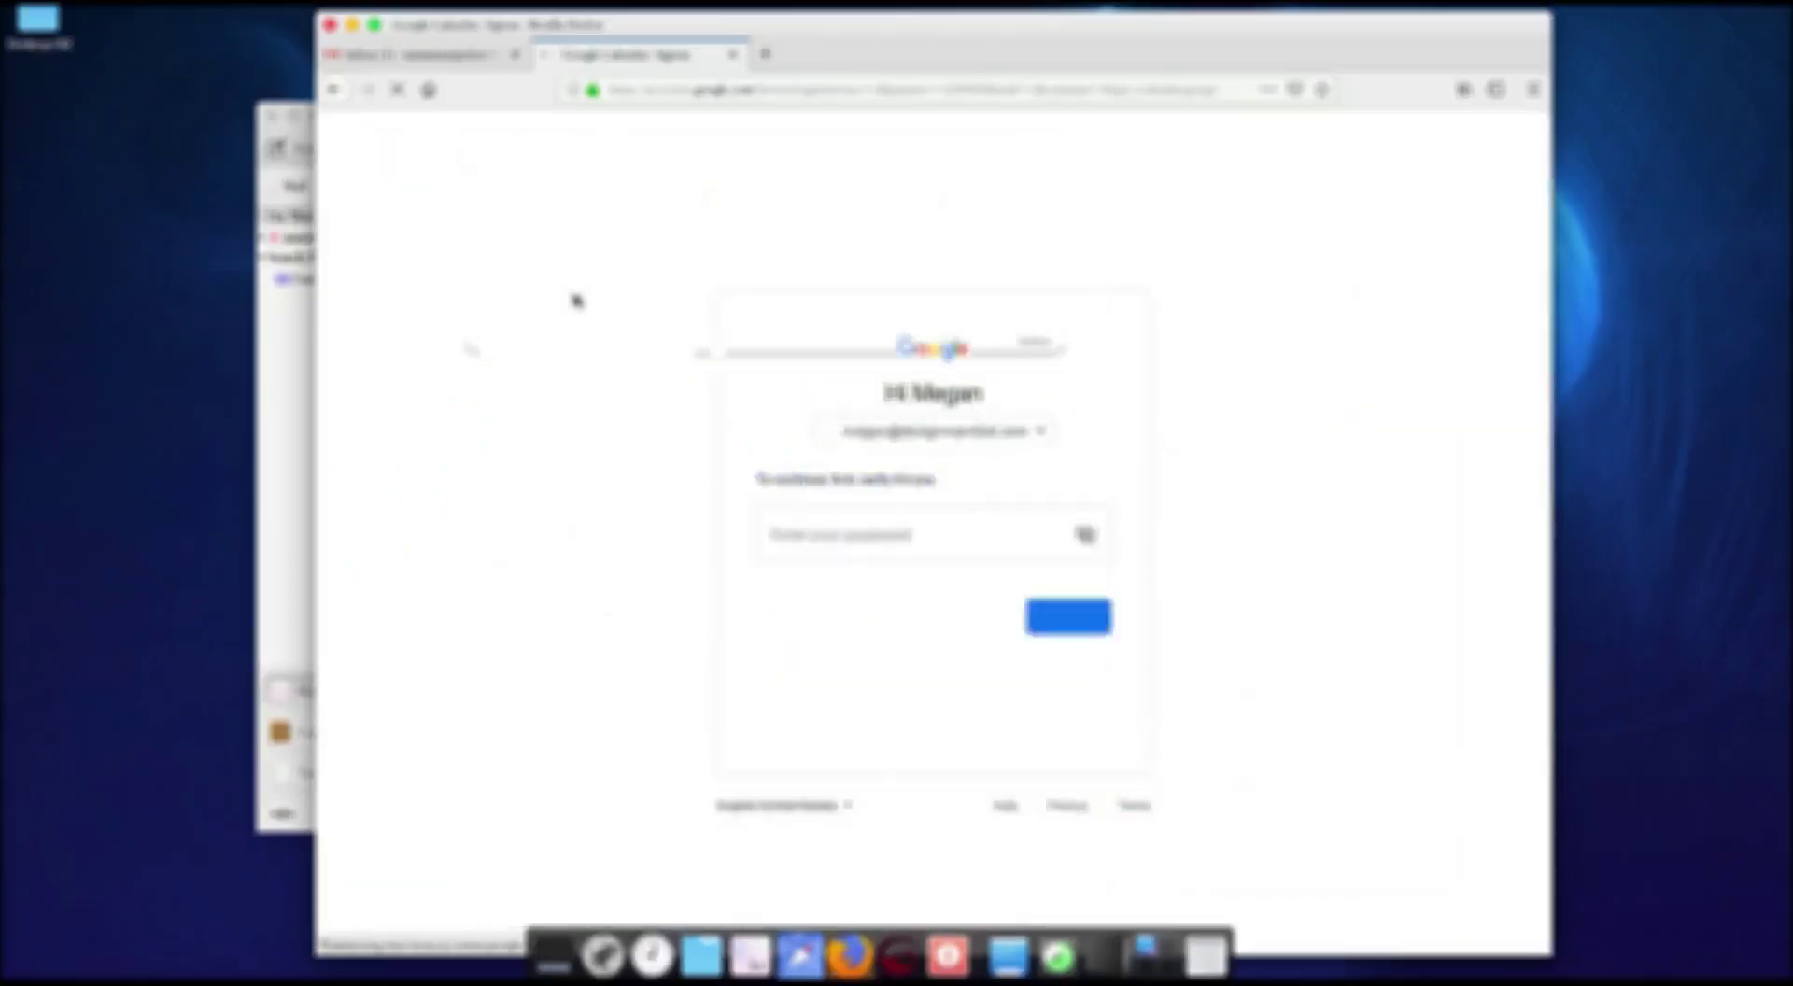
Step: Sign in to Google Calendar and save a 'test event' on Thursday 9–11am, declining notifications
left_click(1015, 431)
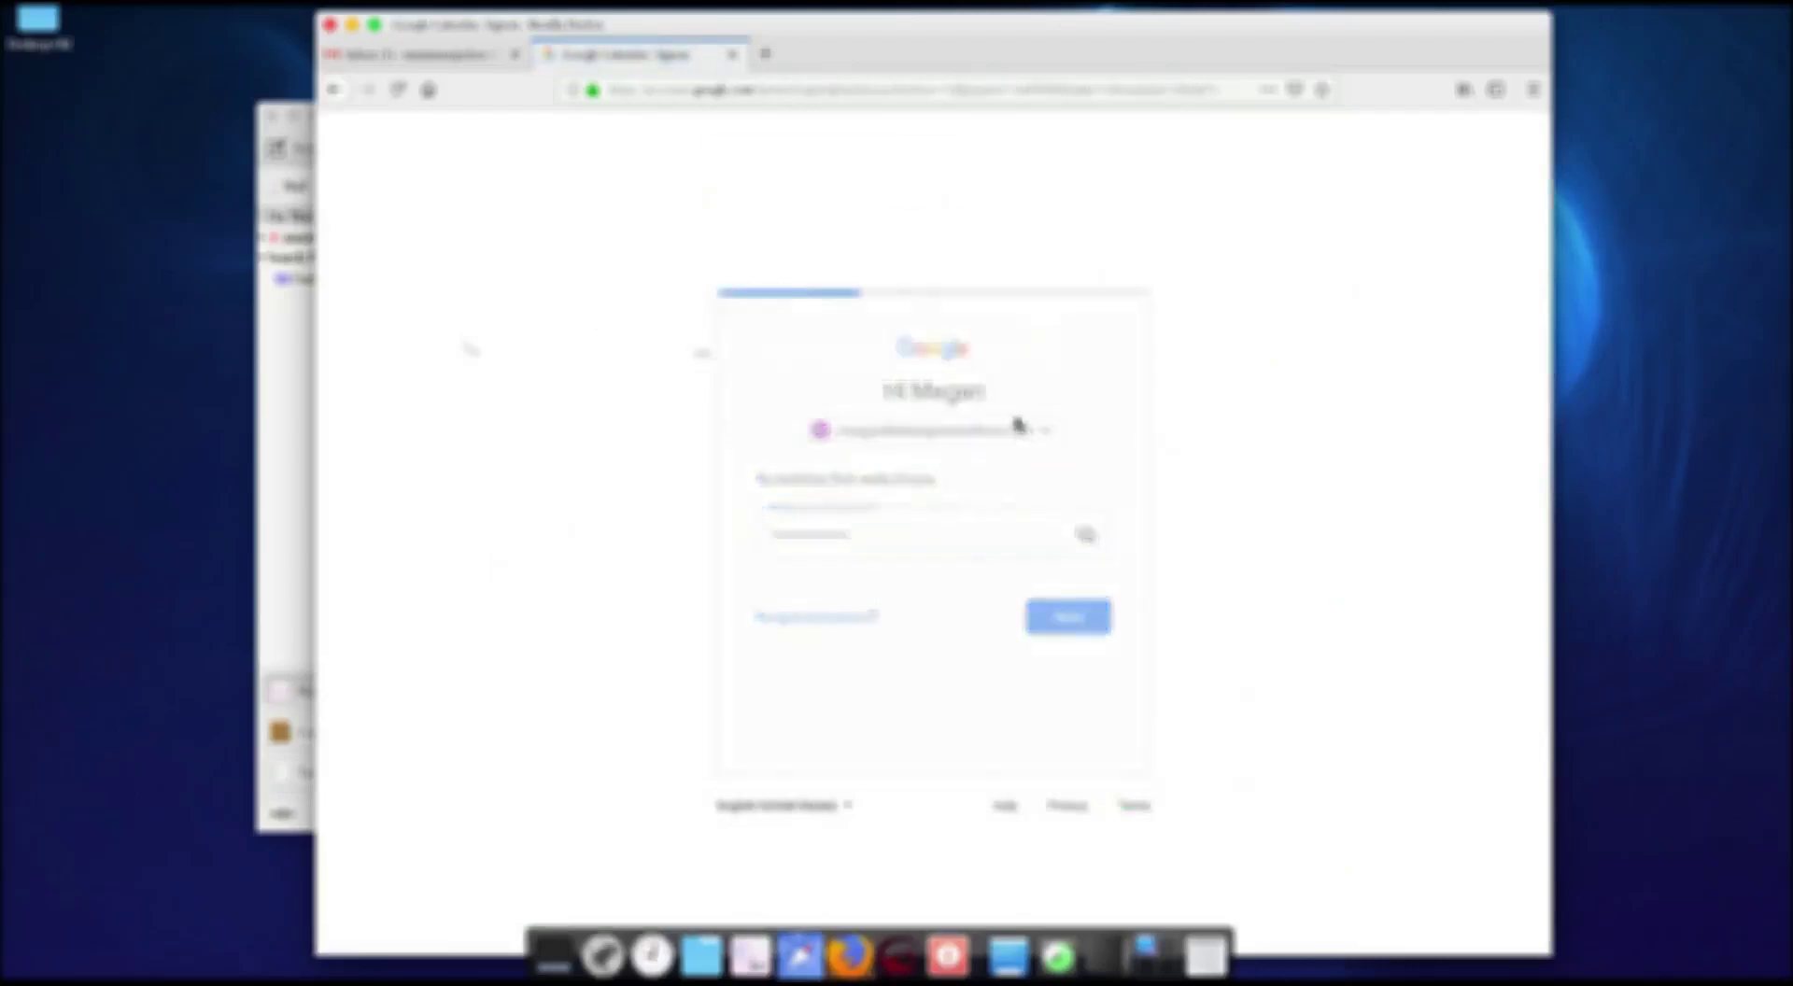
left_click(949, 314)
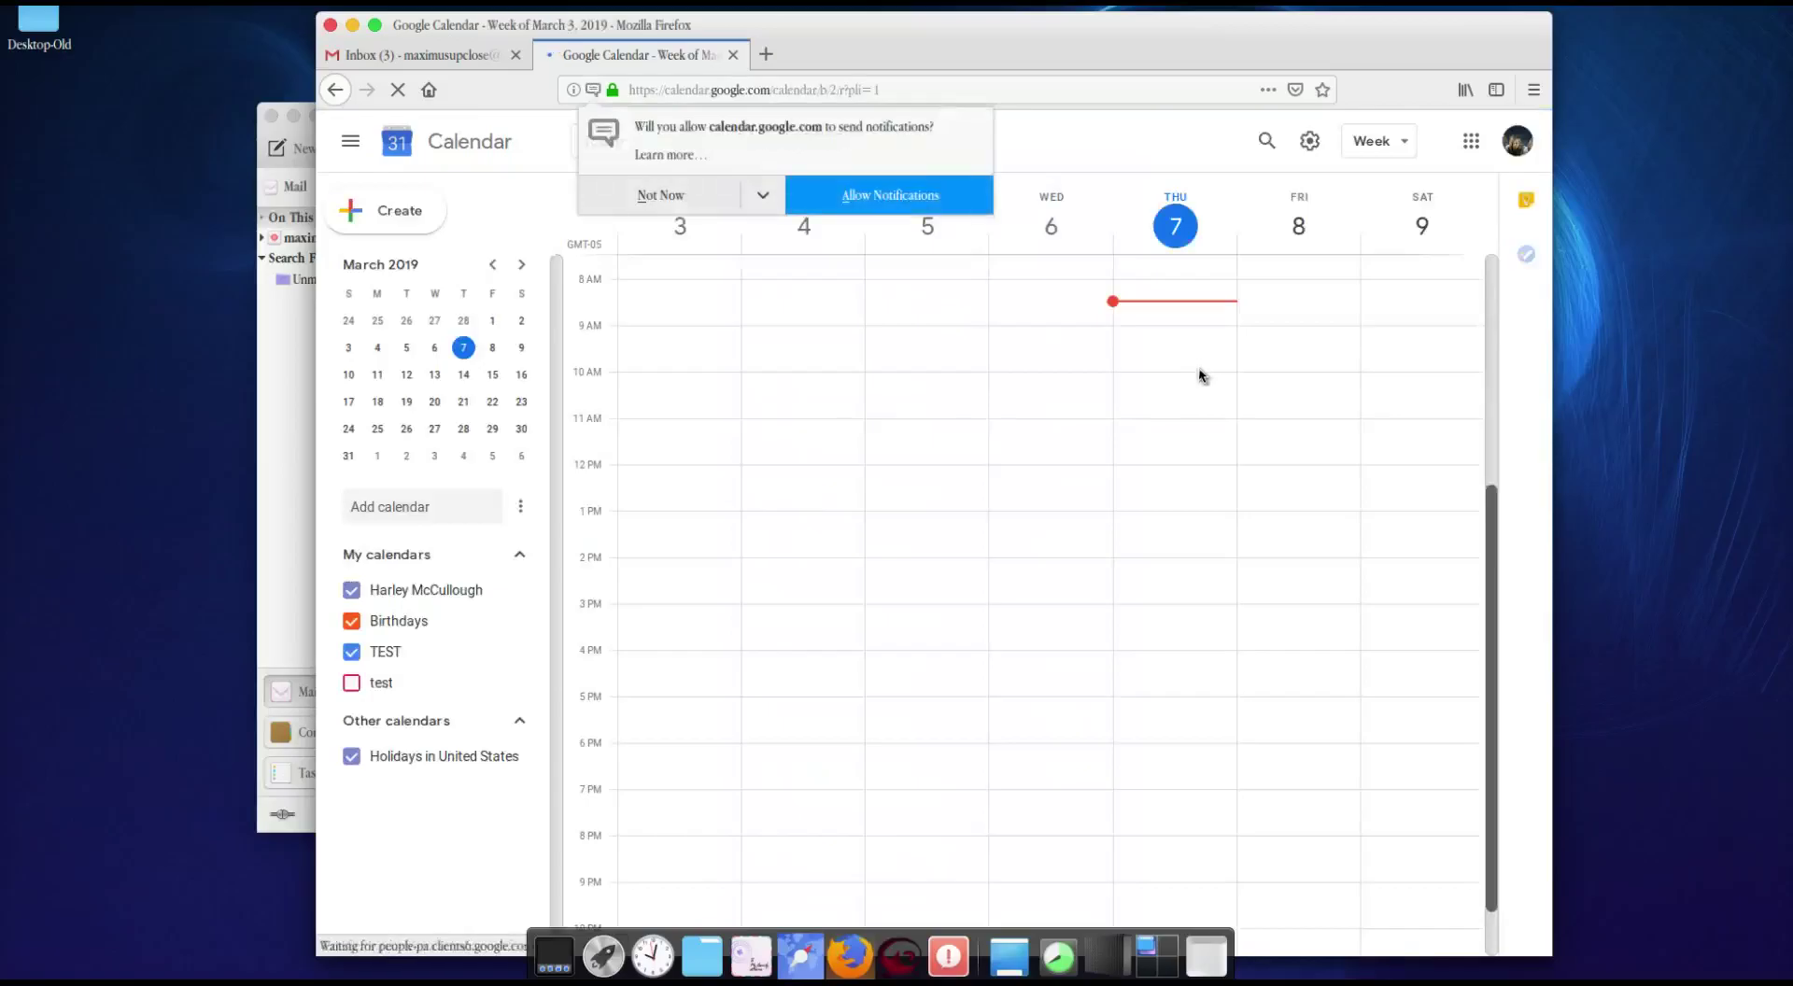
left_click(1159, 337)
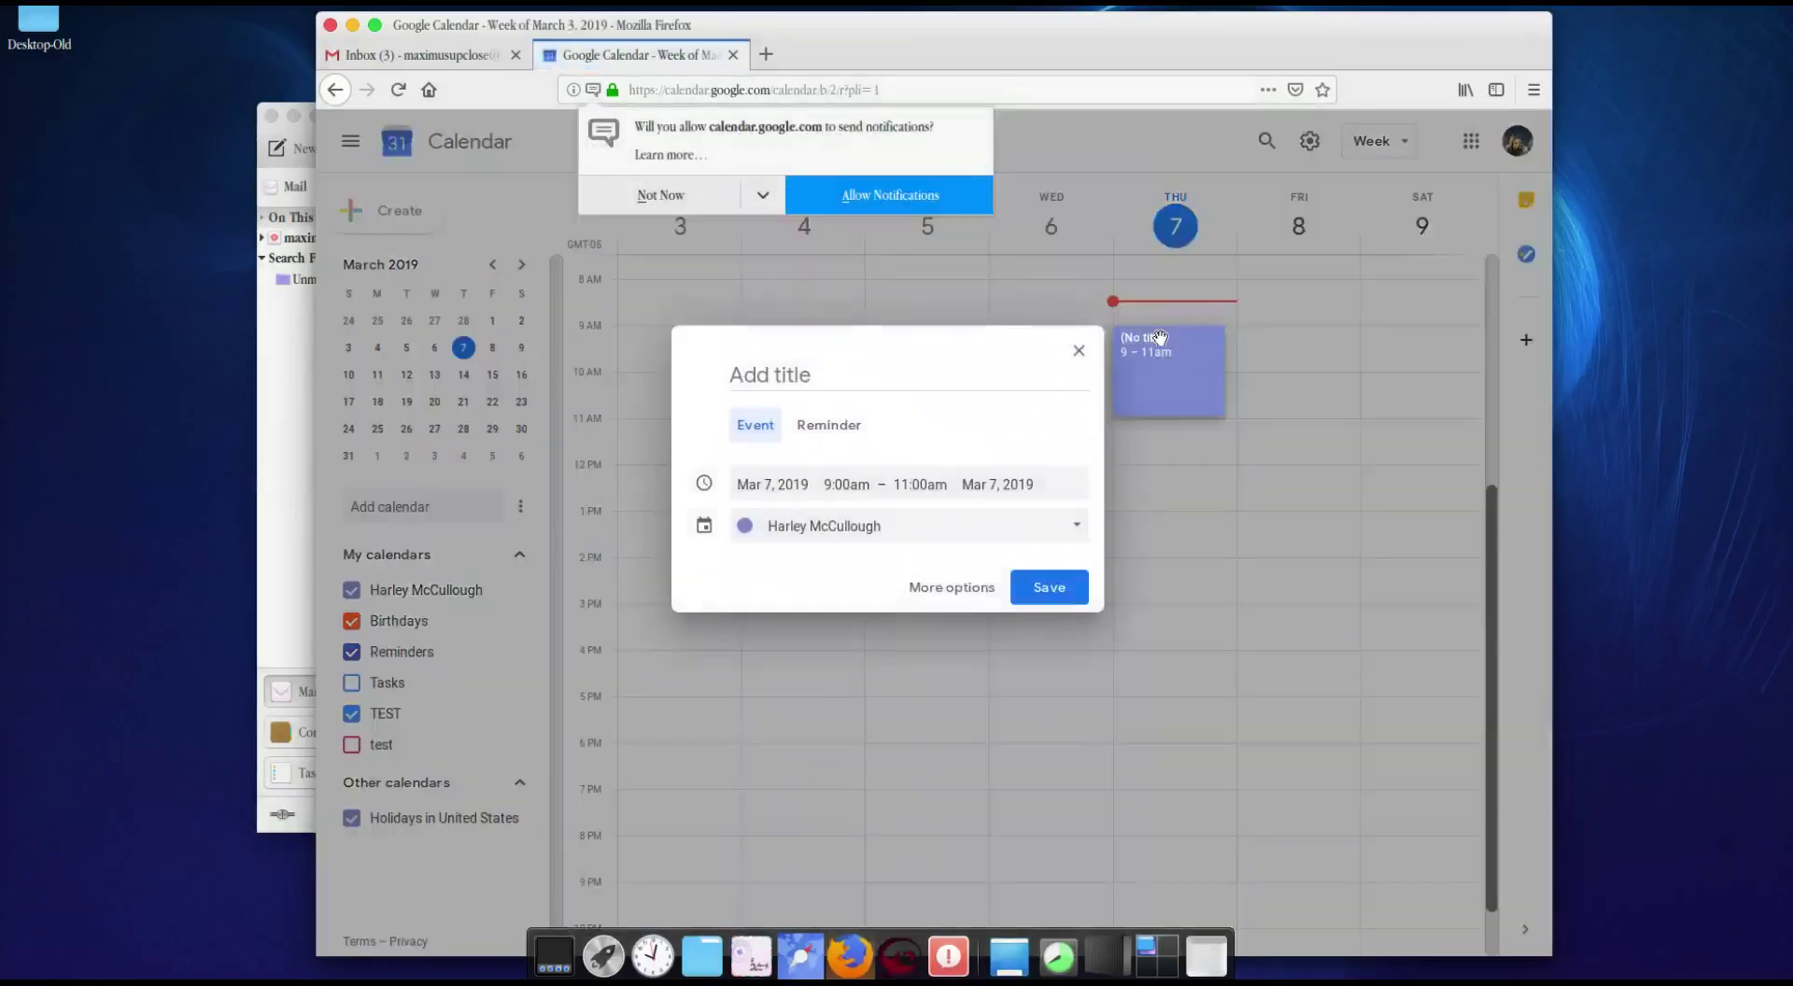
type("test event")
left_click(1066, 587)
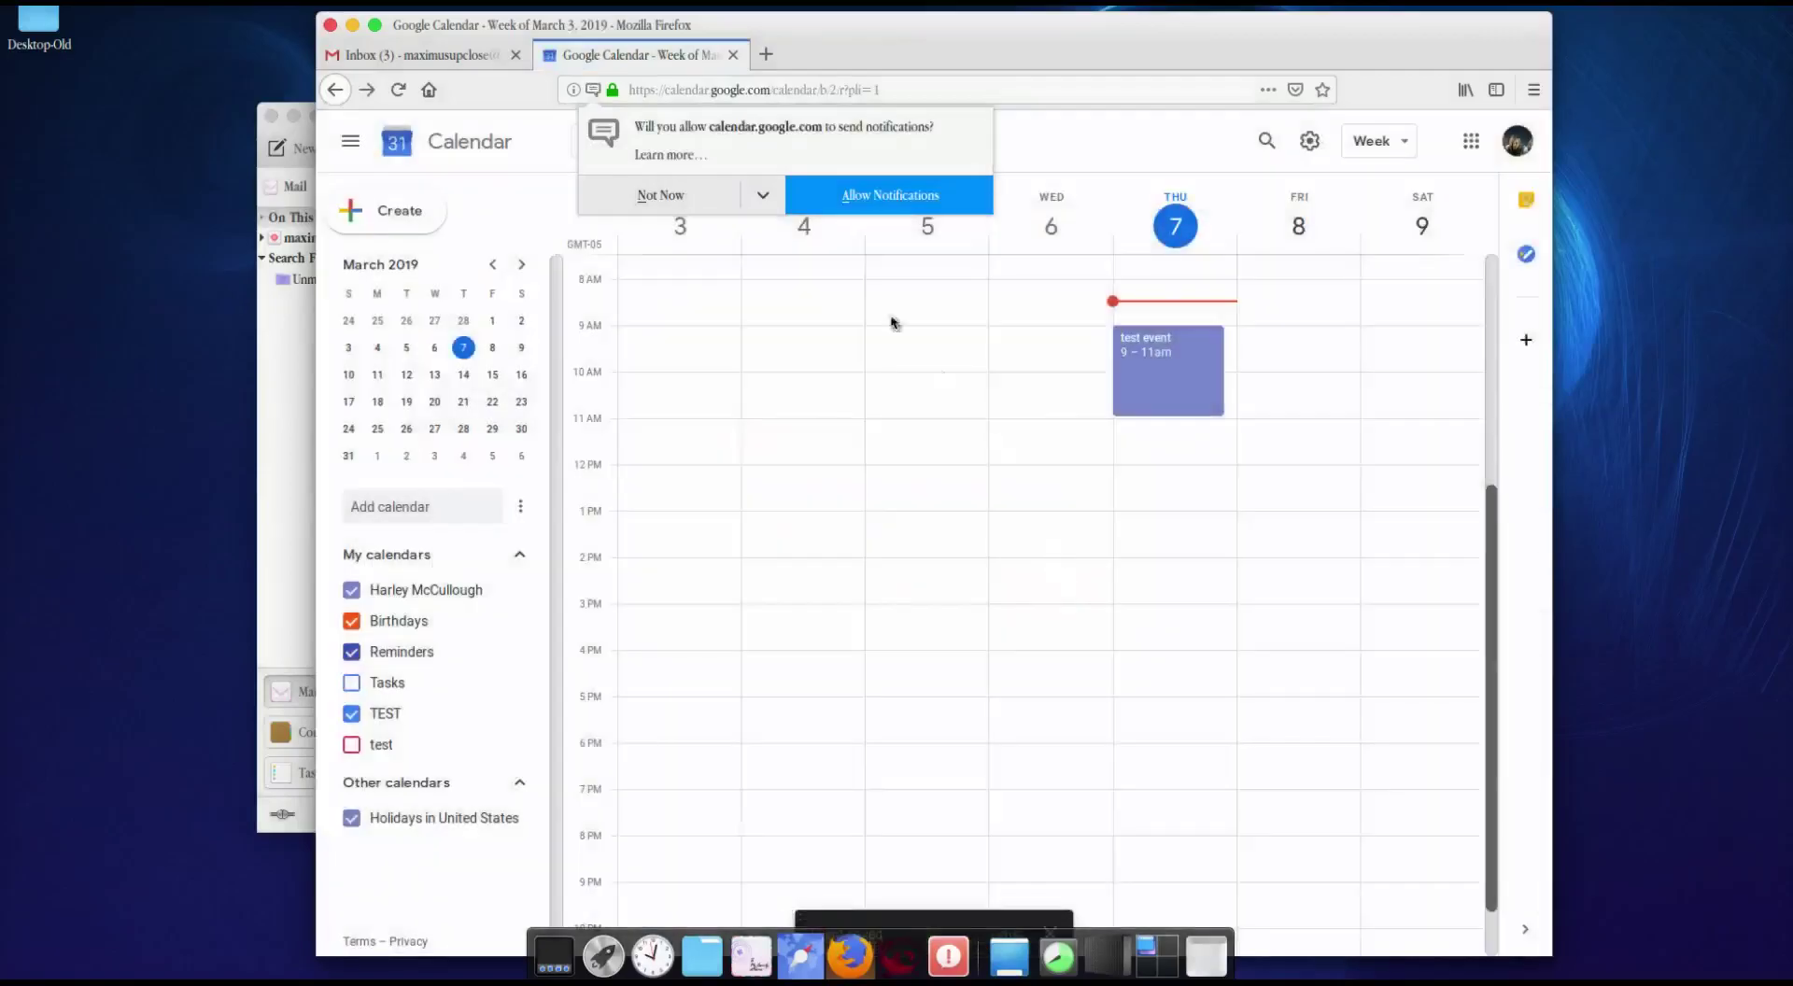
left_click(666, 193)
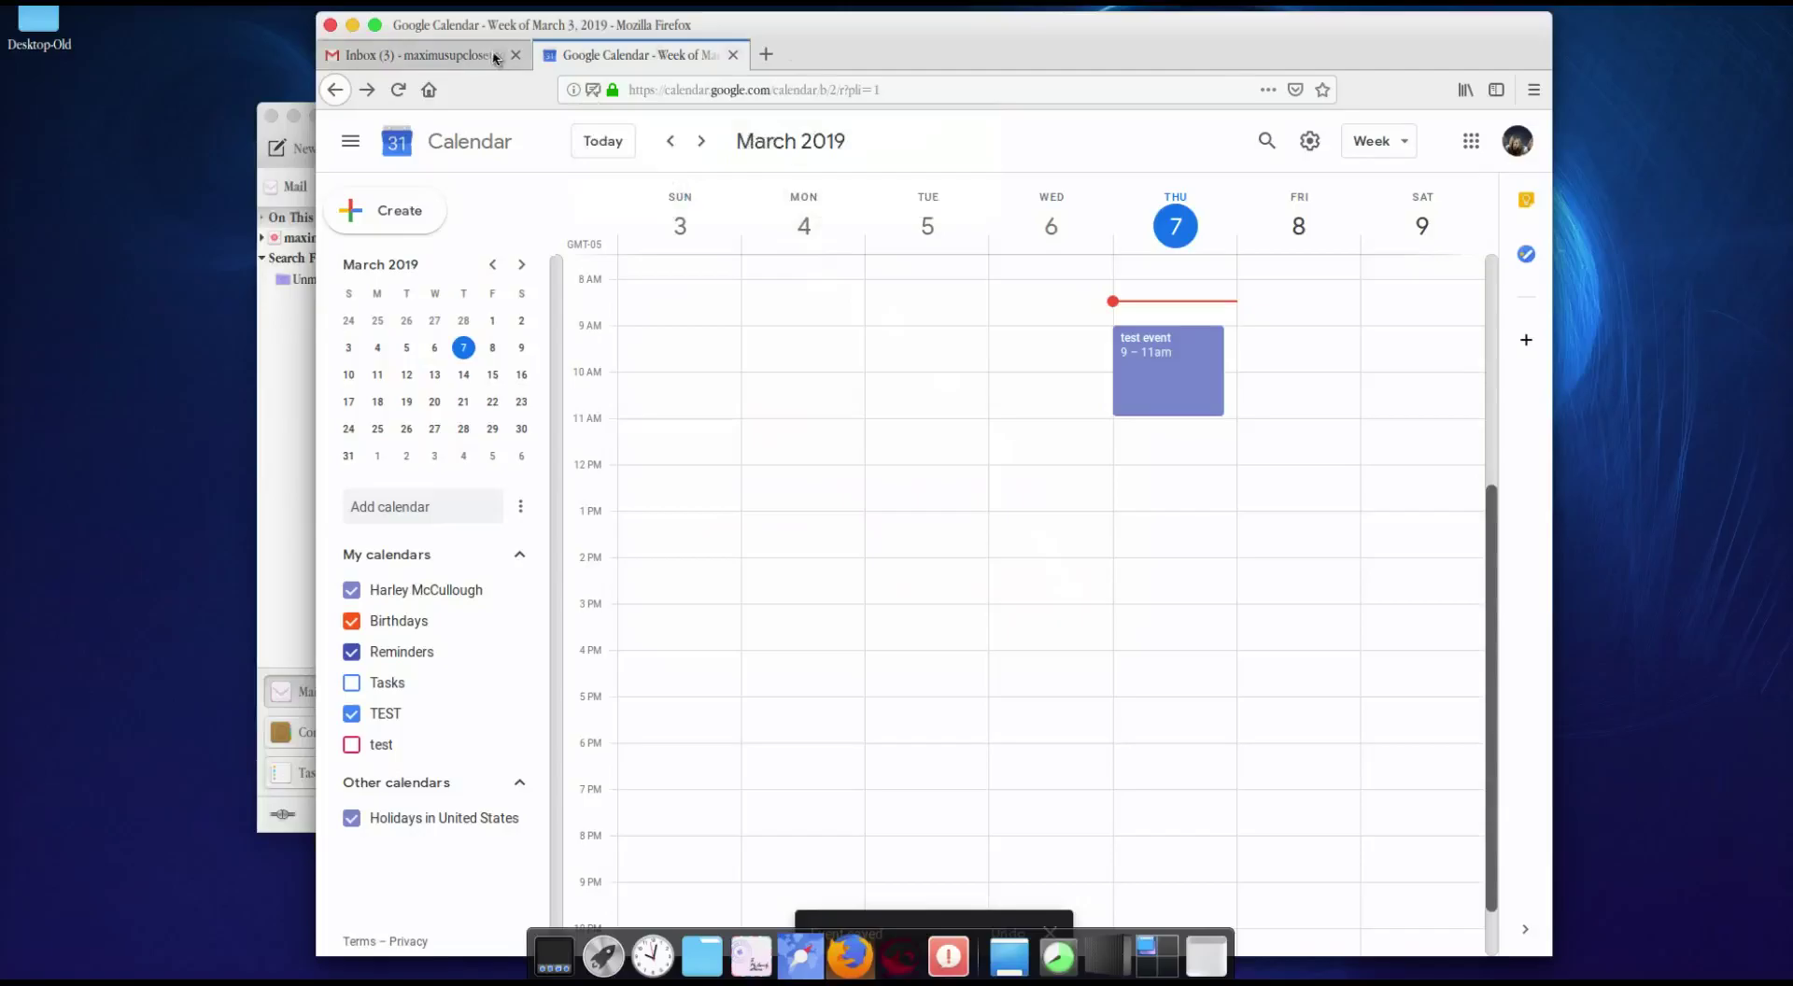
left_click(478, 60)
Step: Close the welcome assistant and start a new mail account via New > Mail Account
left_click(268, 461)
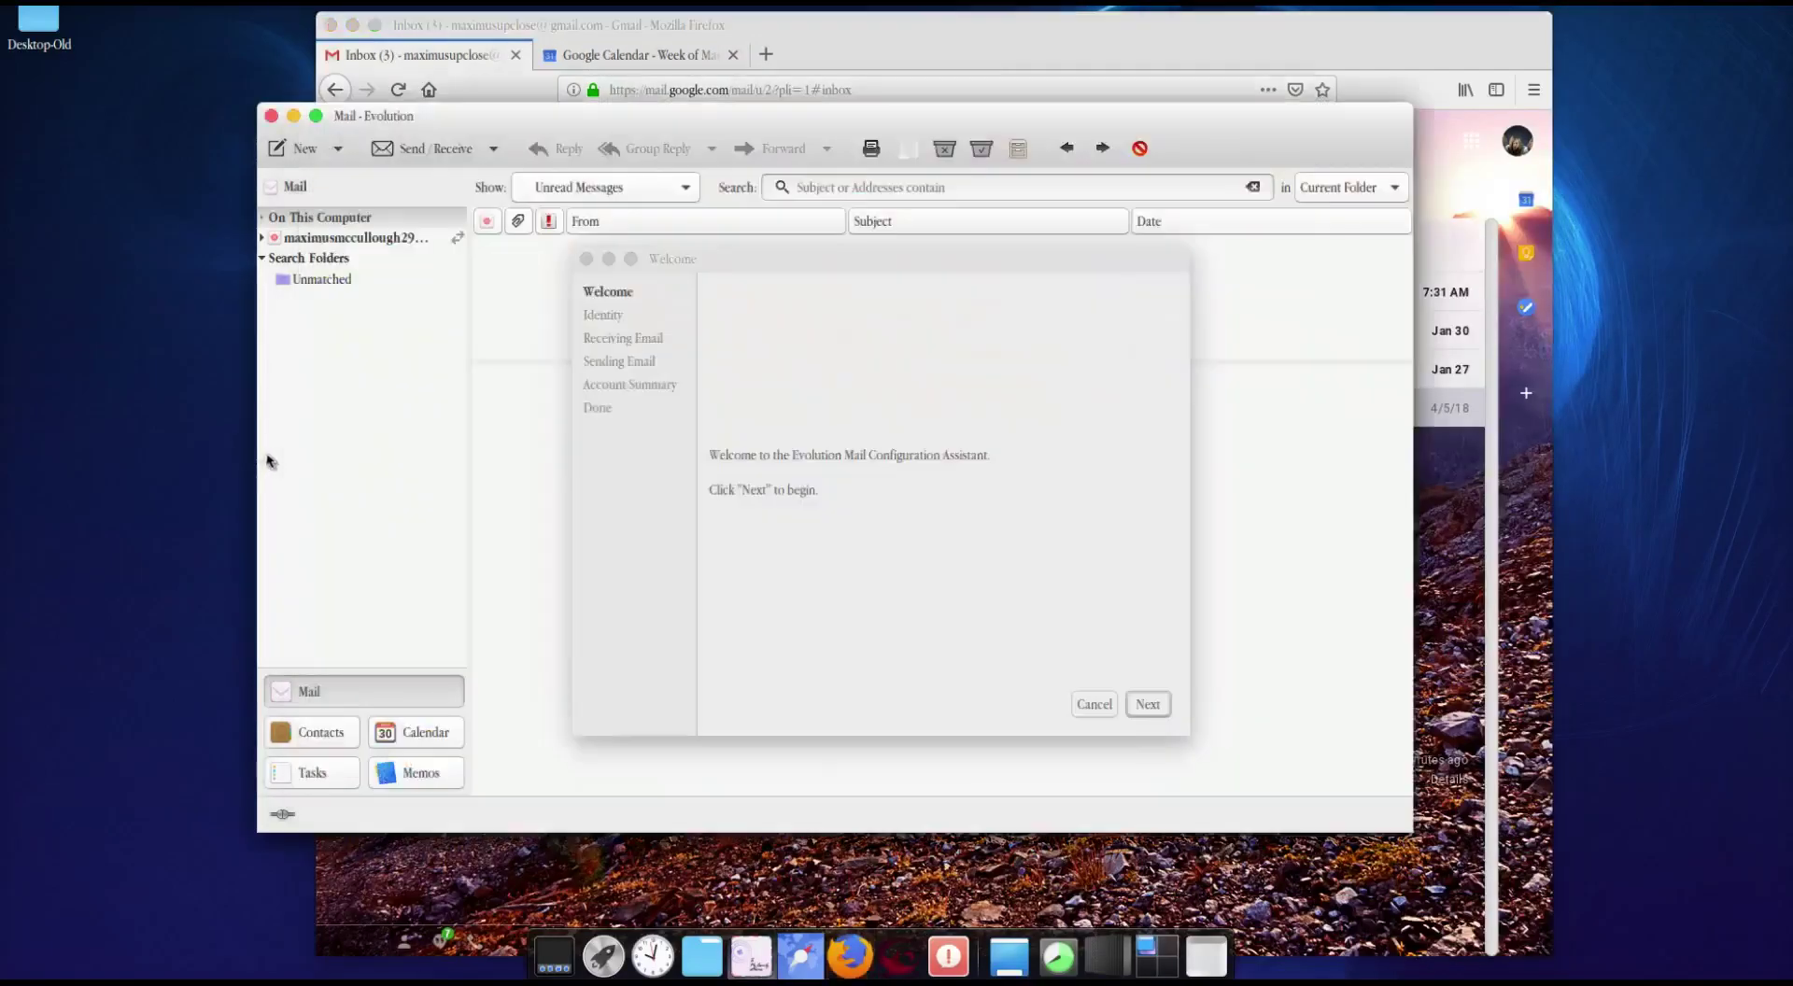
left_click(834, 416)
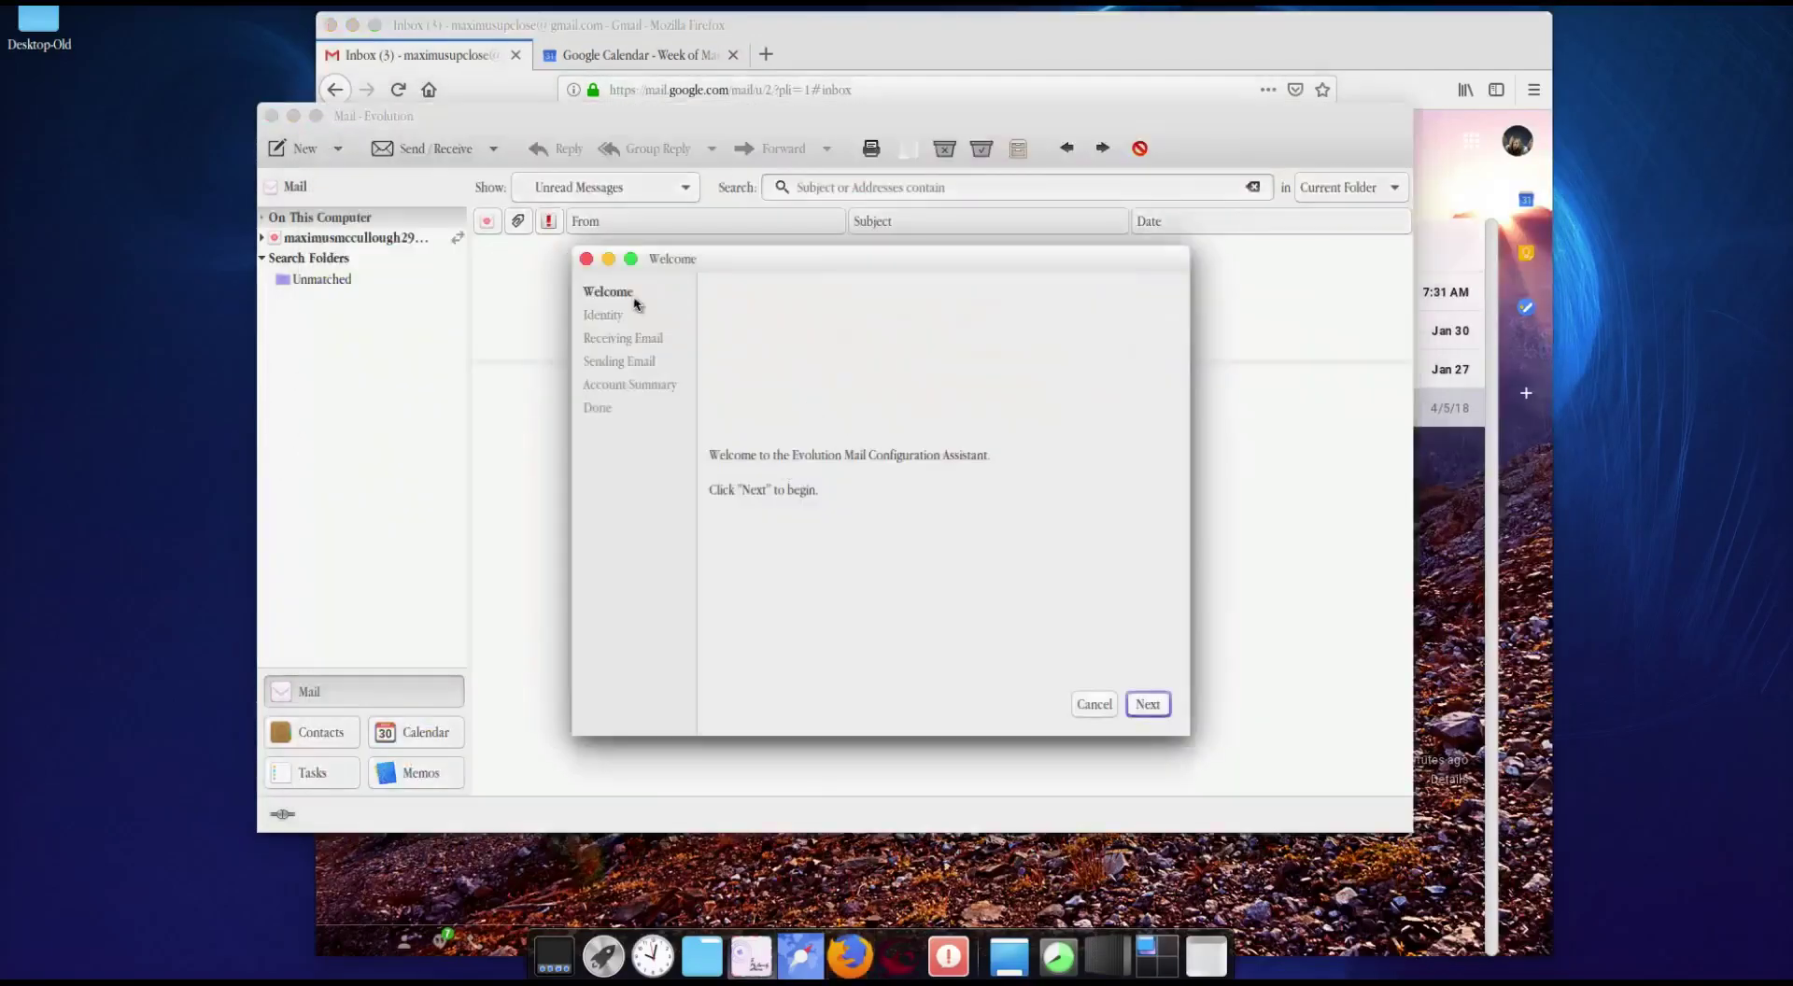
left_click(586, 260)
left_click(334, 149)
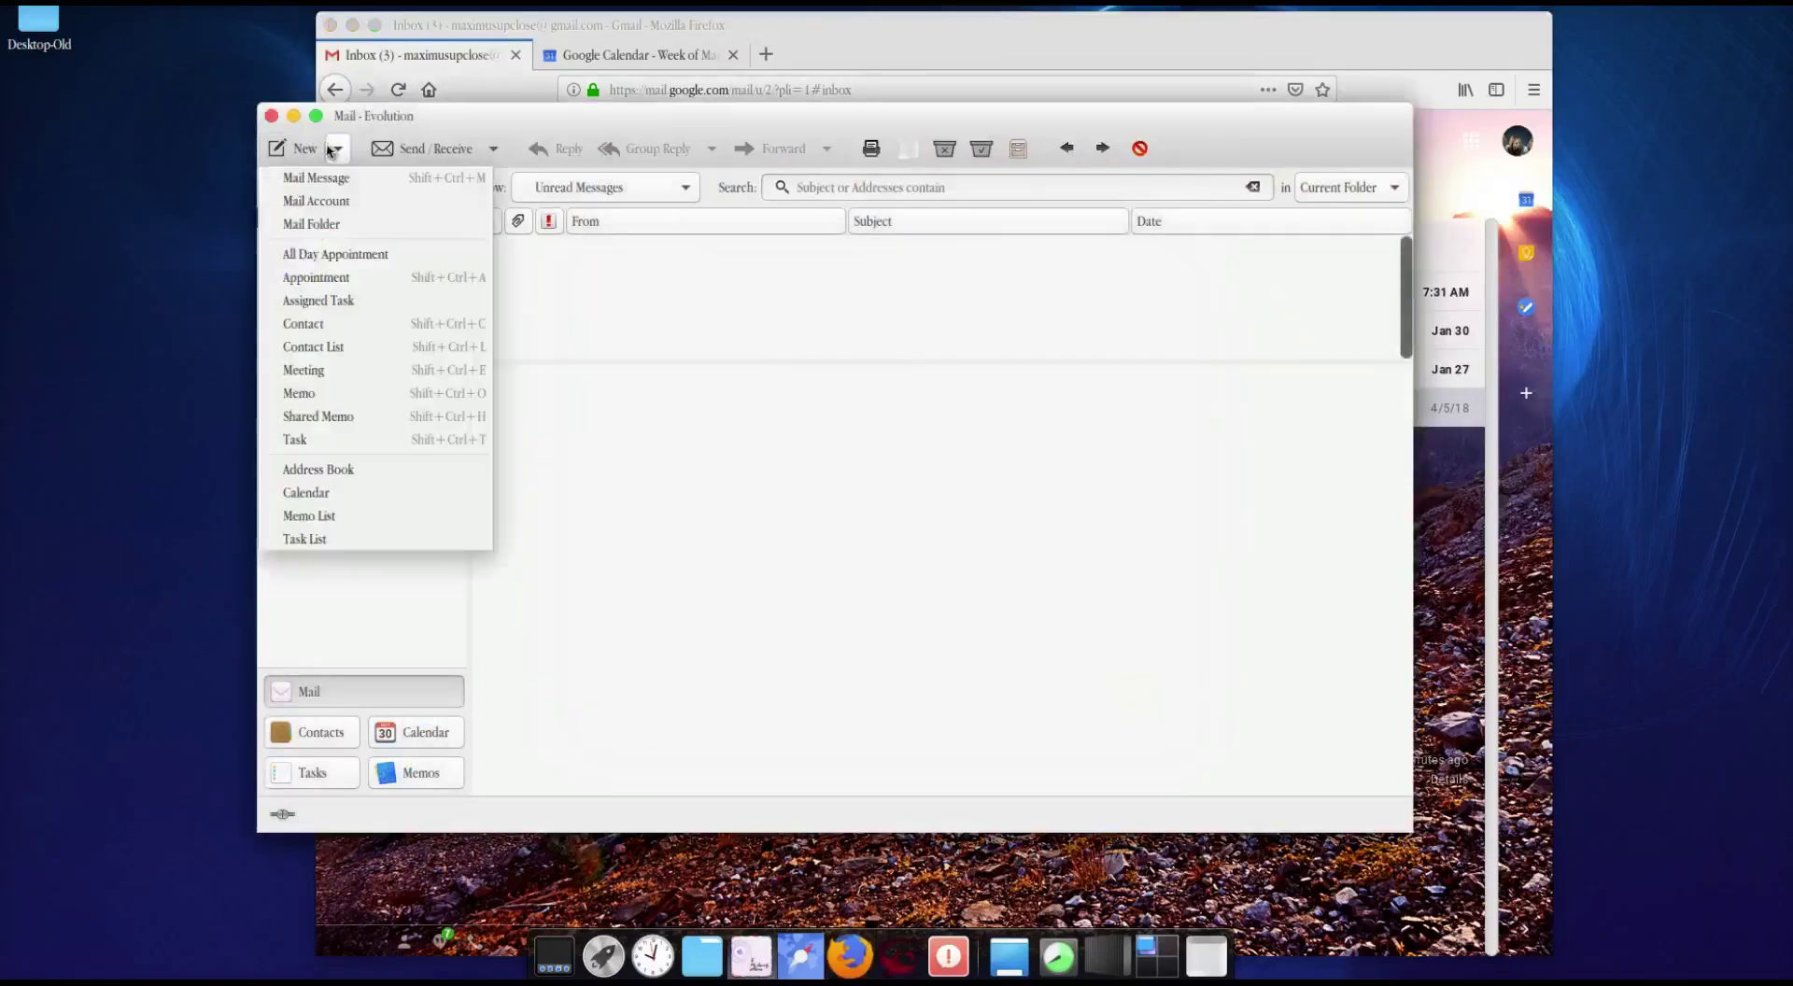
left_click(338, 201)
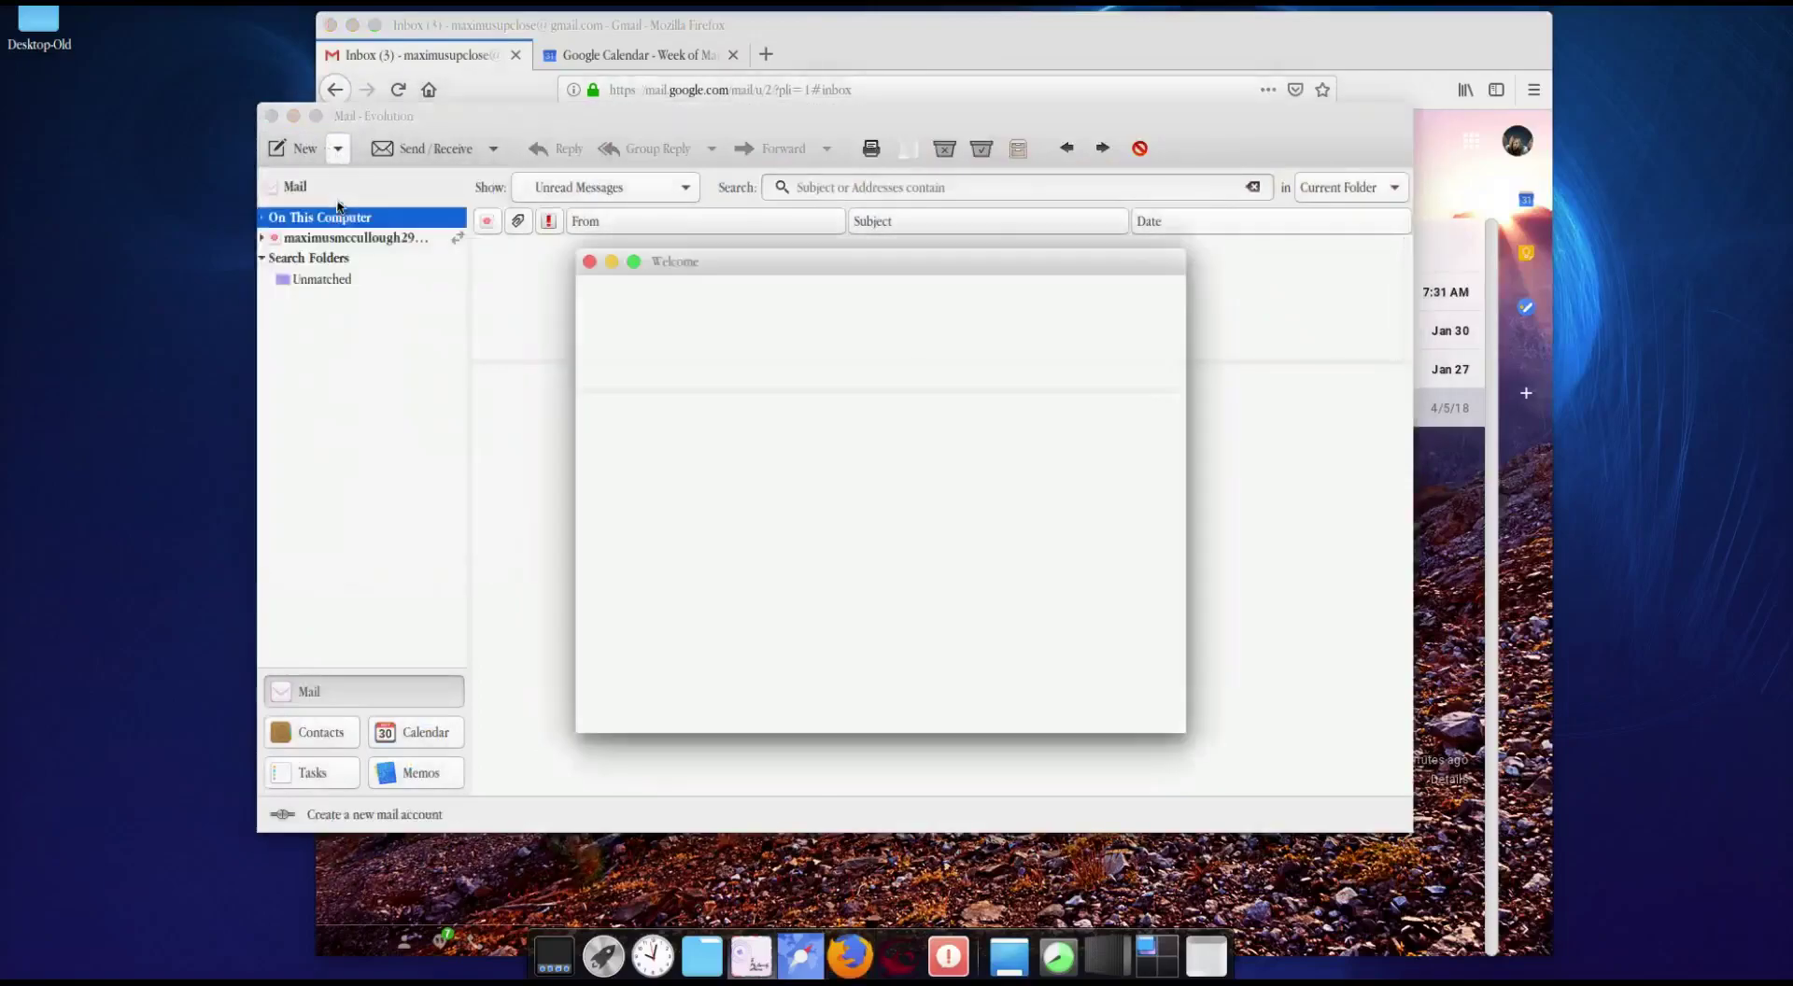
left_click(1148, 704)
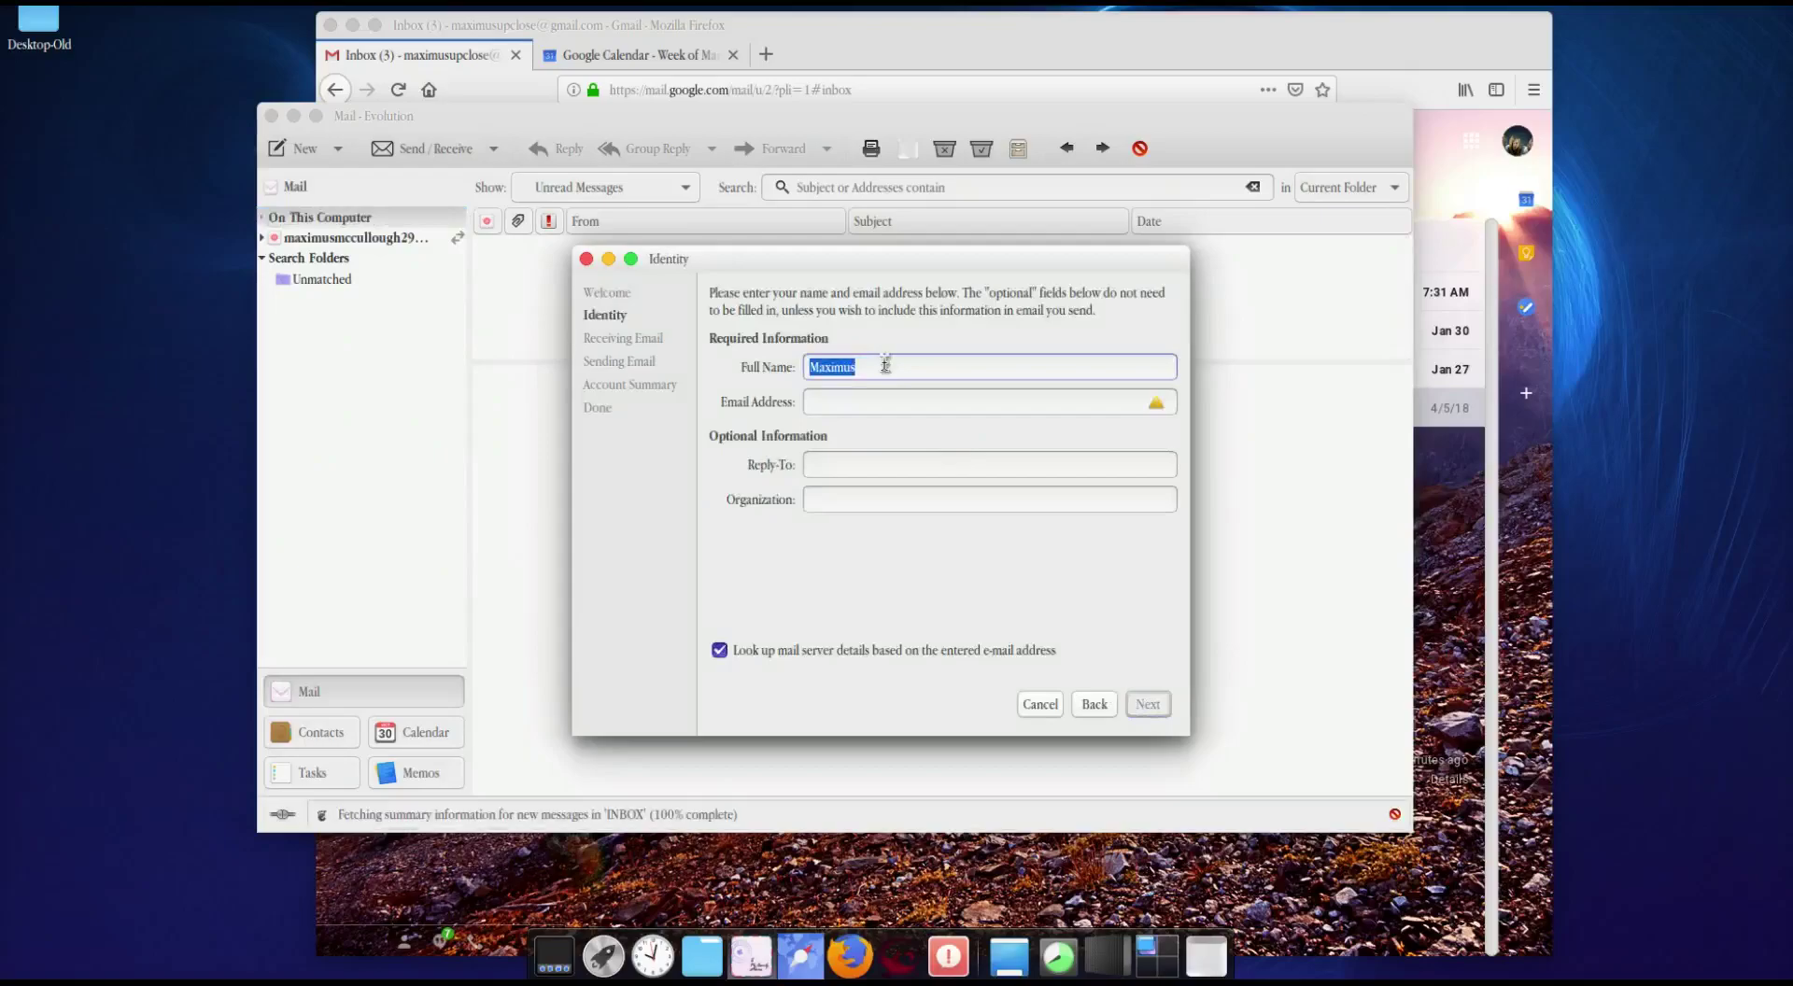
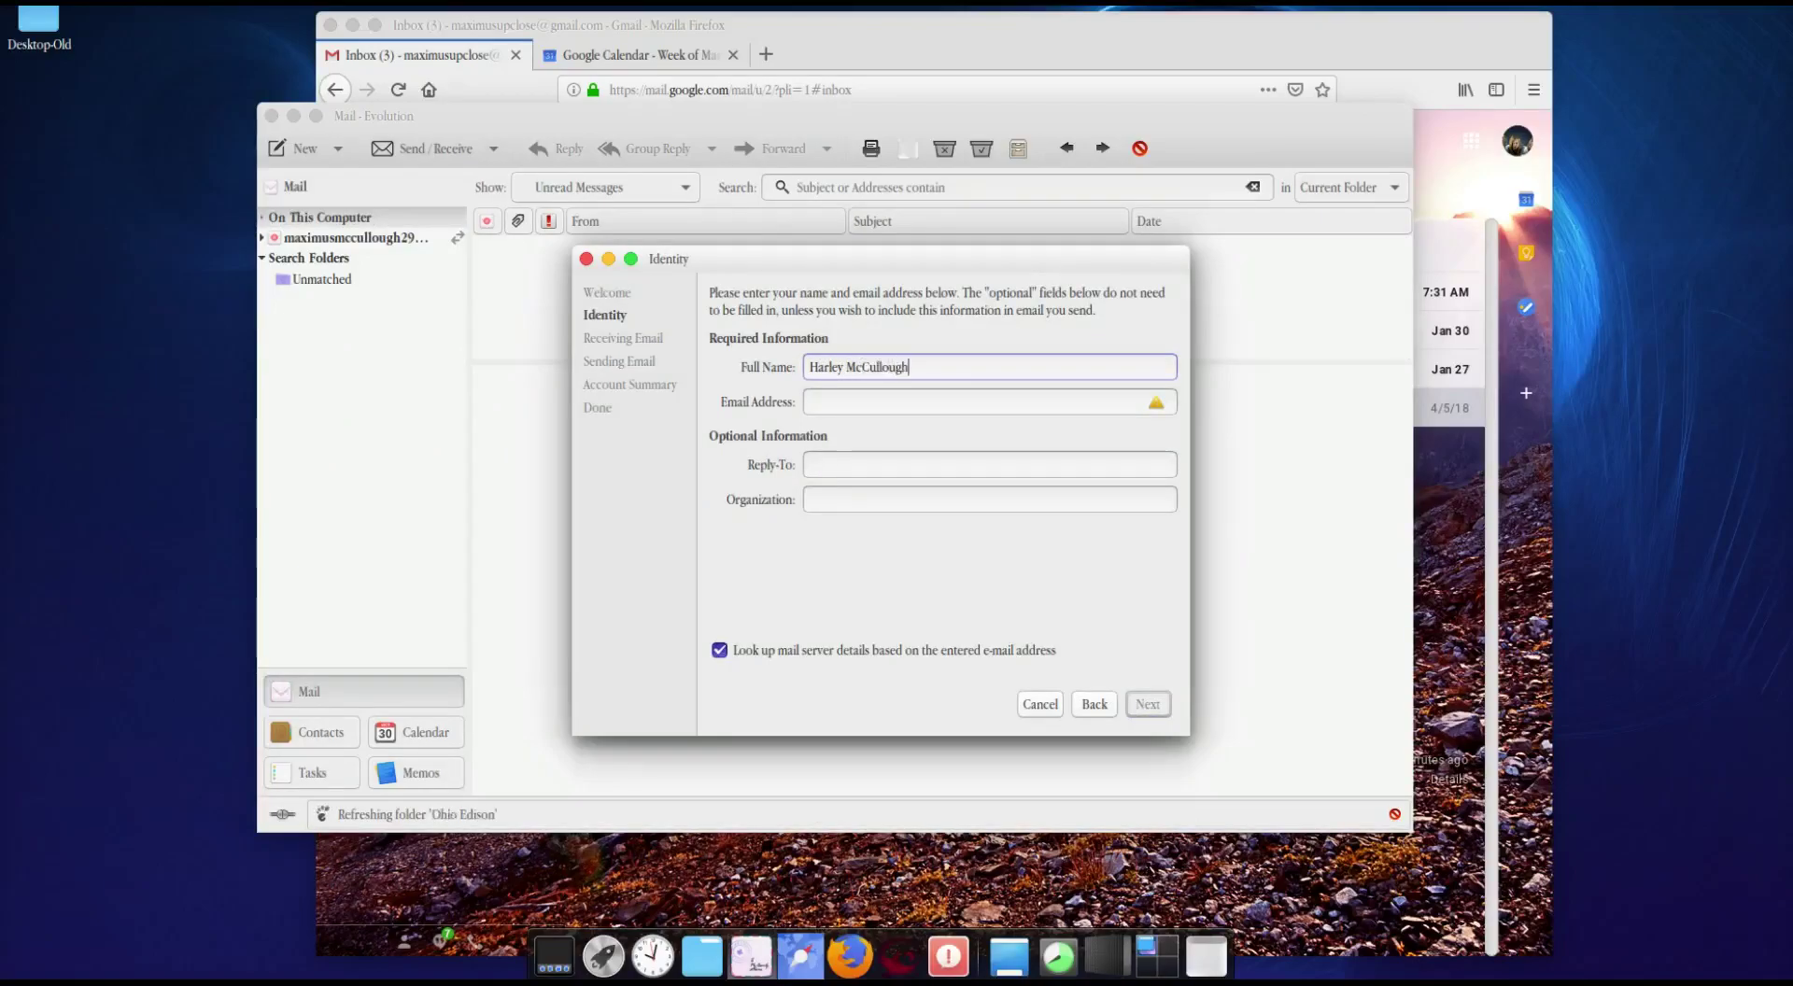
Step: Enter the user's full name and Gmail address on the Identity page, leaving Reply-To empty
left_click(878, 403)
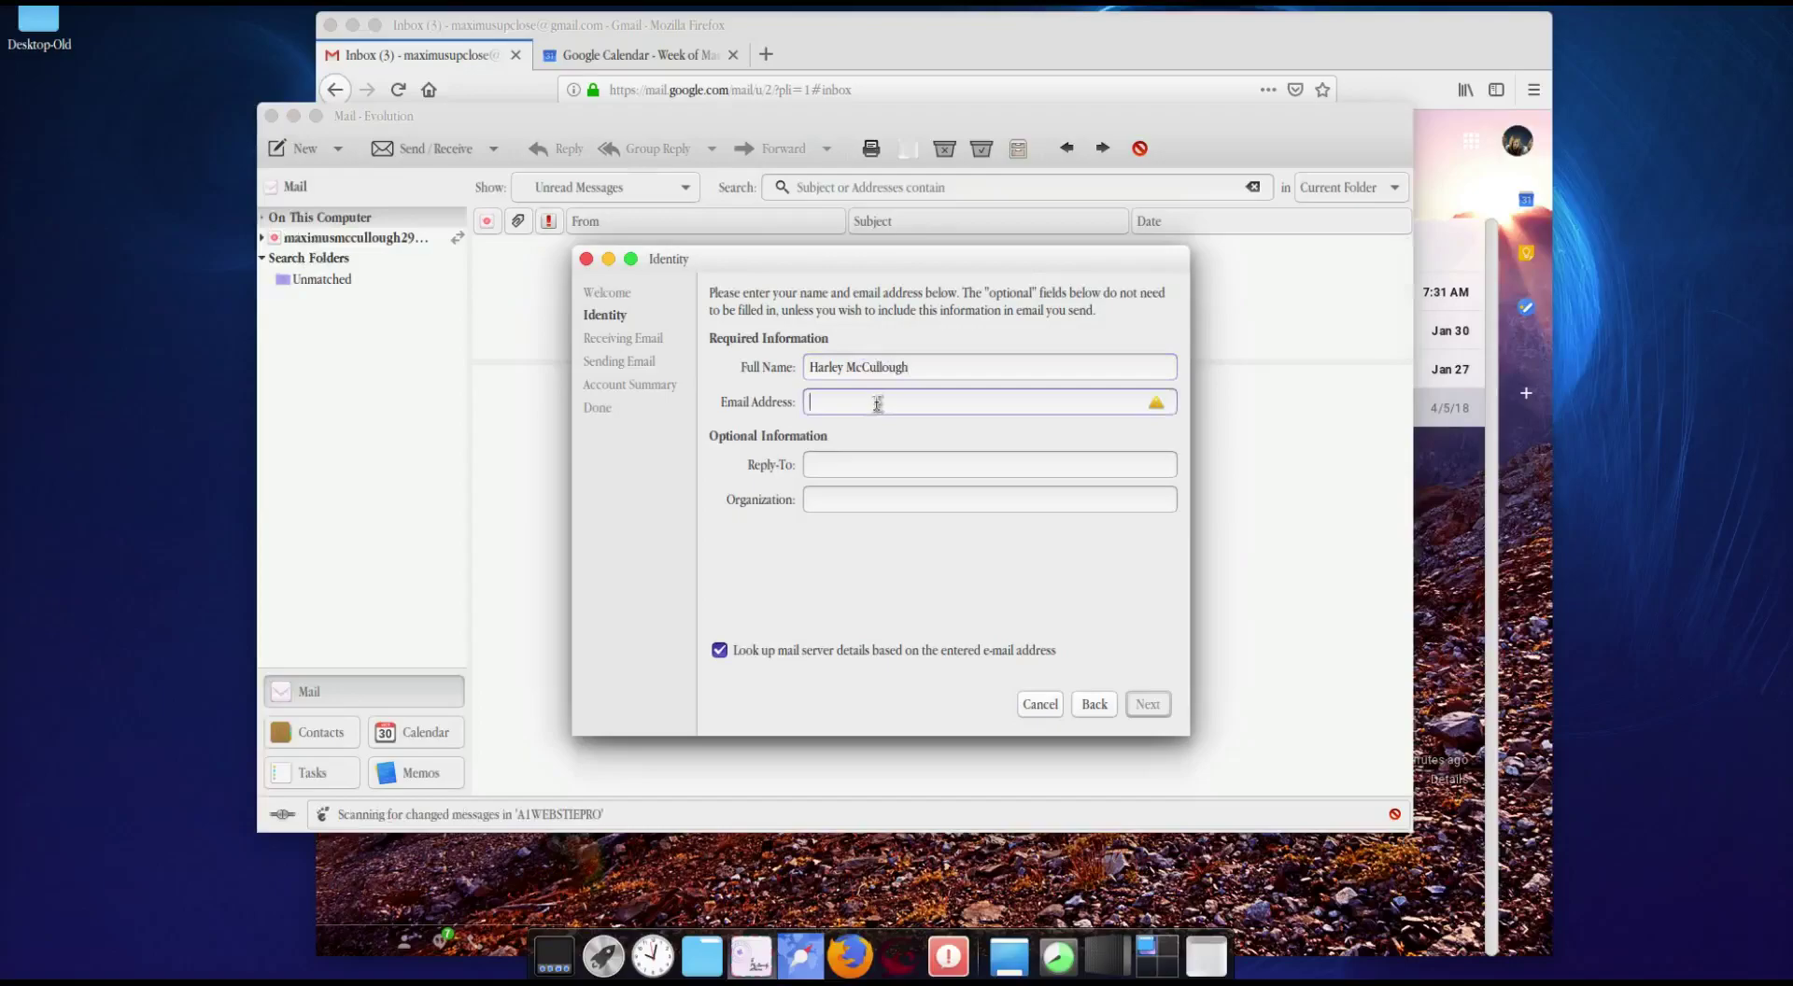
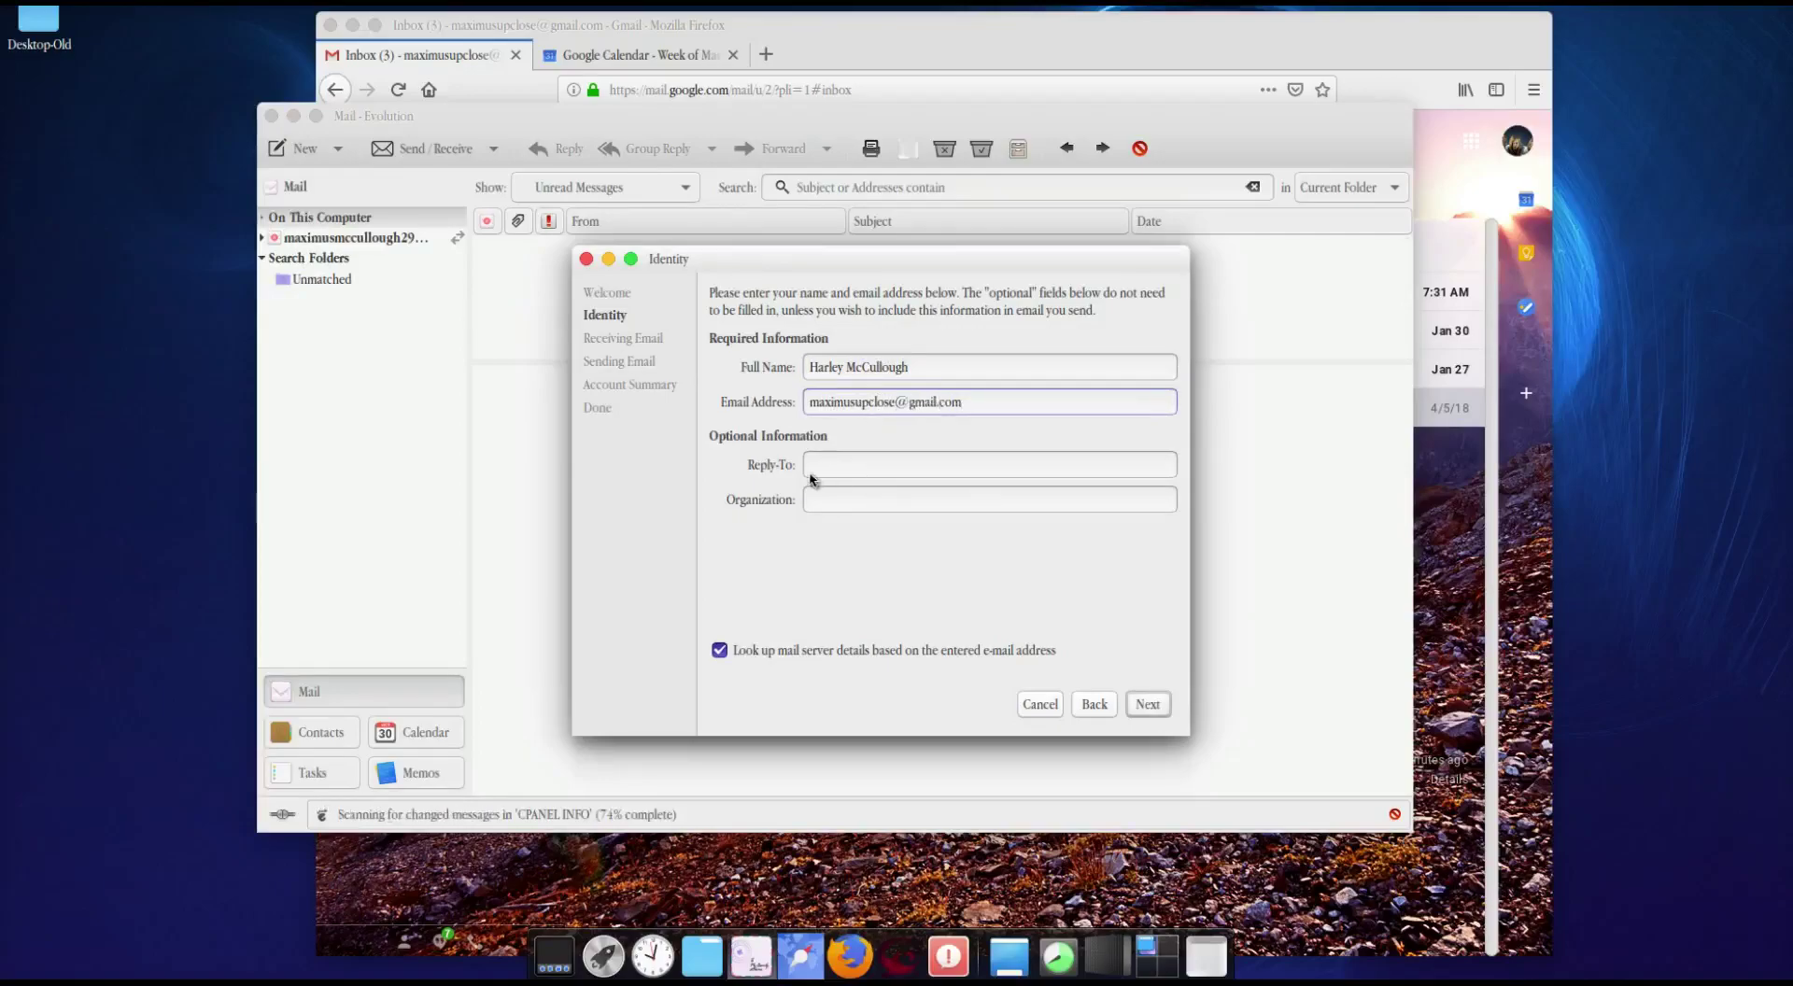
left_click(846, 469)
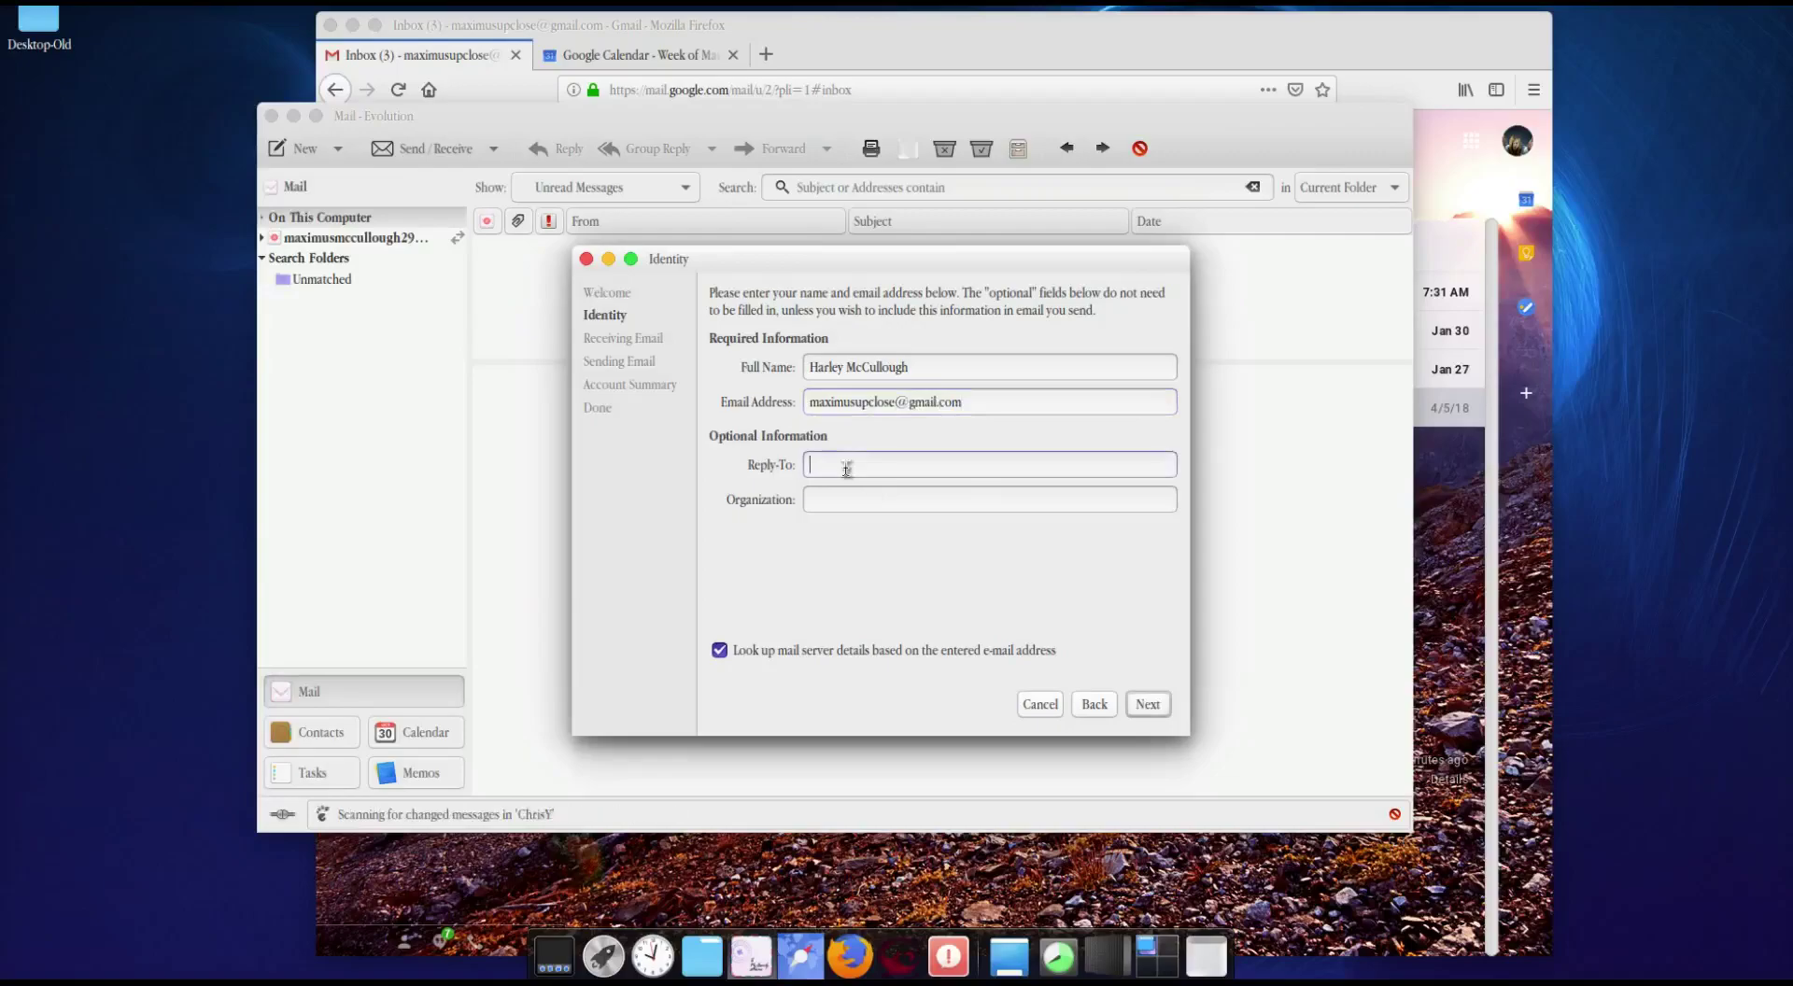
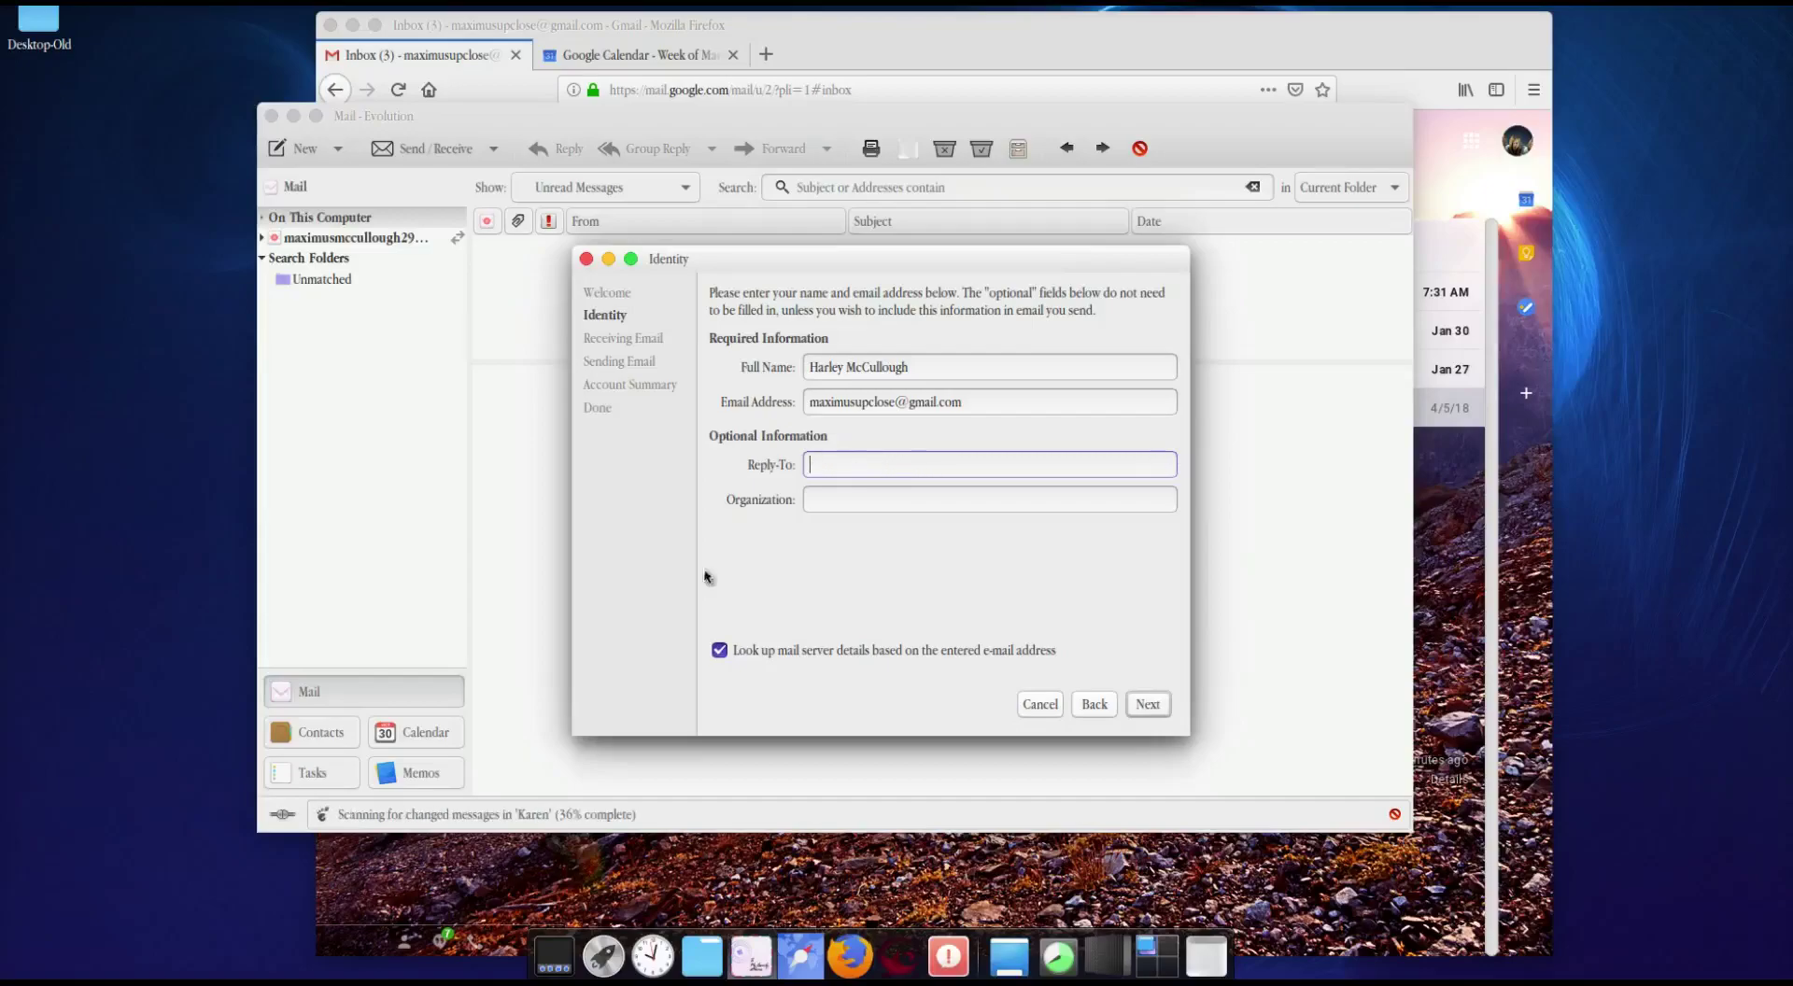
Step: Change the incoming IMAP+ server from imap.googlemail.com to imap.gmail.com, port 993 with TLS
left_click(1147, 705)
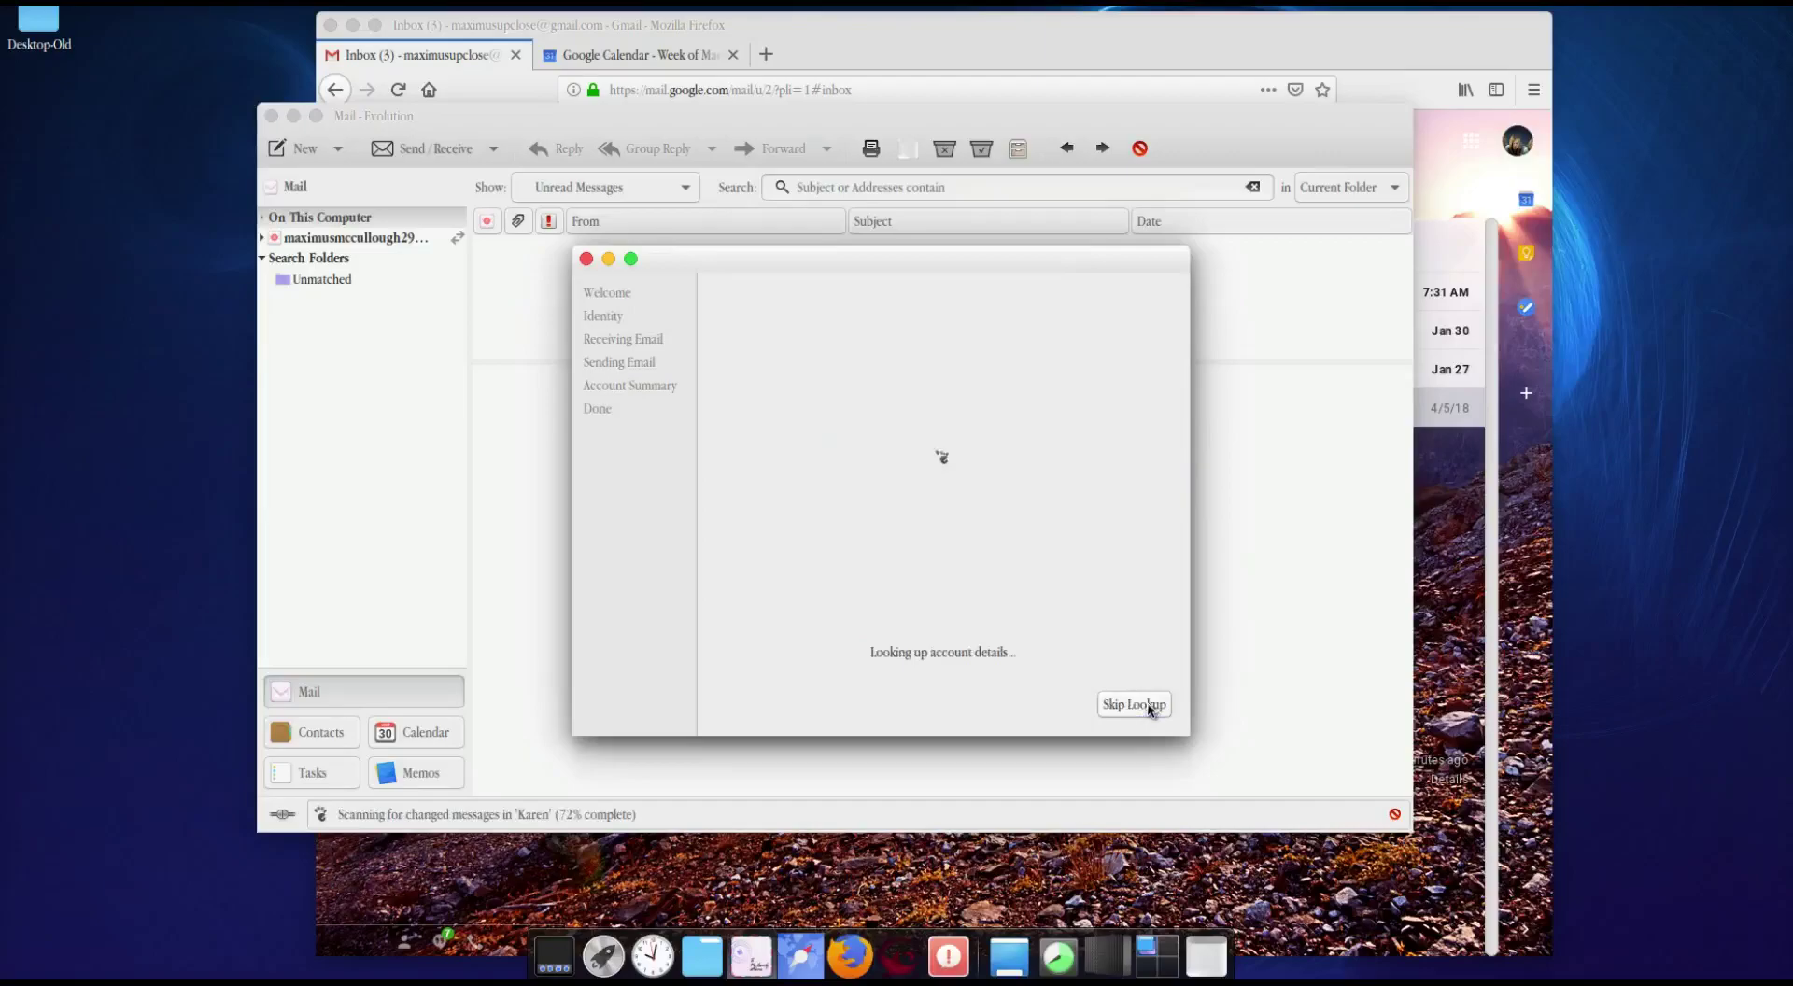
triple_click(984, 361)
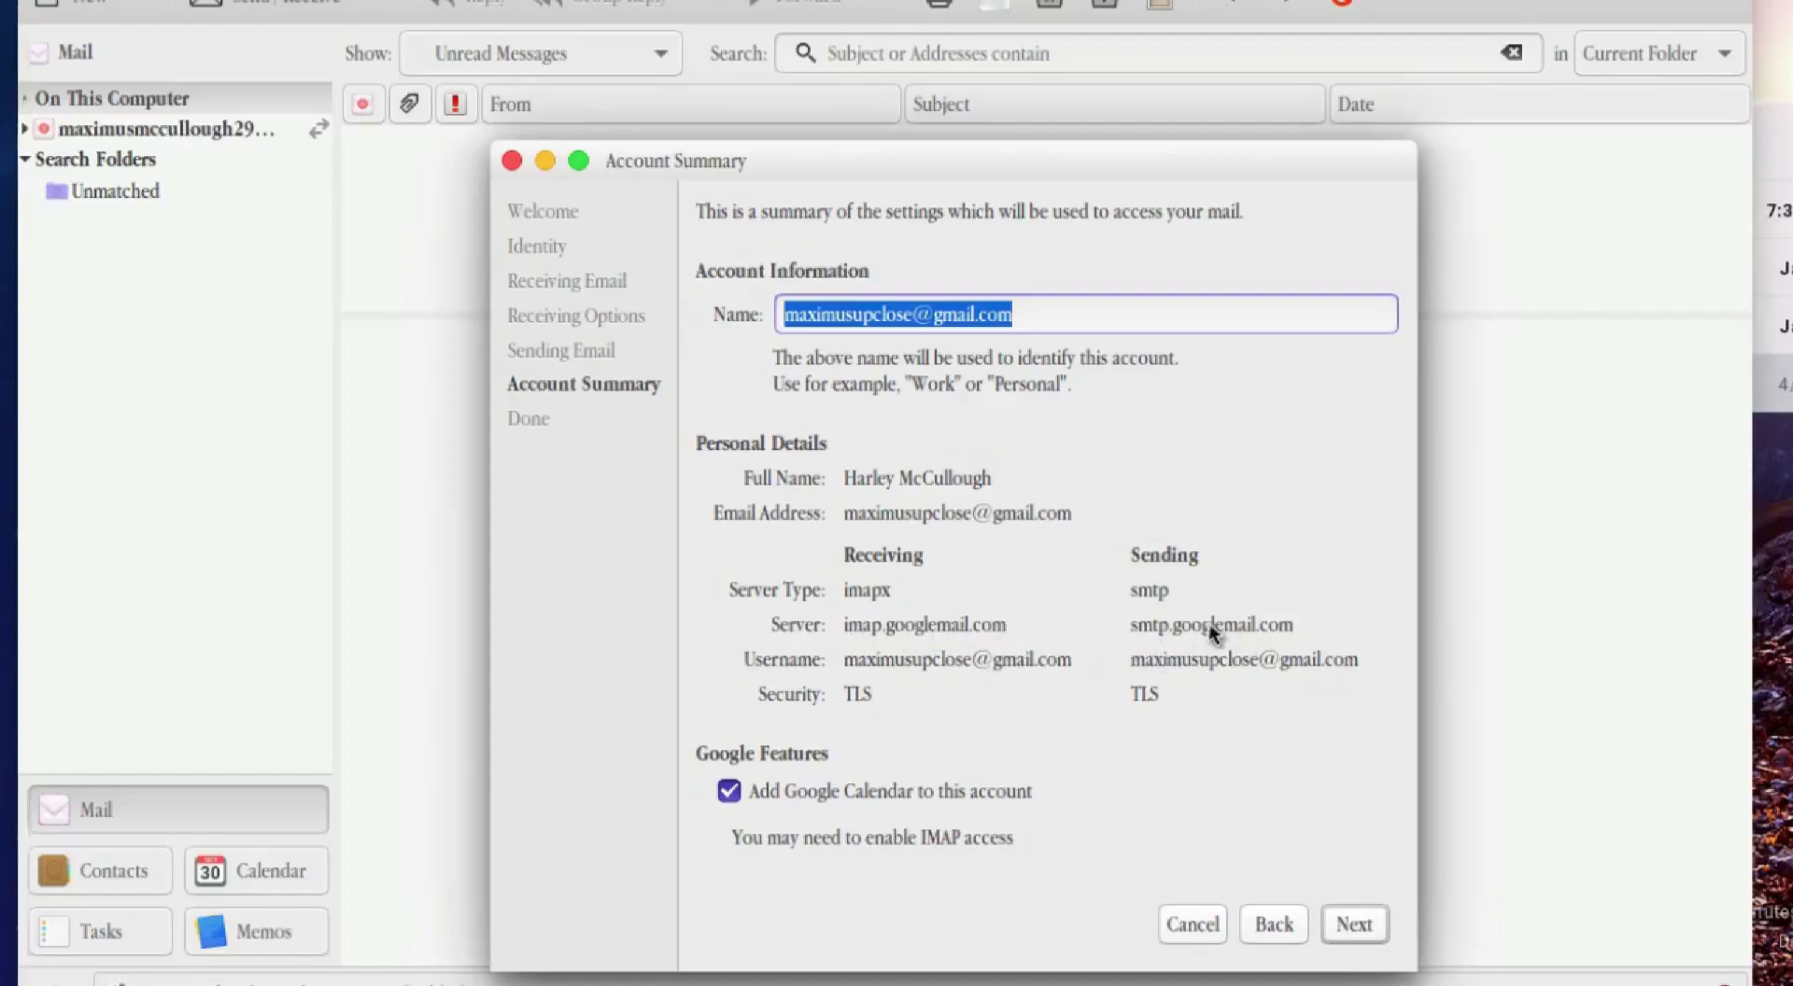
left_click(1281, 935)
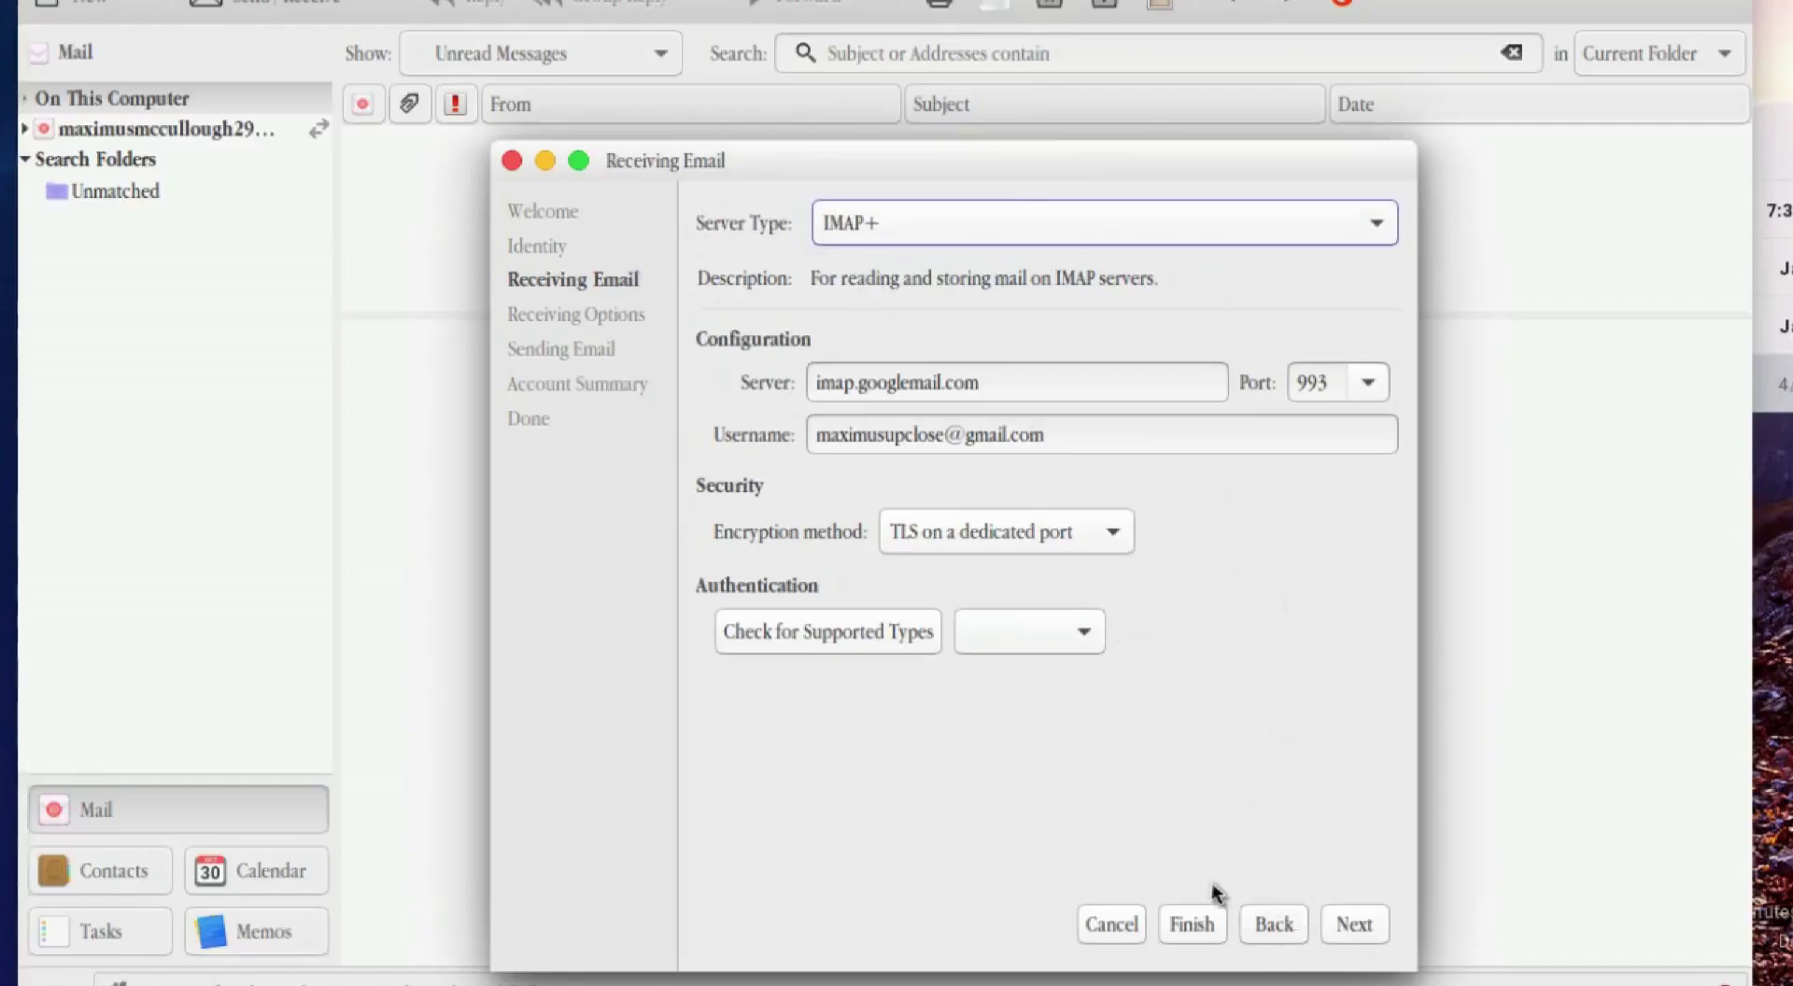
left_click(1272, 928)
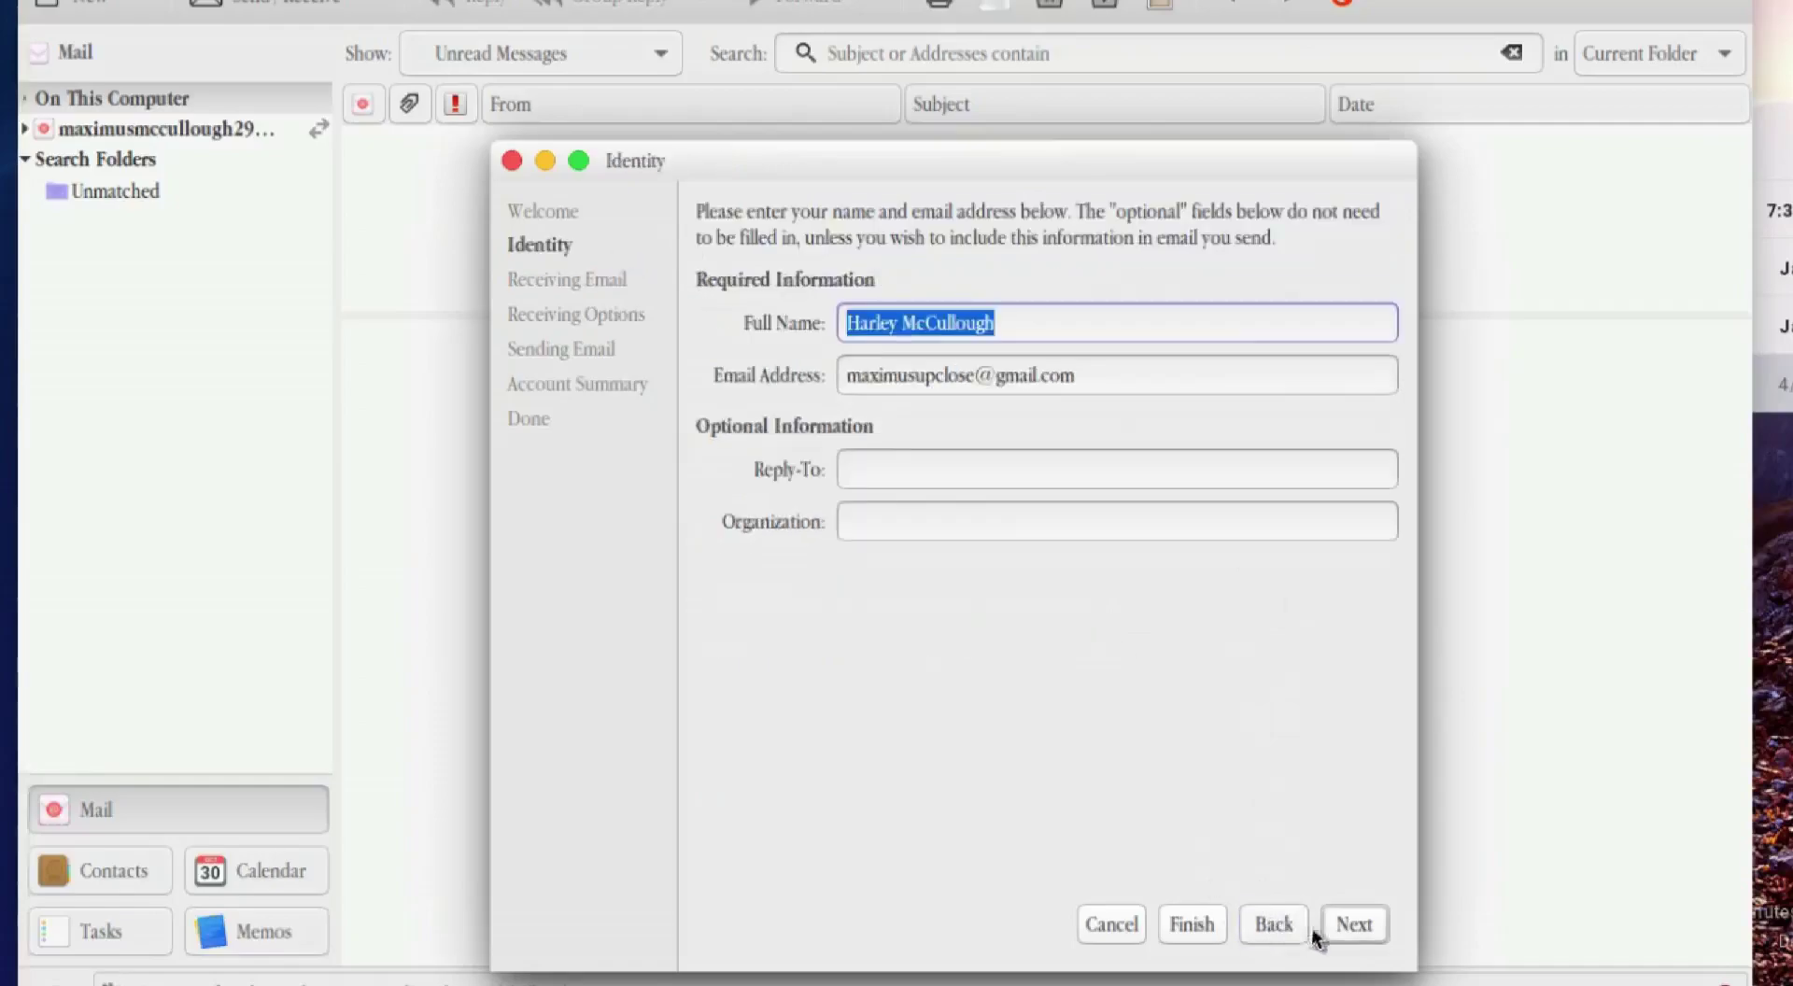
left_click(1353, 929)
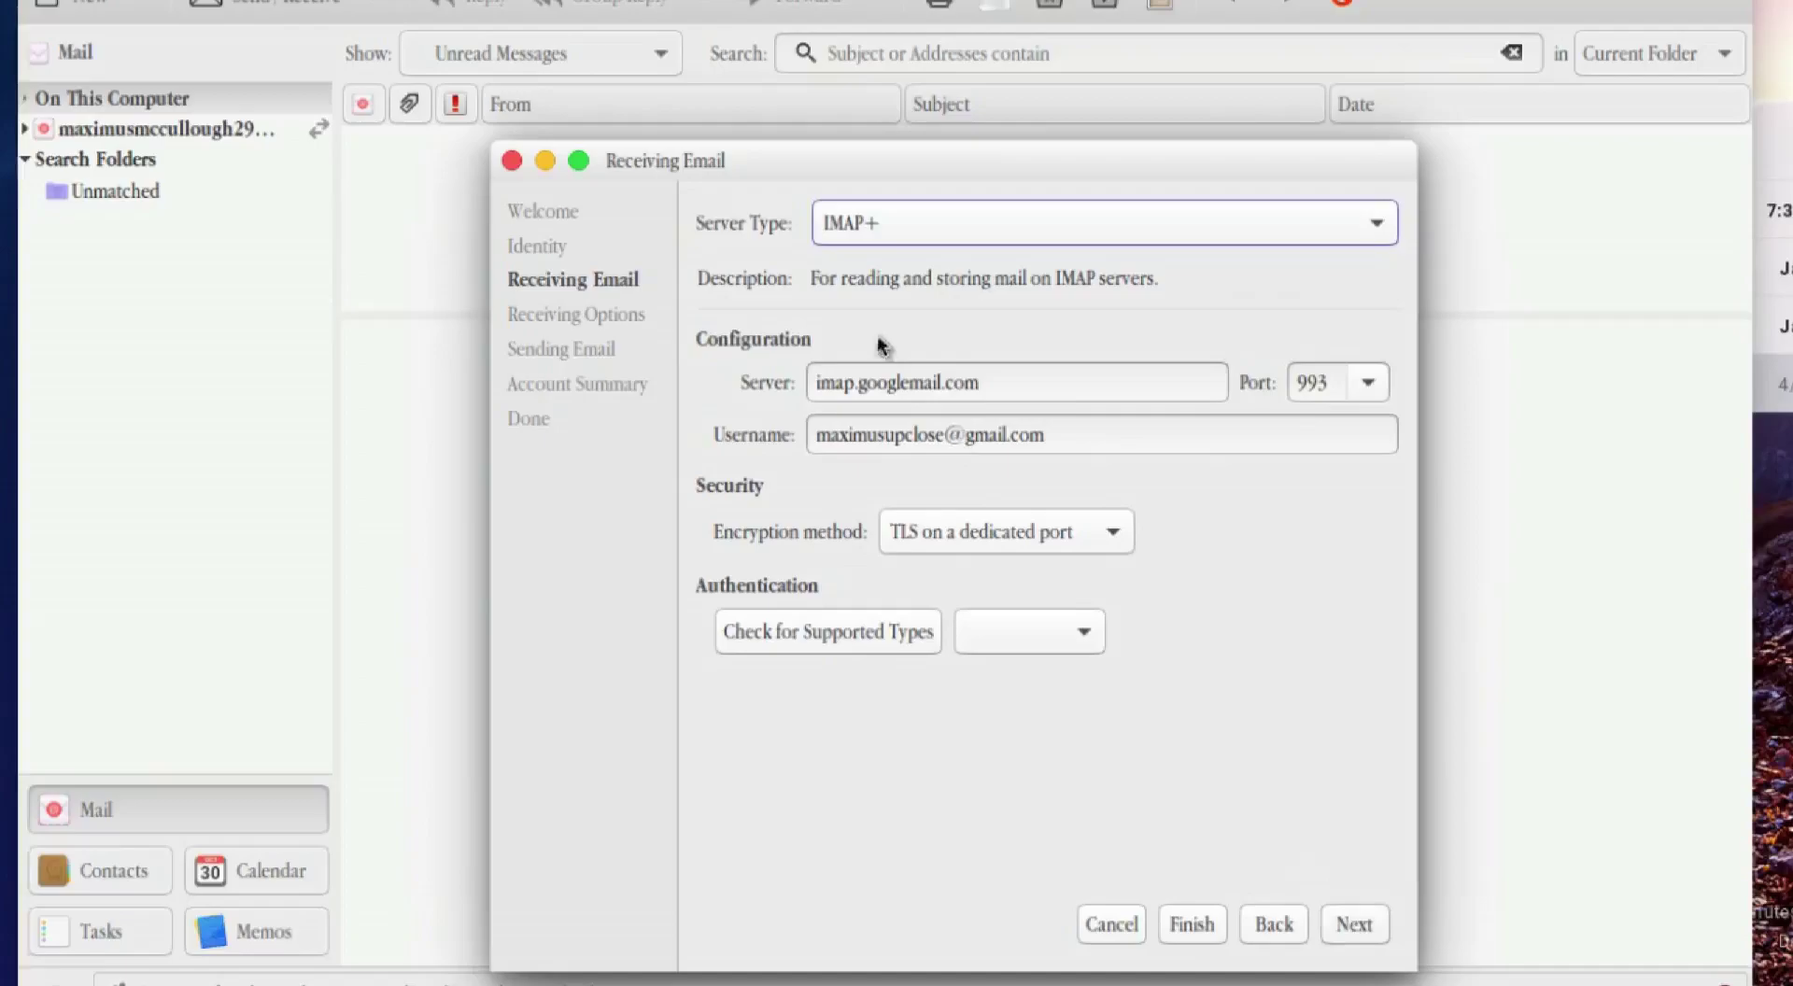
double_click(879, 383)
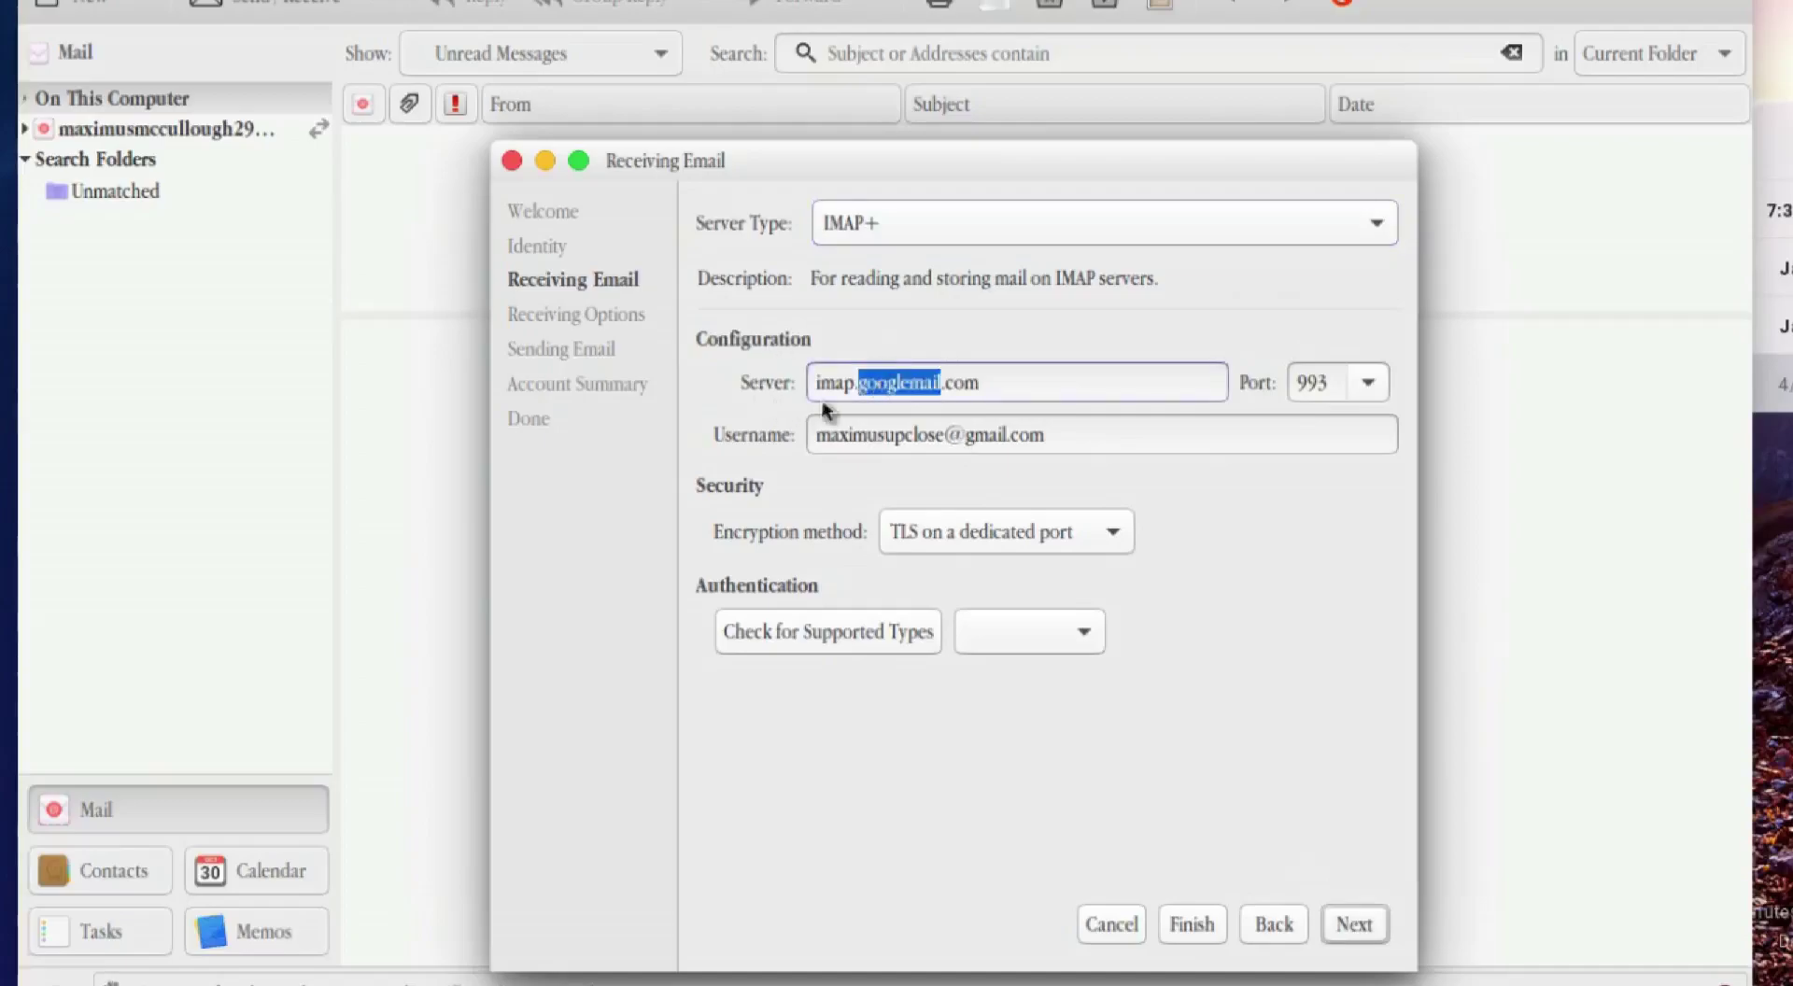
type("gmail")
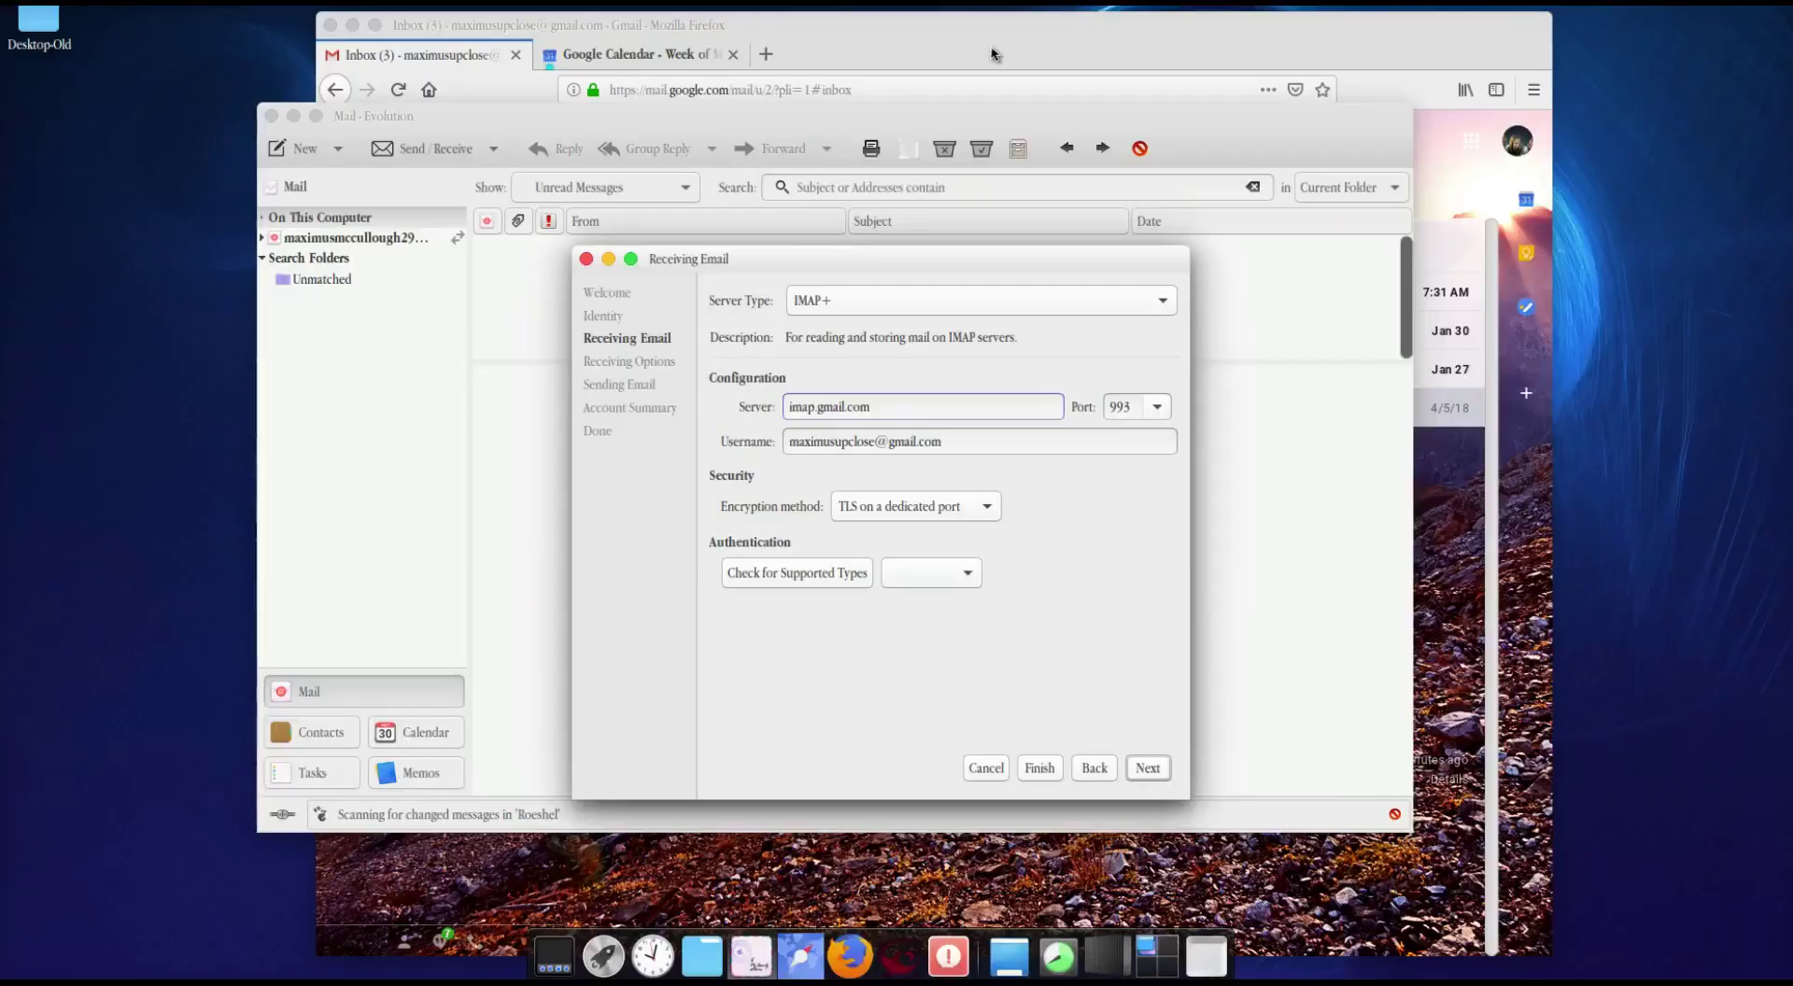
Step: Select Enable IMAP on Gmail's Forwarding and POP/IMAP settings tab and save the changes
left_click(1117, 24)
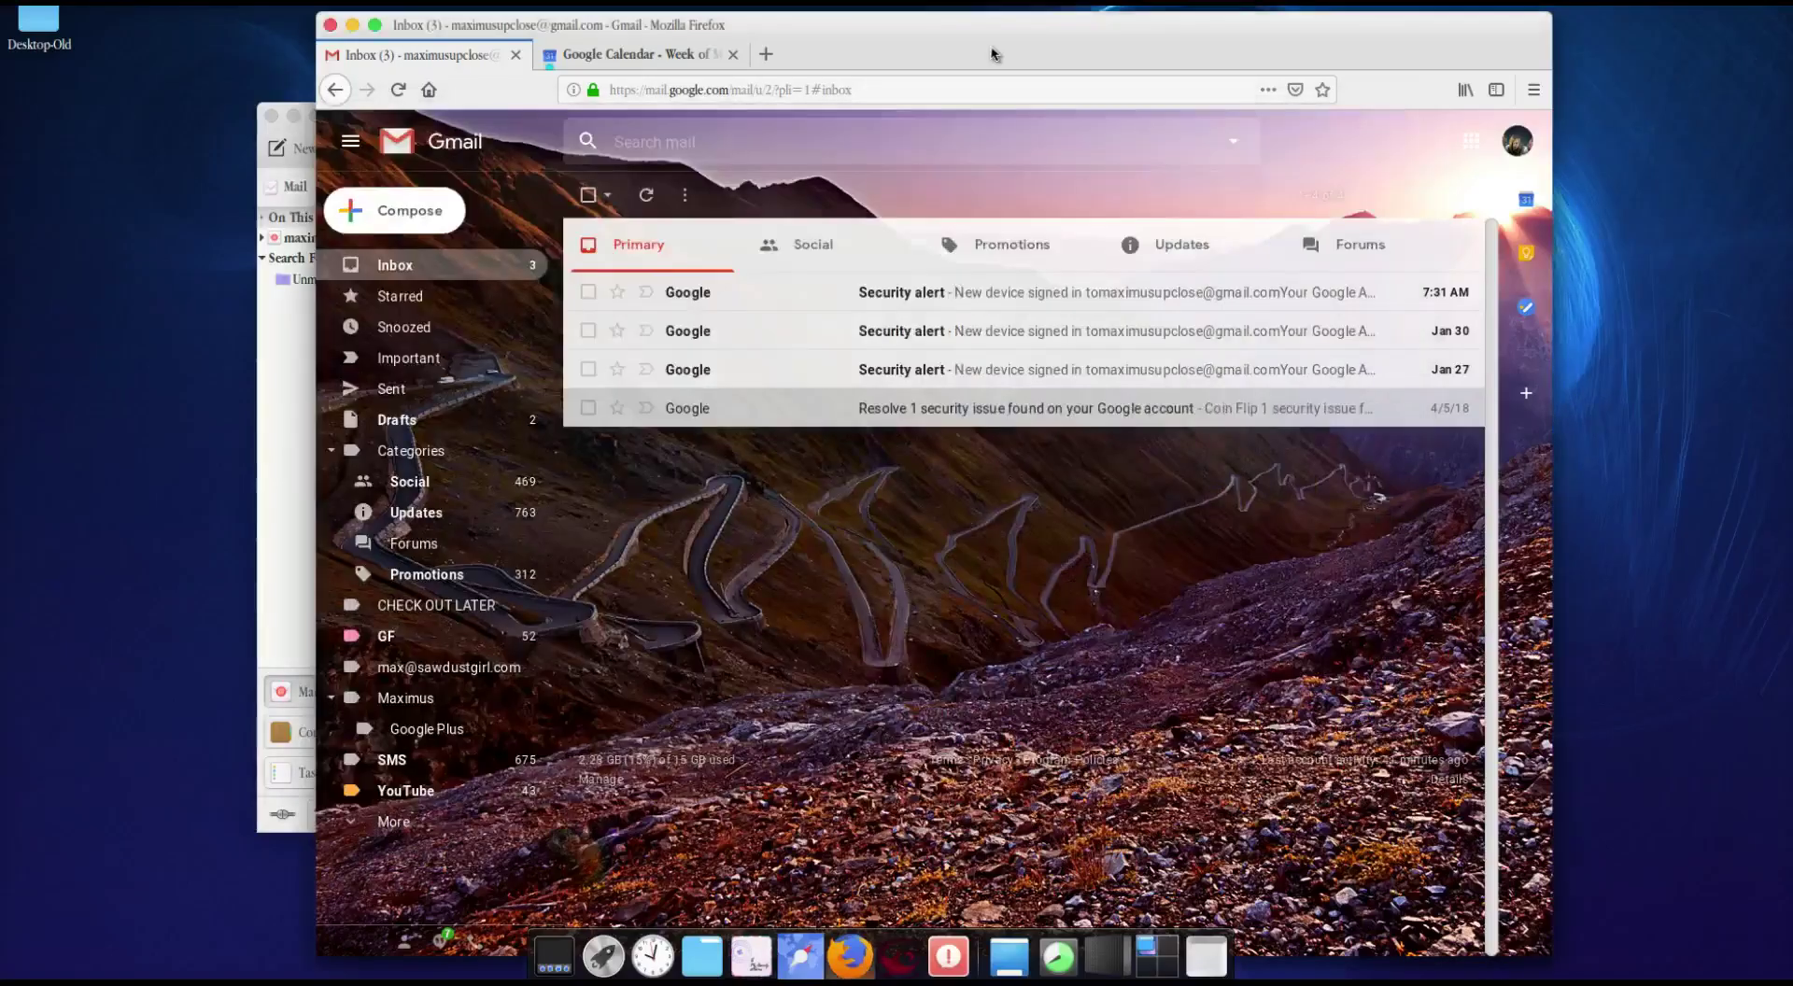
left_click(1448, 201)
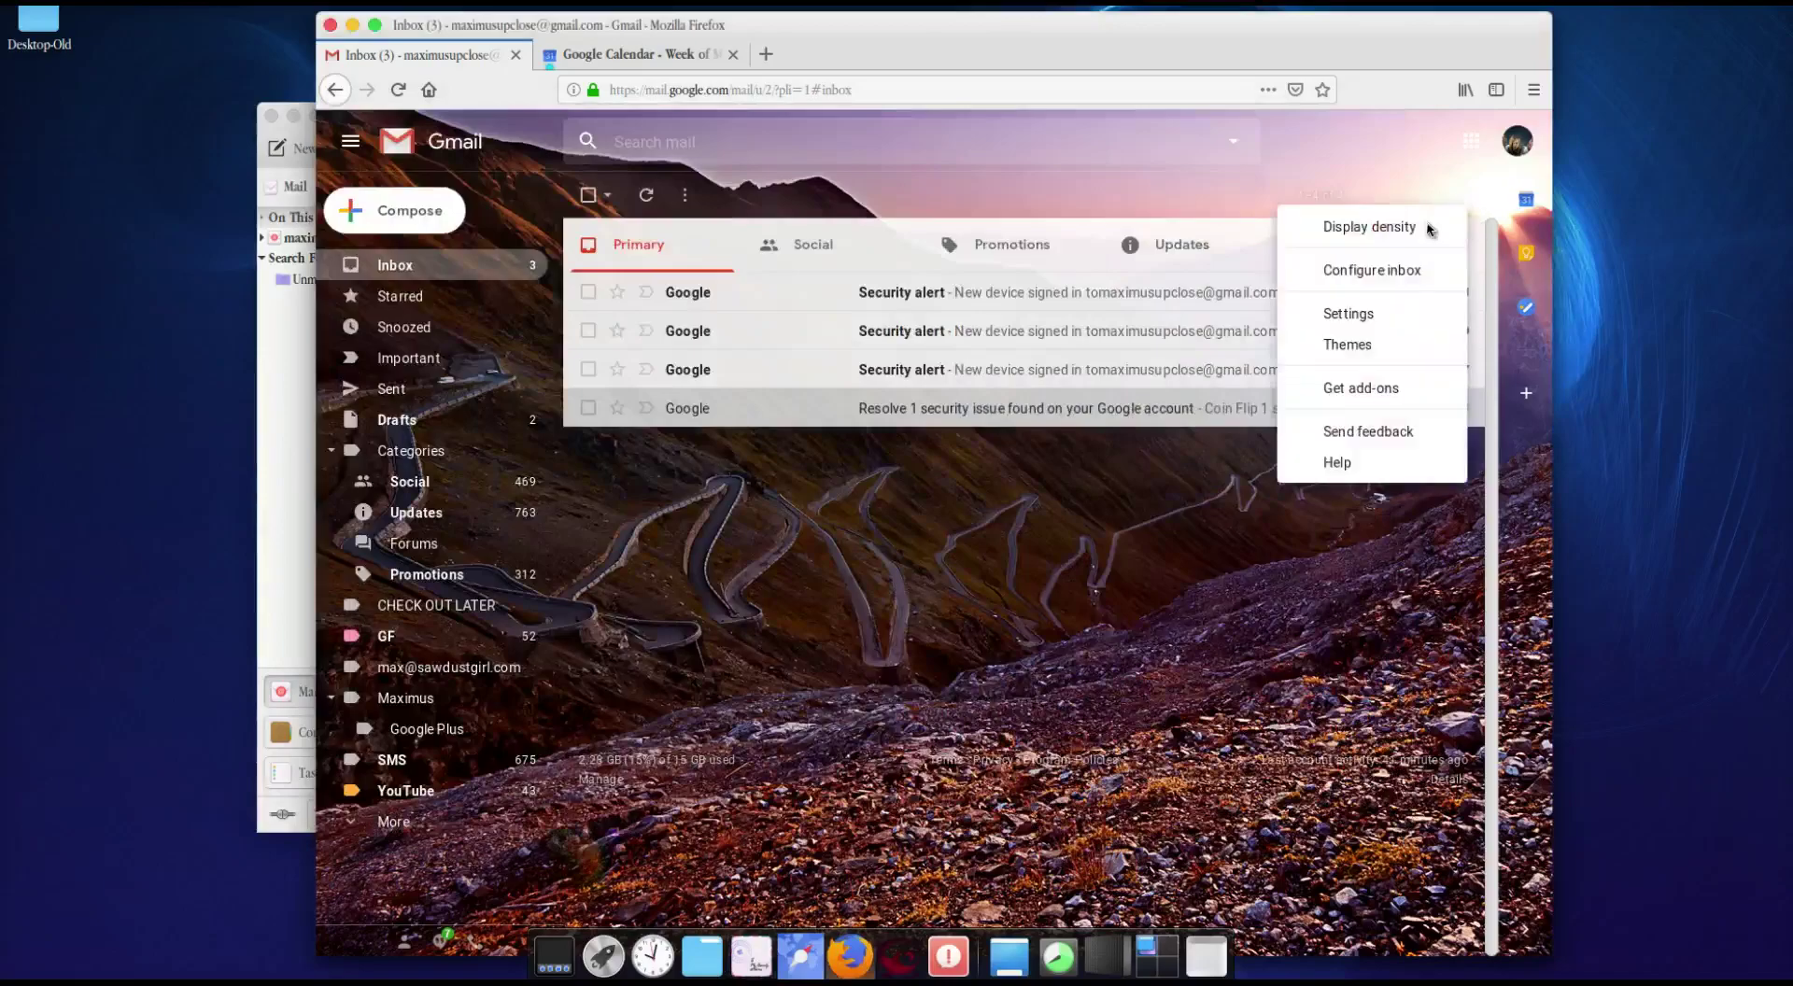
left_click(1373, 329)
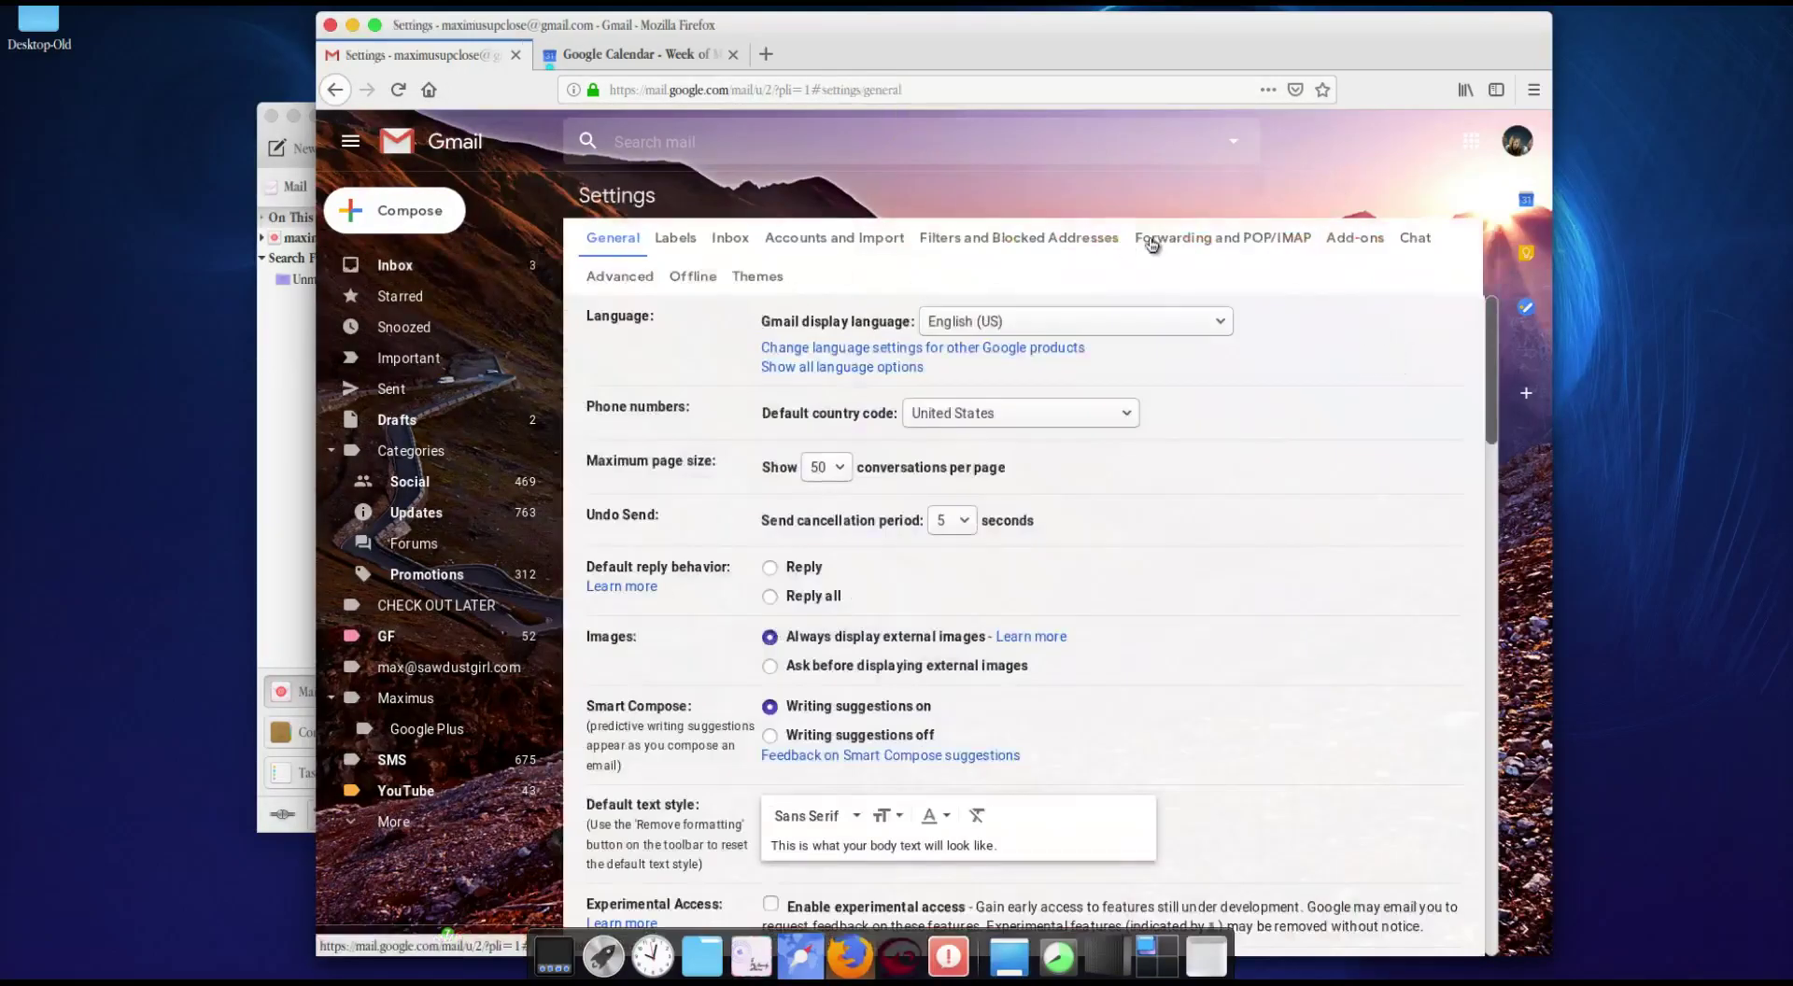
left_click(1190, 241)
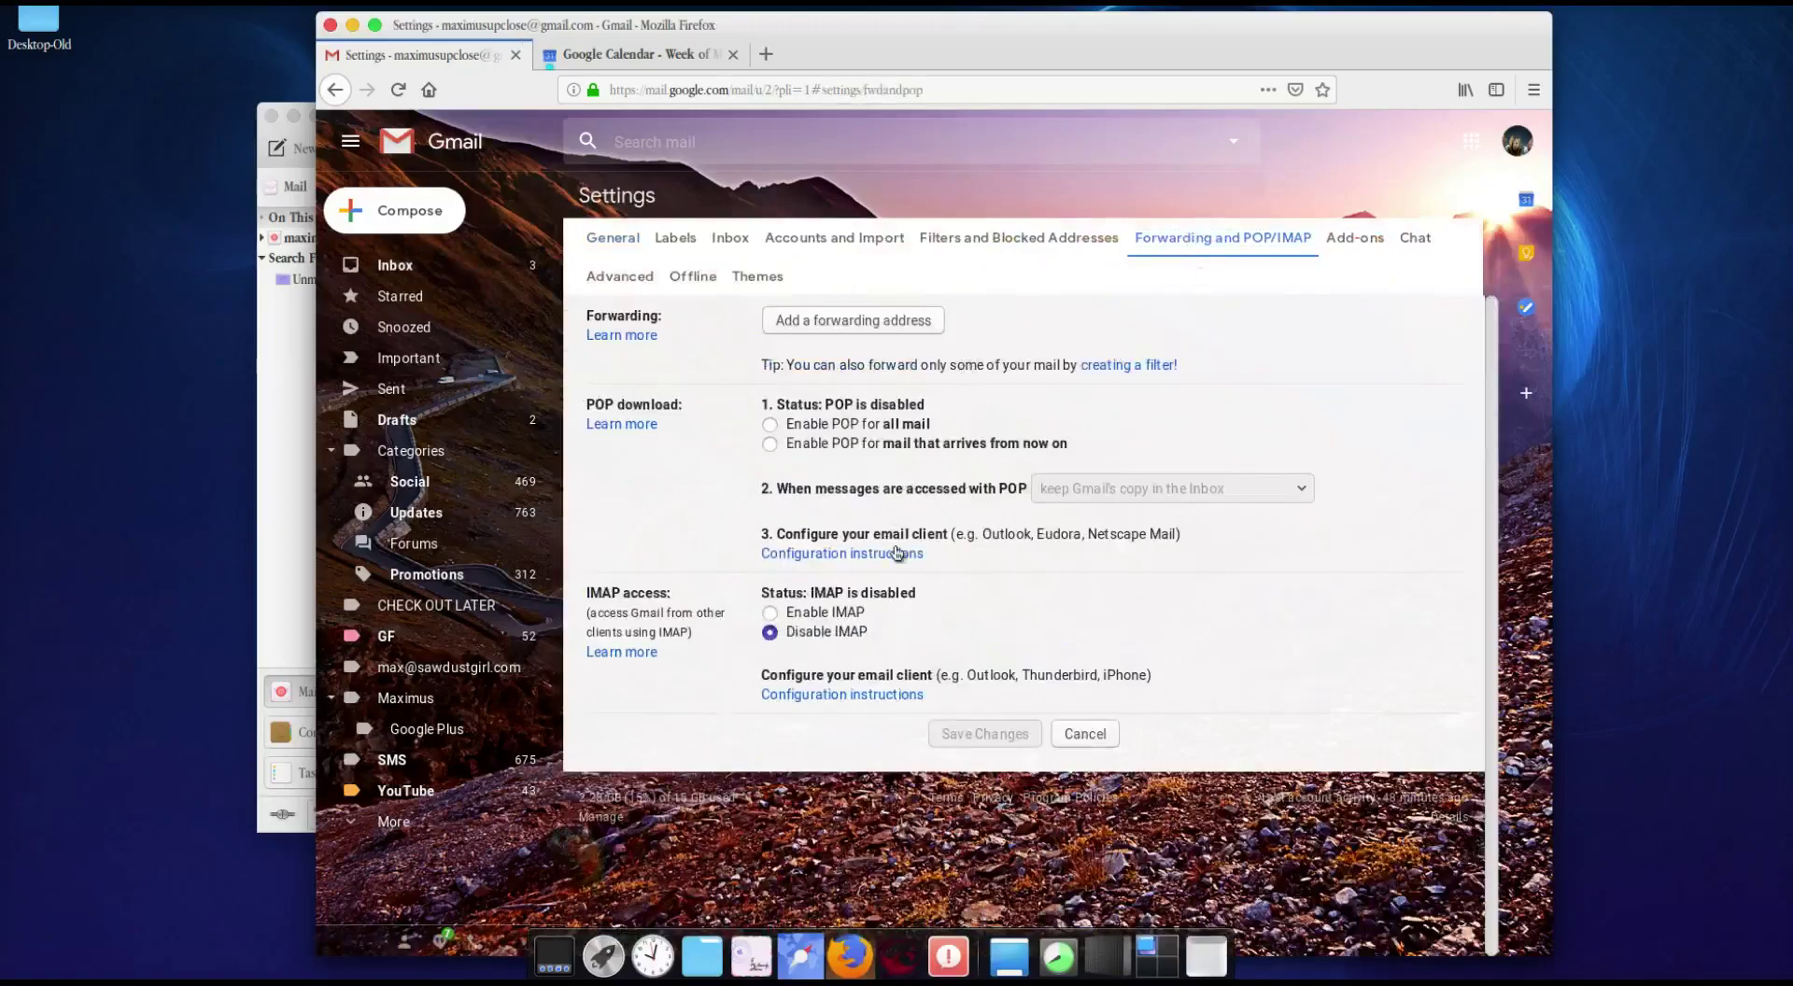
left_click_drag(597, 606, 701, 605)
left_click(770, 614)
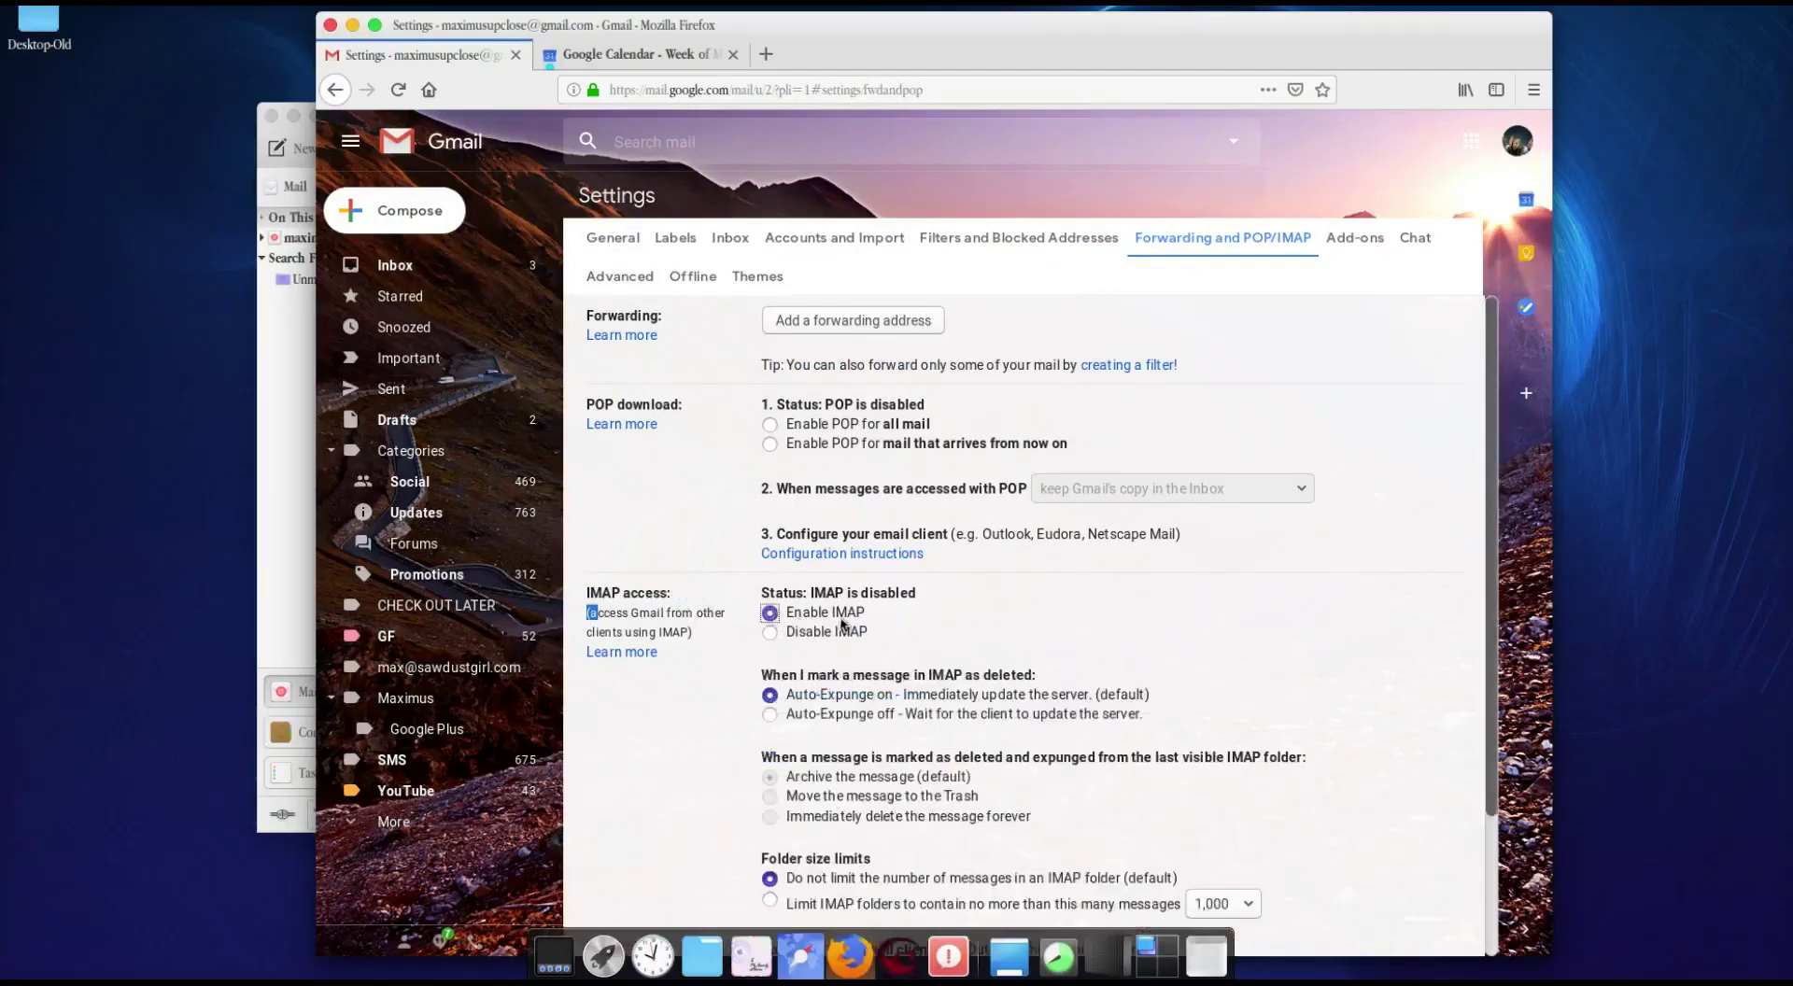
scroll(933, 747, "down", 3)
scroll(1027, 868, "up", 1)
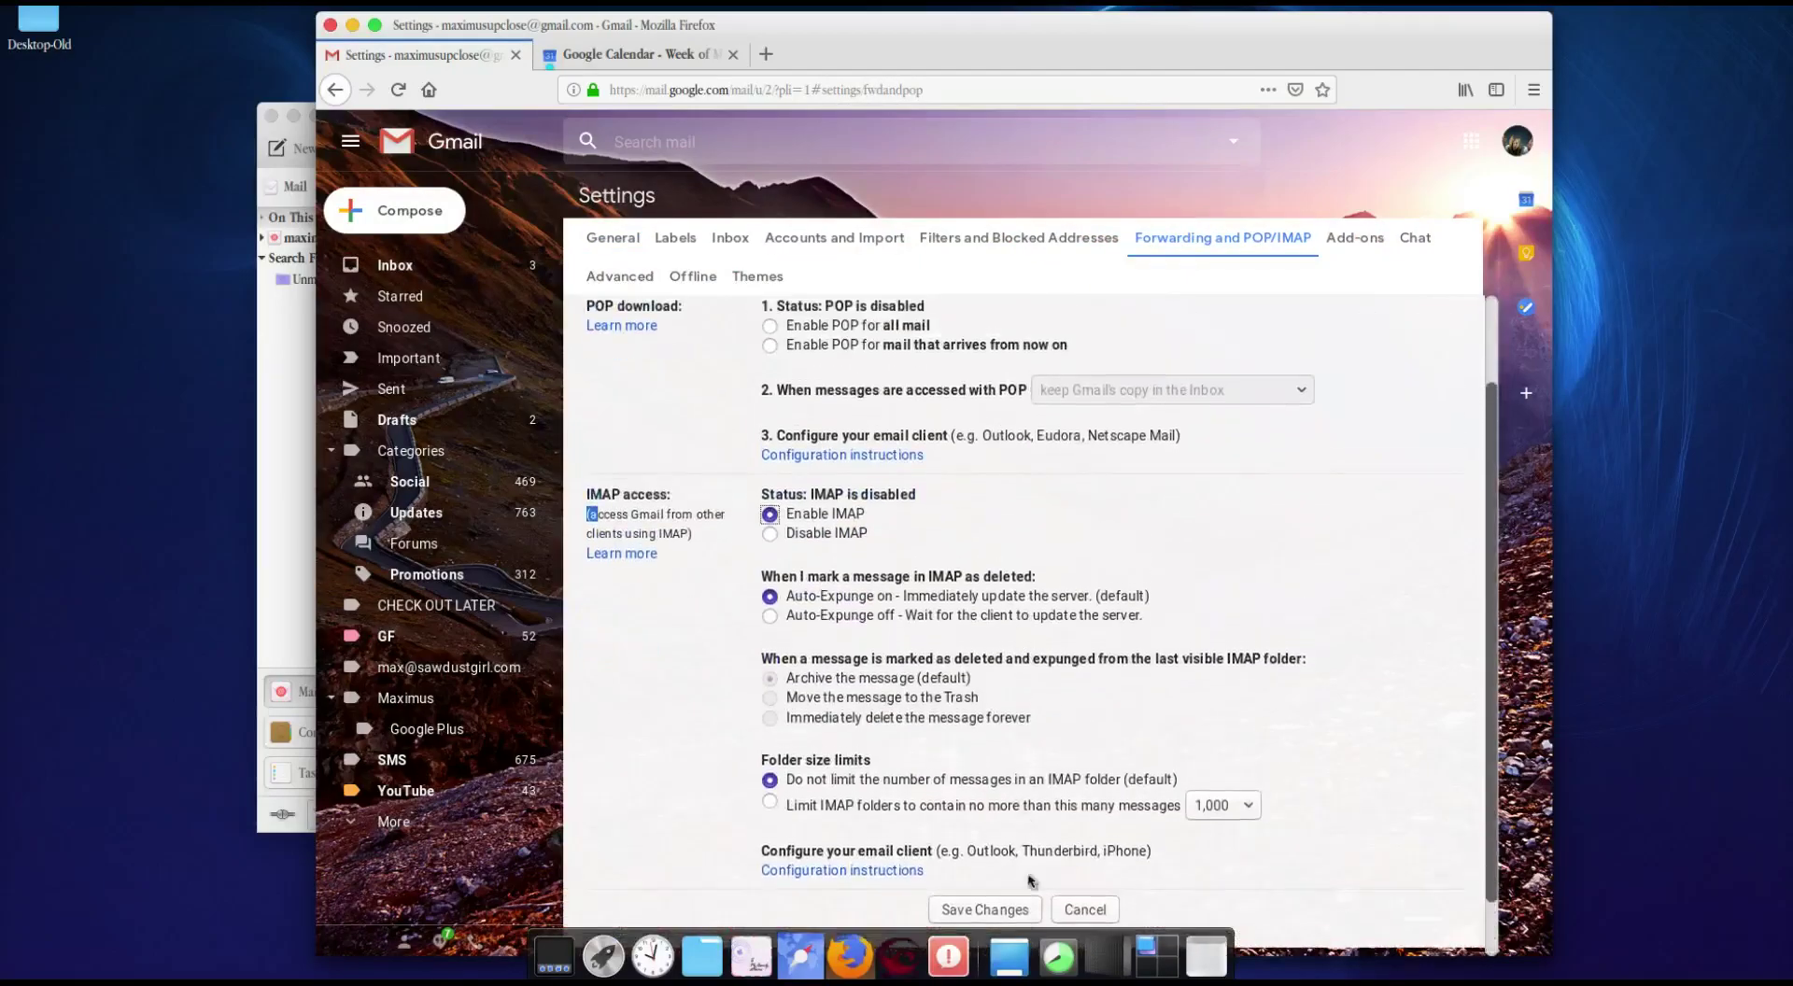
left_click(1006, 917)
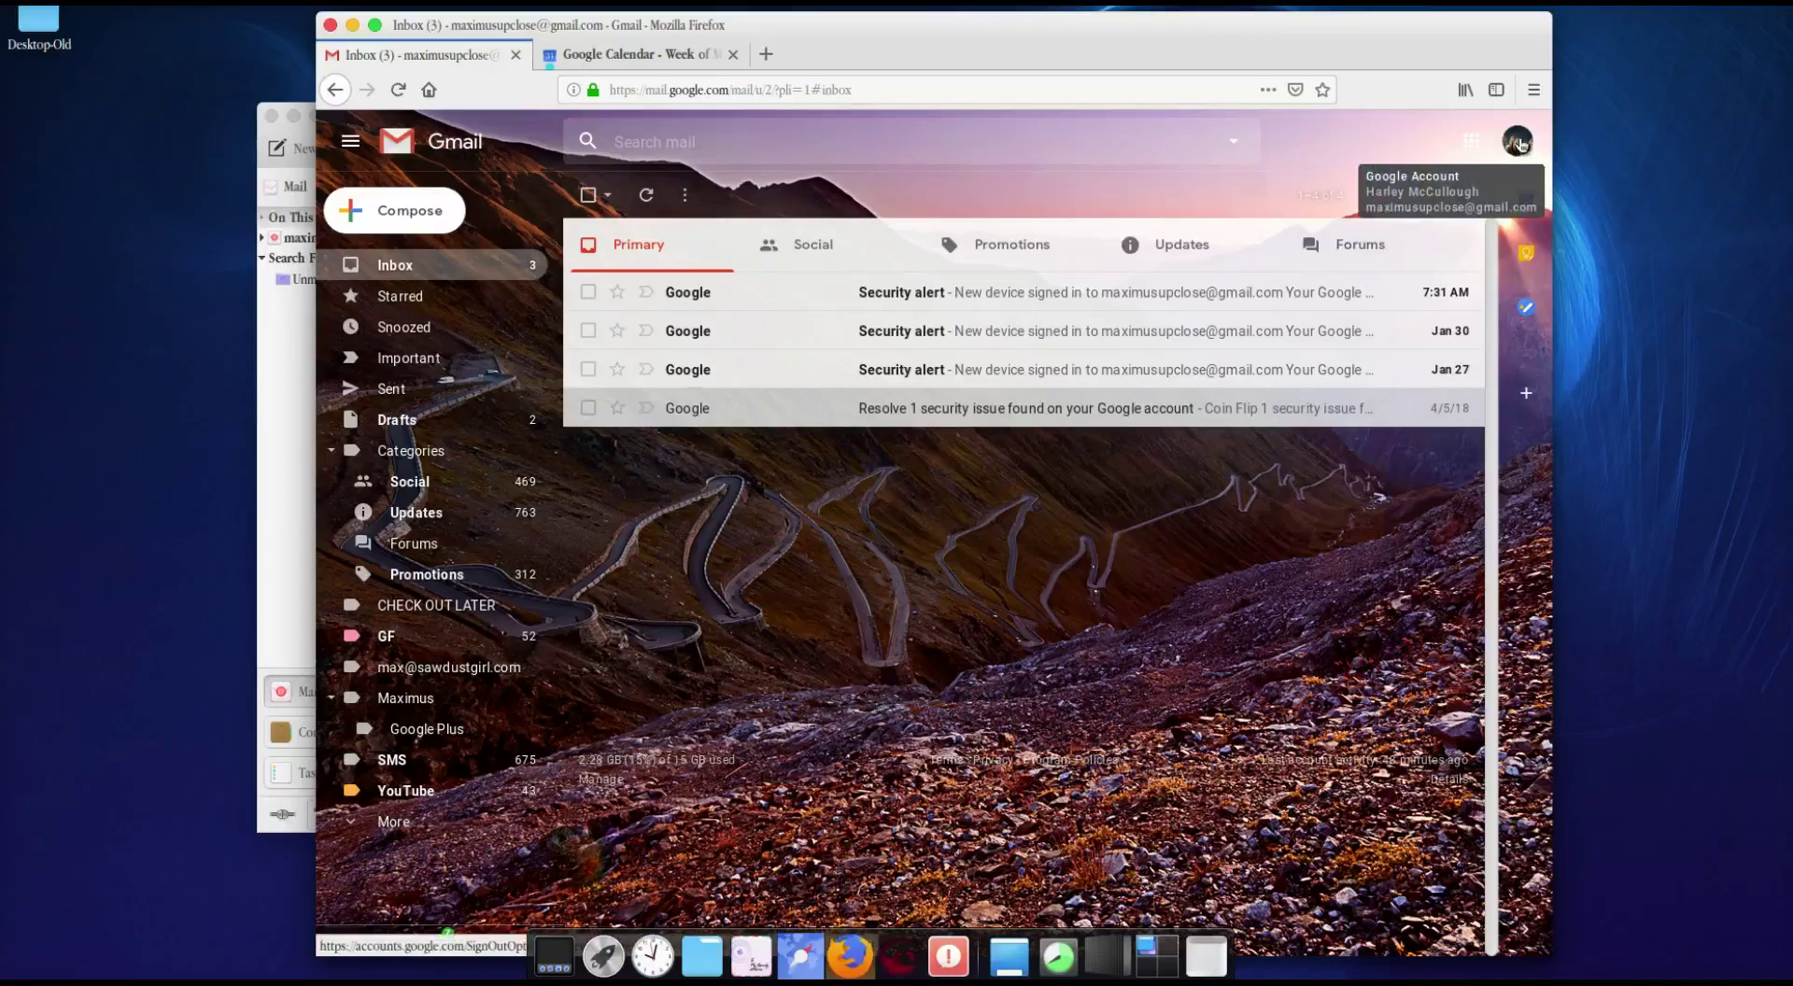
Step: Switch Less secure app access ON in the Google Account's Security settings, then return to Evolution
left_click(1518, 141)
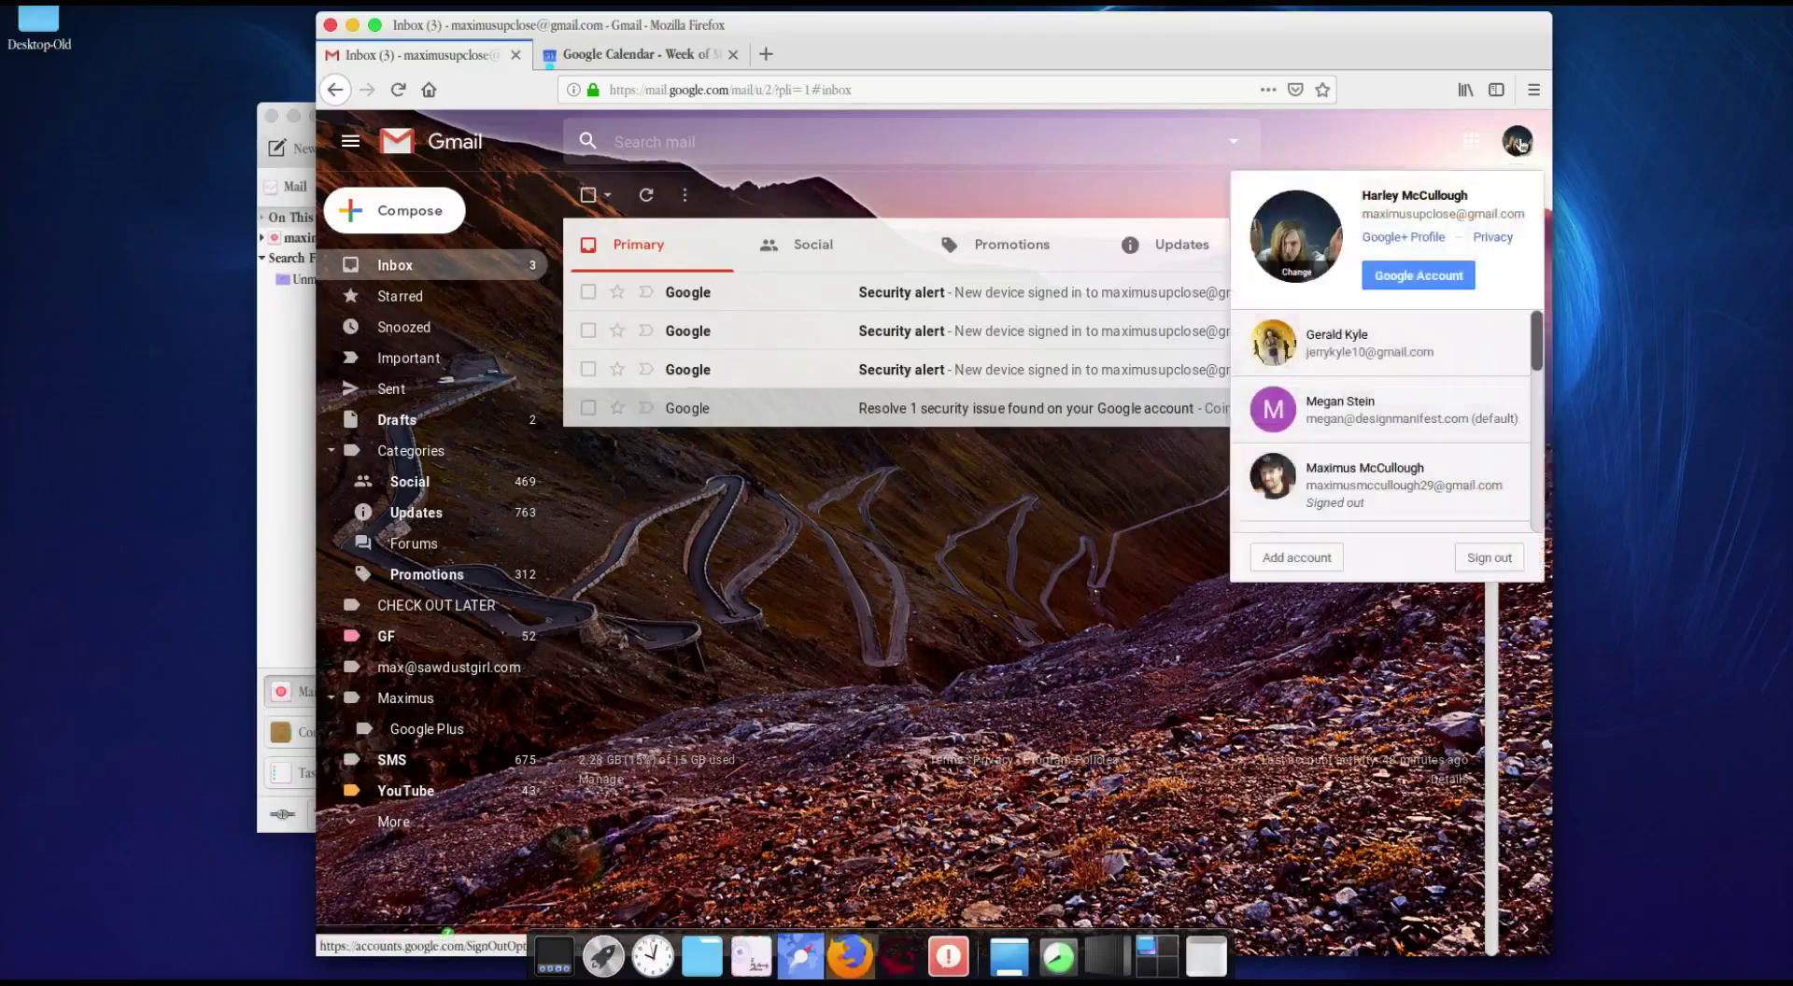
left_click(1405, 276)
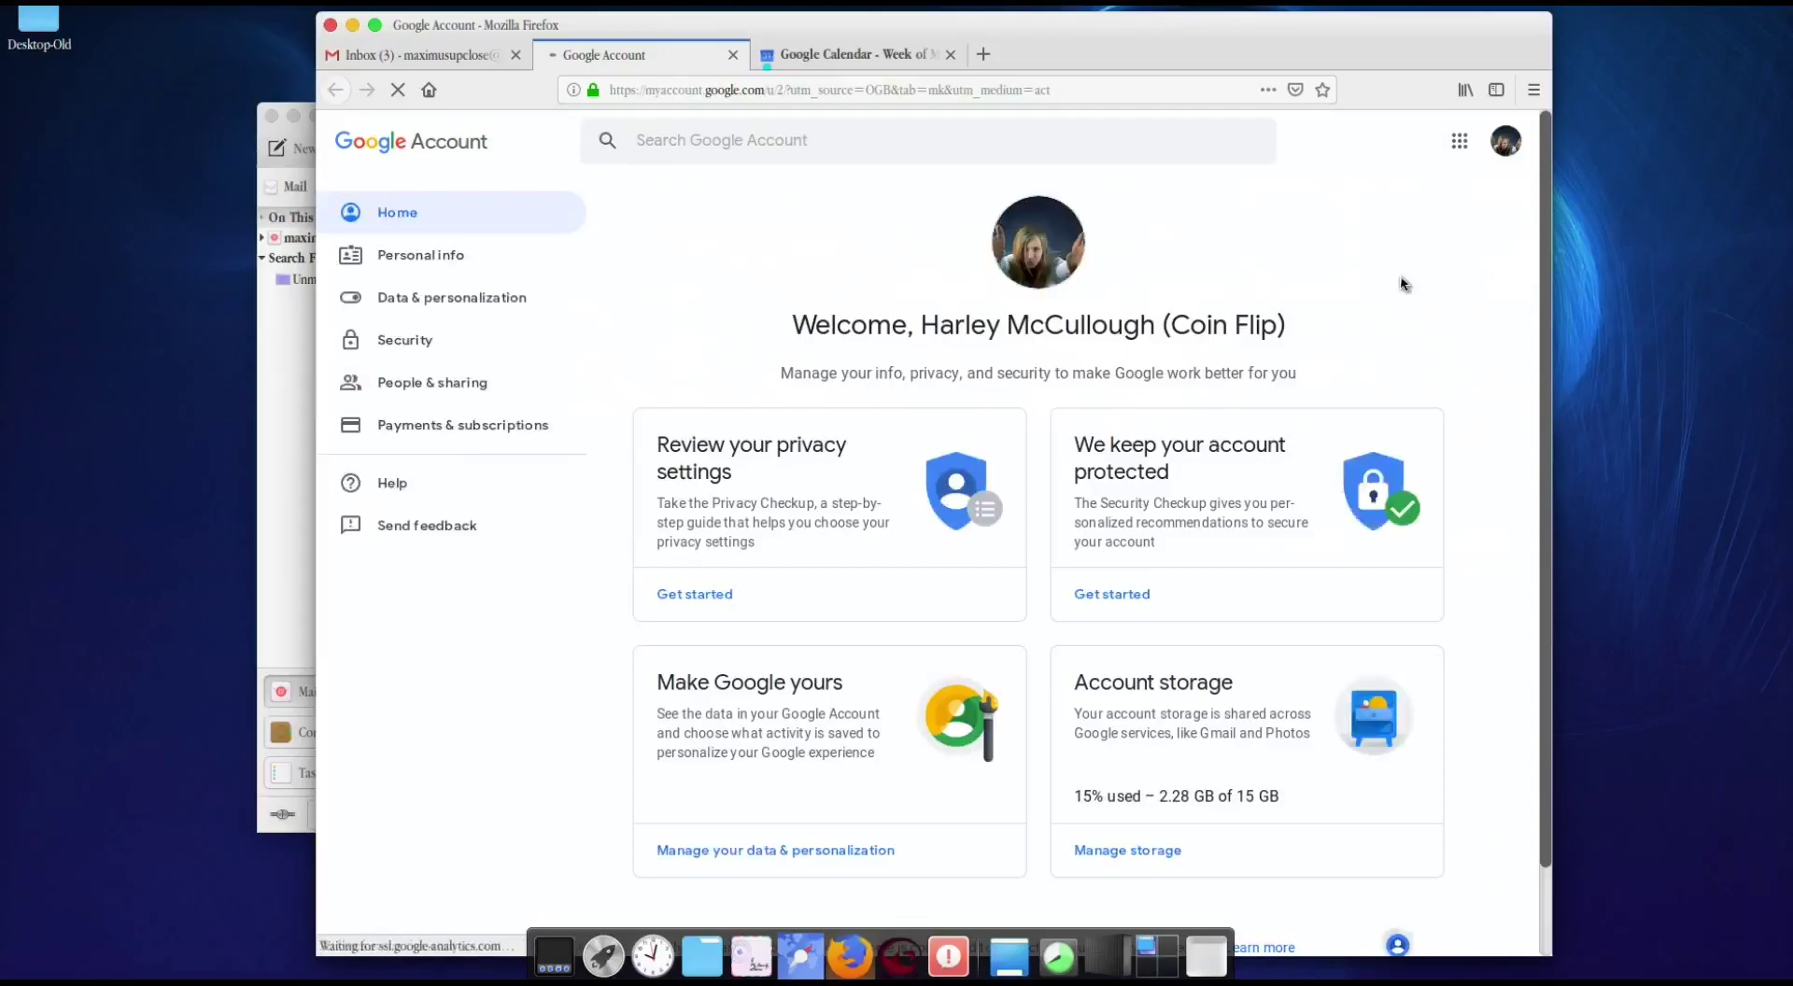
left_click(406, 339)
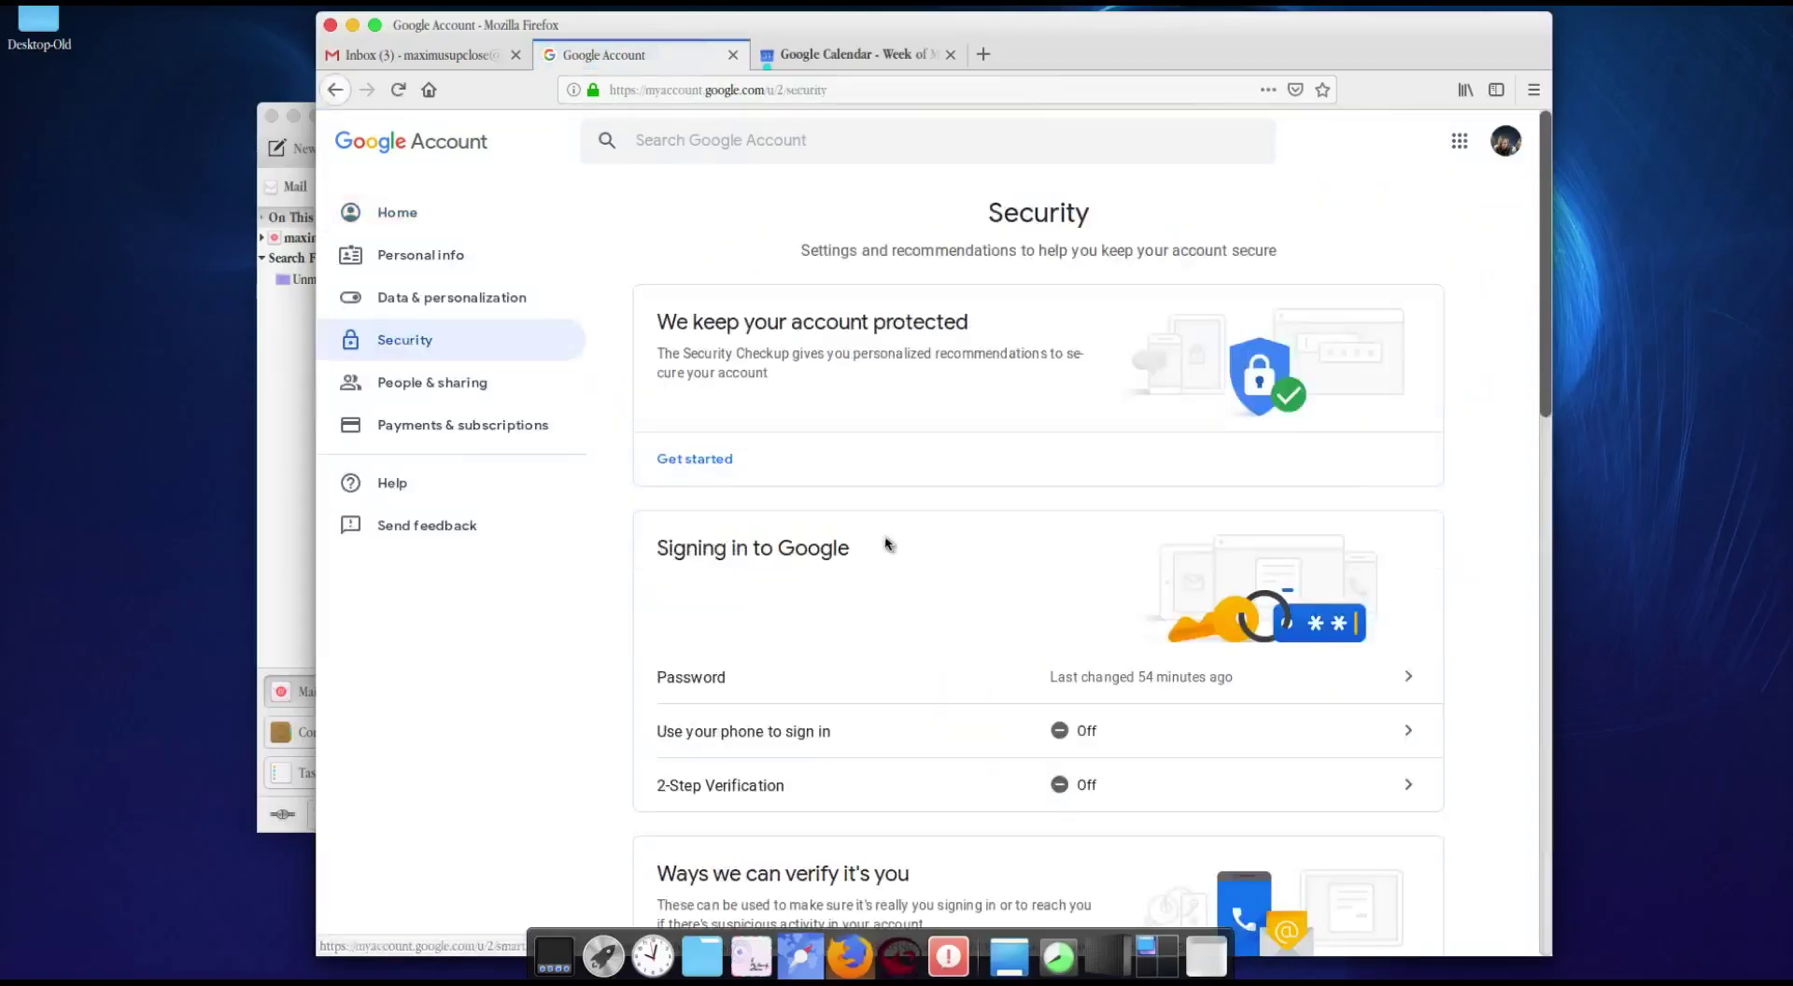
scroll(887, 543, "down", 6)
scroll(887, 543, "down", 5)
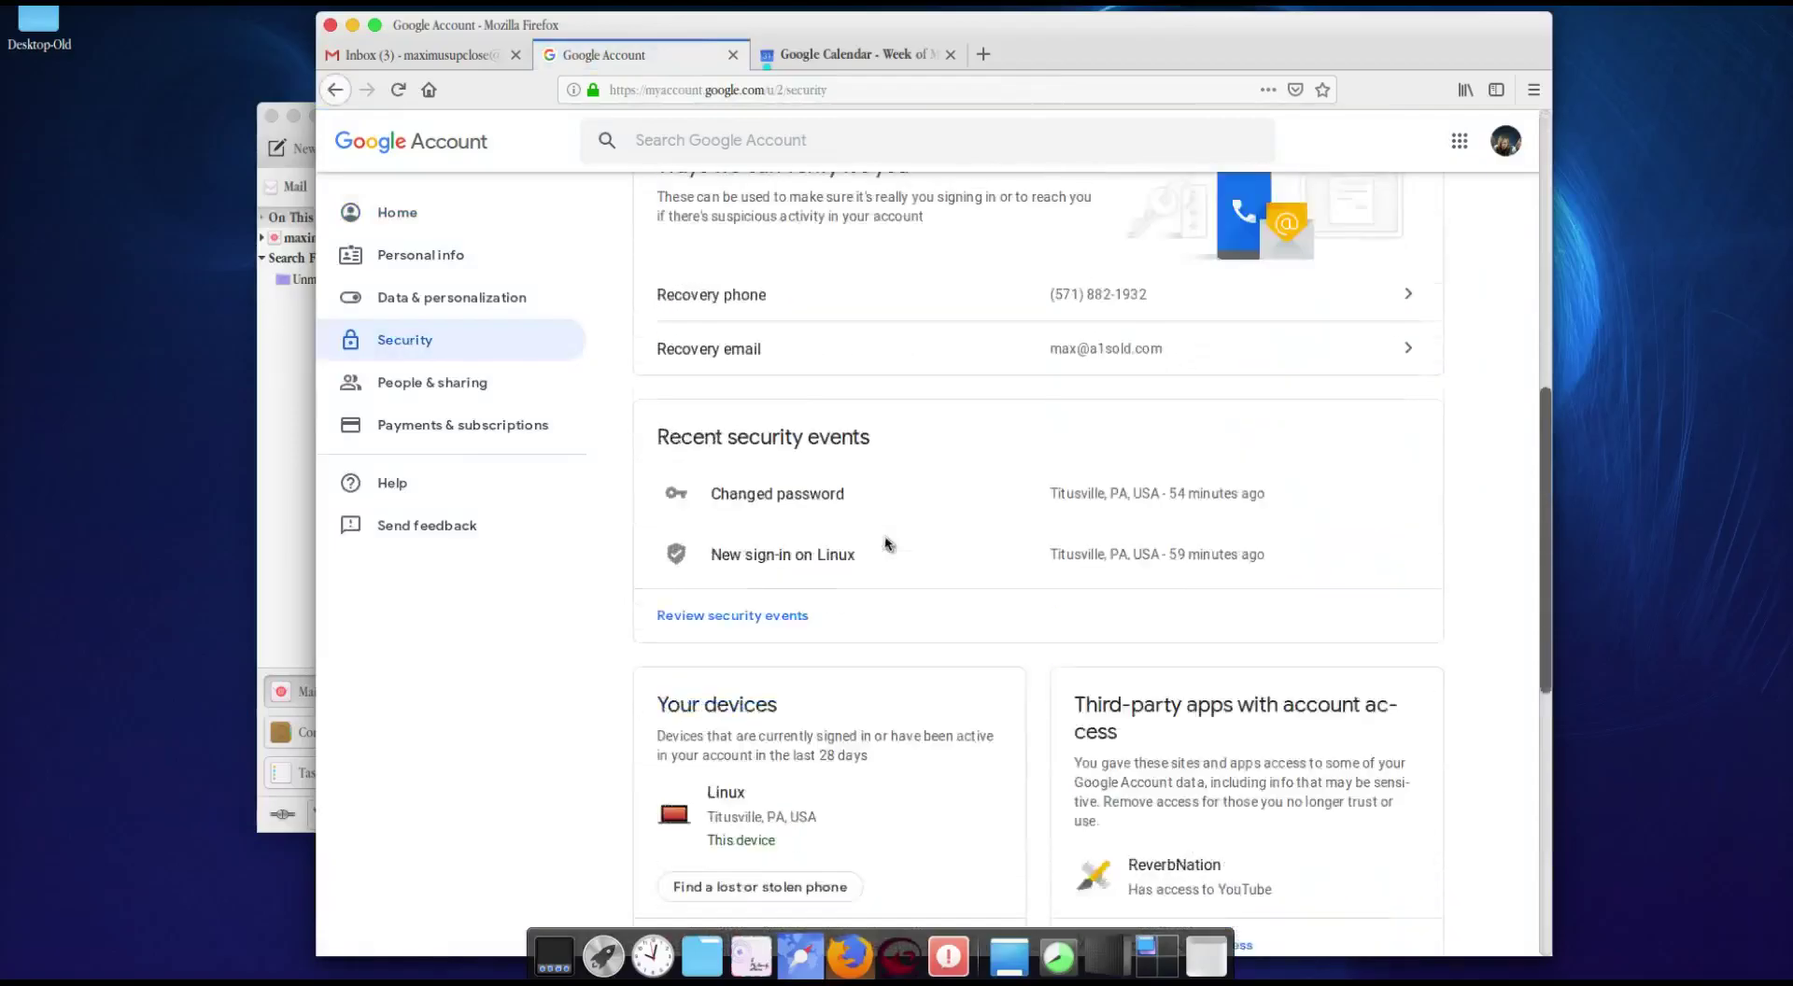
scroll(886, 543, "down", 3)
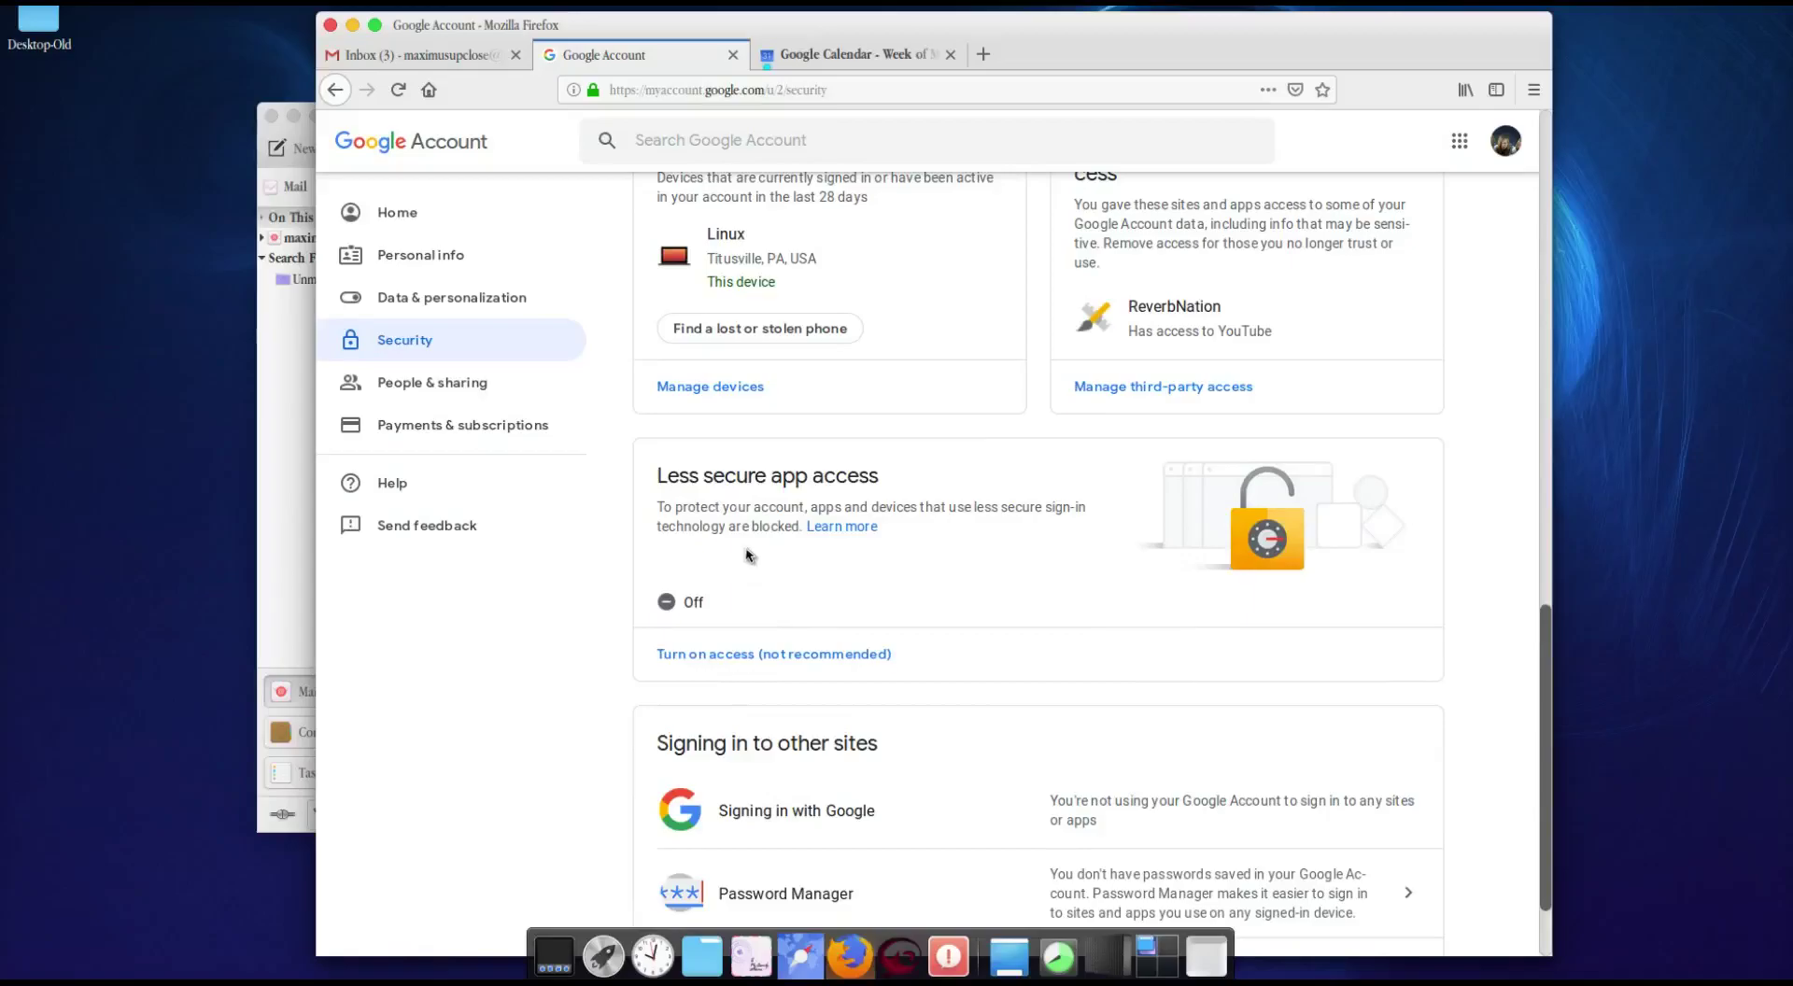
left_click(771, 654)
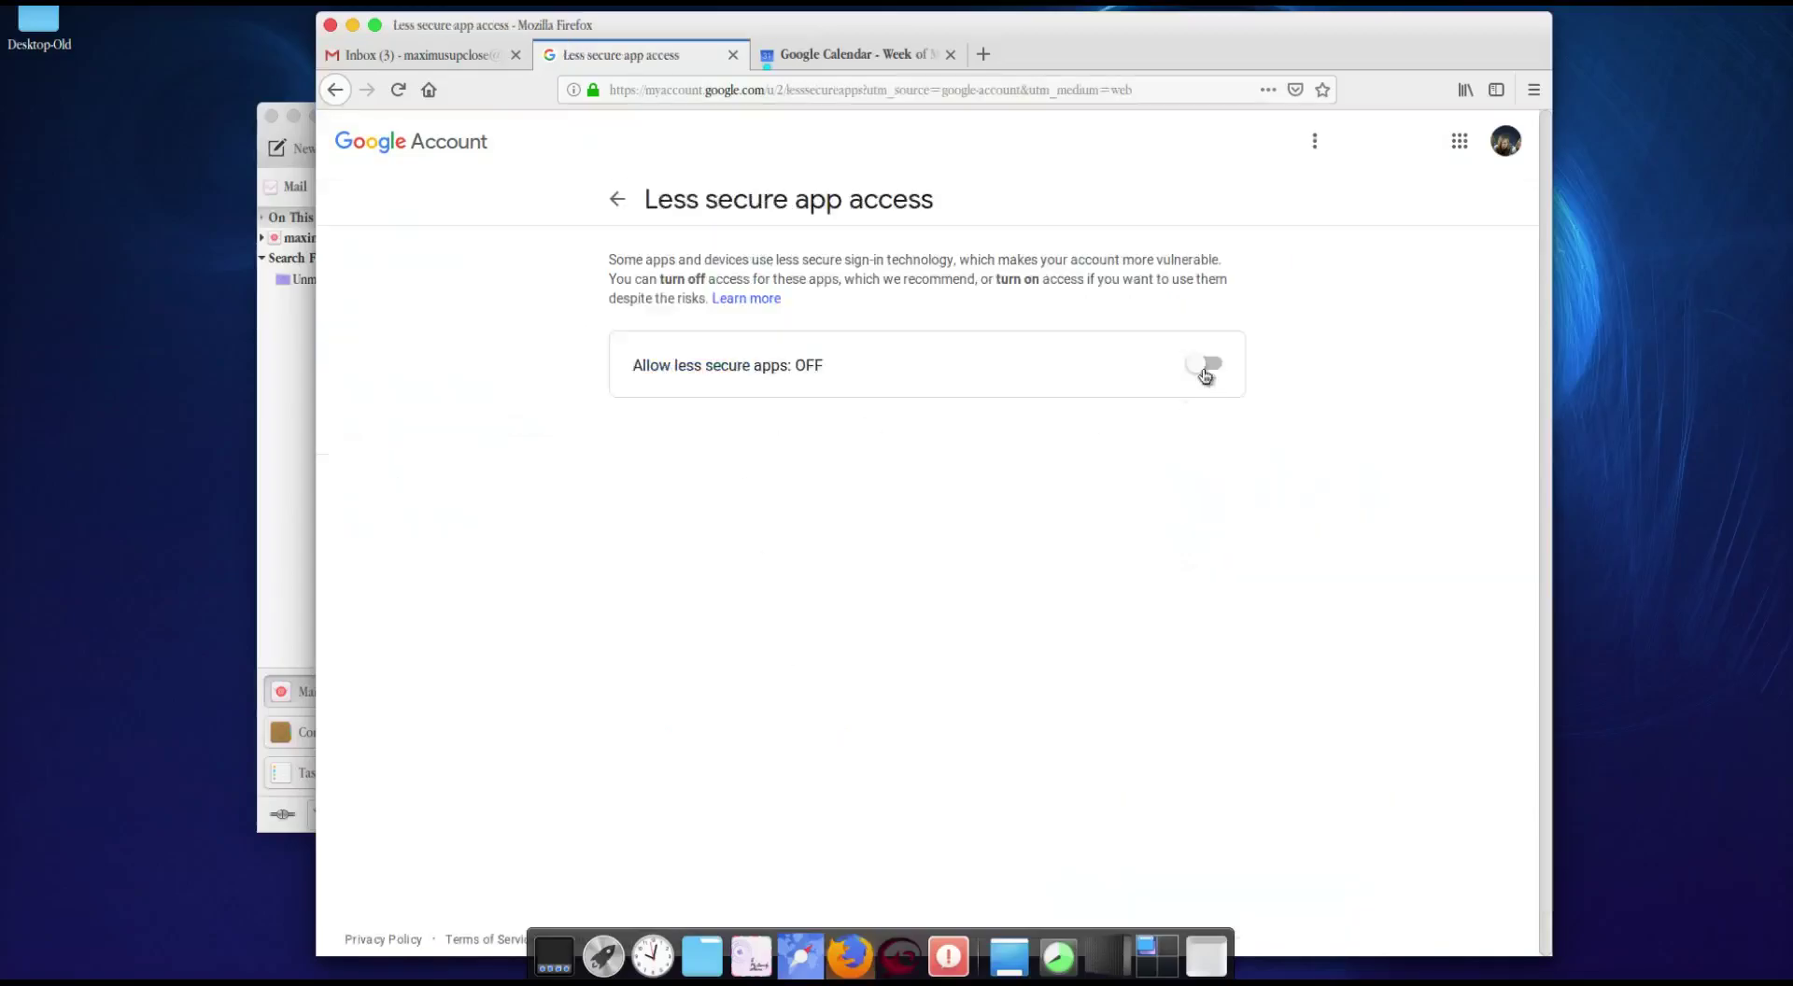
left_click(1204, 363)
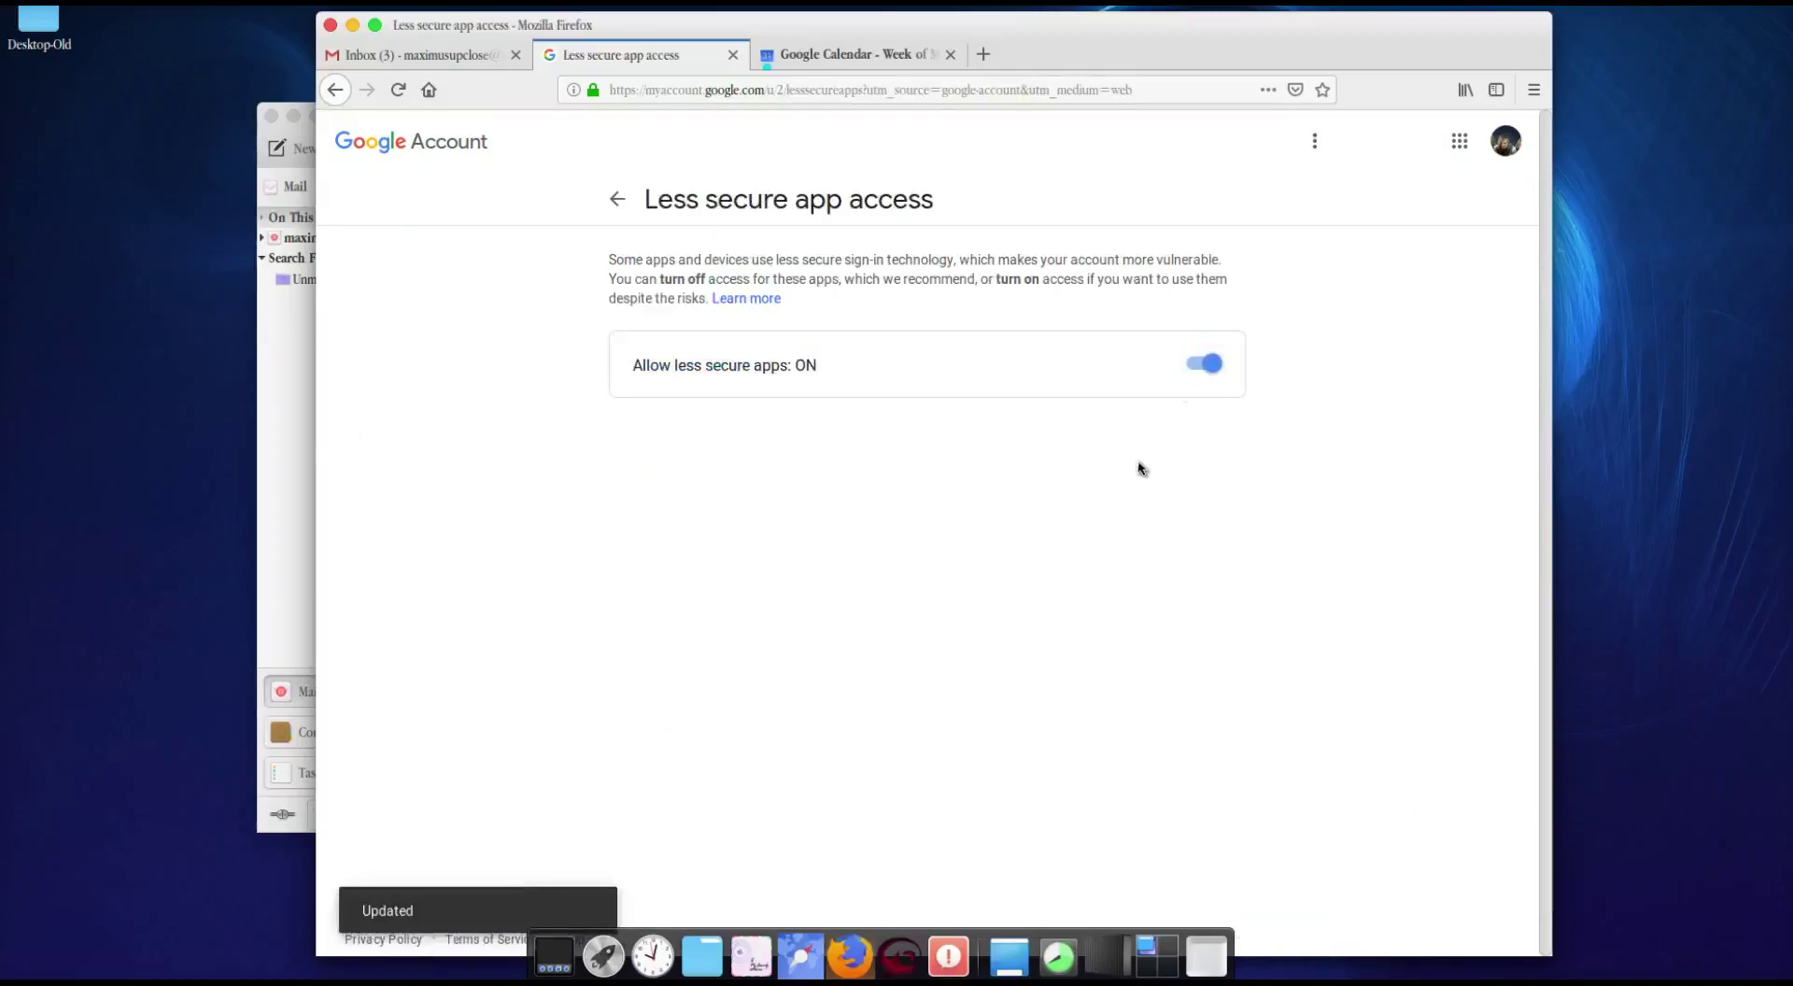
left_click(297, 492)
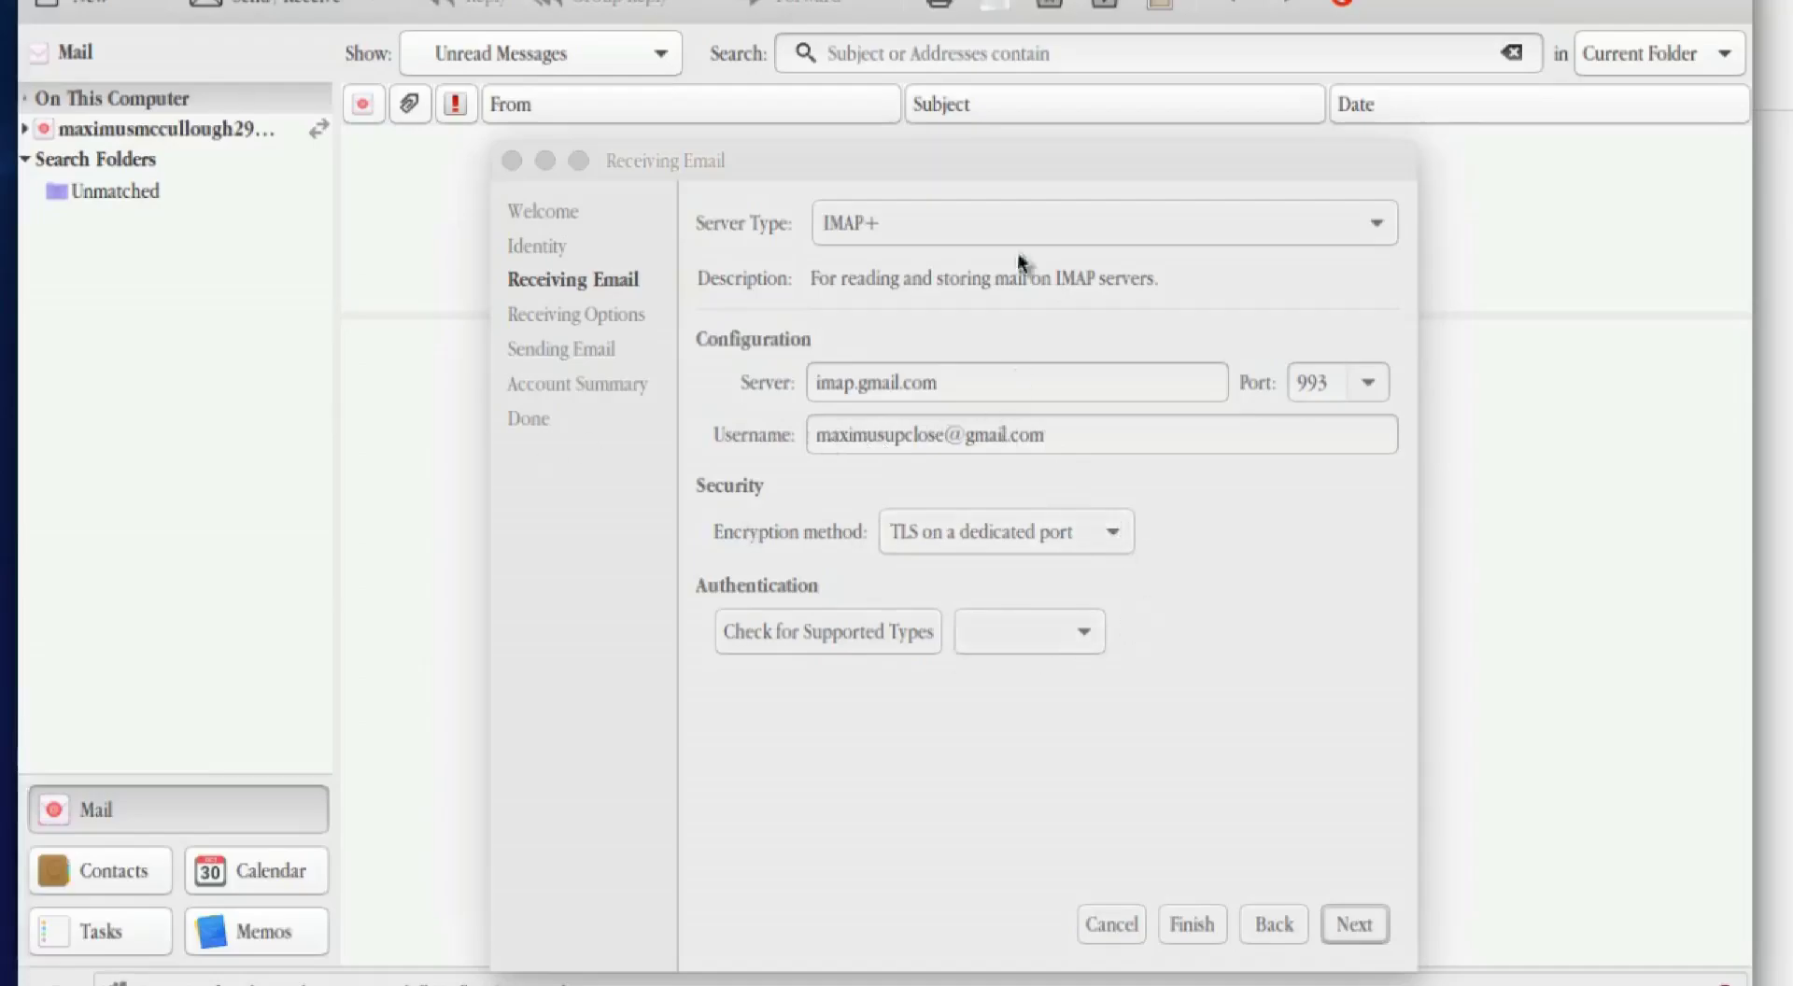
Step: In Receiving Options, check new mail in all and subscribed folders, using Quick Resync and server notifications
left_click(1373, 928)
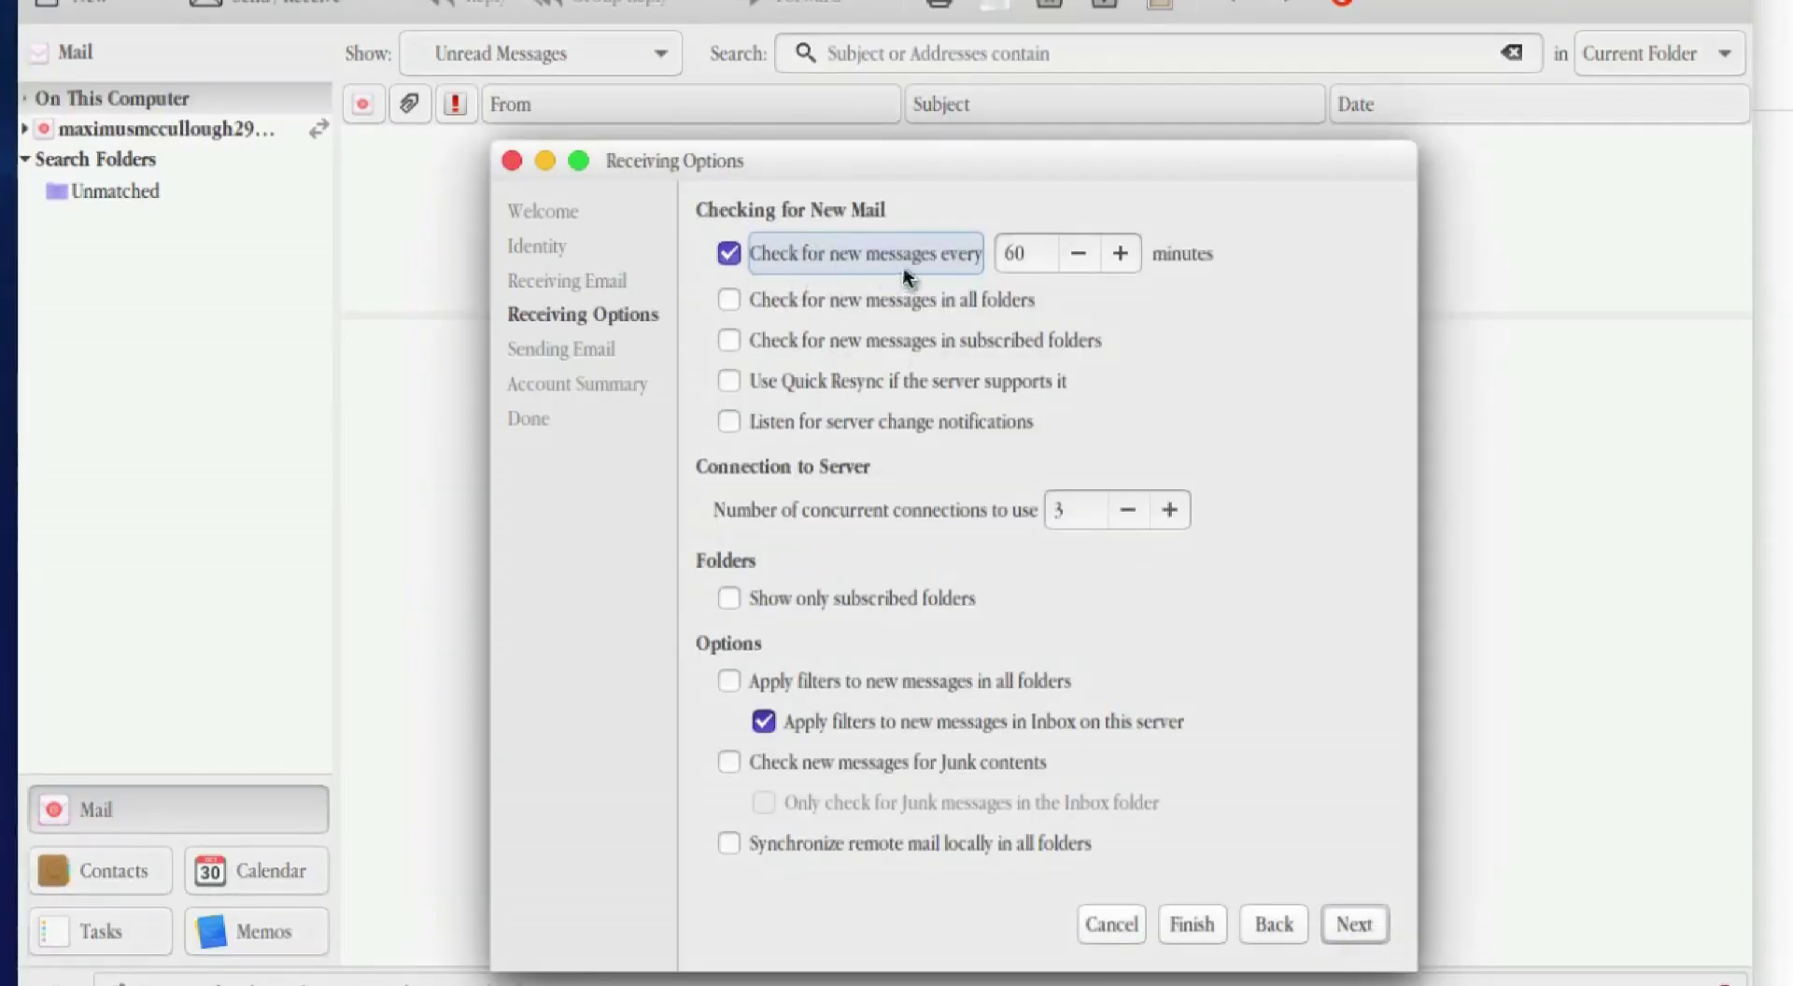
double_click(1039, 247)
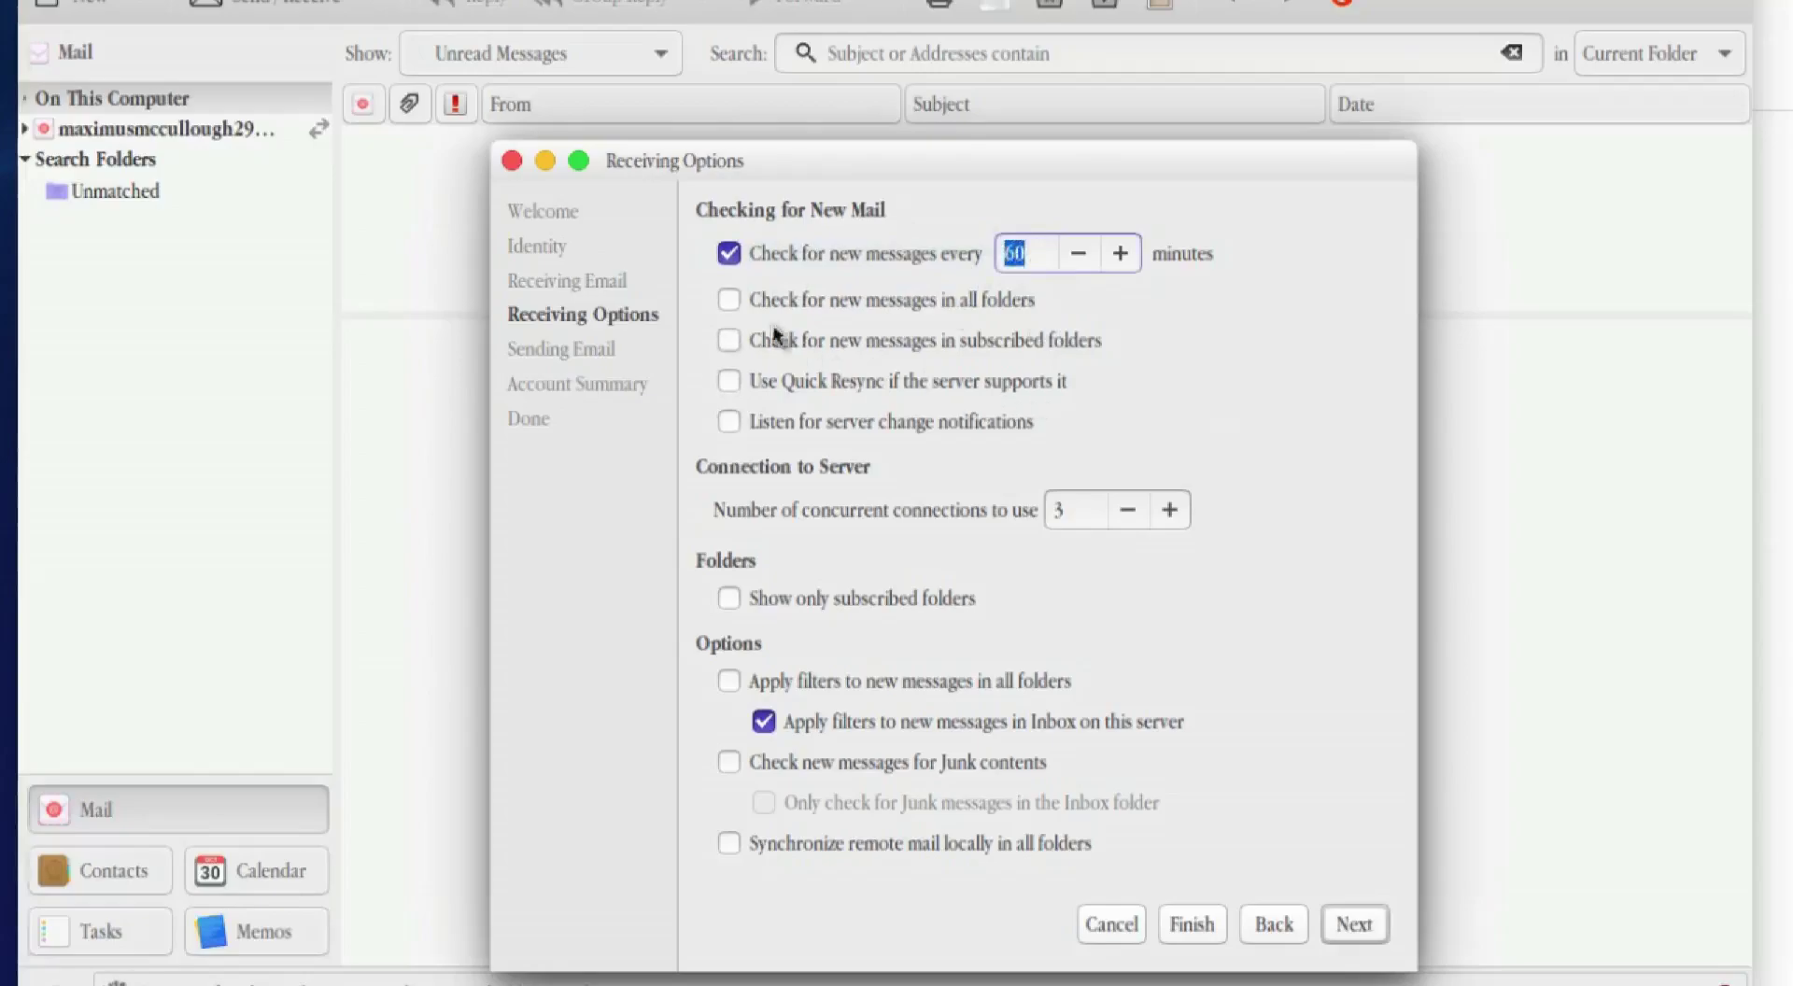
left_click(727, 302)
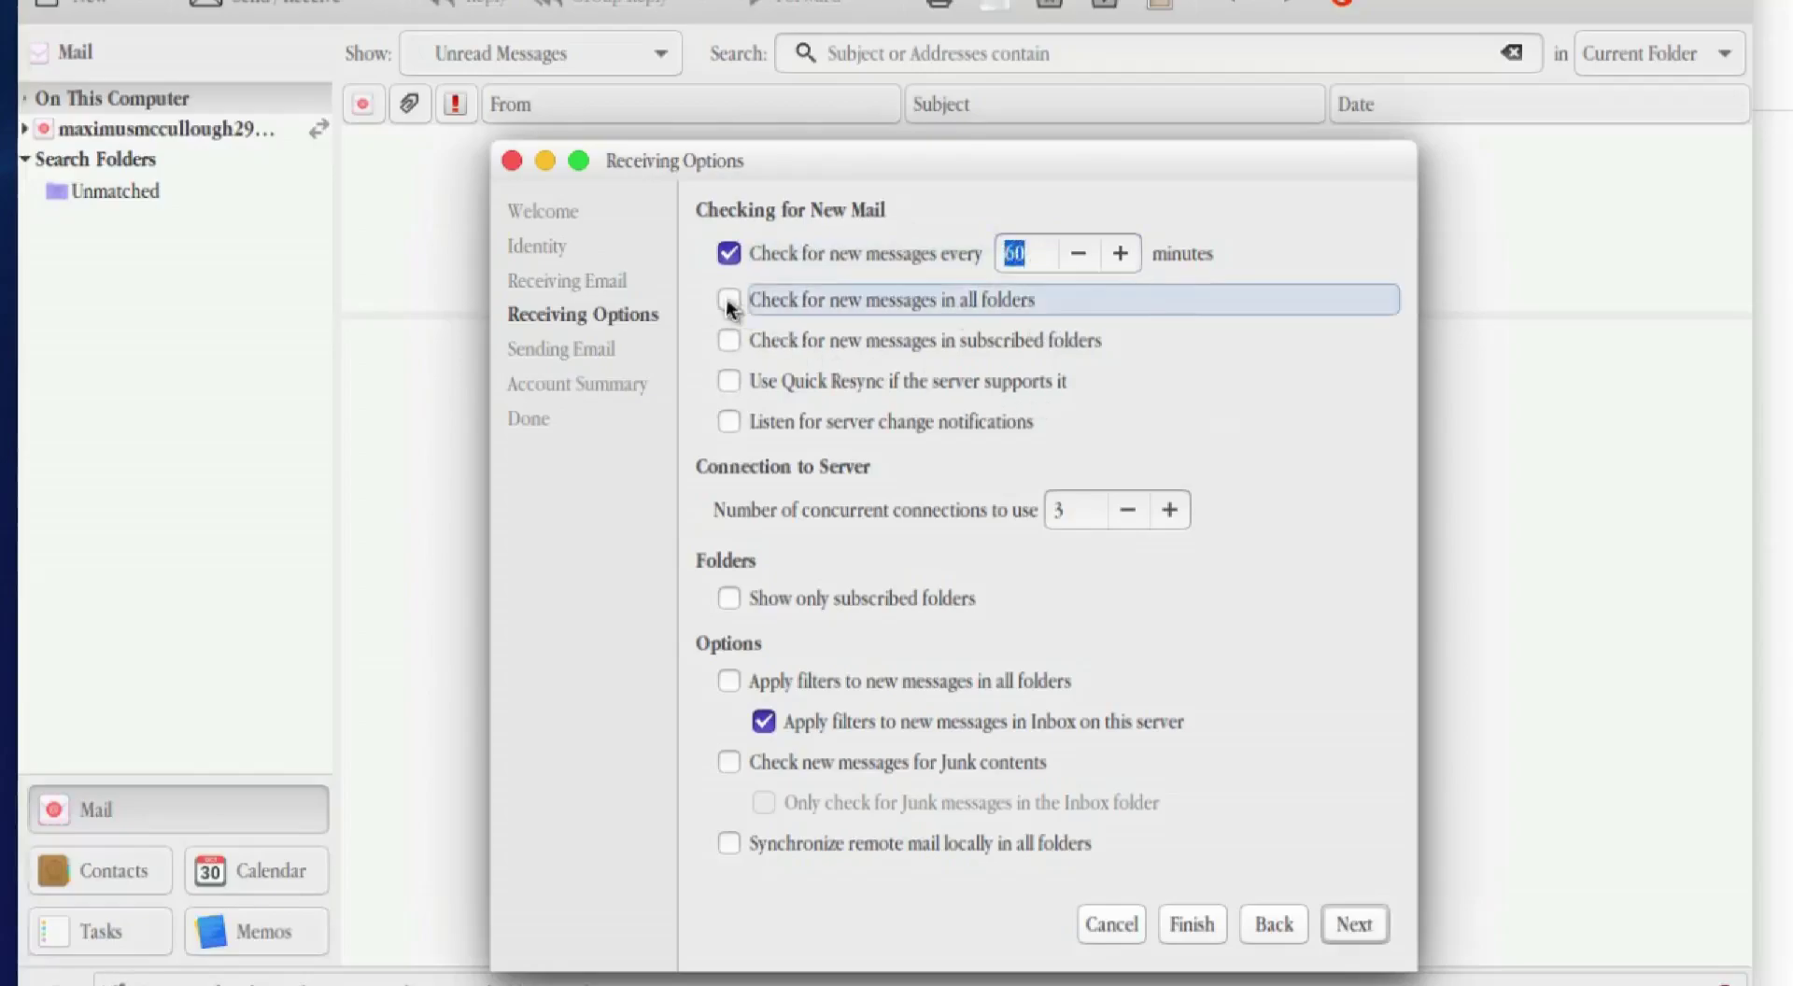
left_click(728, 346)
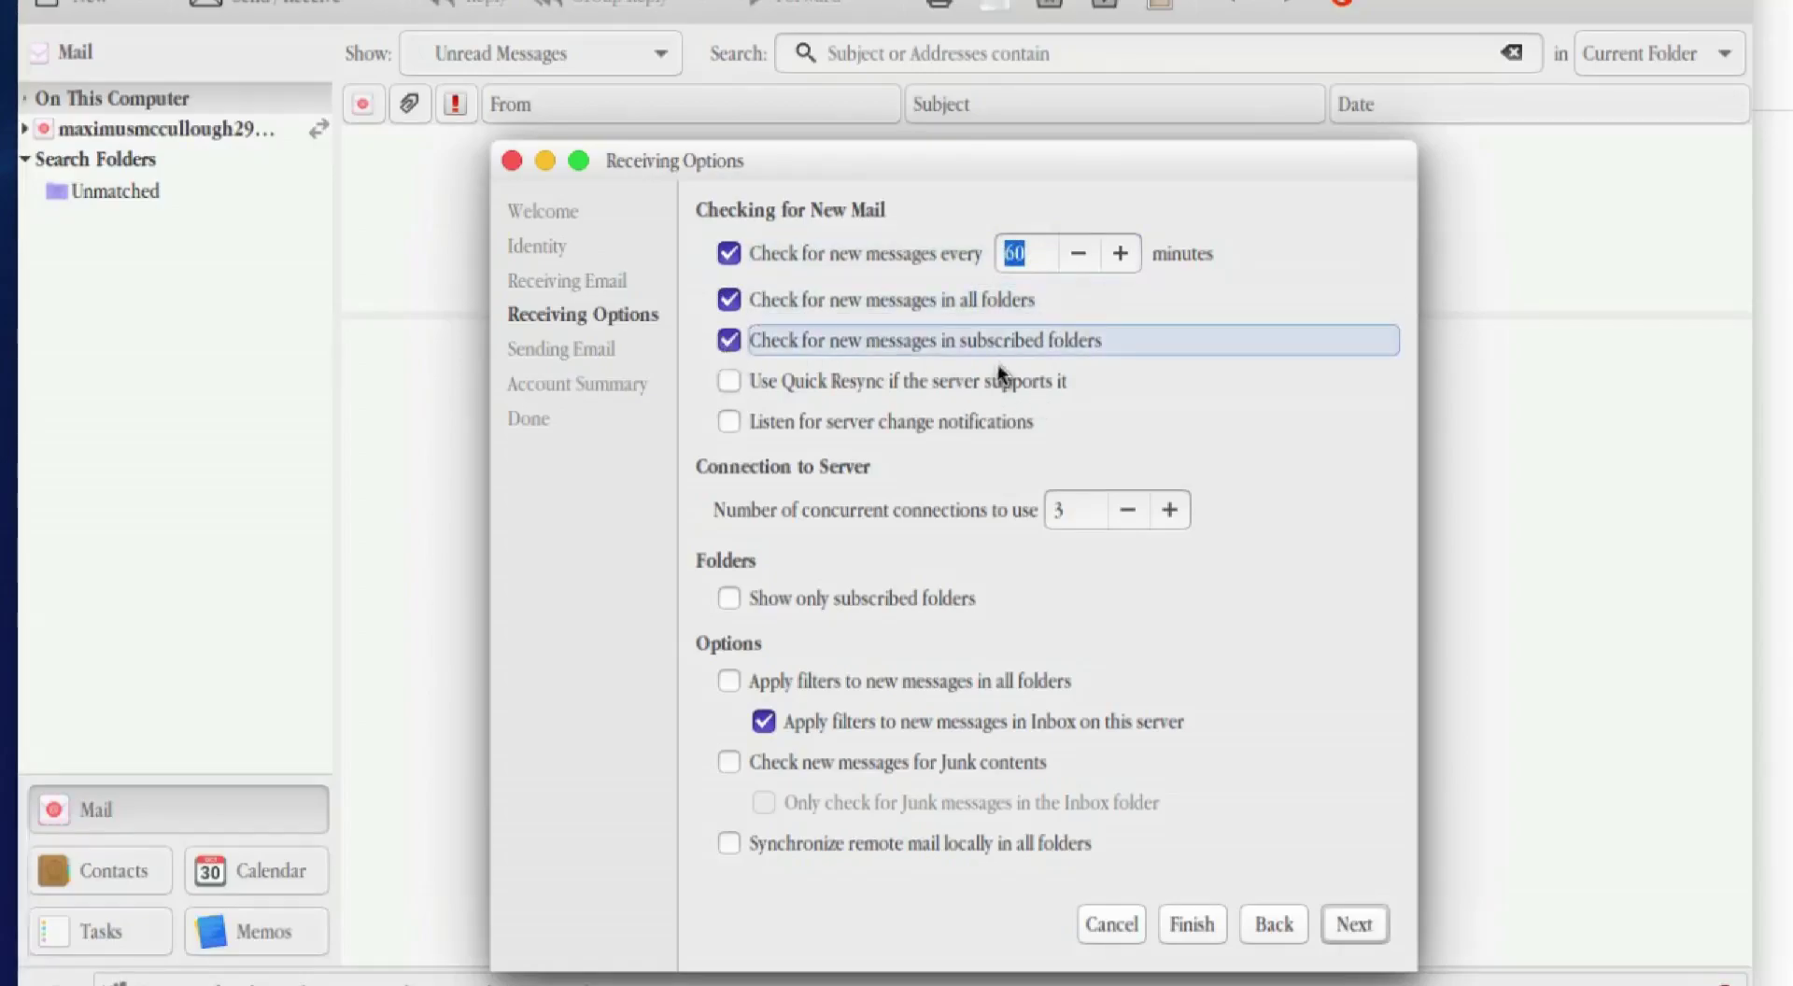
left_click(727, 382)
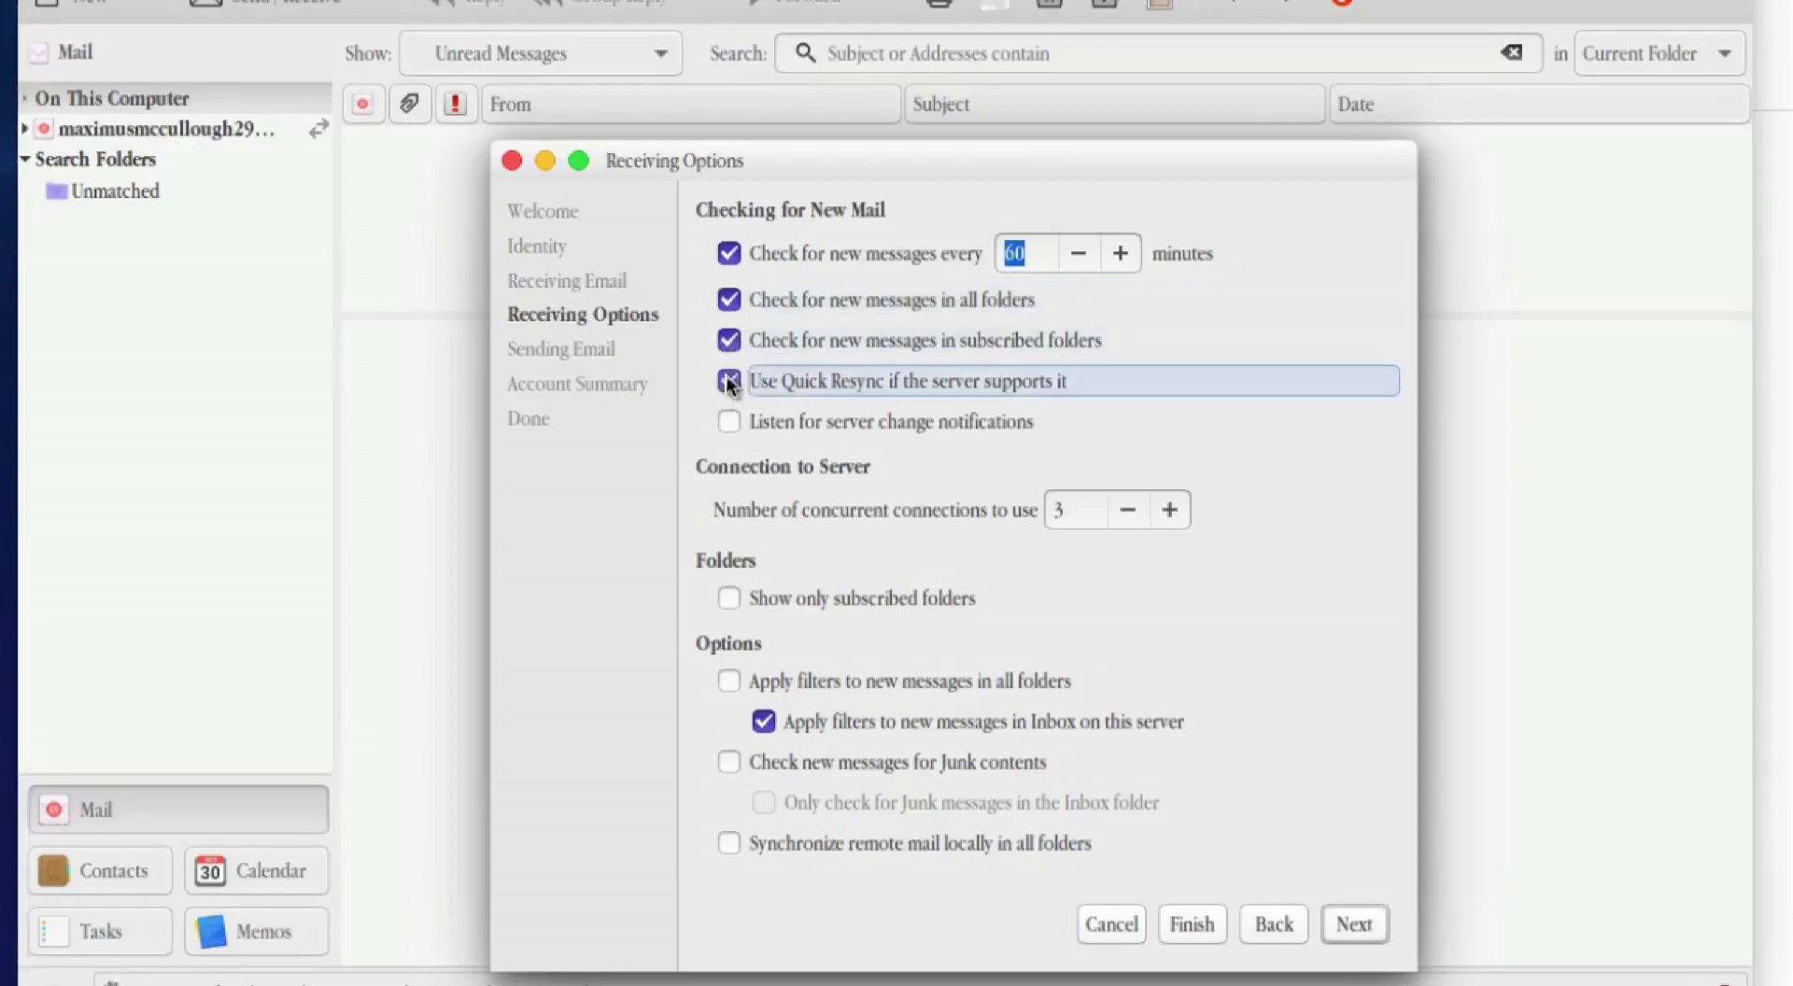
left_click(732, 425)
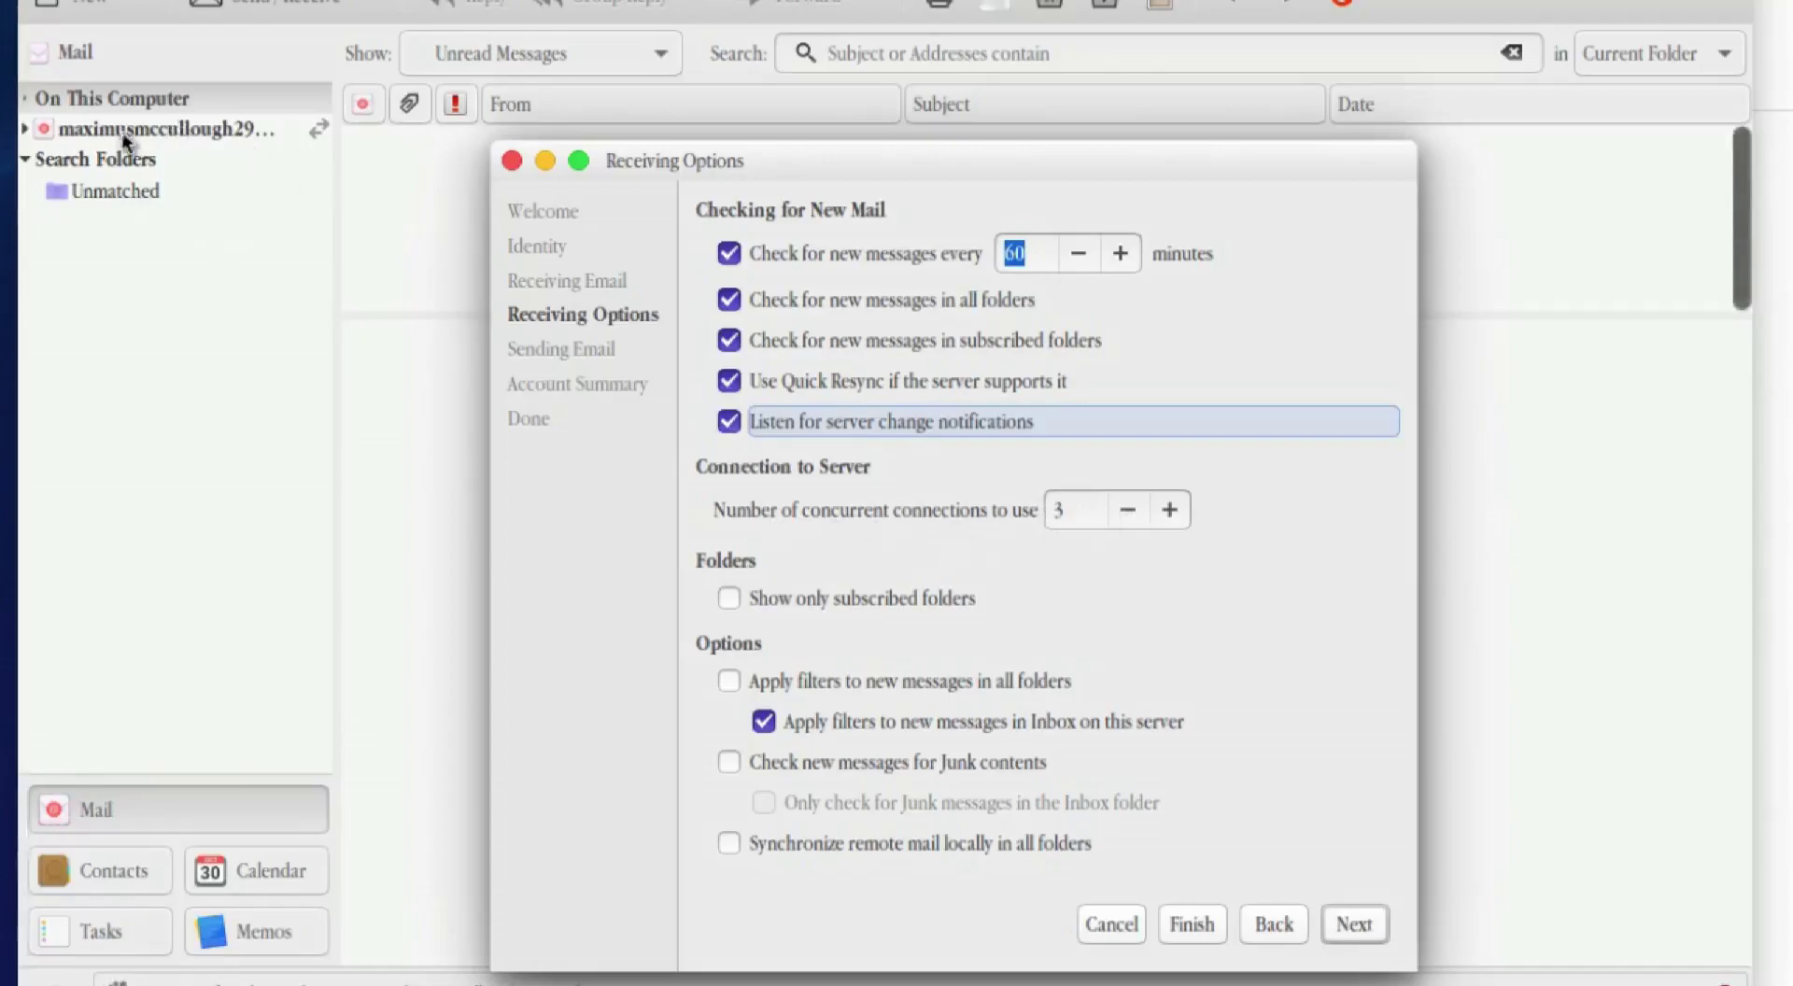
Step: Apply filters, junk checking and local synchronization to new mail in all folders
left_click(850, 602)
left_click(771, 602)
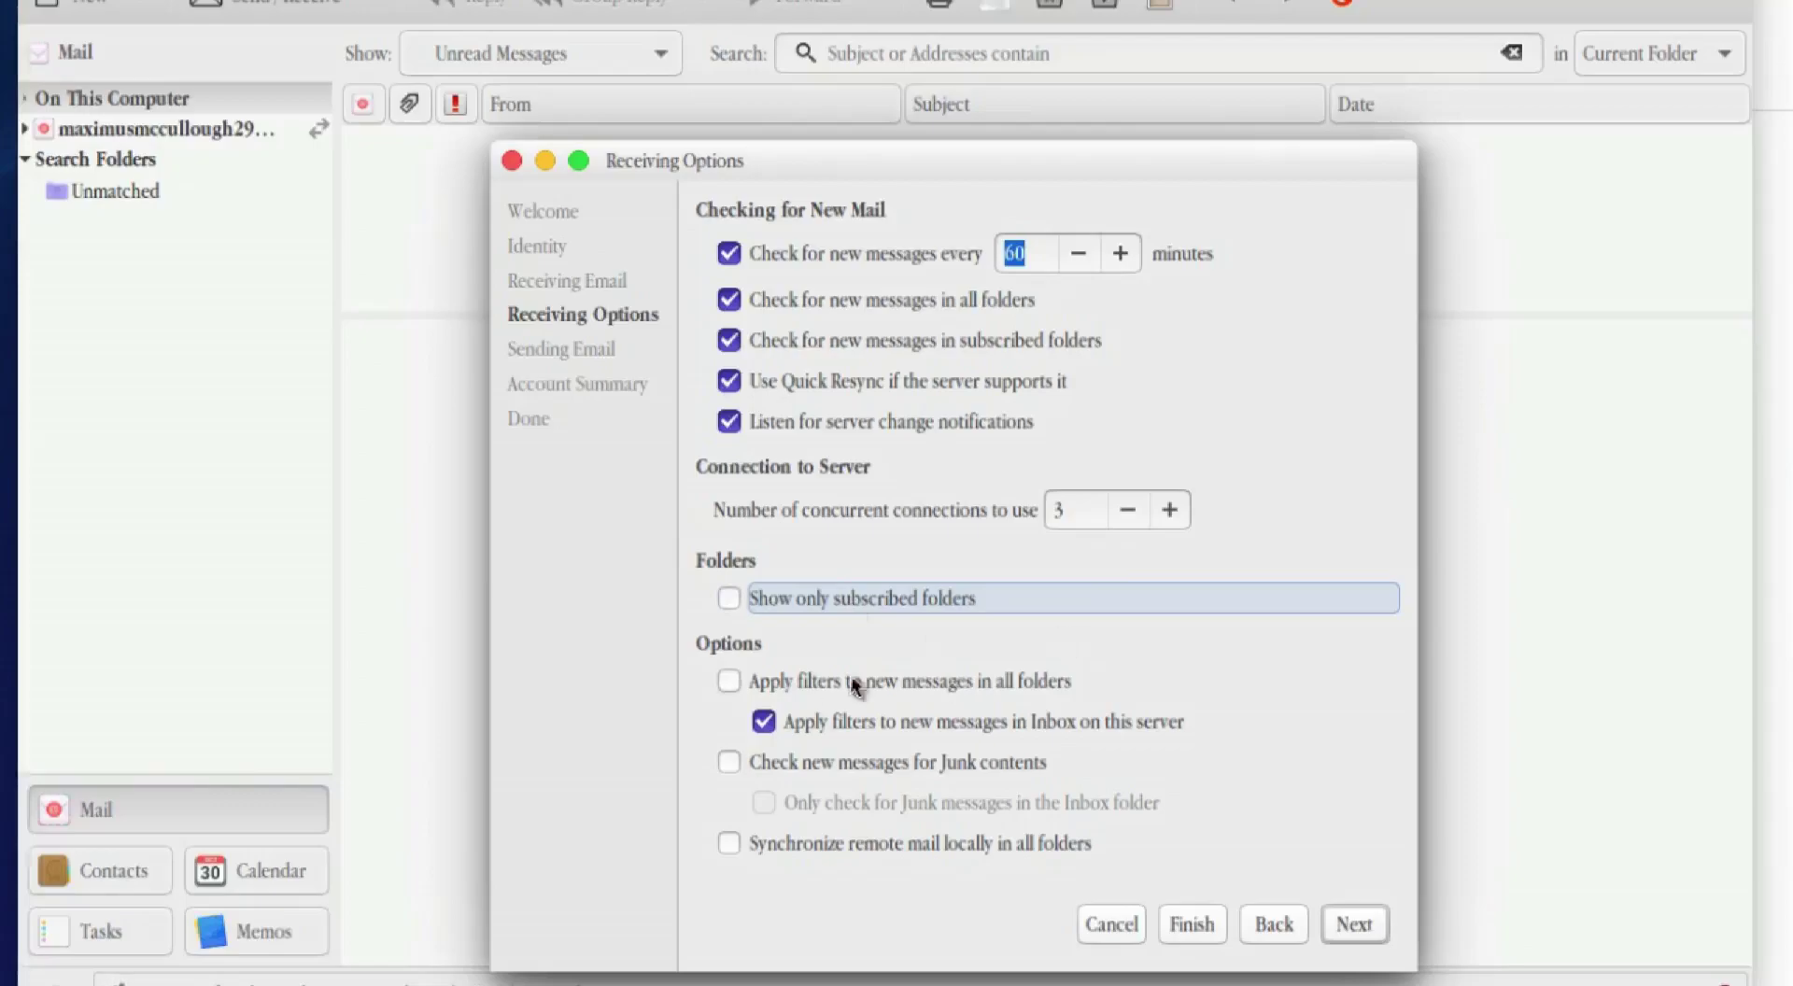
left_click(821, 683)
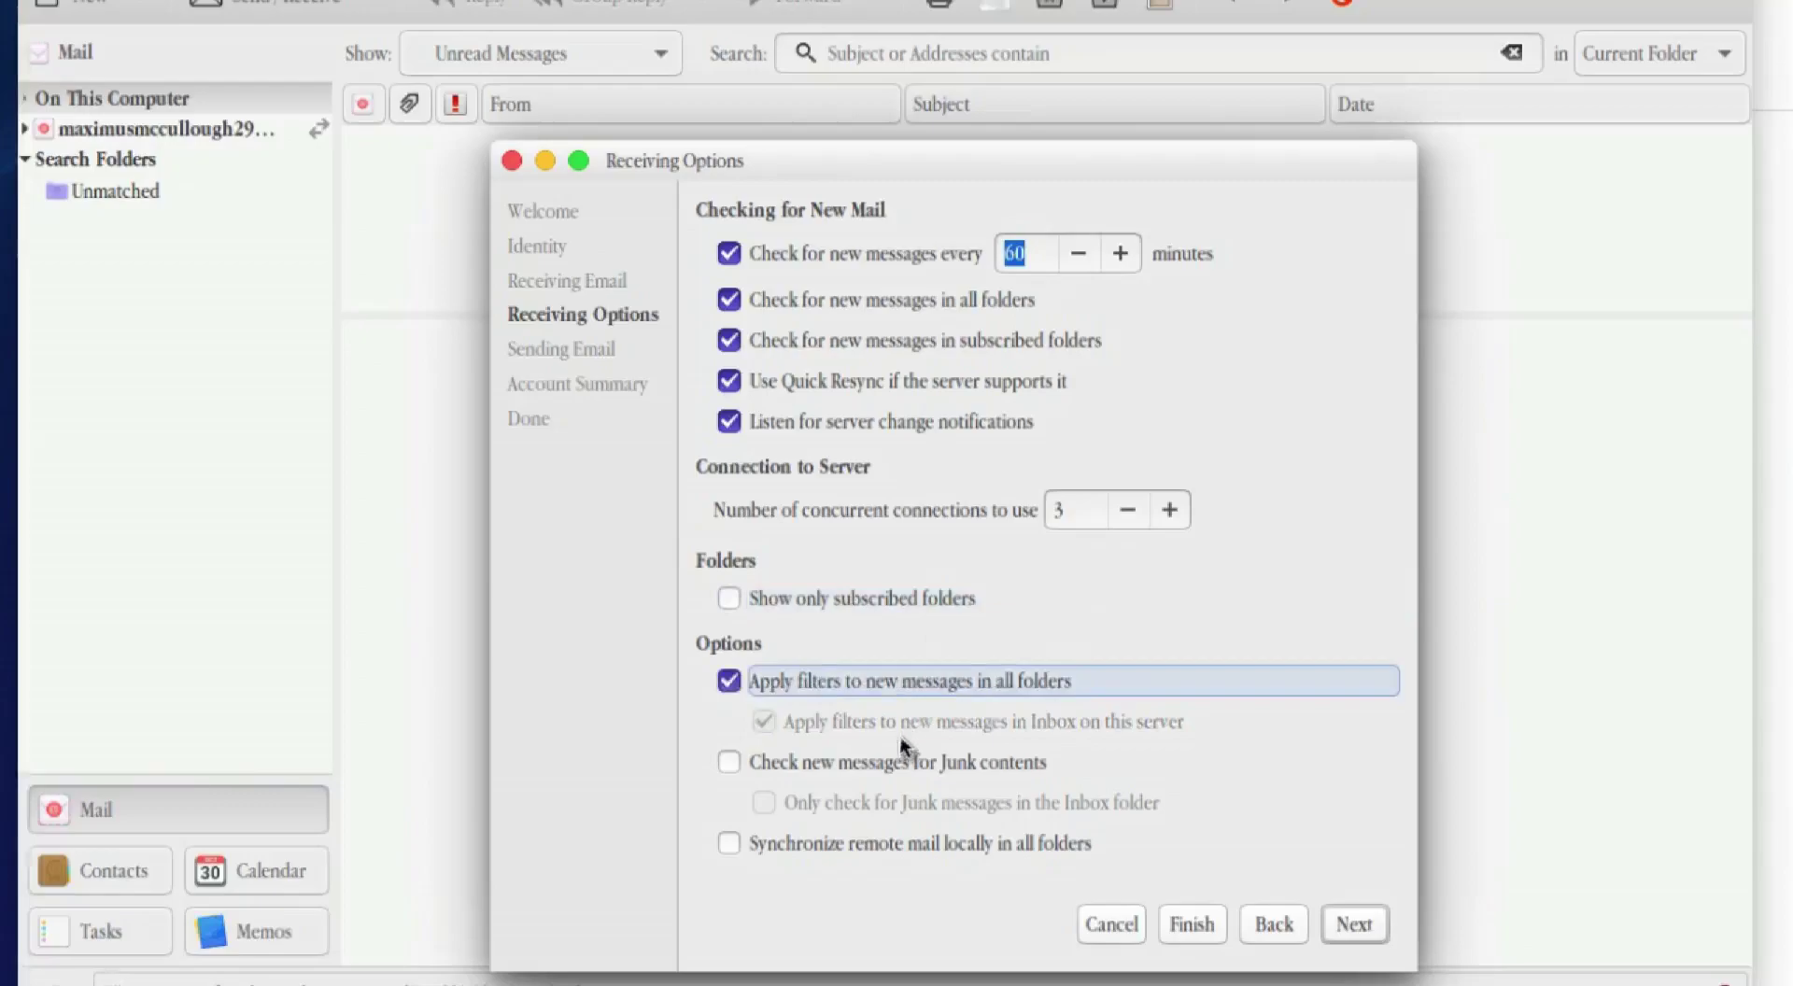
left_click(832, 766)
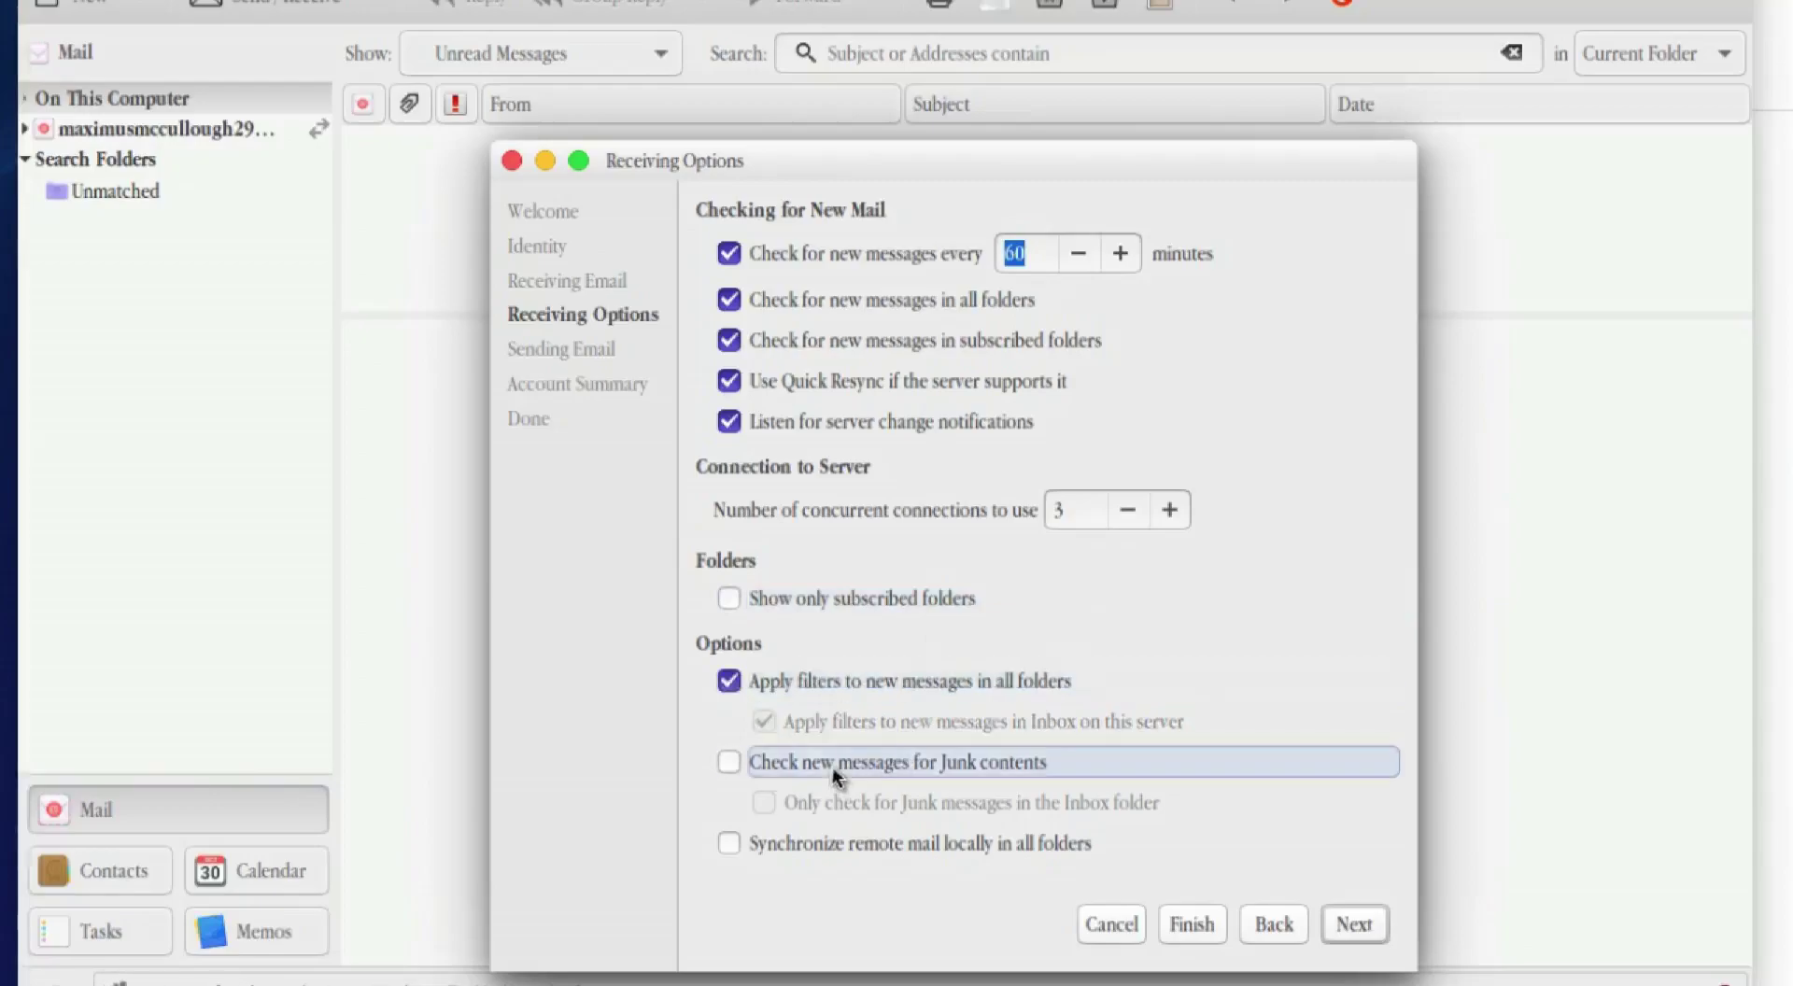
left_click(838, 846)
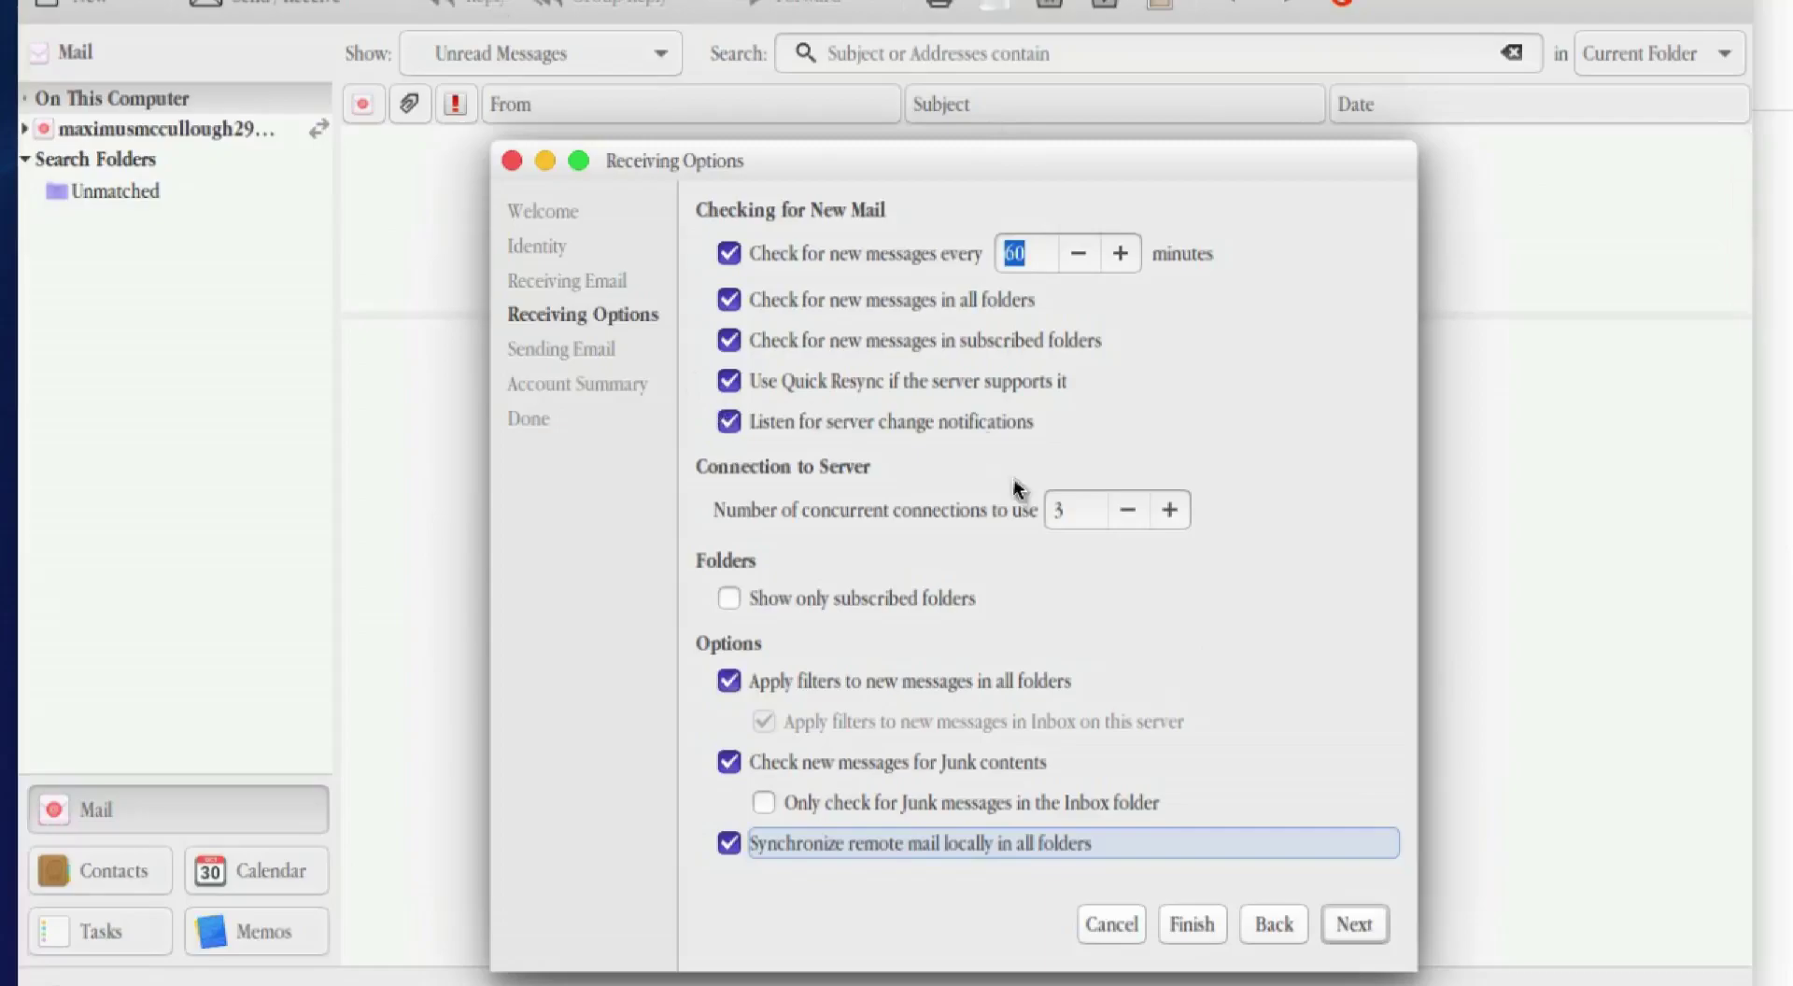
left_click(1355, 923)
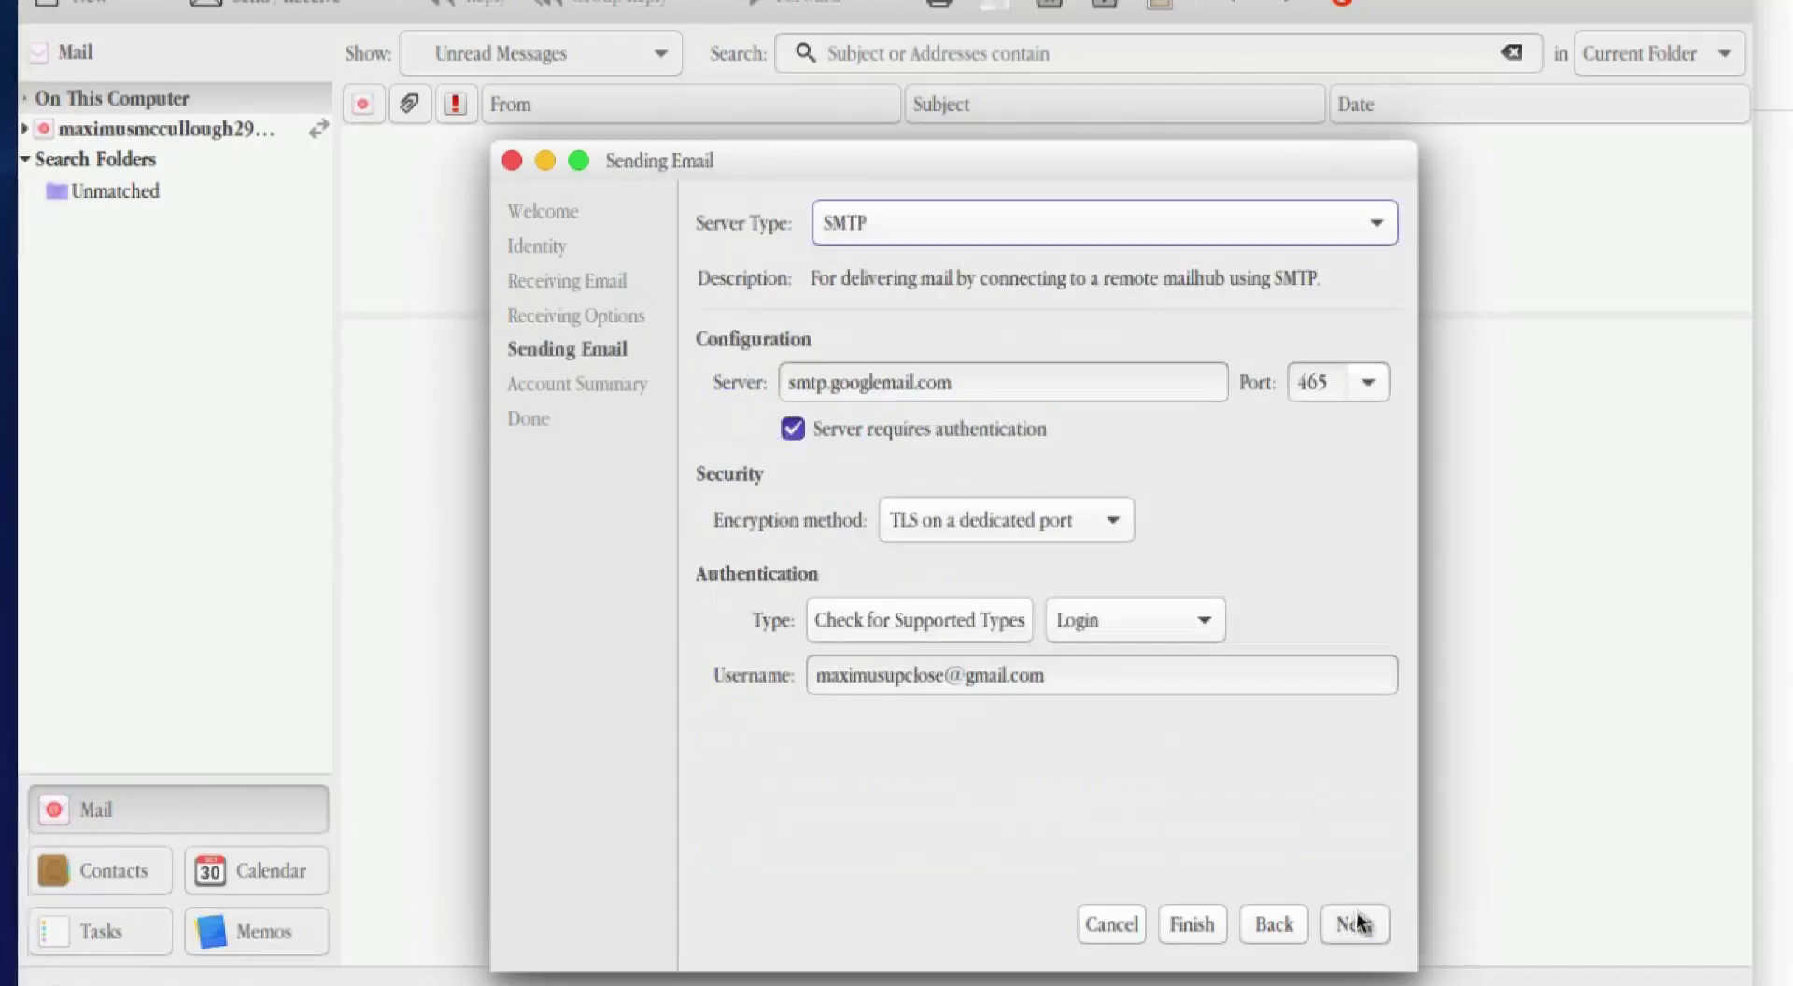
Step: Change the outgoing server to smtp.gmail.com and apply the finished account setup
double_click(871, 382)
type("gmail")
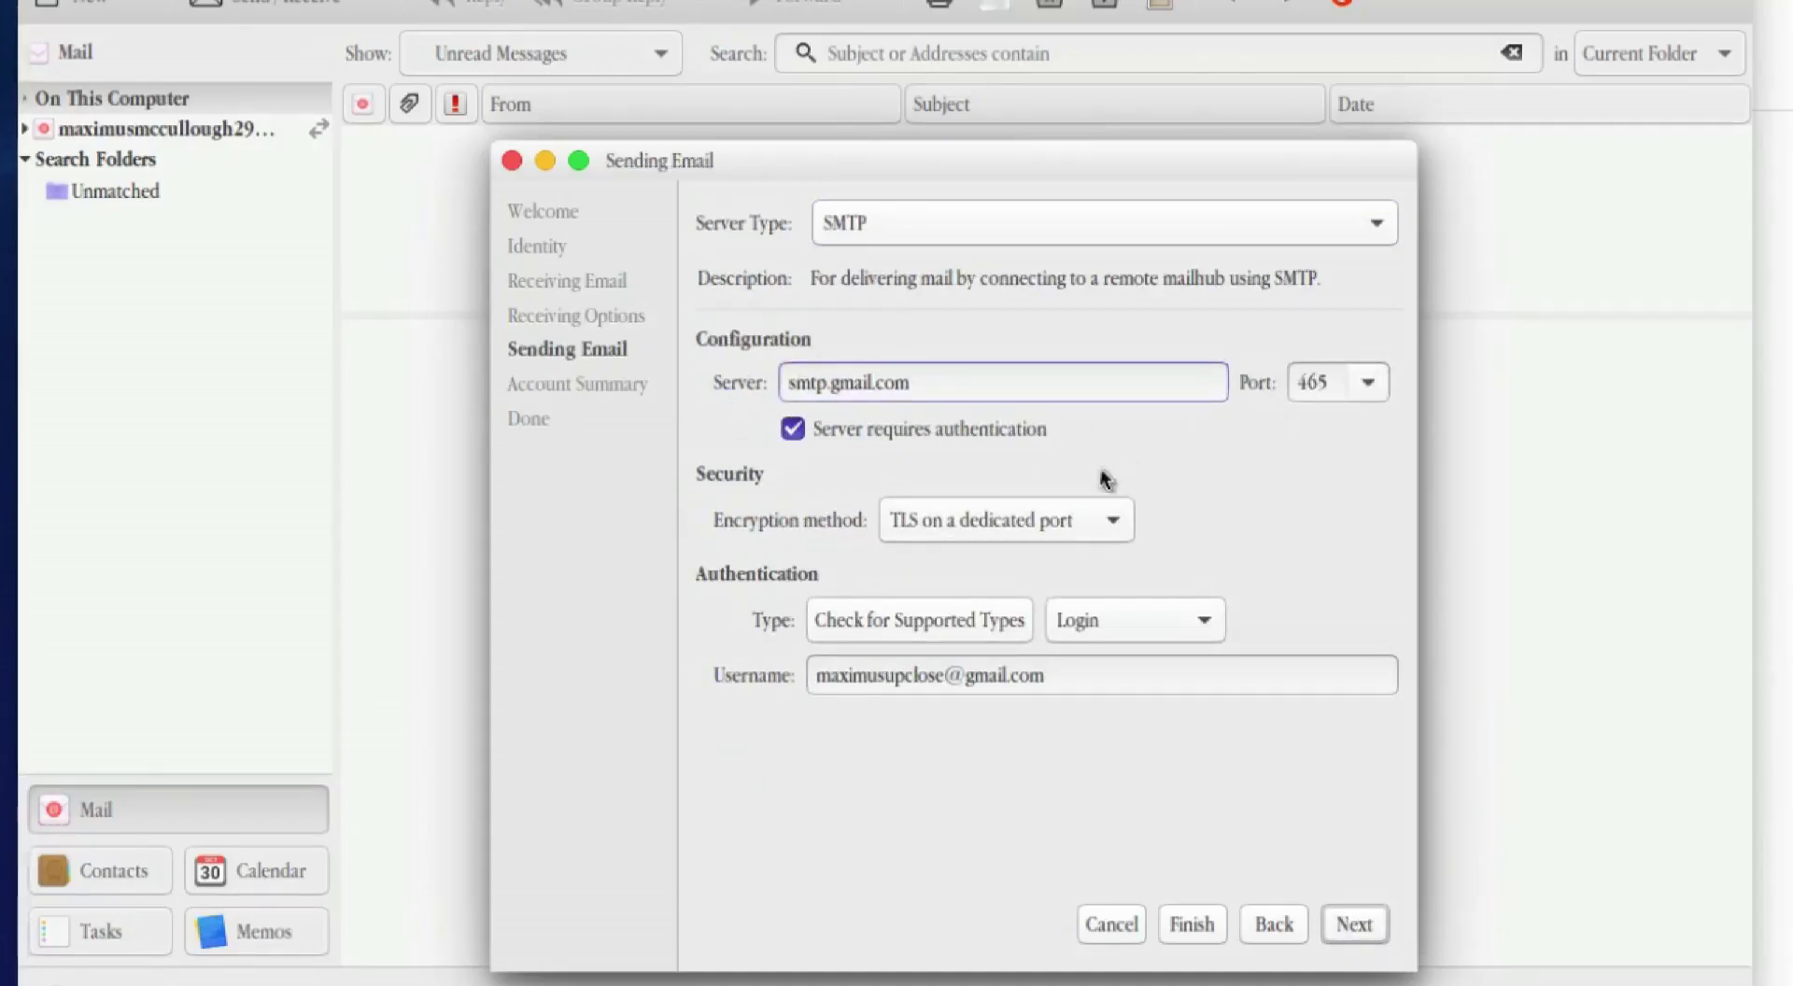
left_click(1358, 923)
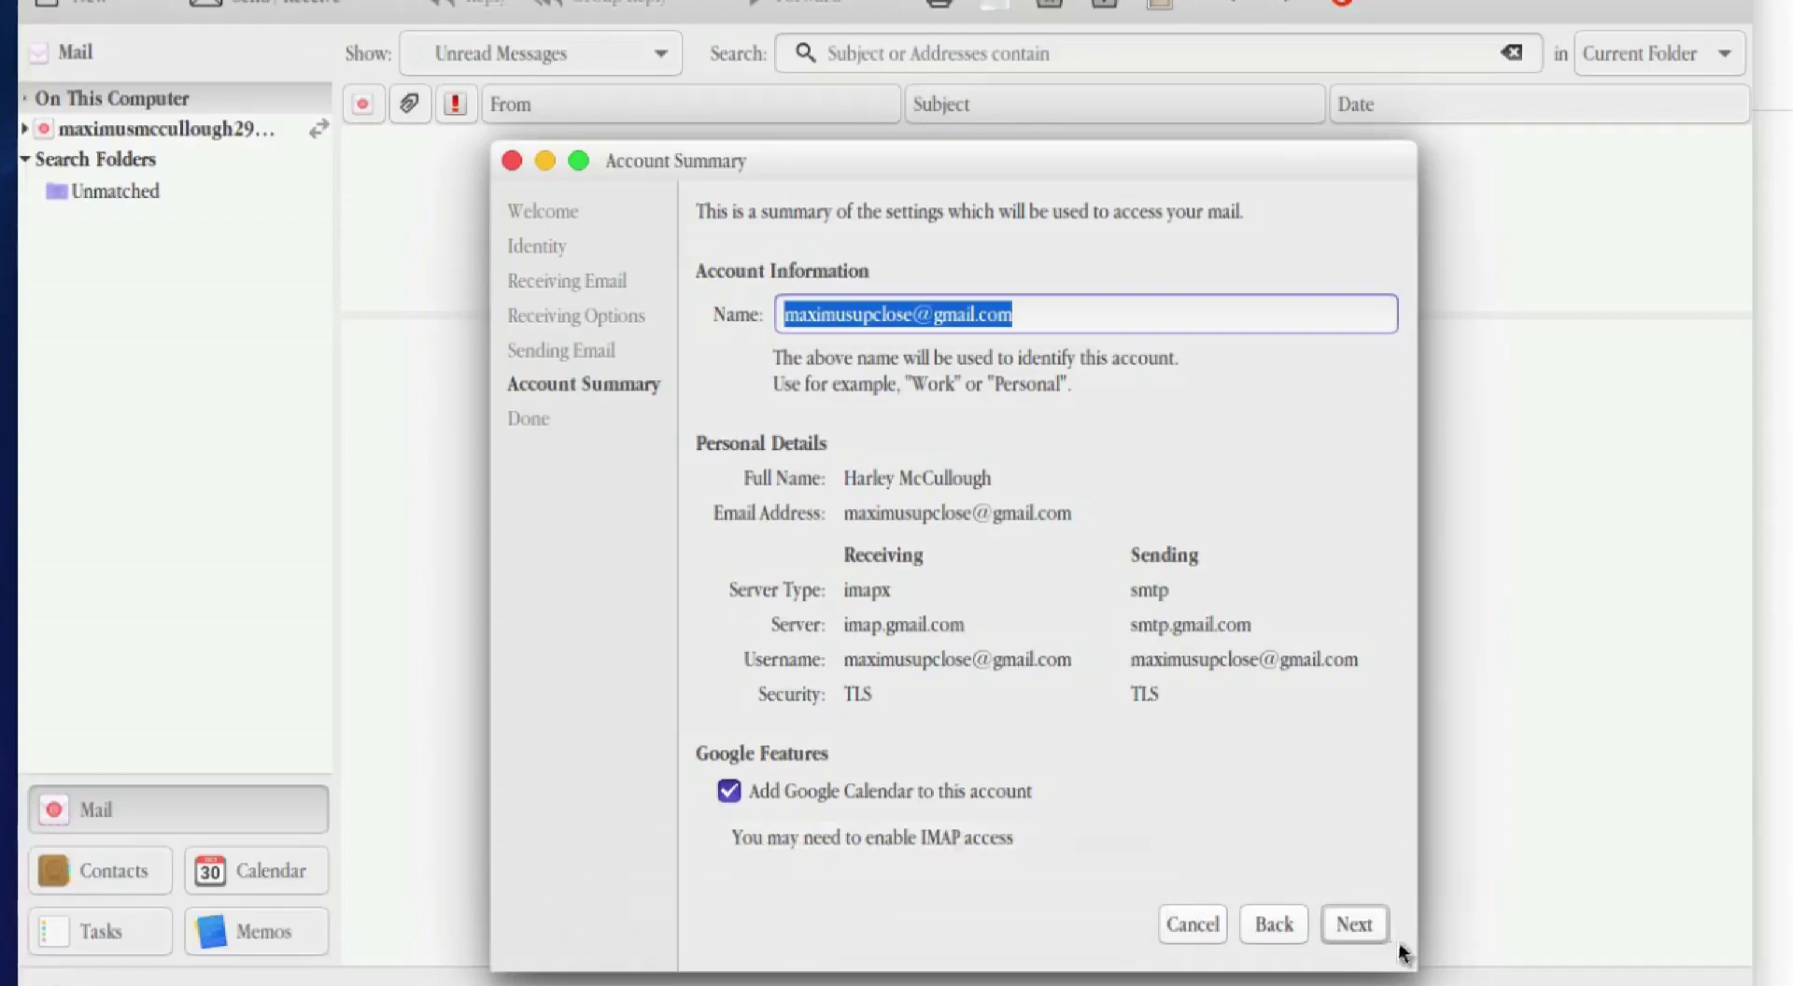
left_click(1355, 925)
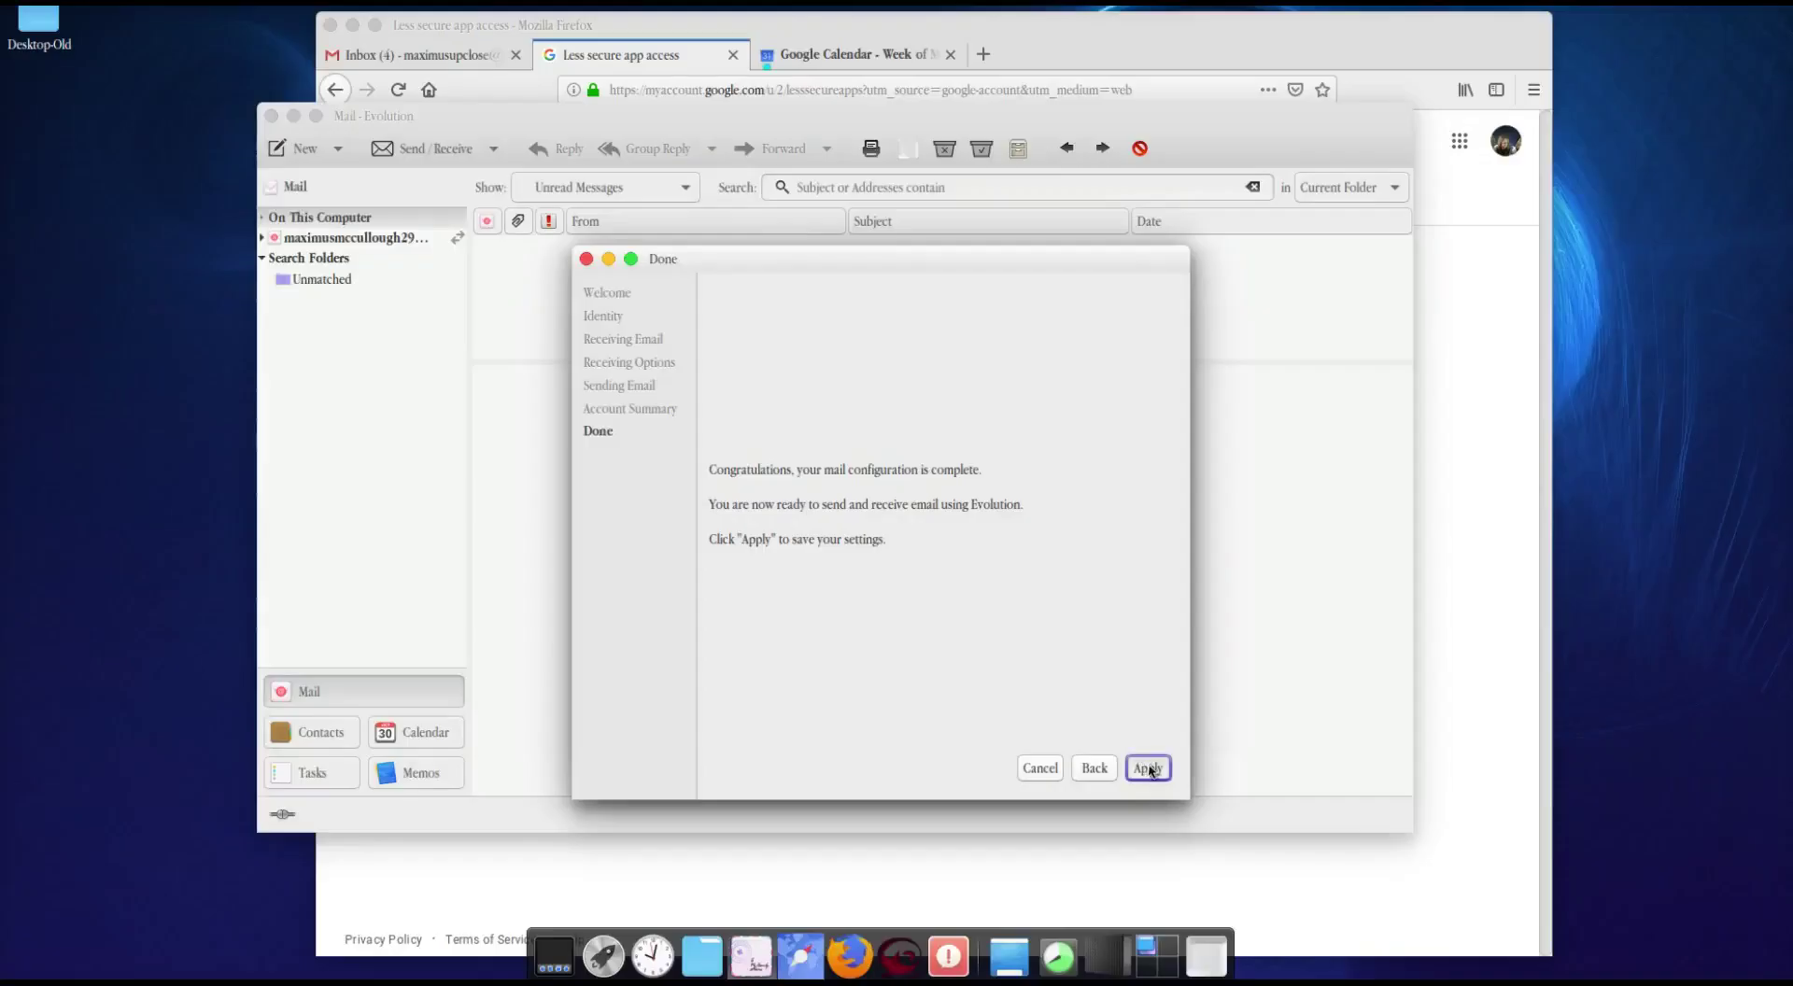
left_click(1147, 767)
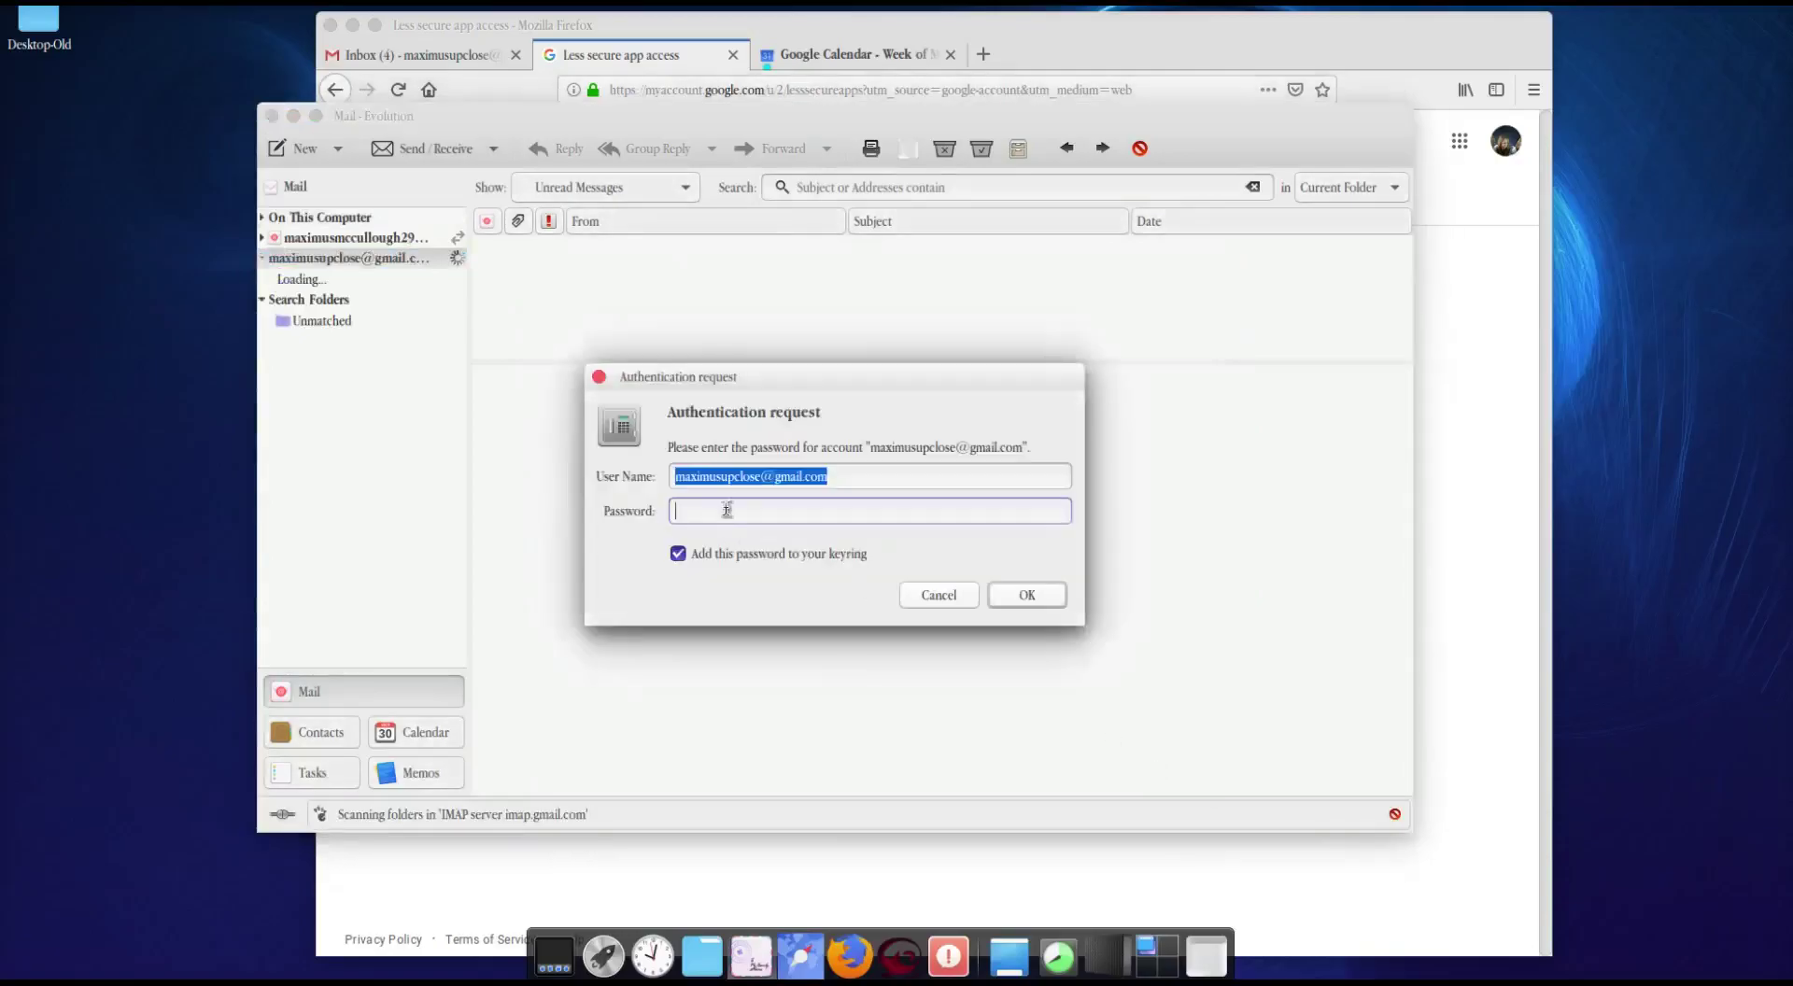
Step: Submit the account password, then expand the Gmail account and open its Inbox
type("p")
left_click(1029, 597)
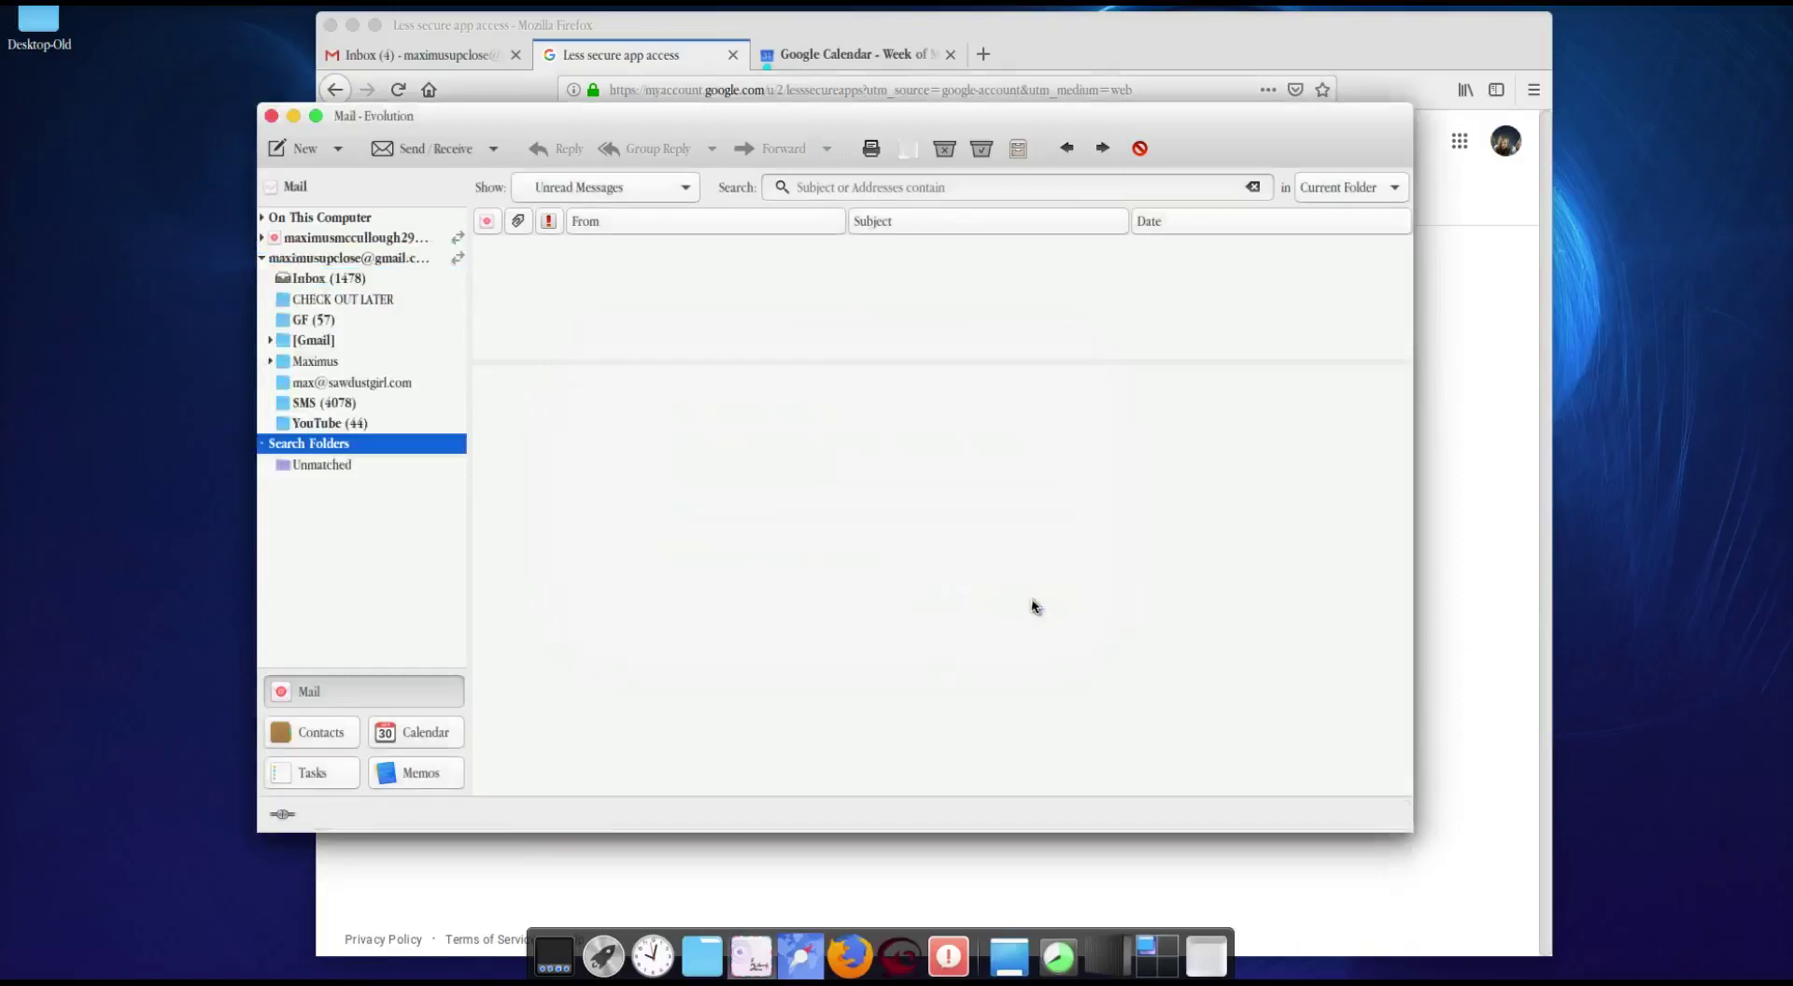
left_click(342, 261)
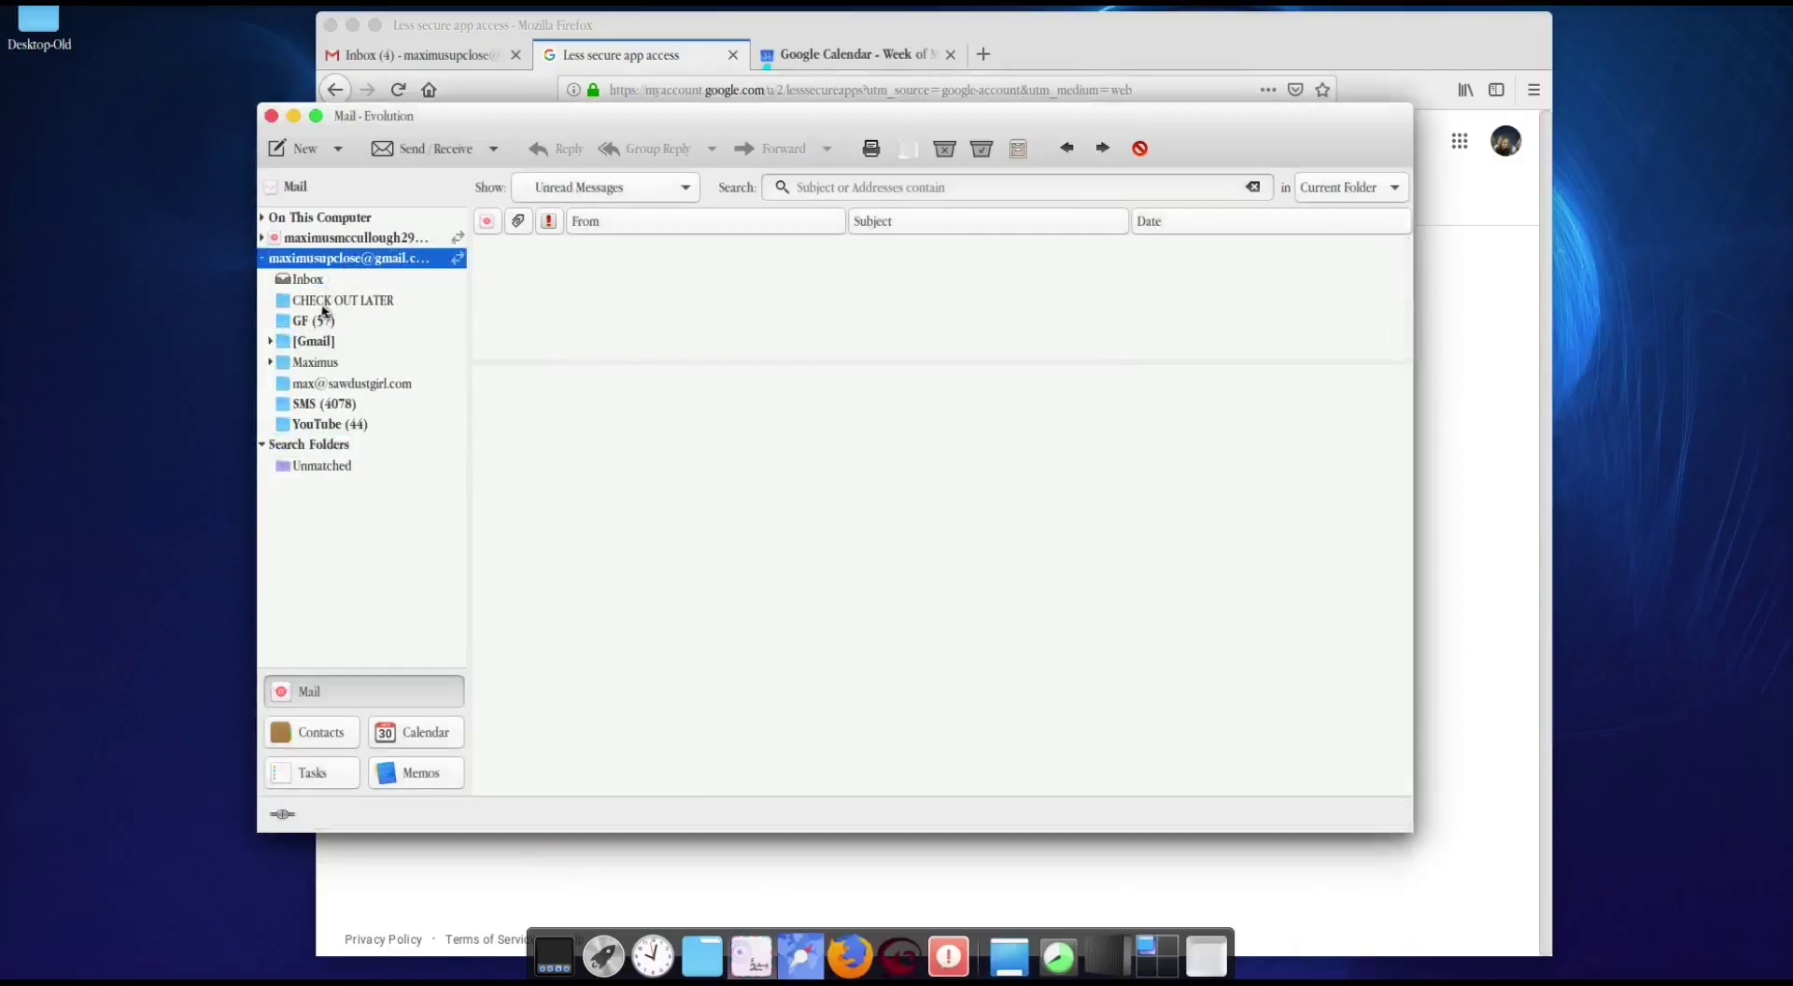
left_click(316, 282)
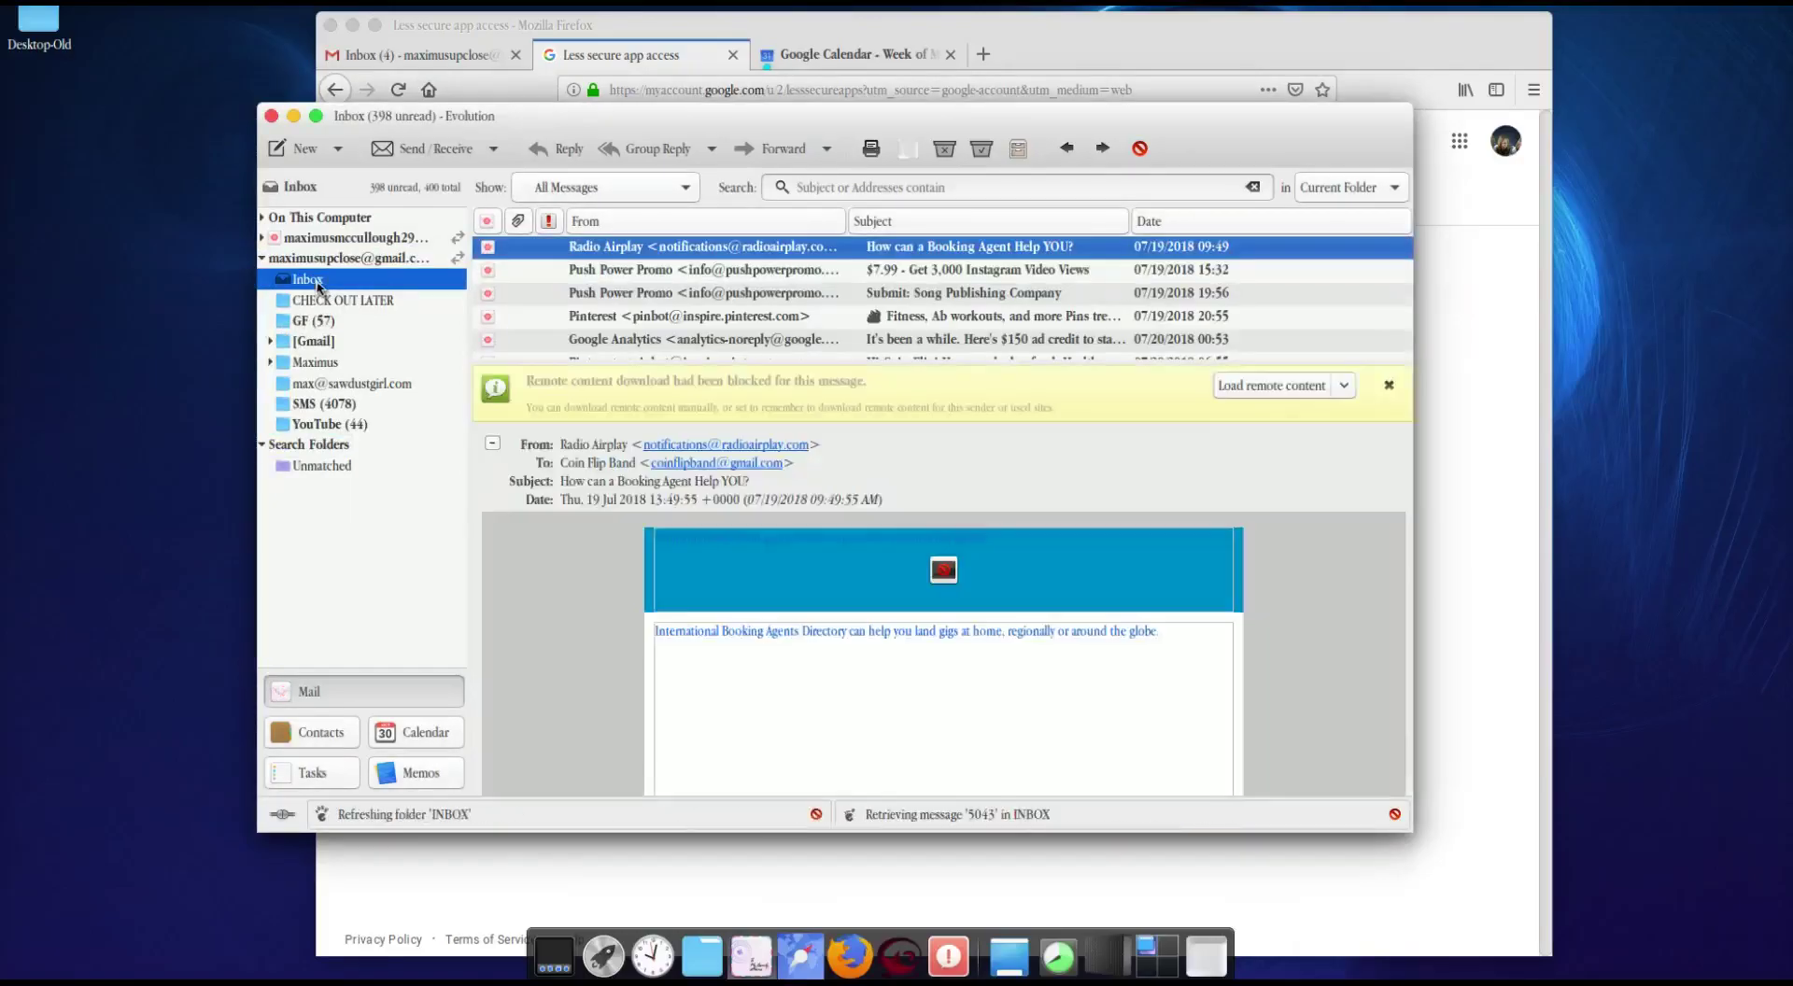
Step: Check the Gmail inbox in Firefox, then refresh the Gmail Inbox in Evolution
left_click(1144, 66)
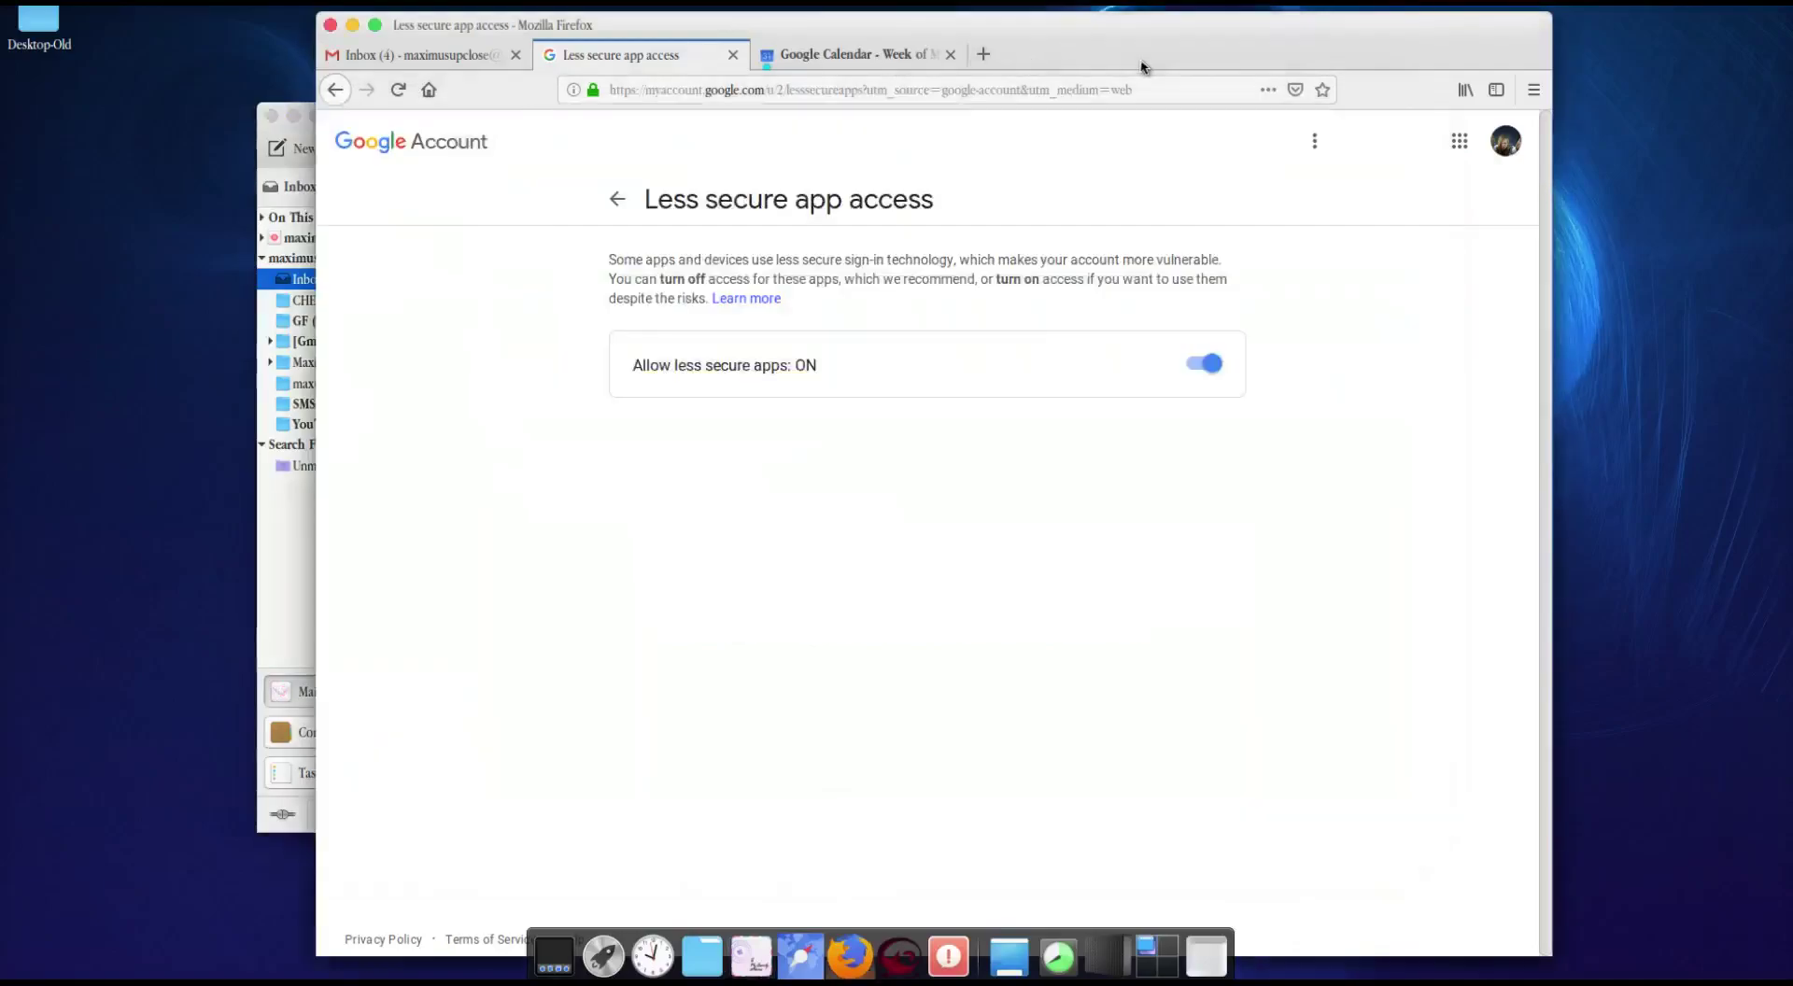
left_click(409, 65)
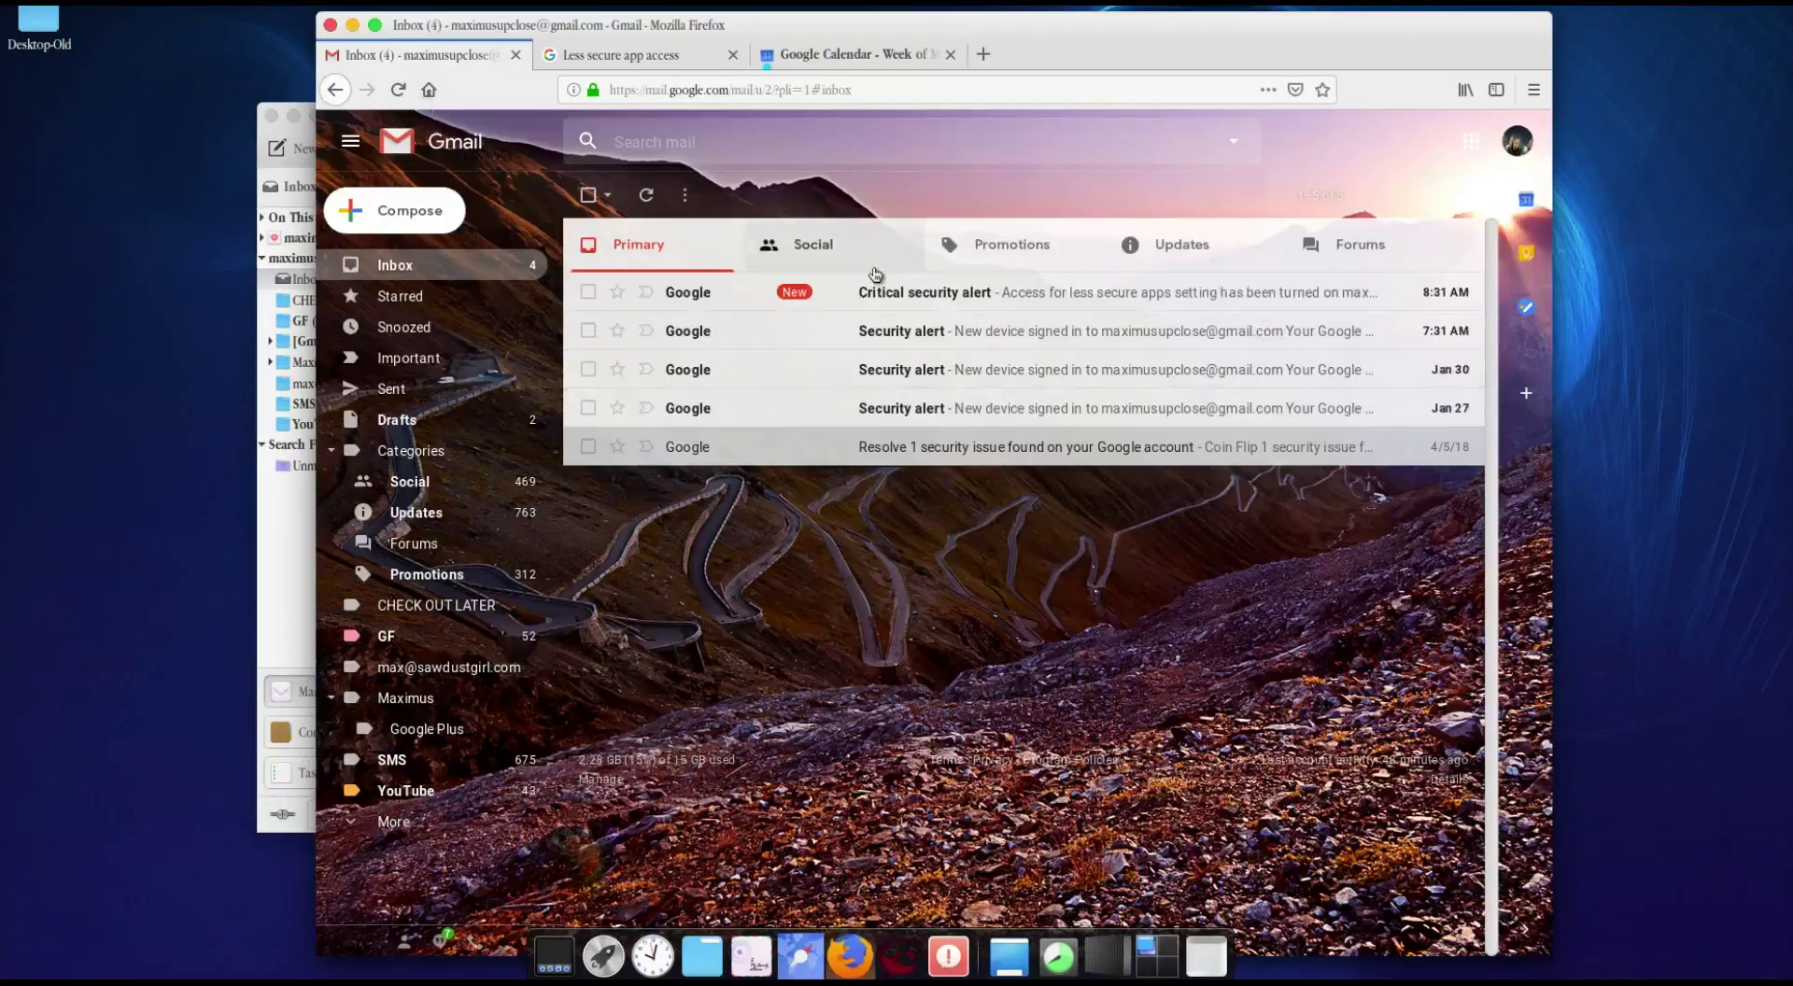
left_click(285, 595)
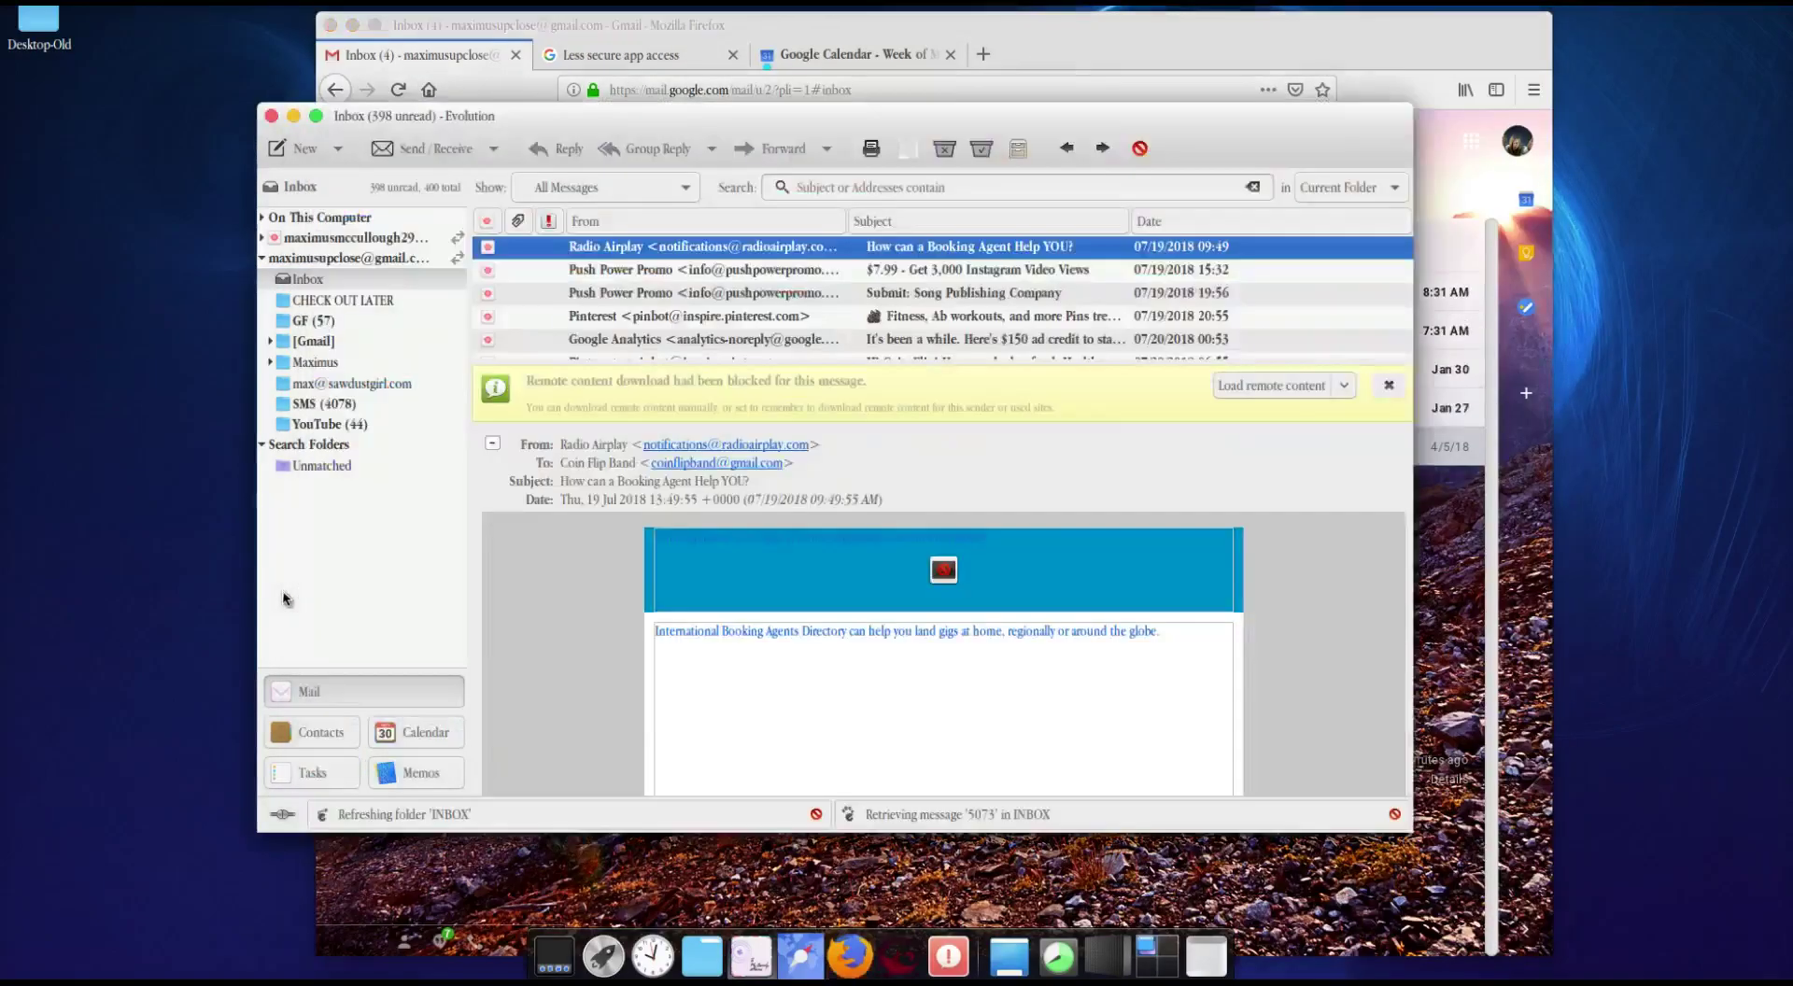
left_click(308, 280)
Step: Open the newest Critical security alert message and load its remote content
scroll(863, 267, "down", 5)
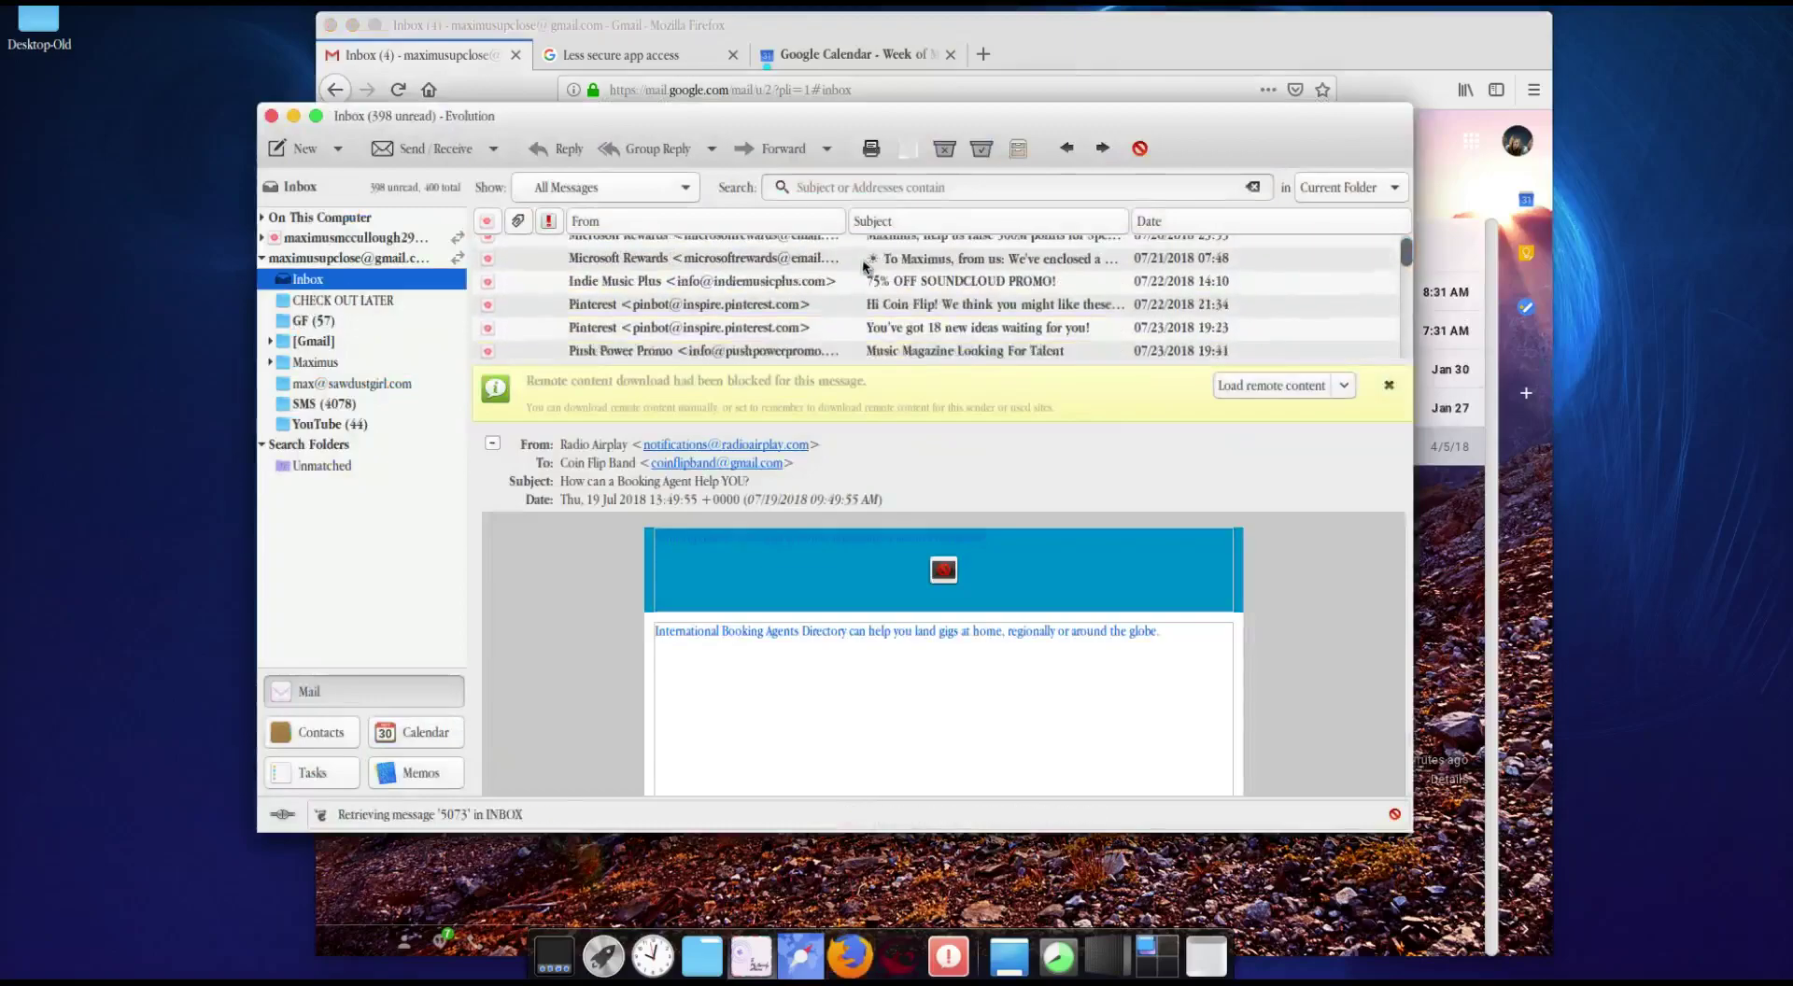
scroll(863, 267, "down", 5)
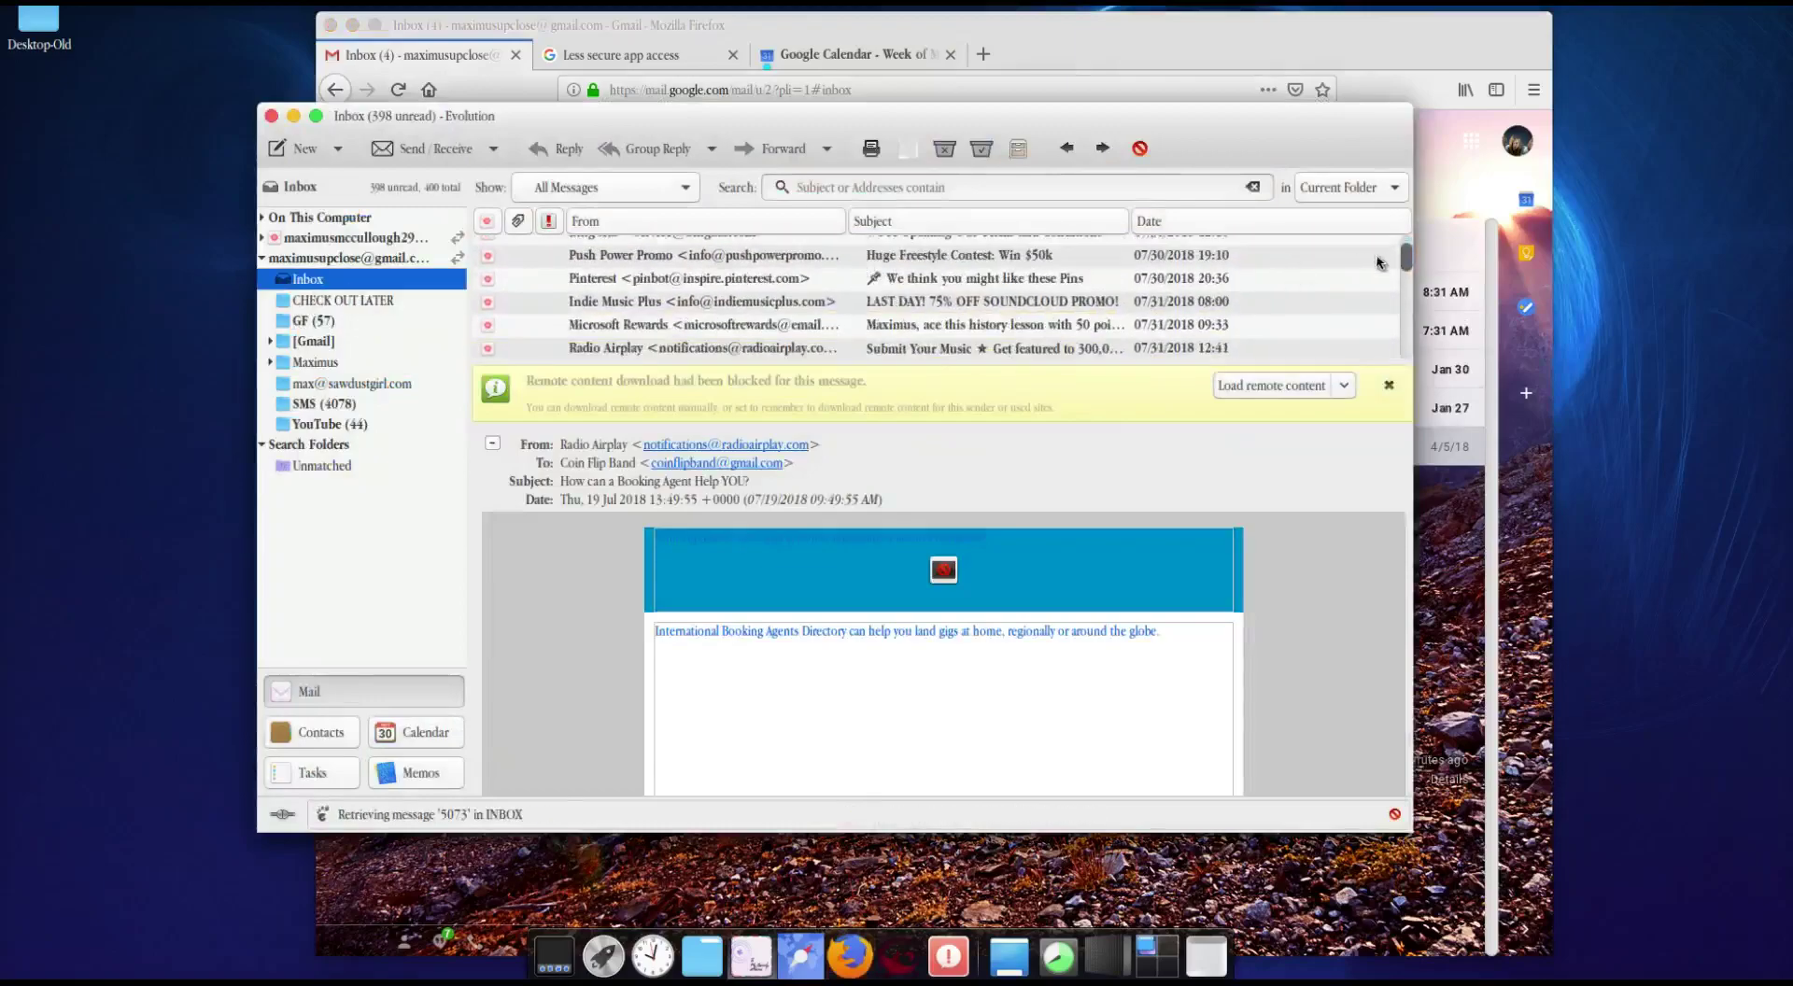
left_click_drag(1406, 258, 1411, 373)
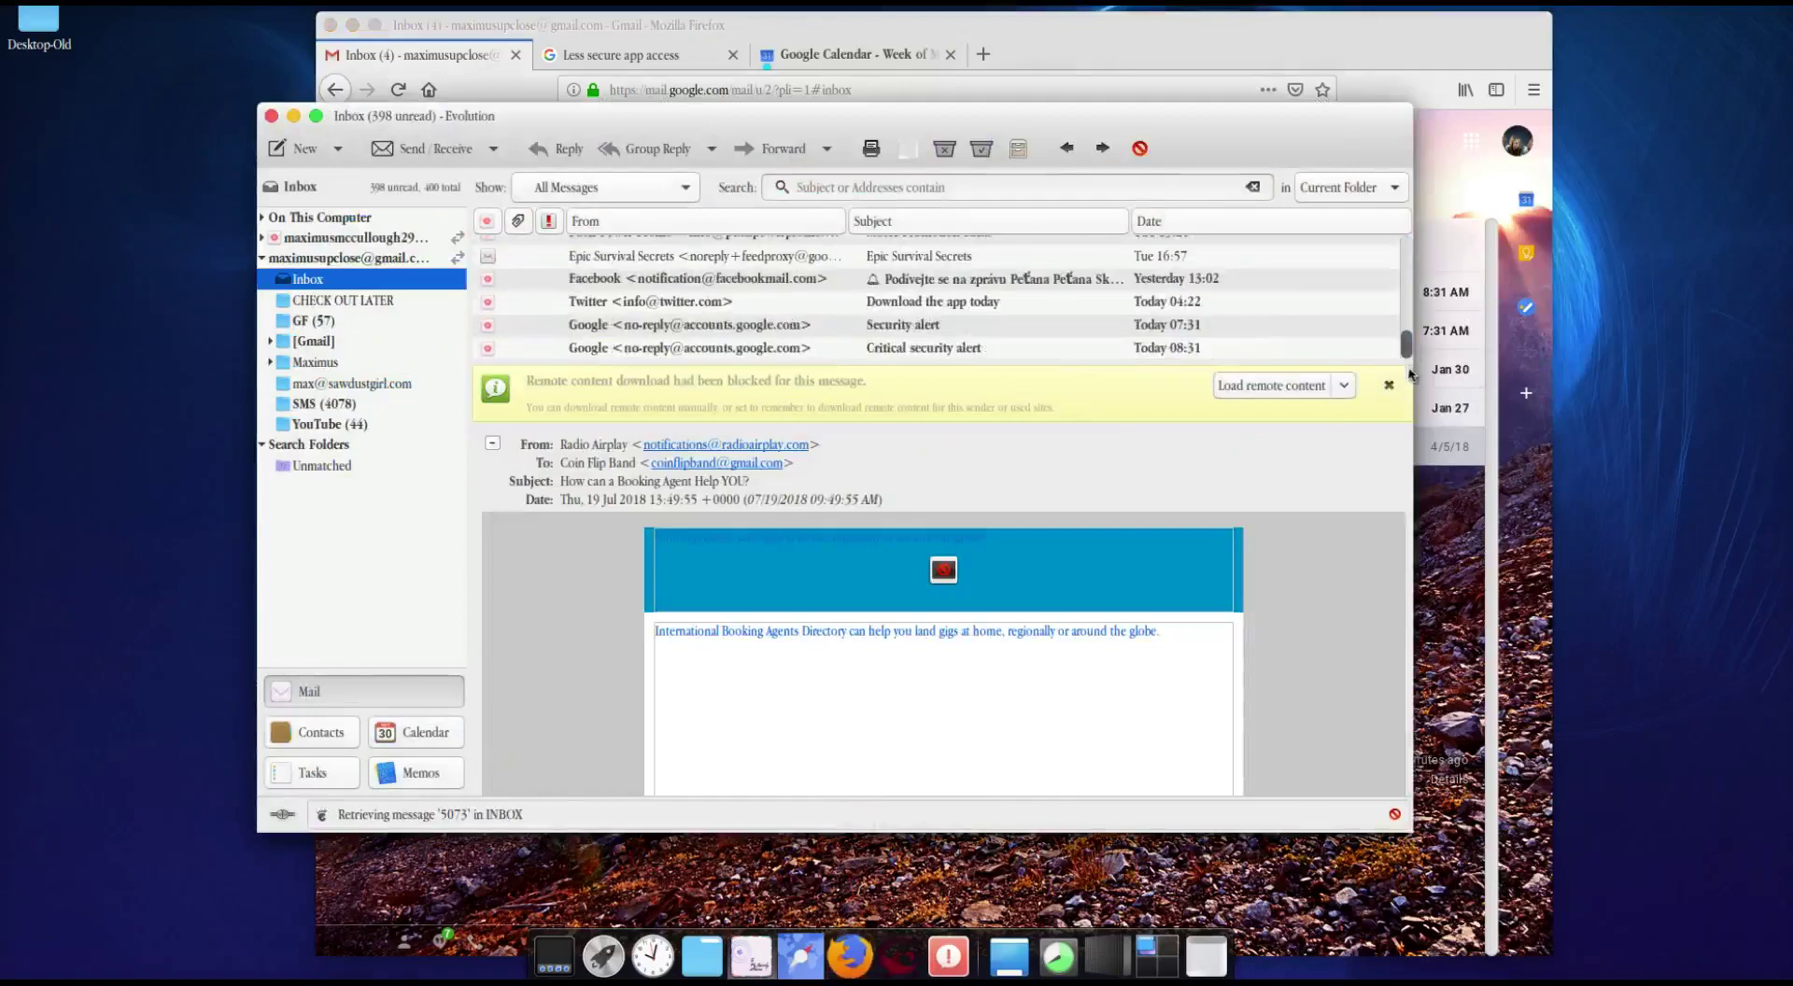
left_click(893, 352)
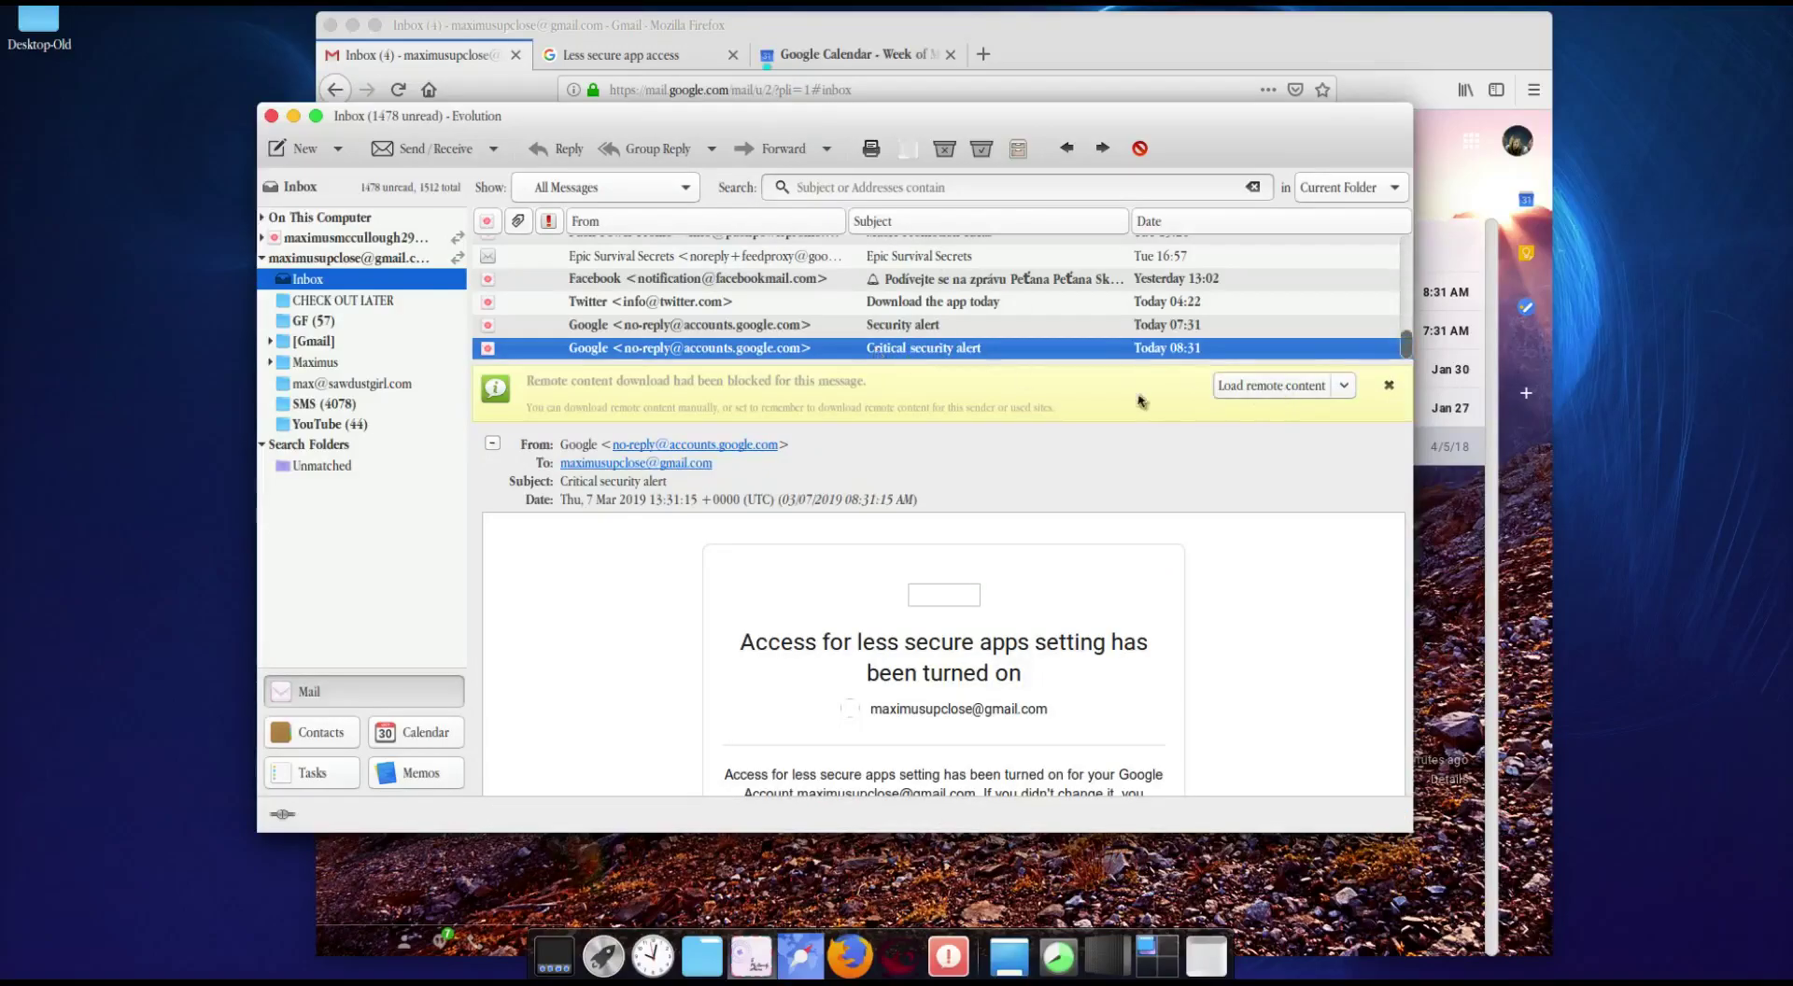
left_click(1269, 393)
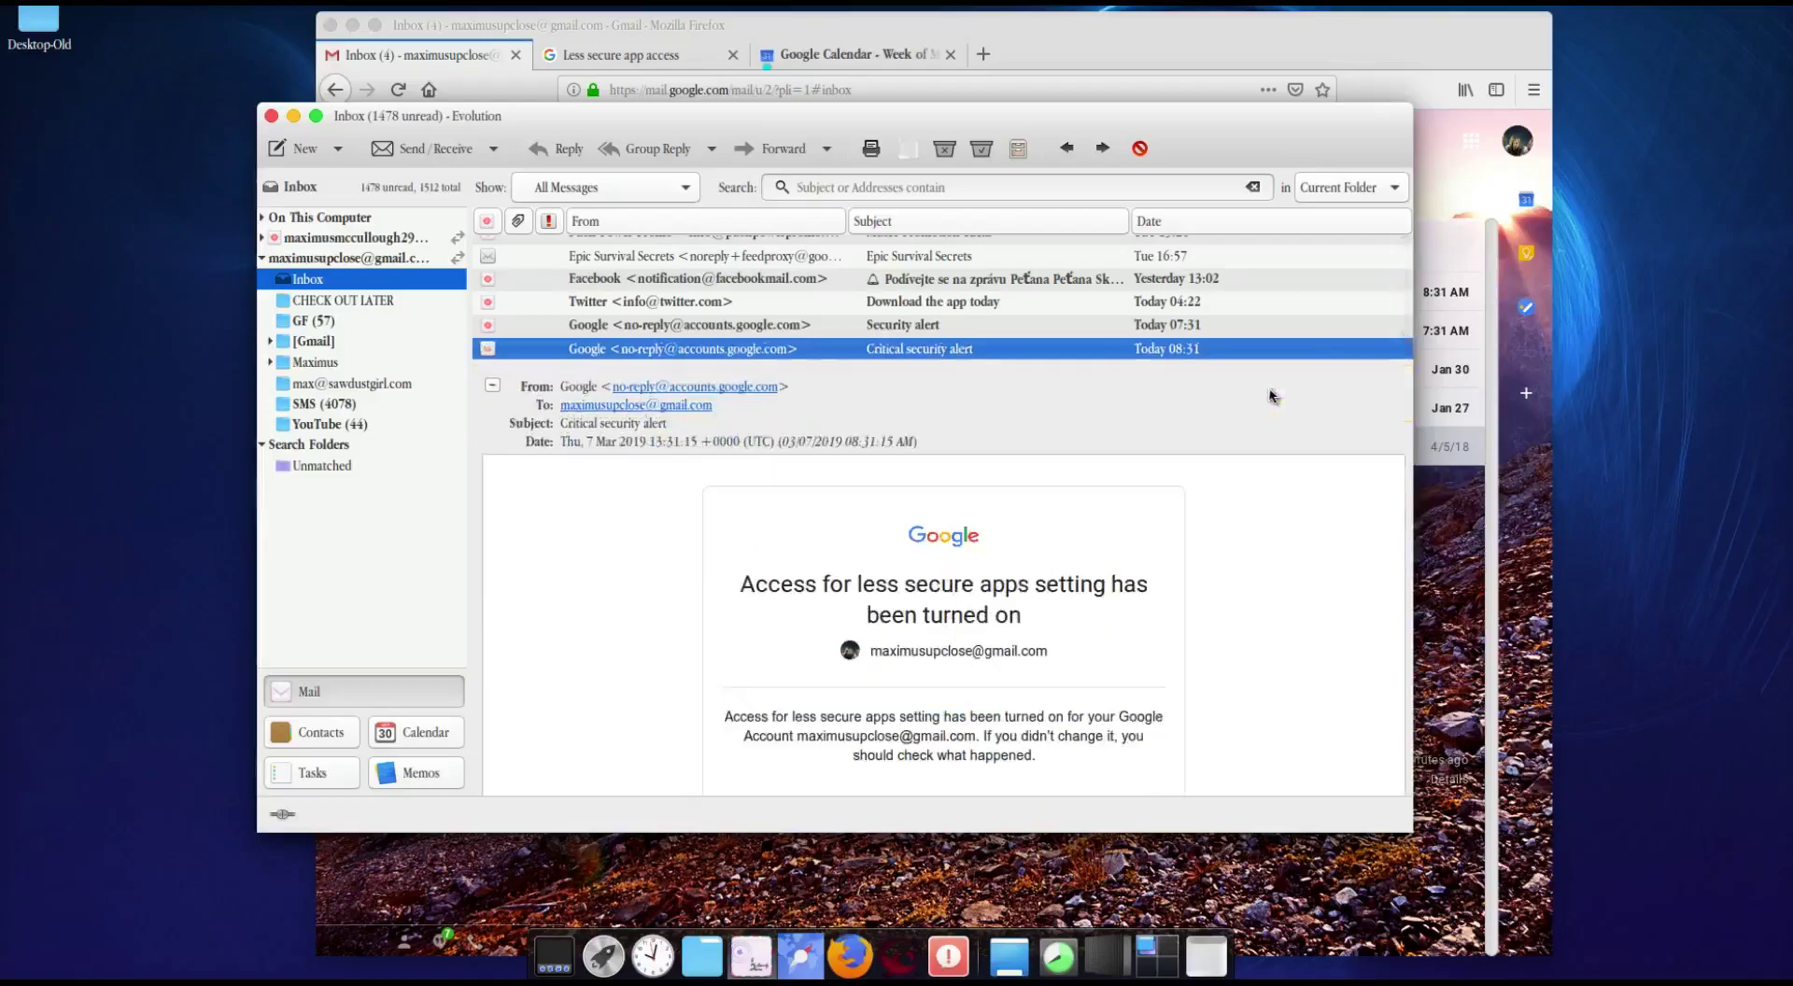
Step: Read through the security alert, then switch to the Calendar view
scroll(1147, 610, "down", 2)
scroll(1147, 610, "down", 1)
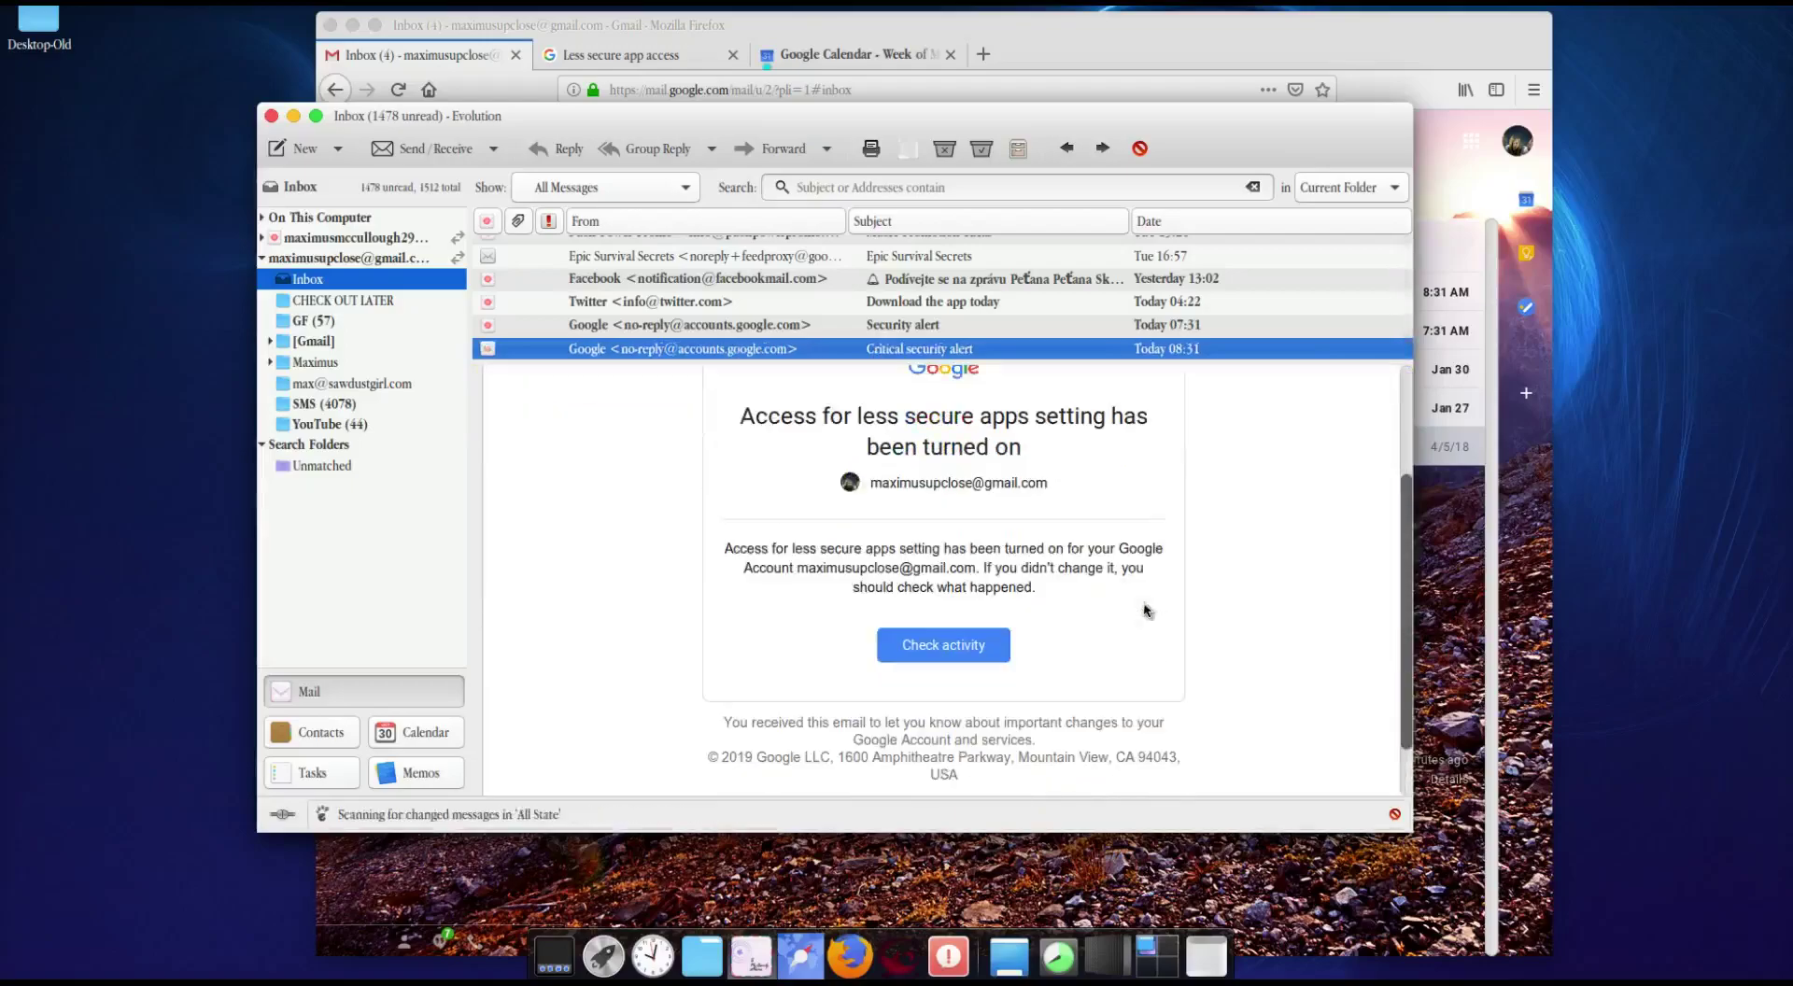
scroll(1146, 611, "up", 3)
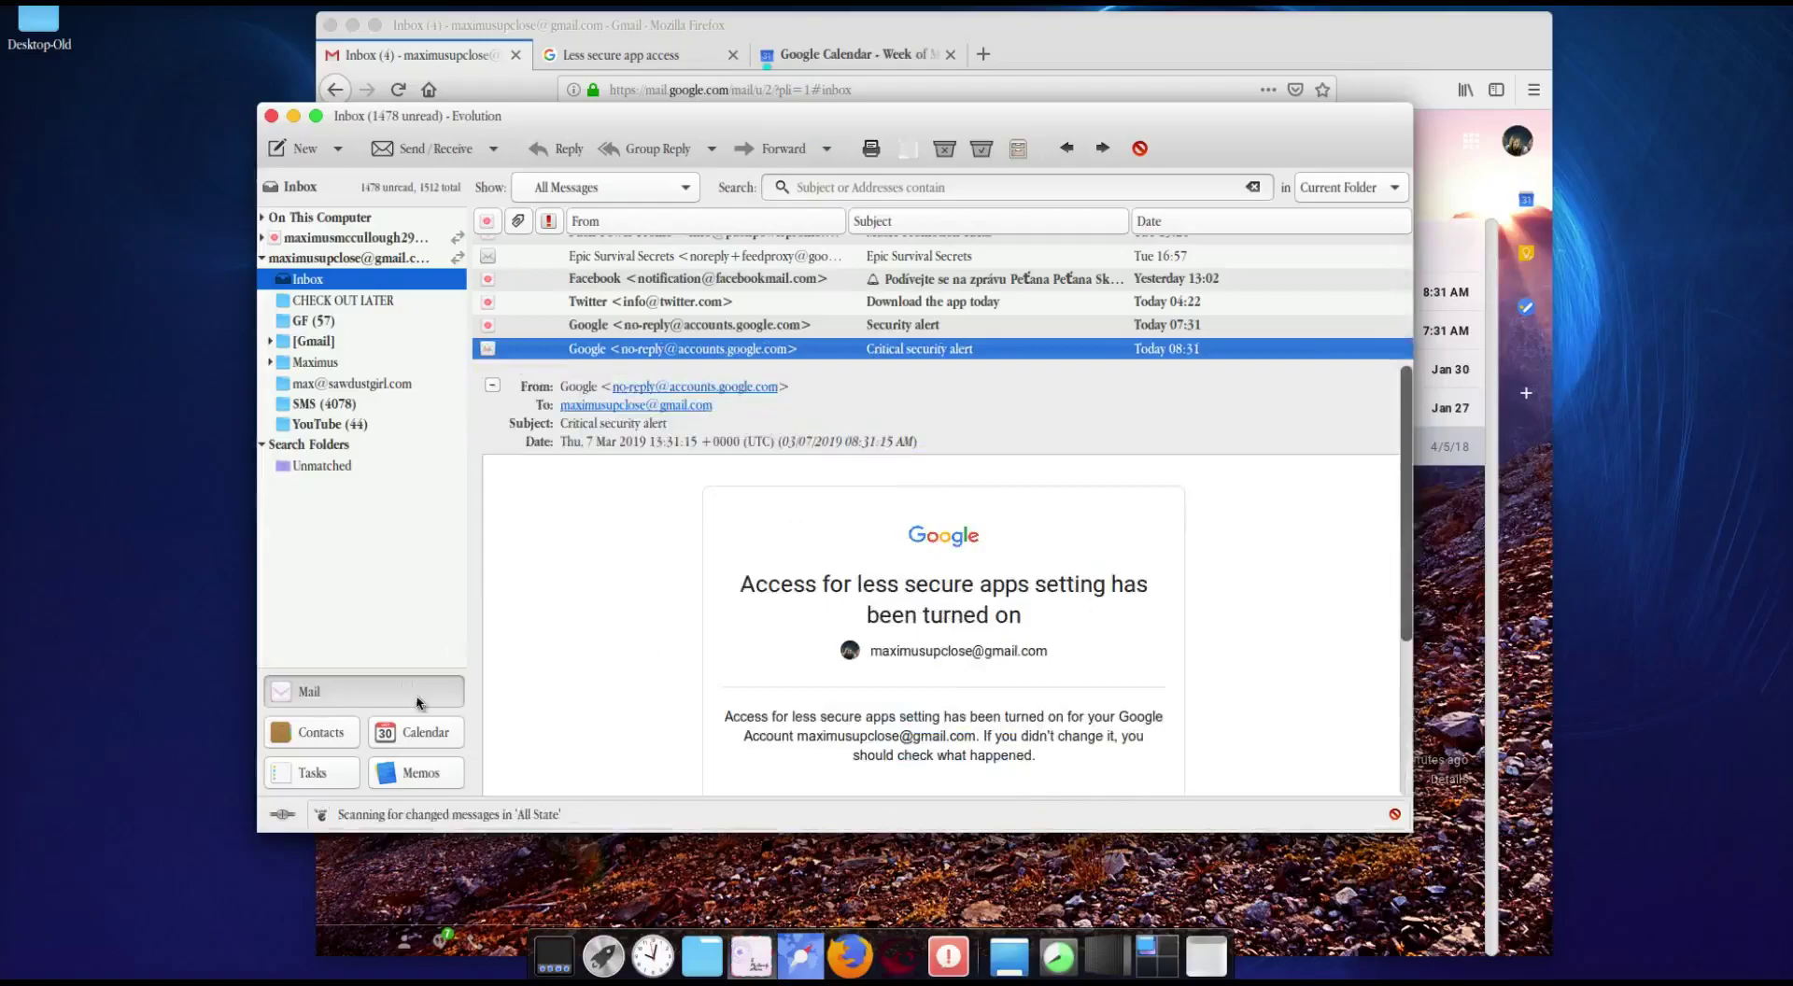
left_click(418, 735)
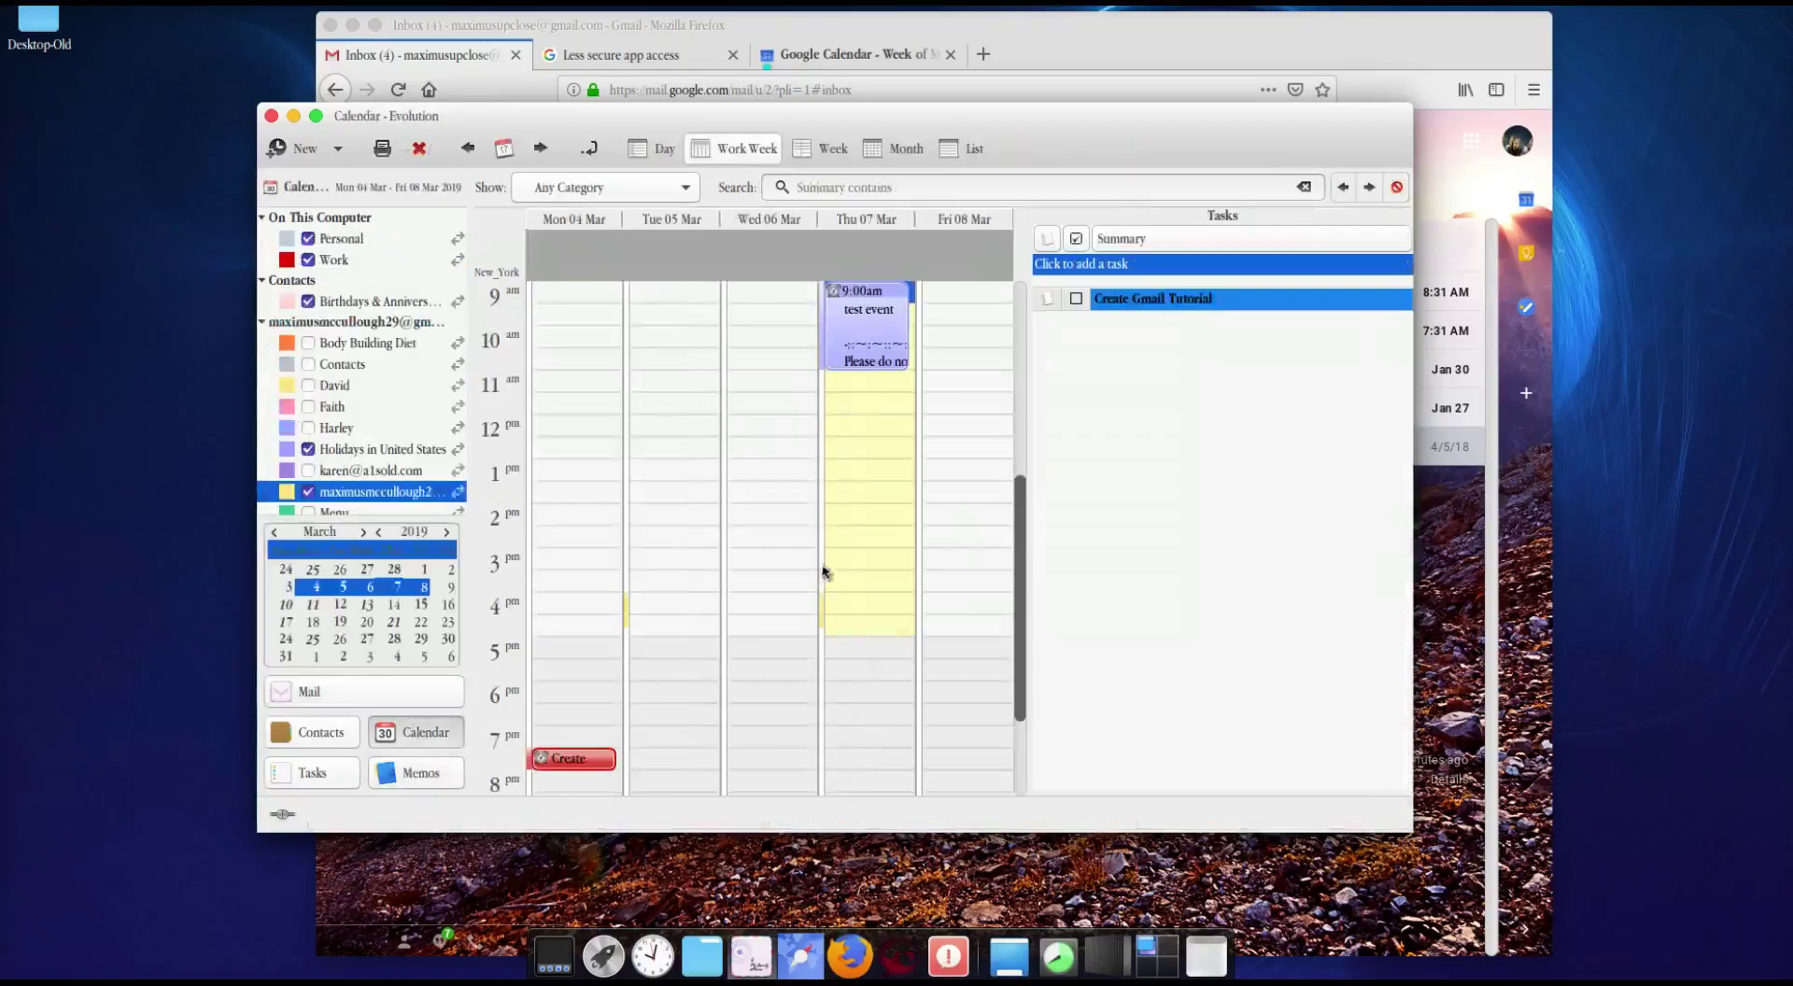
Step: Select Thursday's test event, dismiss its Google Calendar reminder, and collapse the other account's calendars
left_click(870, 334)
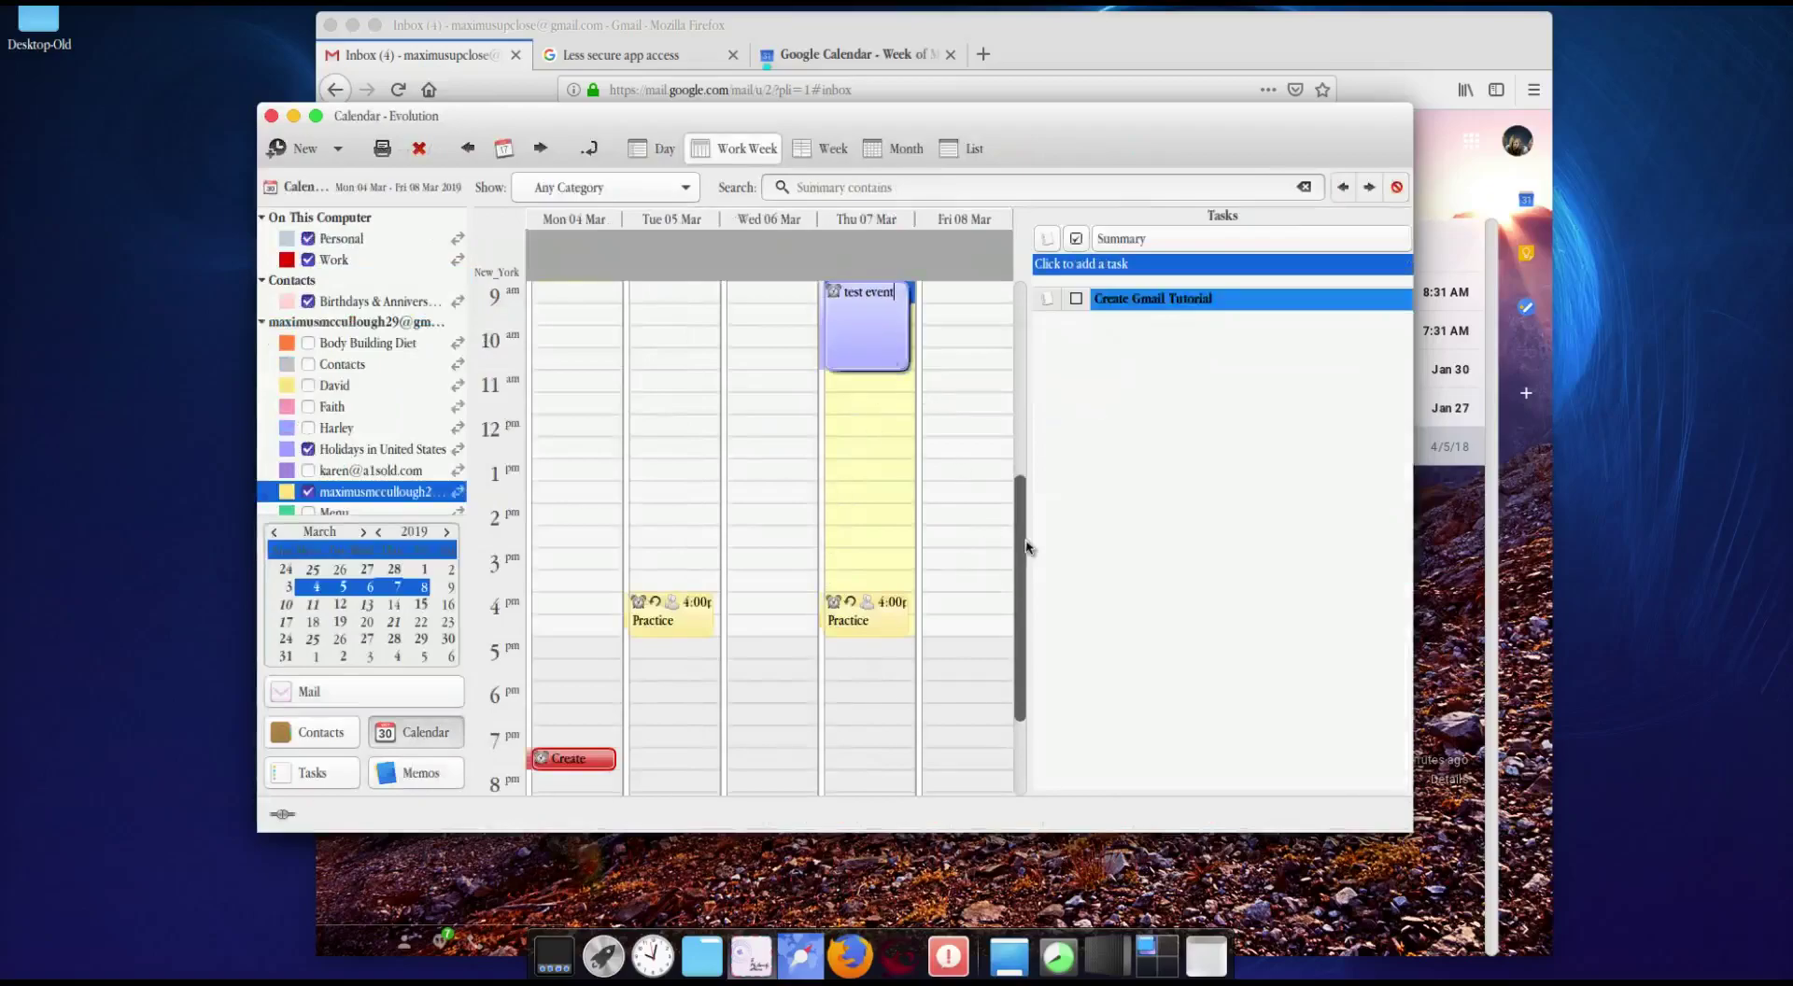
scroll(1026, 514, "up", 3)
left_click(860, 58)
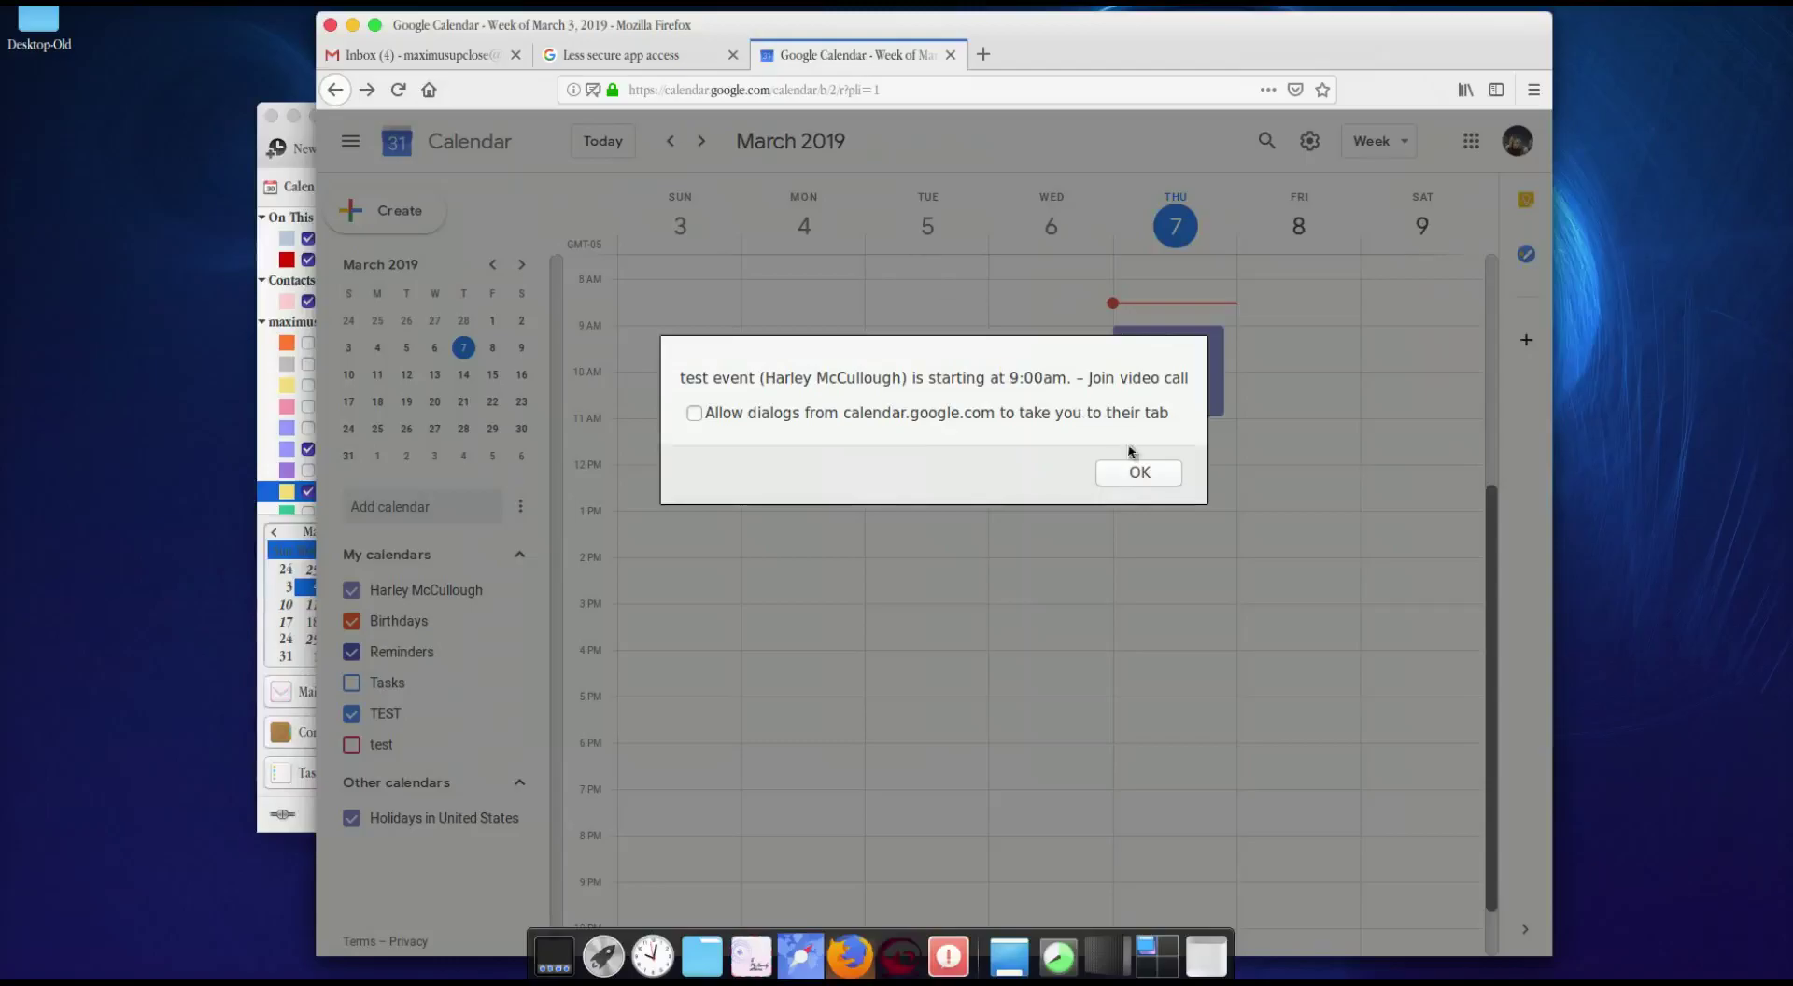
left_click(1139, 473)
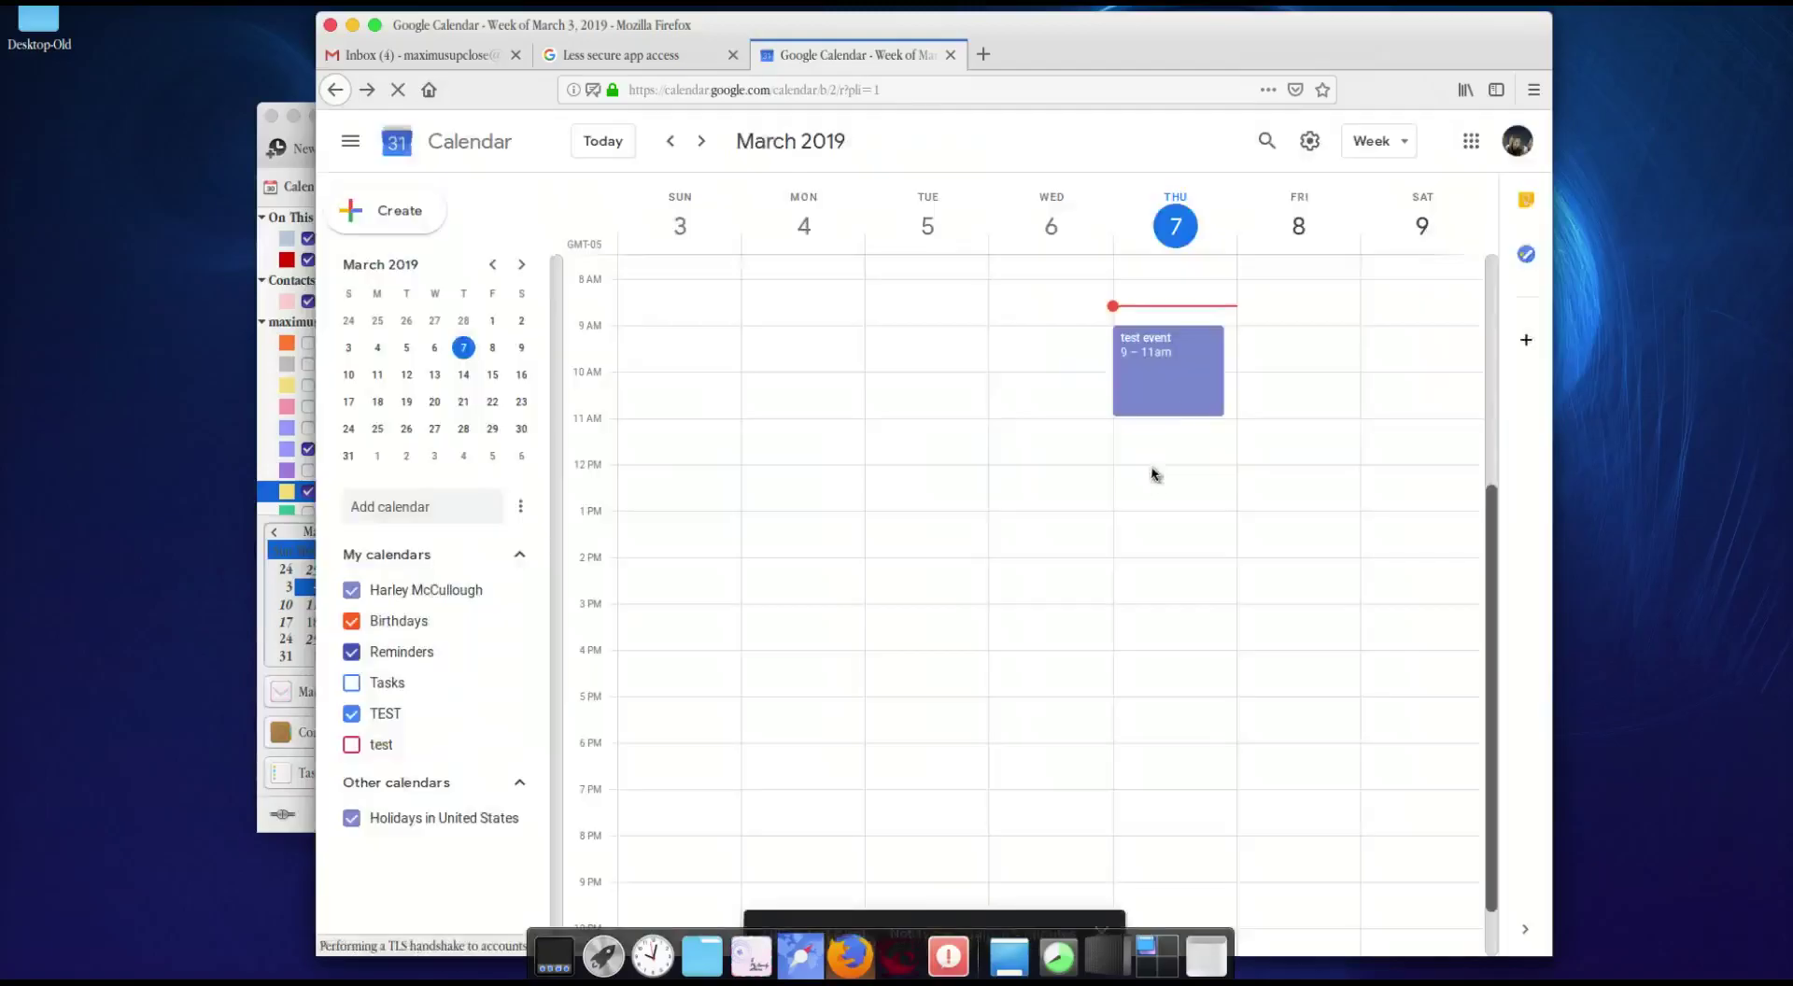
left_click(294, 159)
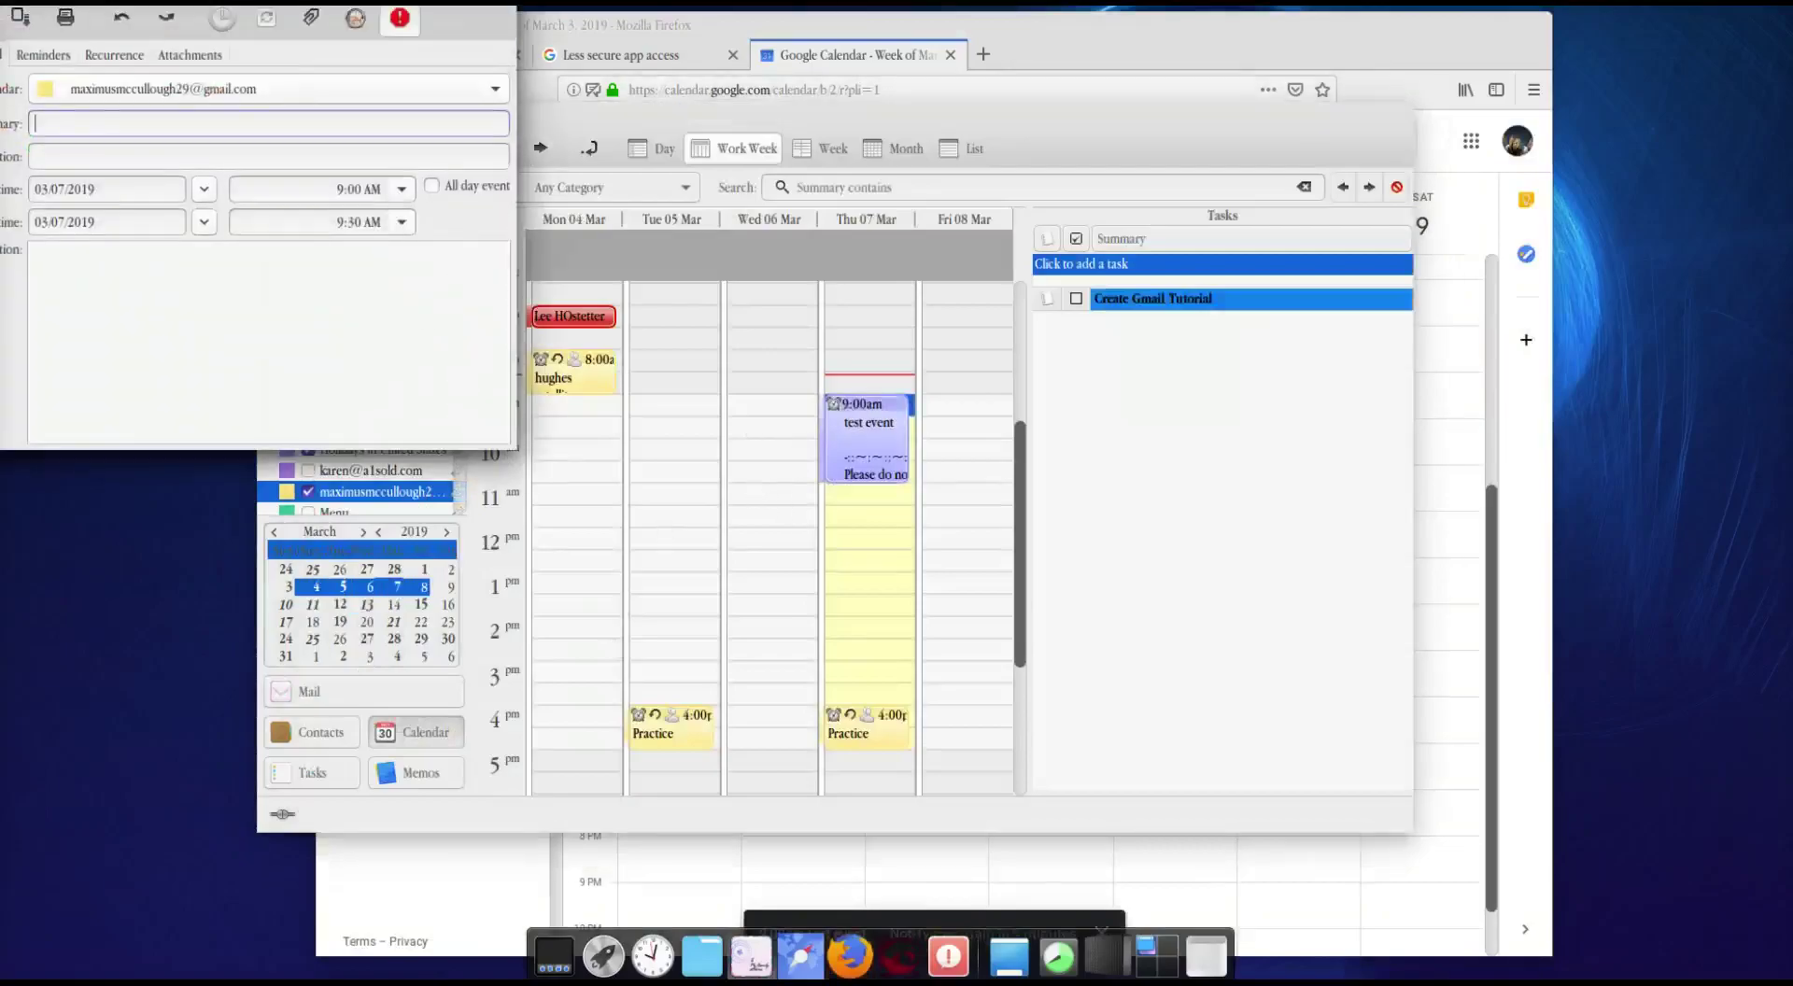
key("Escape")
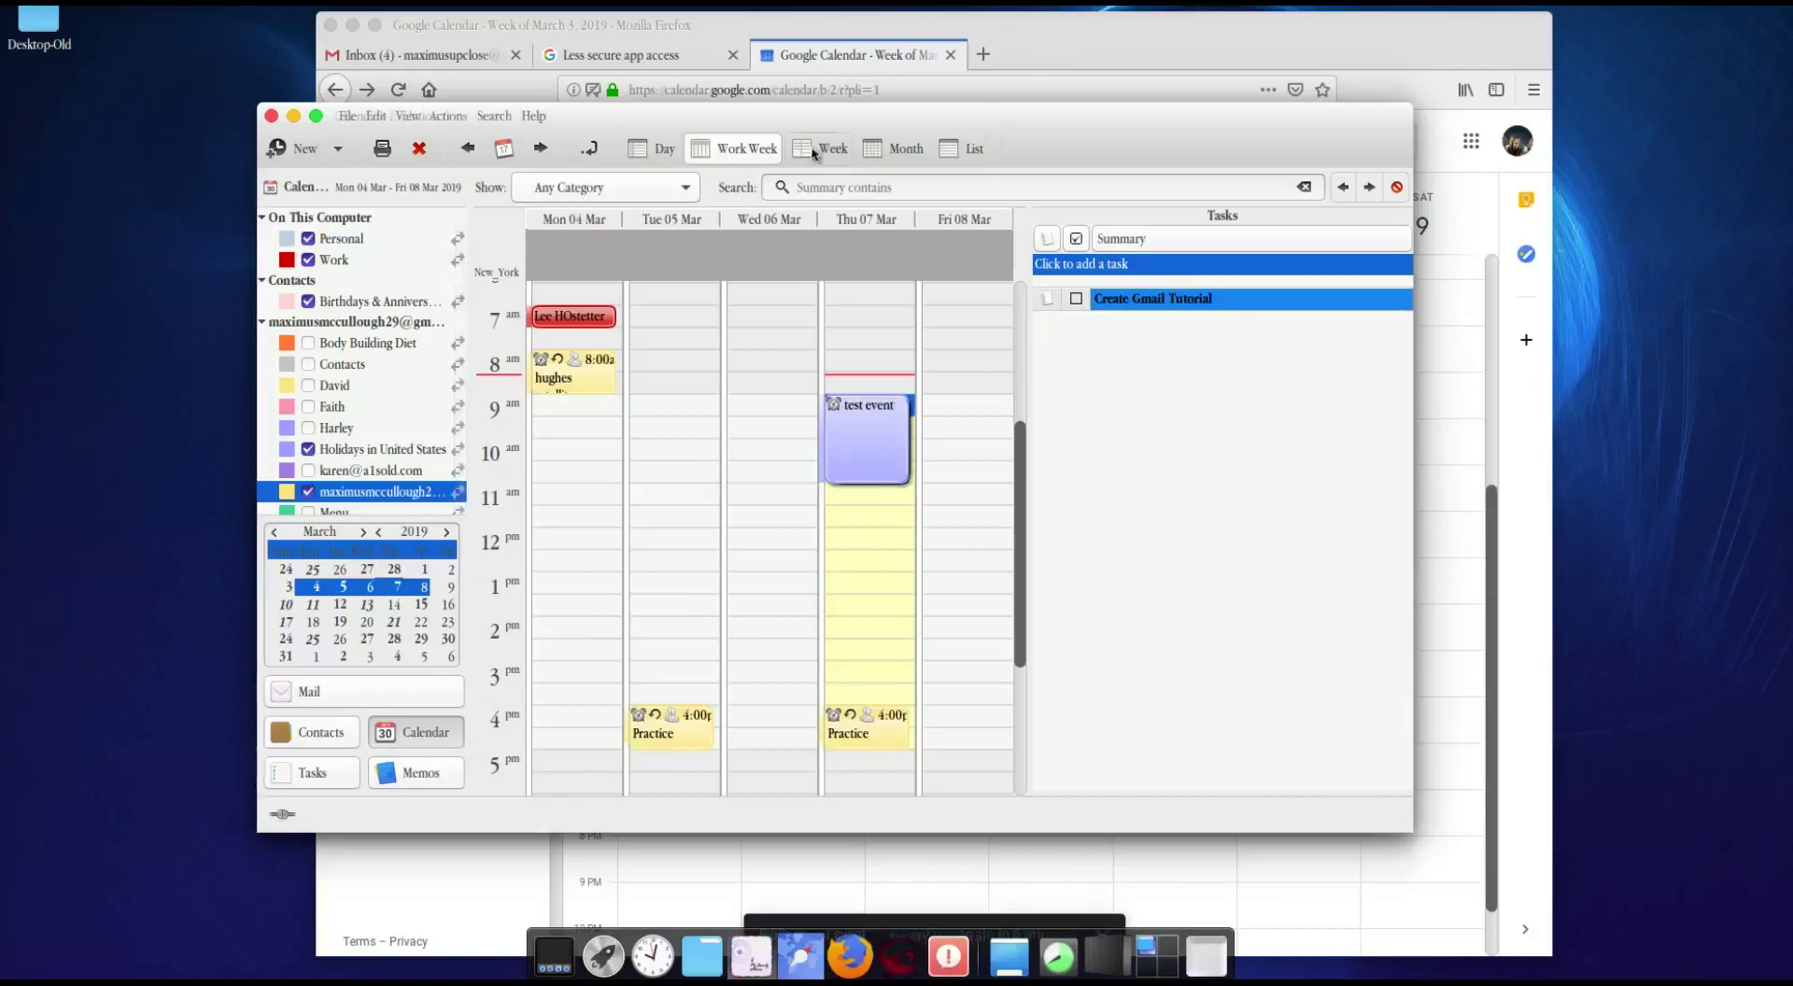
left_click(263, 325)
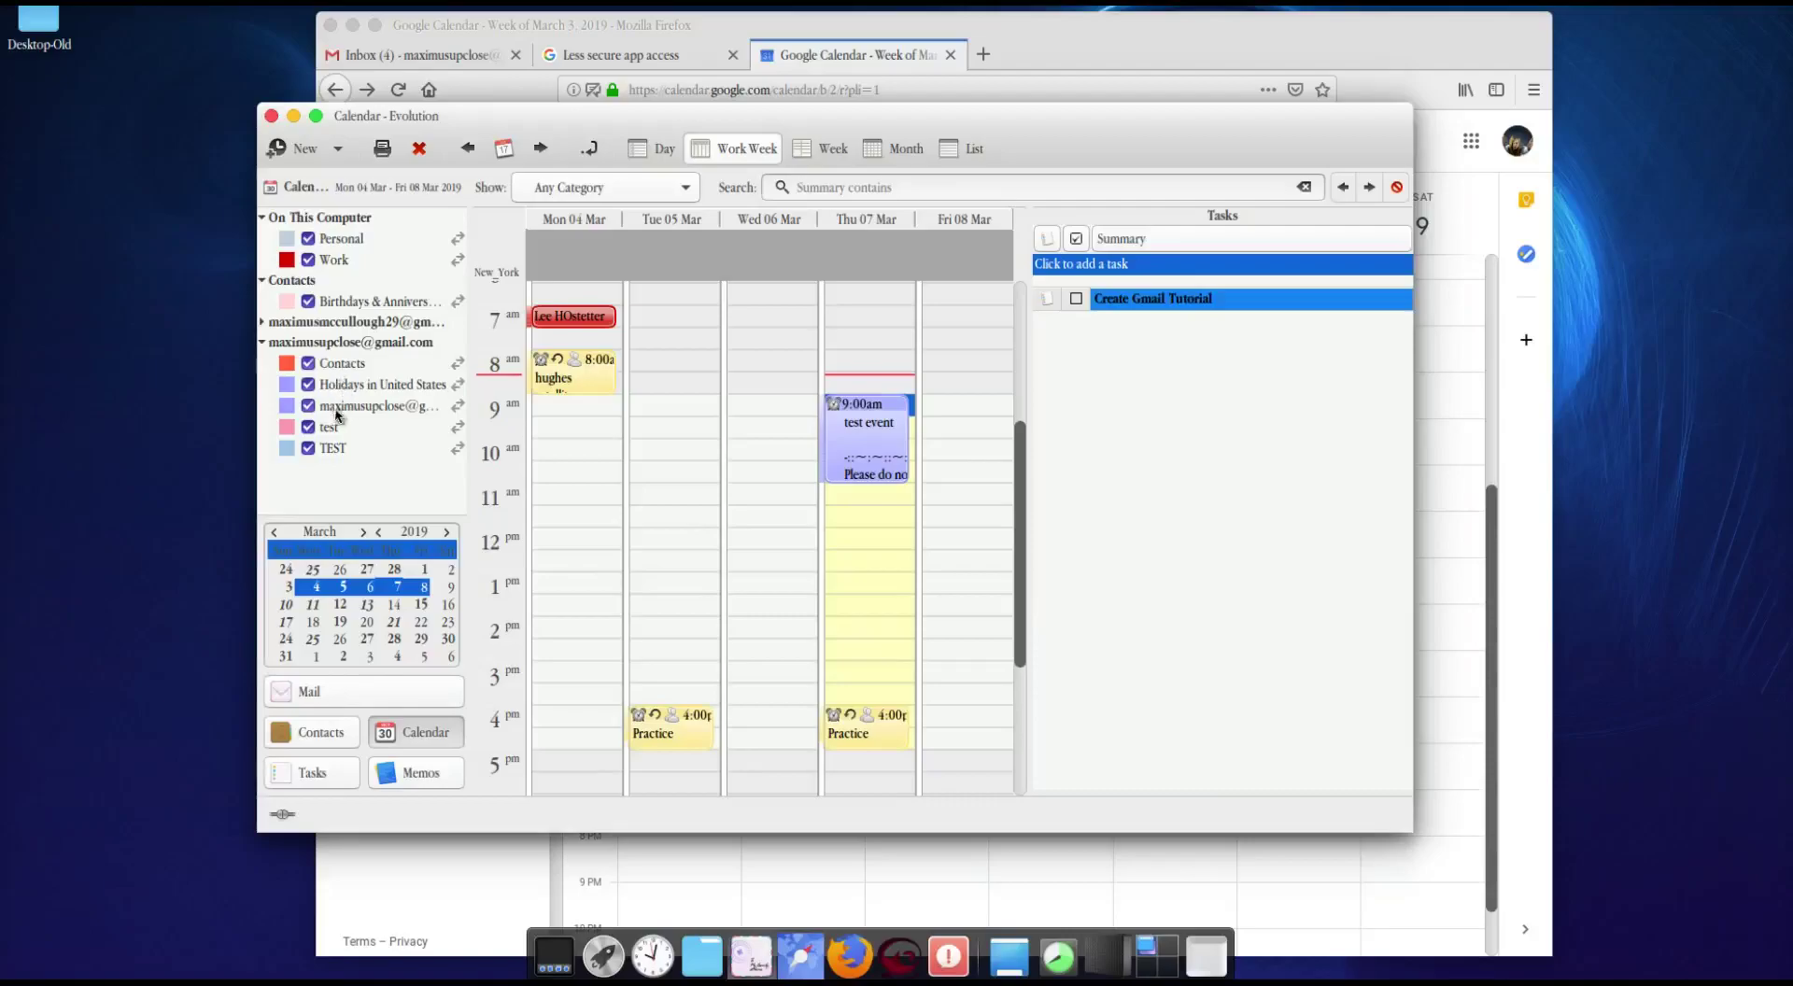
Step: Uncheck the test, Holidays in United States and Contacts calendars, collapse the group, and return to Mail
left_click(307, 426)
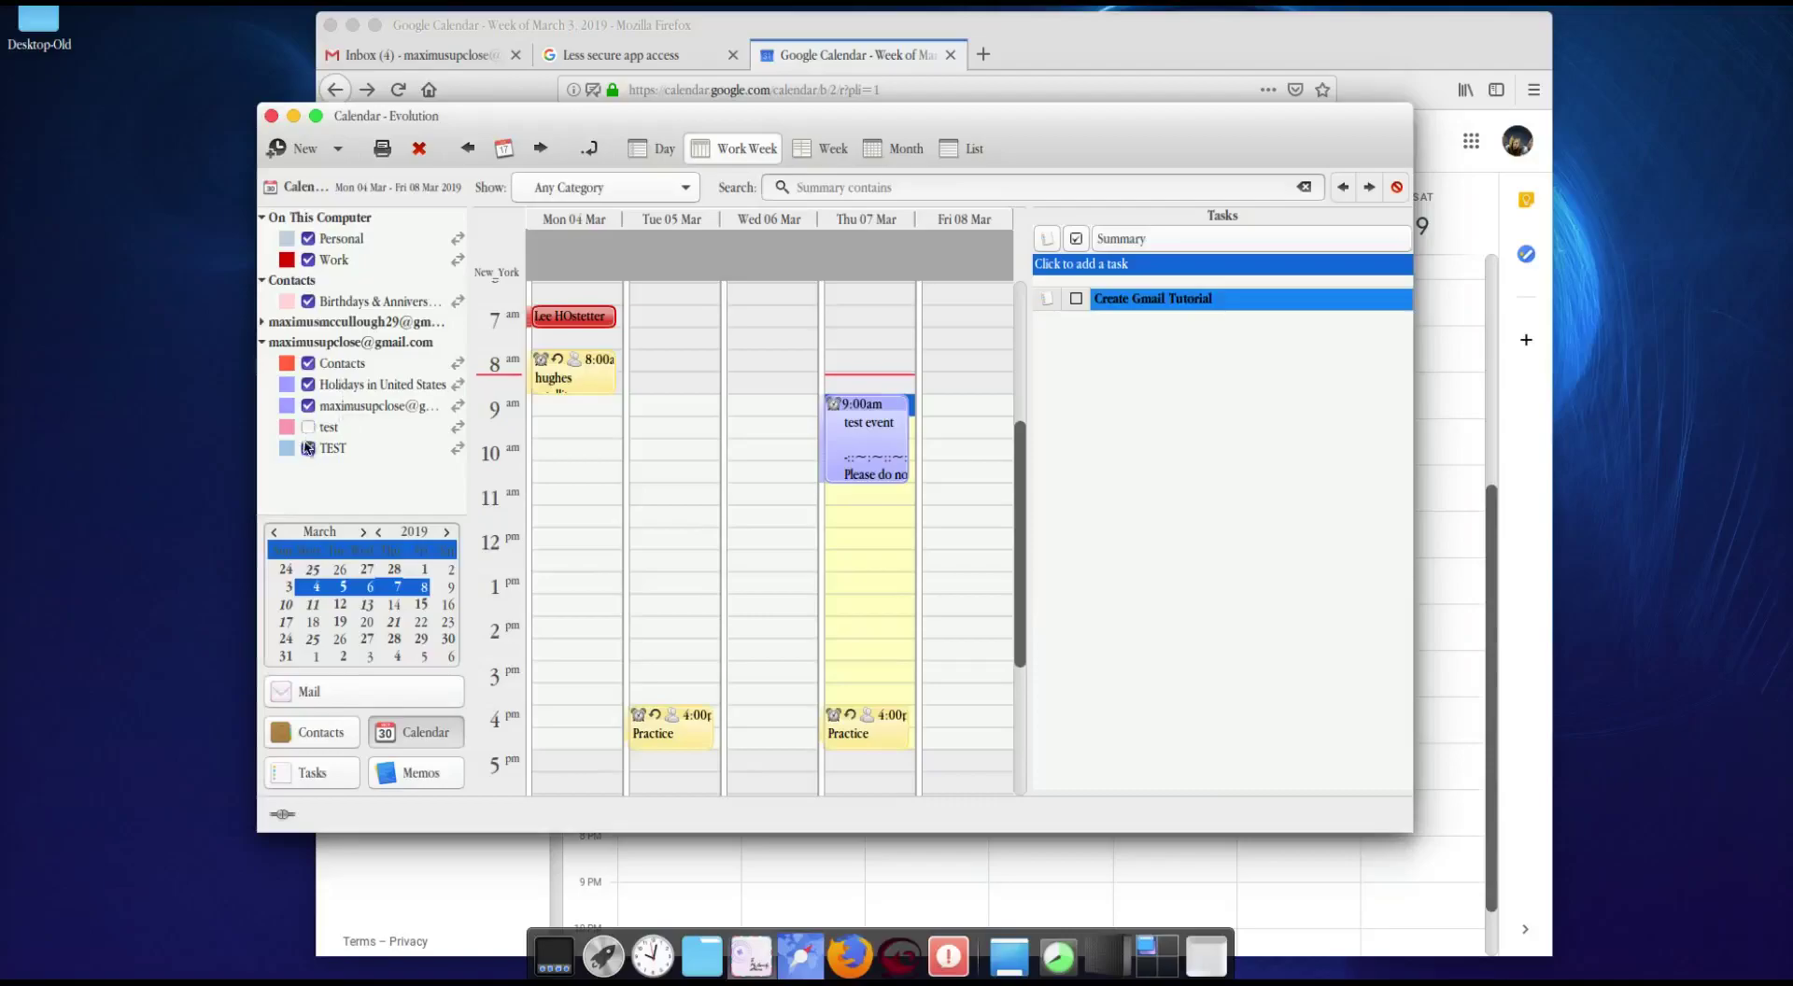
left_click(308, 383)
left_click(308, 362)
left_click(265, 342)
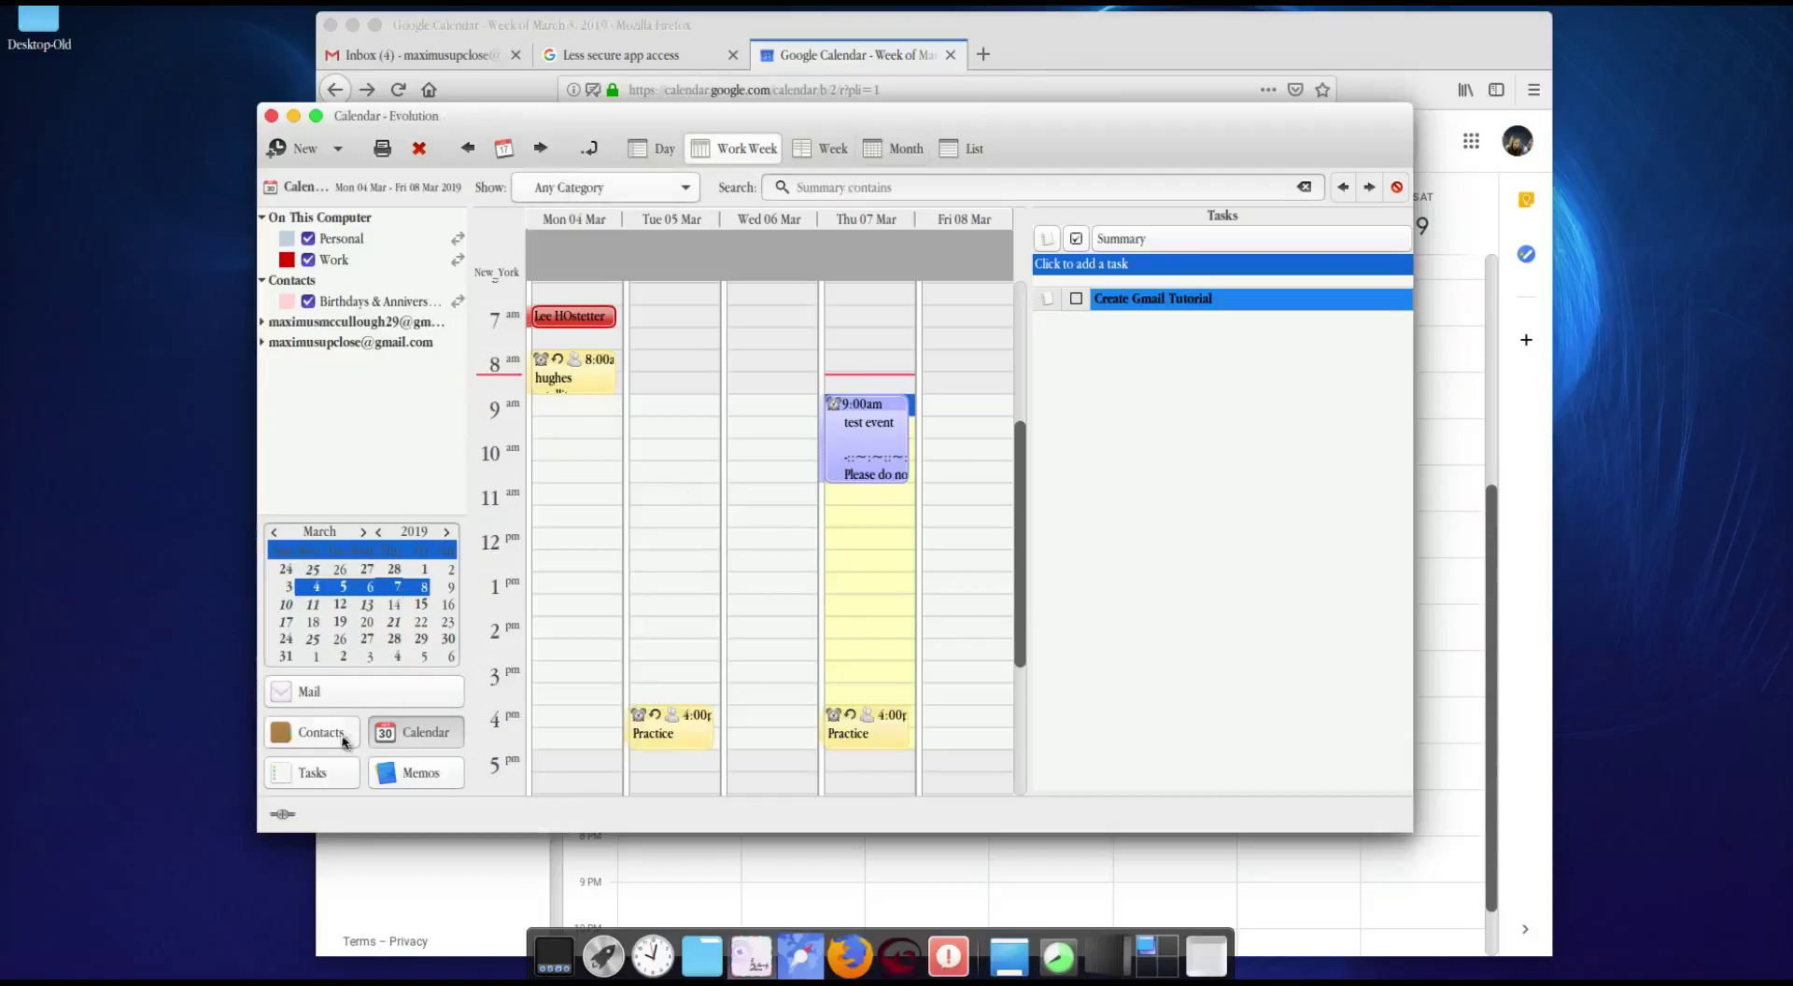
left_click(340, 697)
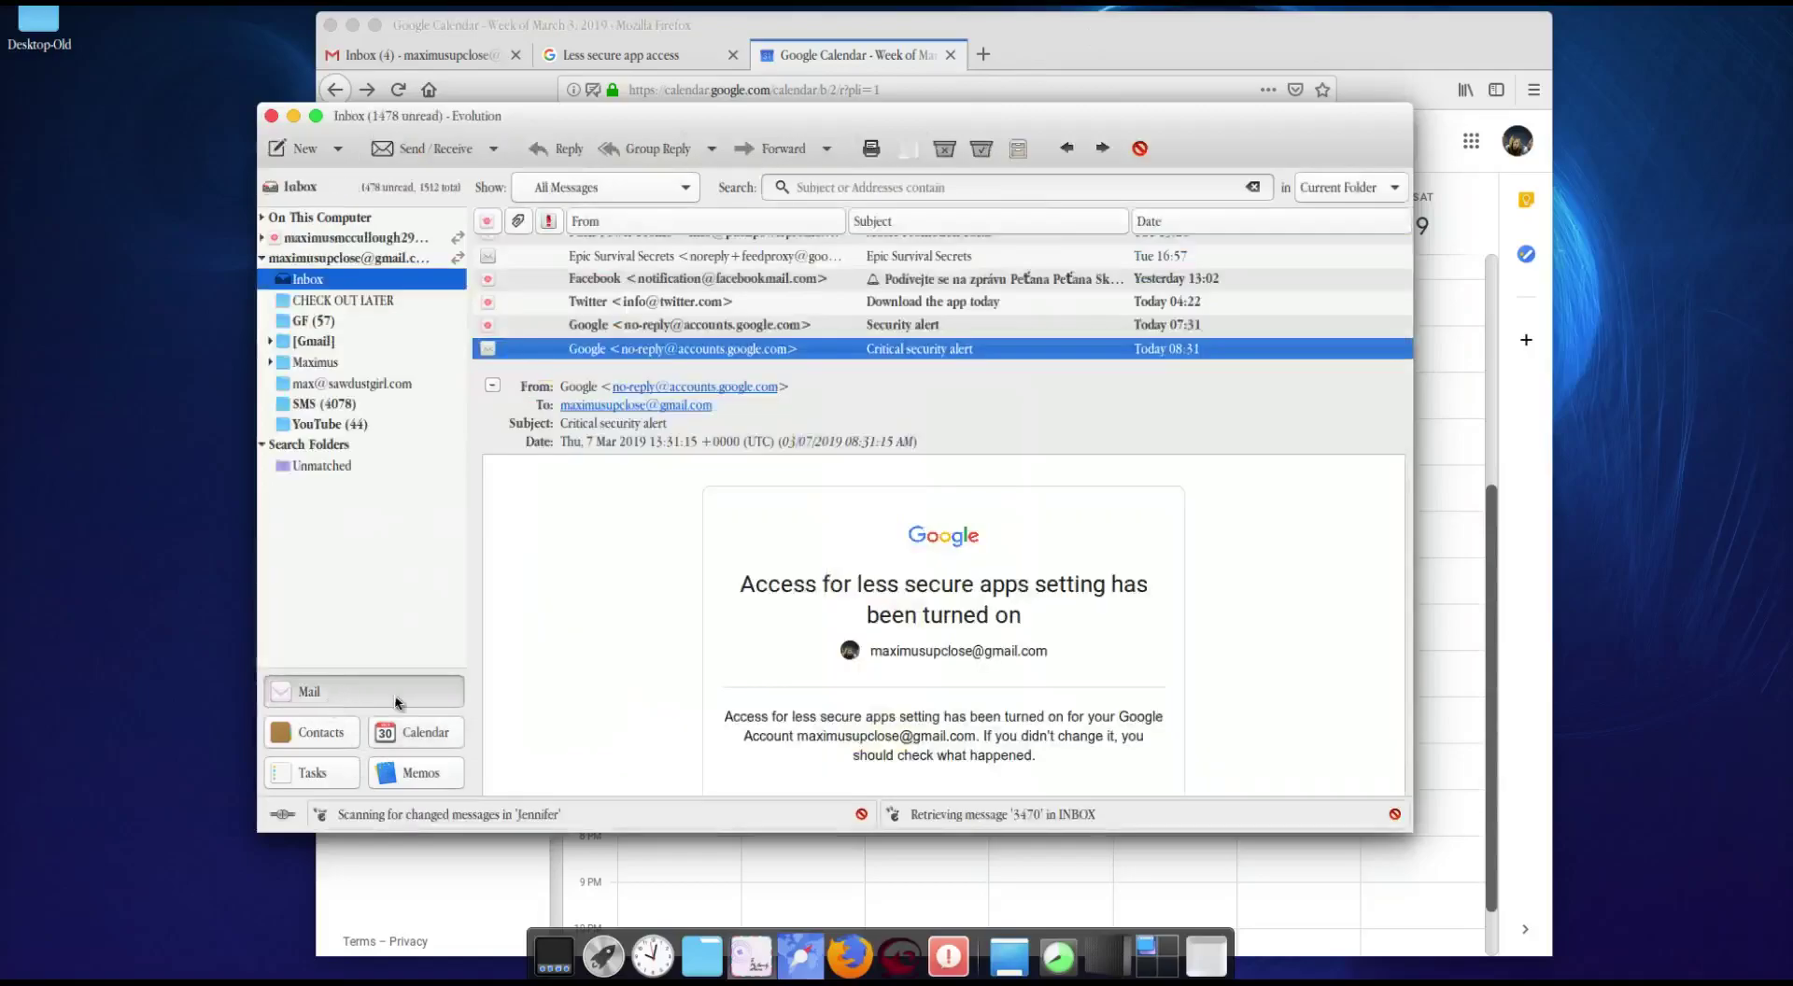
Step: Collapse the Gmail folders and review the Evolution RSS plugin's Configuration tab in Edit > Plugins
left_click(263, 258)
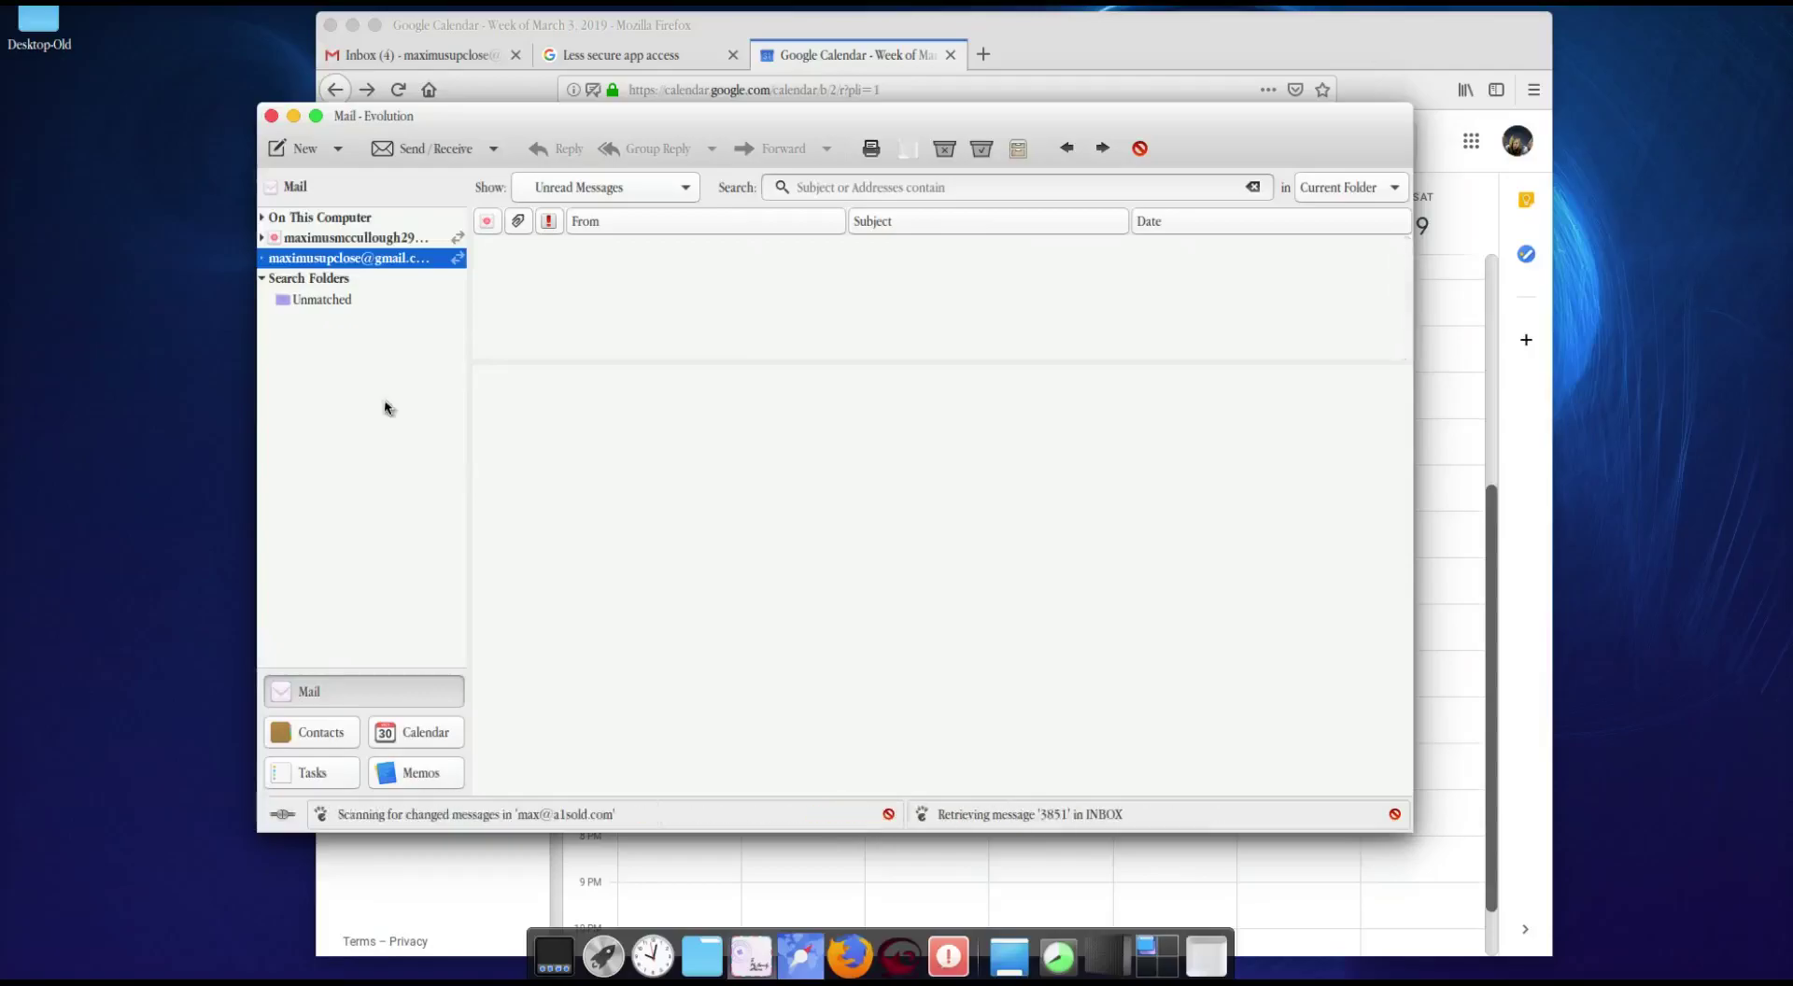
mouse_move(466, 120)
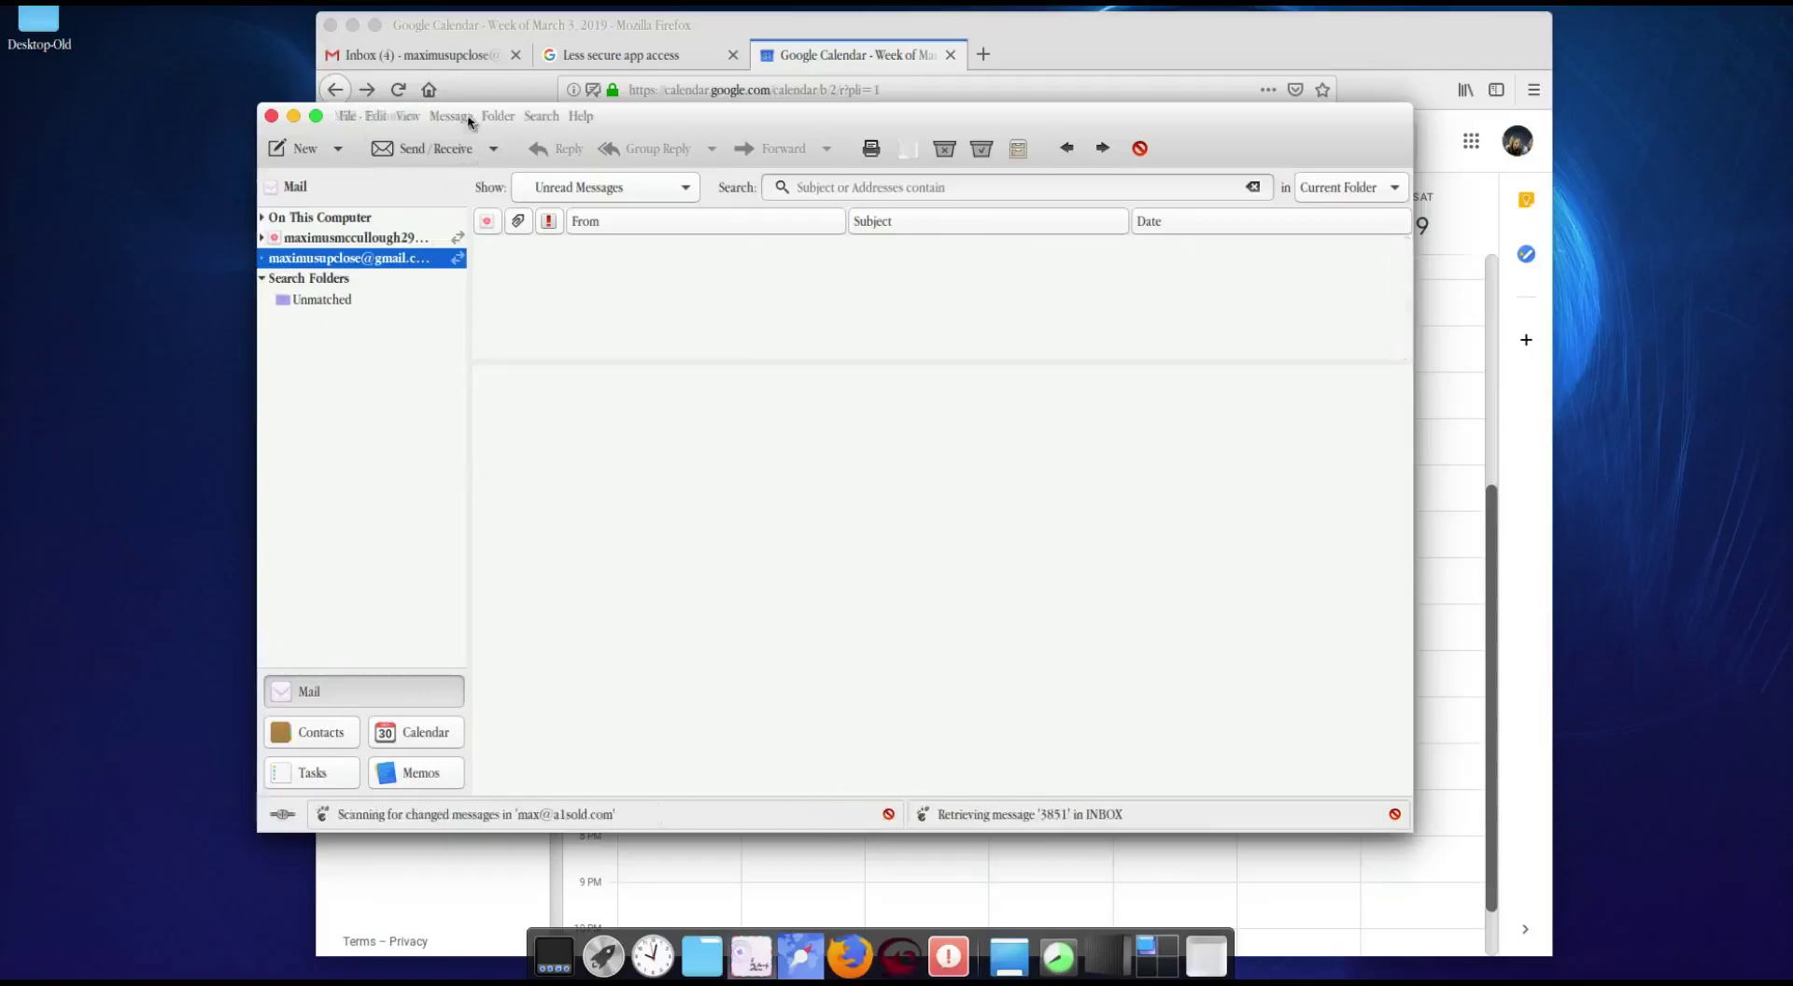
left_click(374, 116)
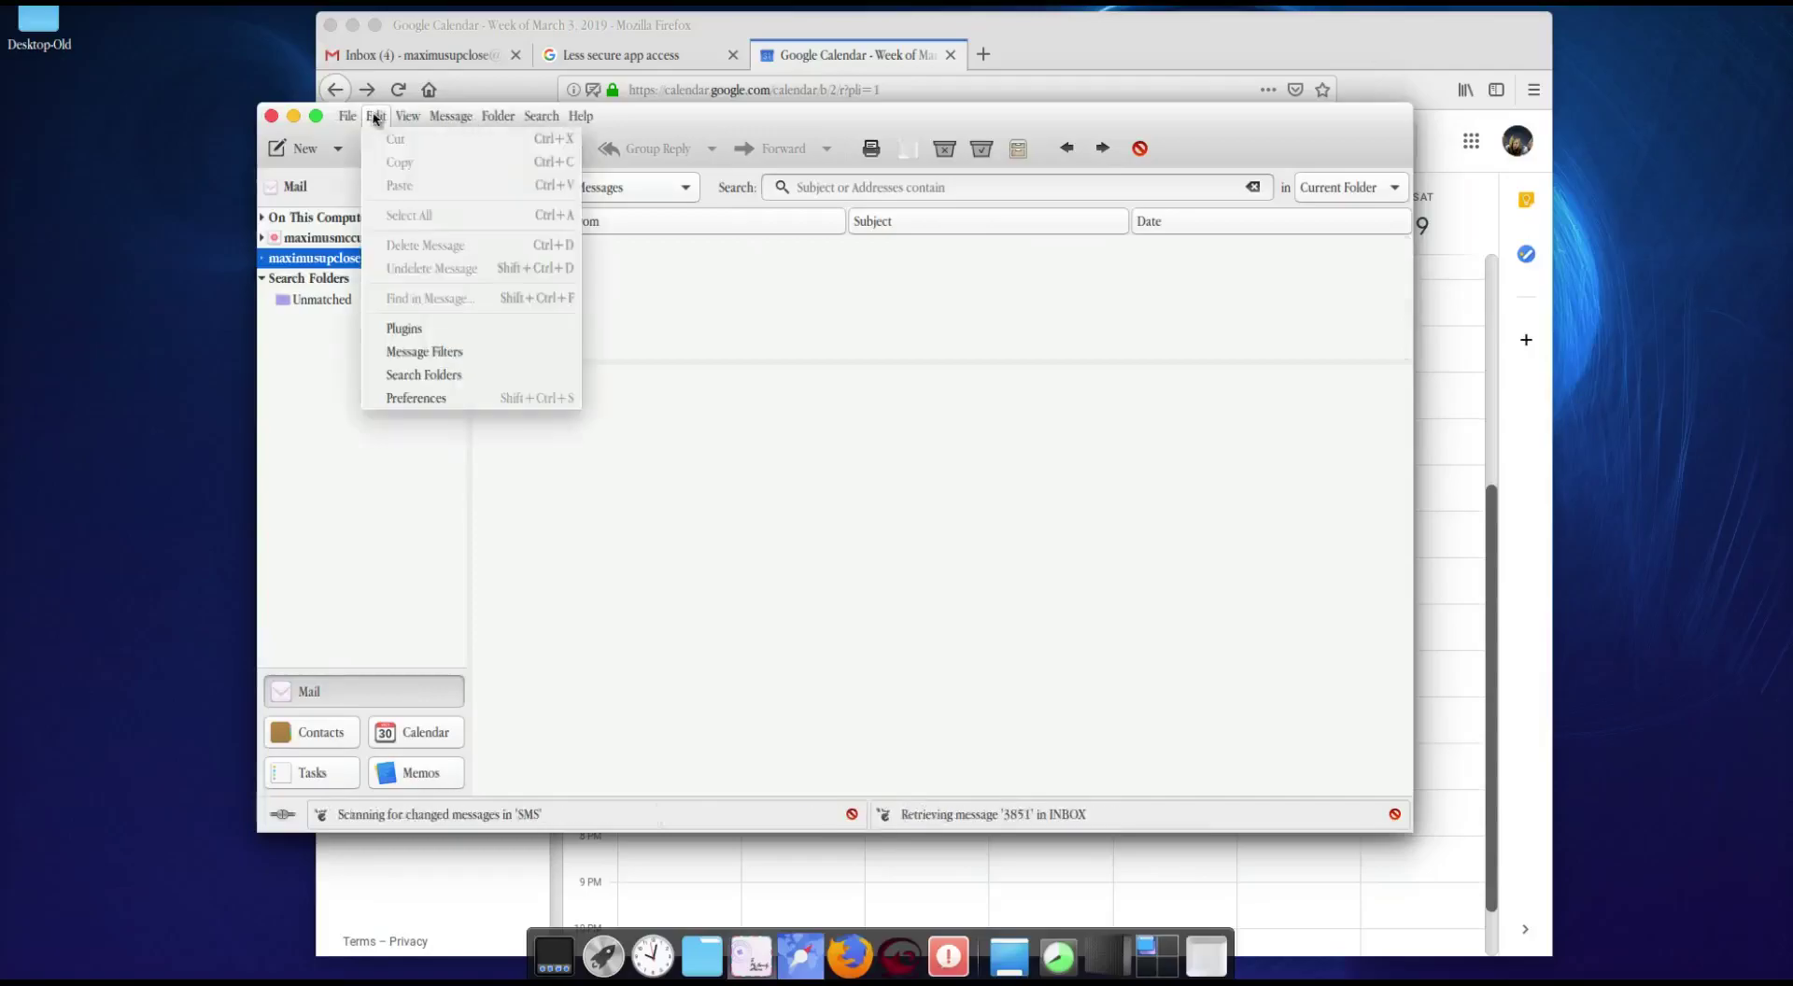
left_click(405, 328)
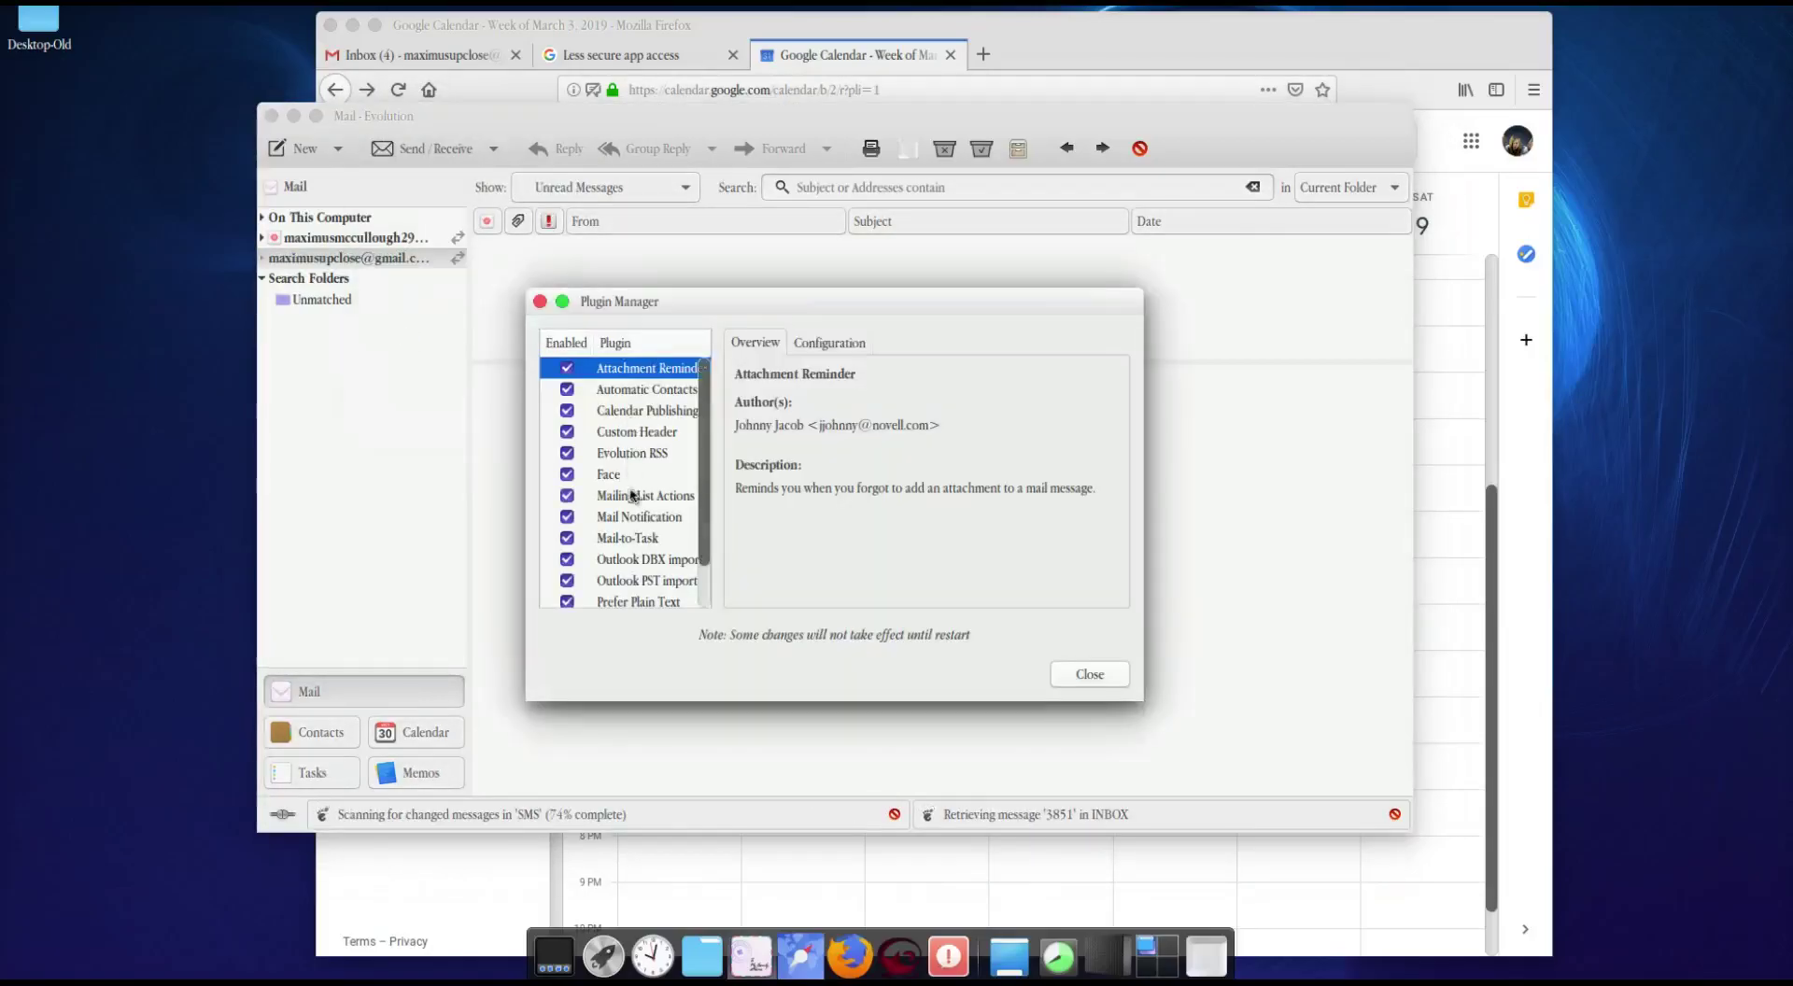
left_click(607, 455)
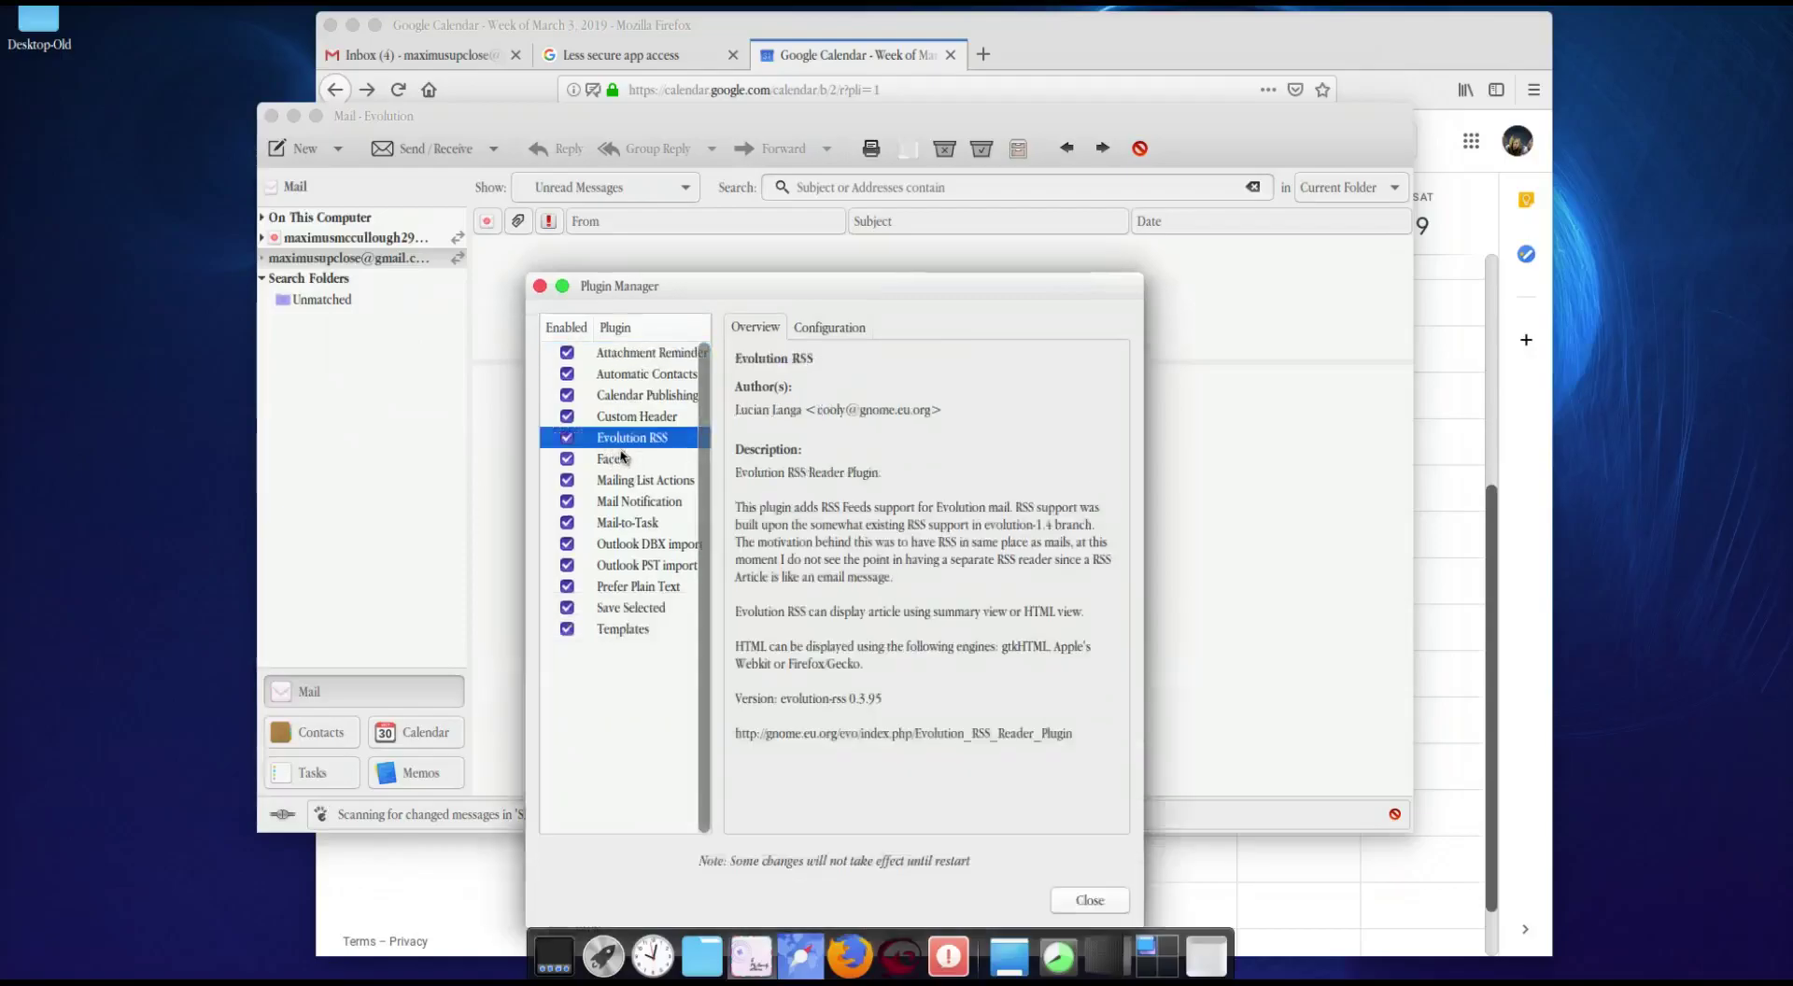
left_click_drag(893, 285, 913, 190)
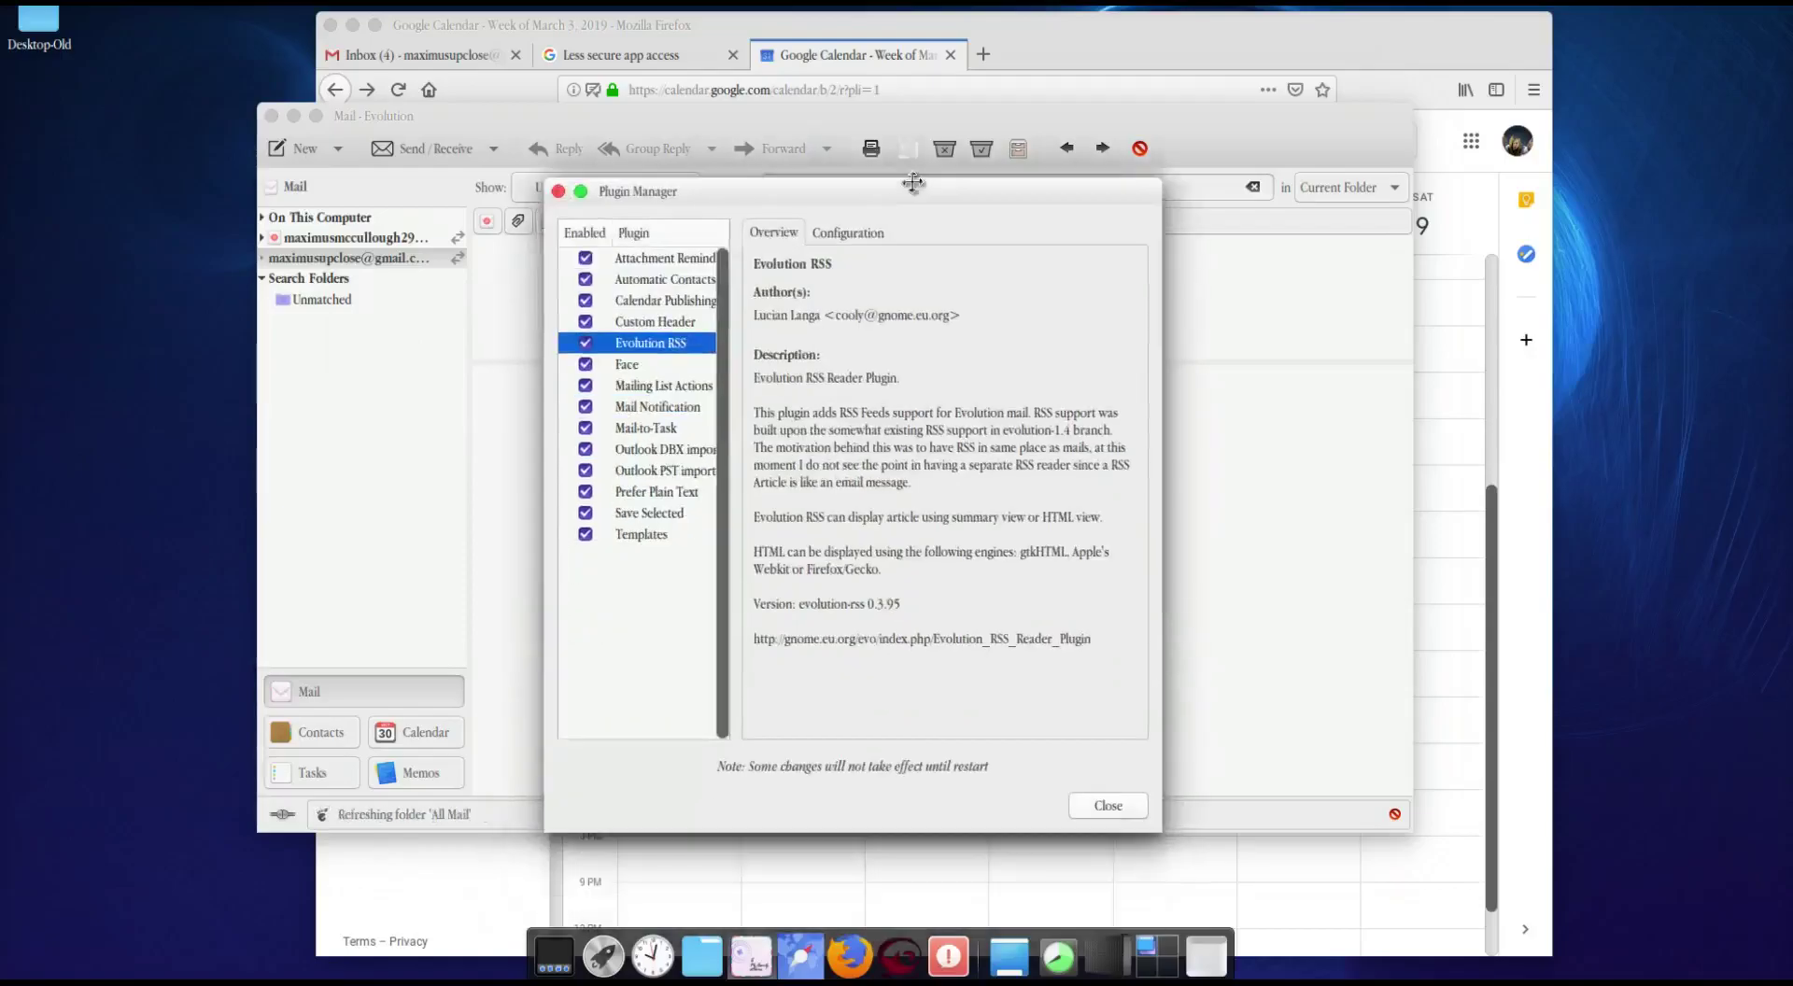
left_click(839, 234)
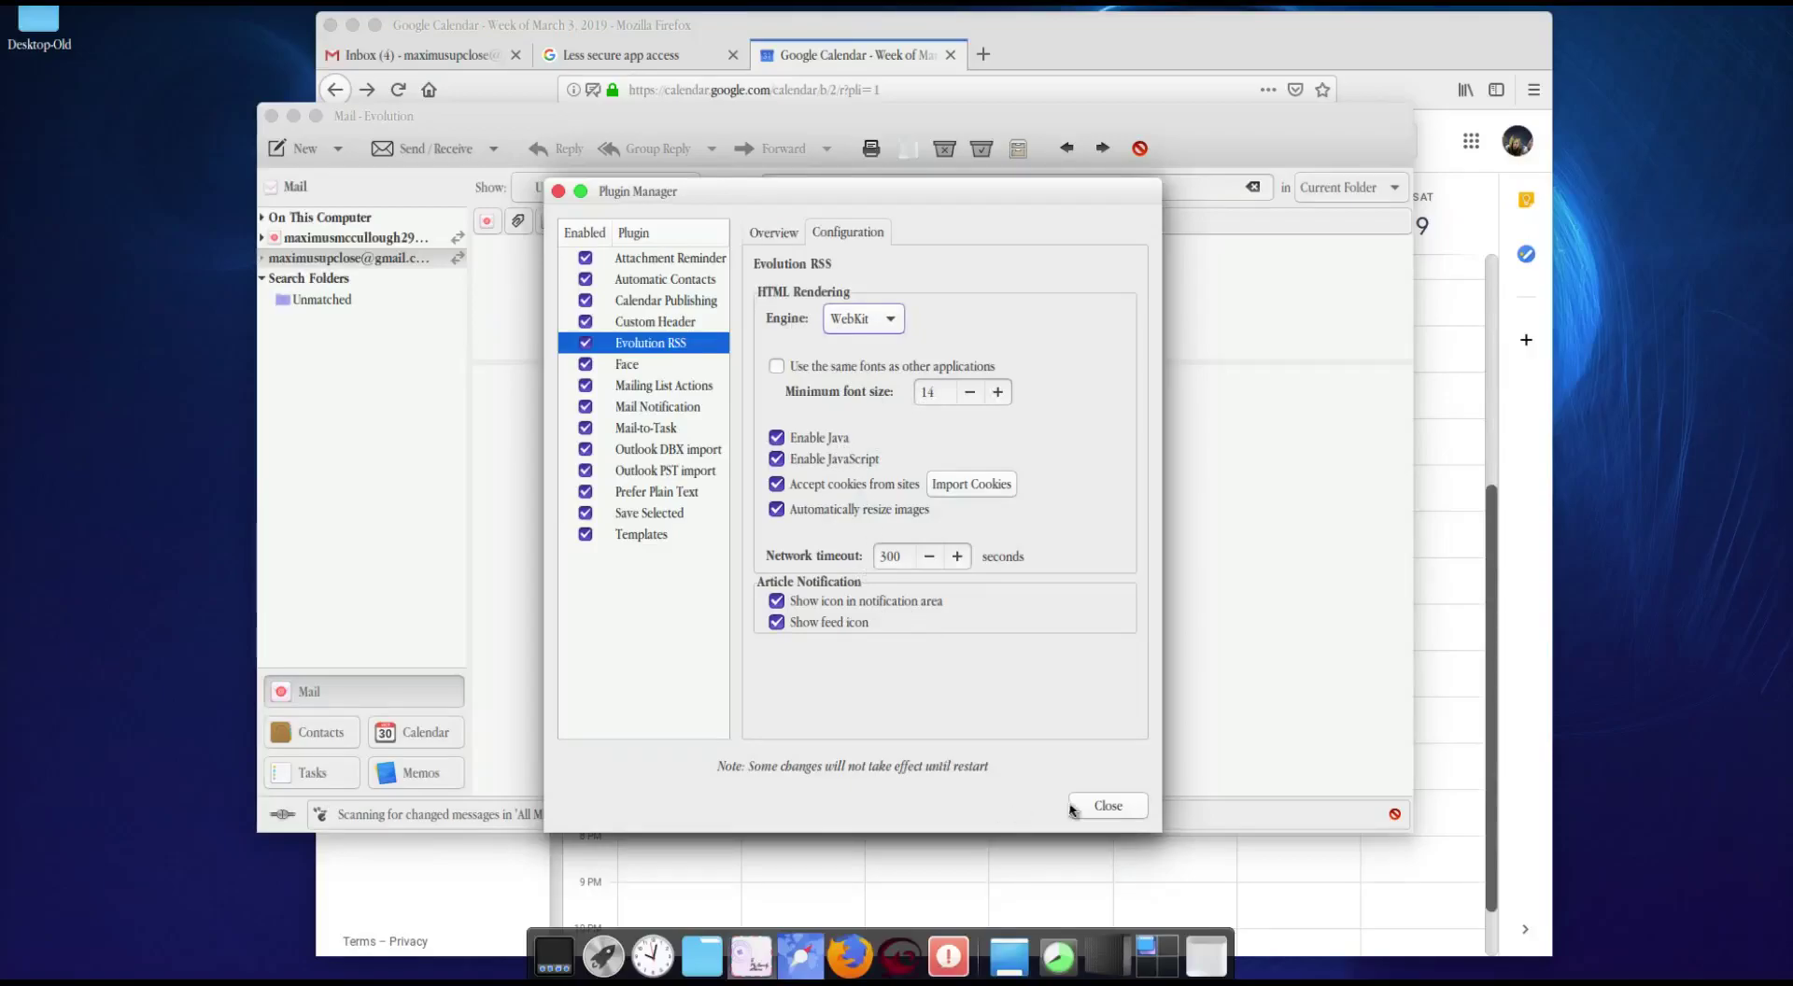
left_click(1105, 809)
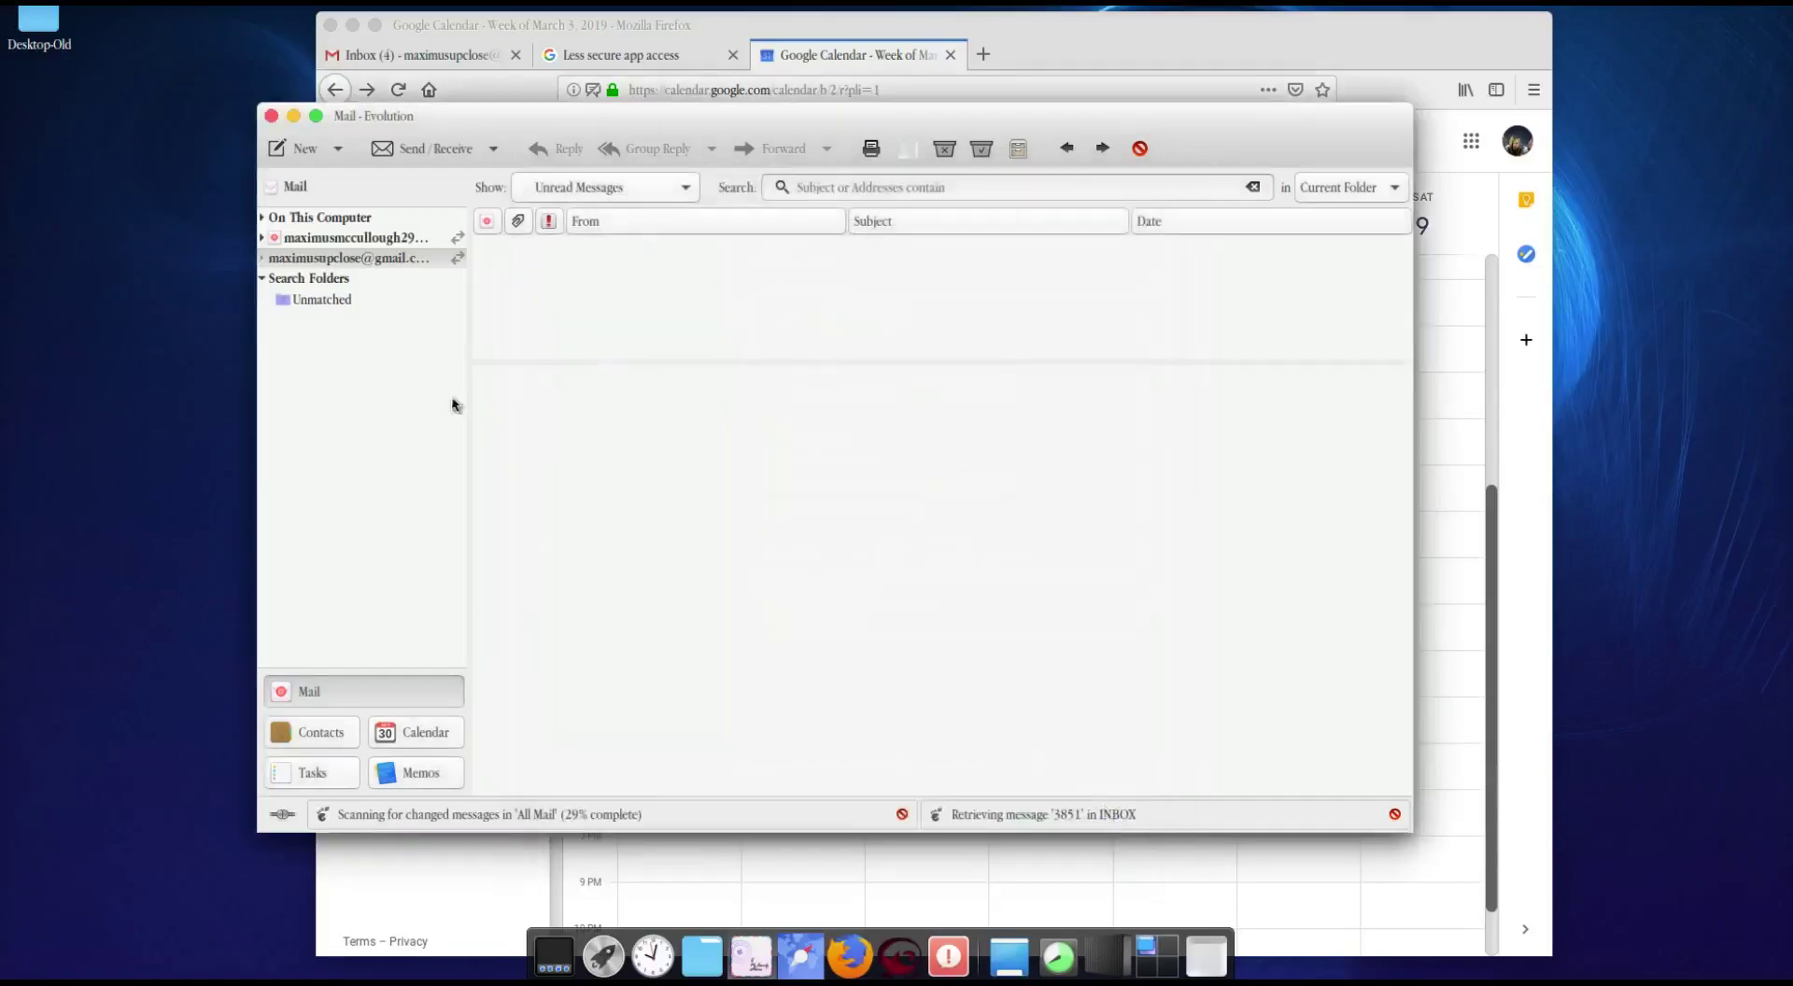
Step: Expand On This Computer and open News and Blogs, checking its A1WebsitePro com feed subfolder
left_click(273, 259)
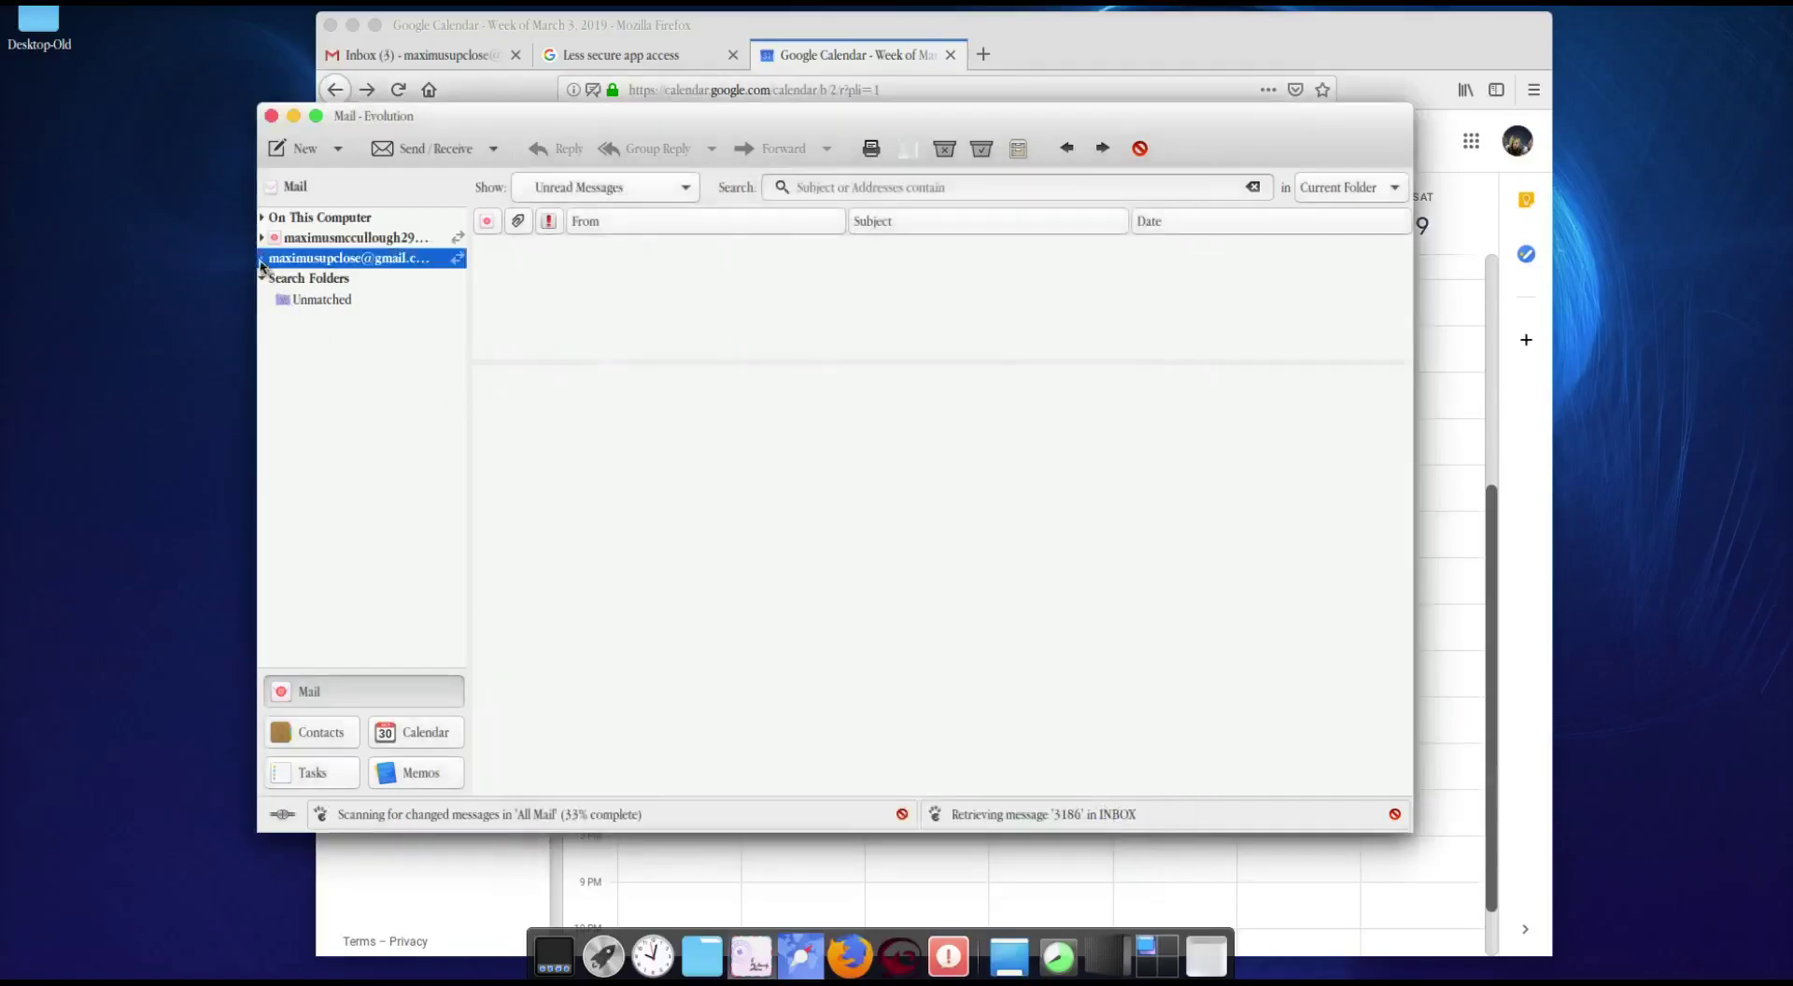
left_click(261, 259)
left_click(261, 258)
left_click(262, 218)
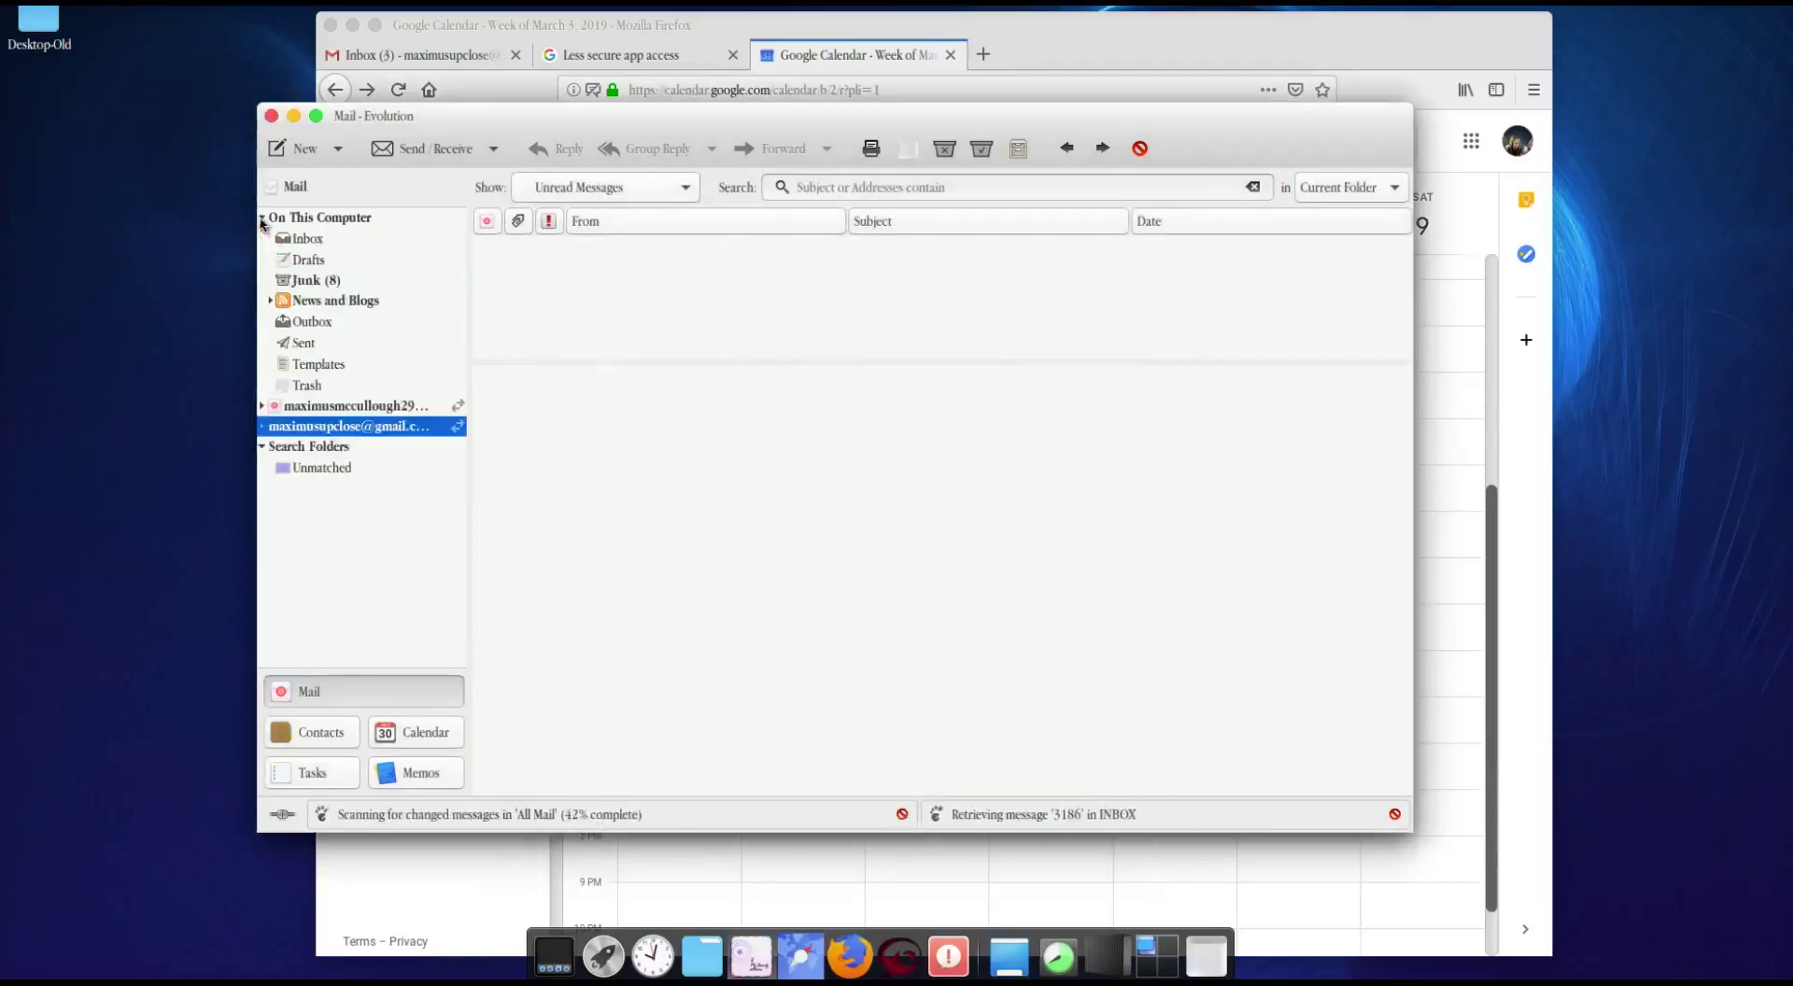
left_click(336, 300)
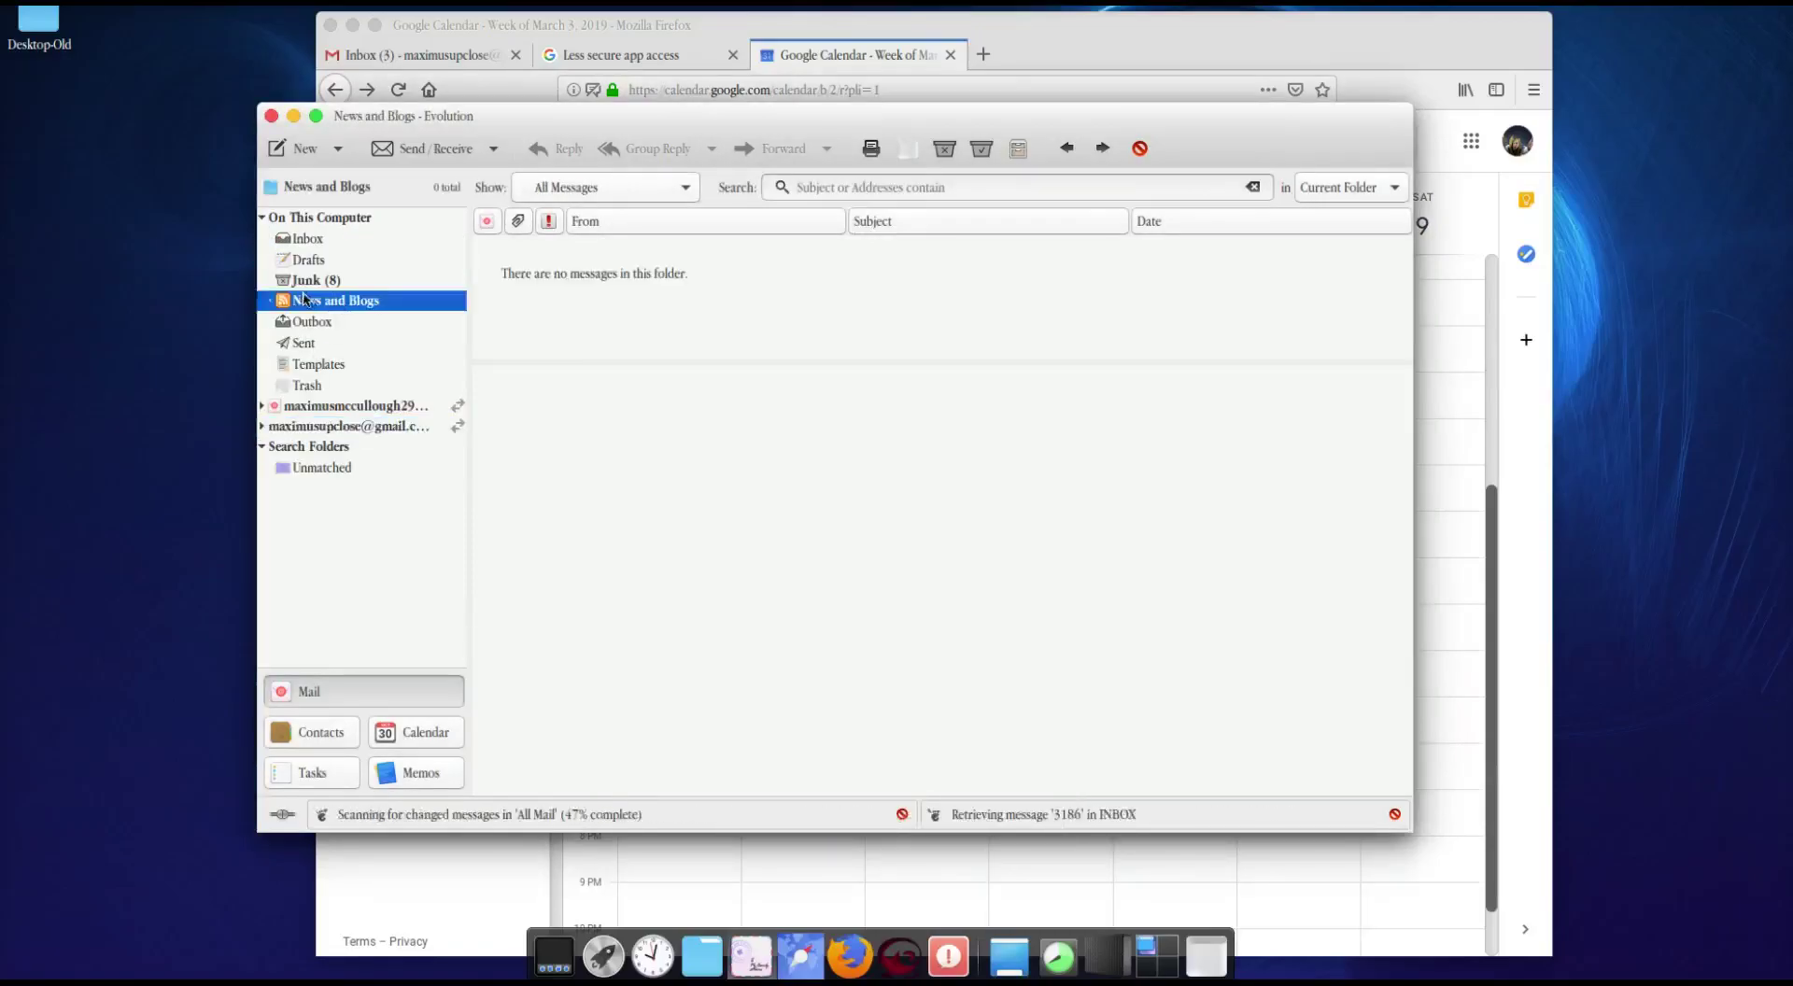
left_click(268, 302)
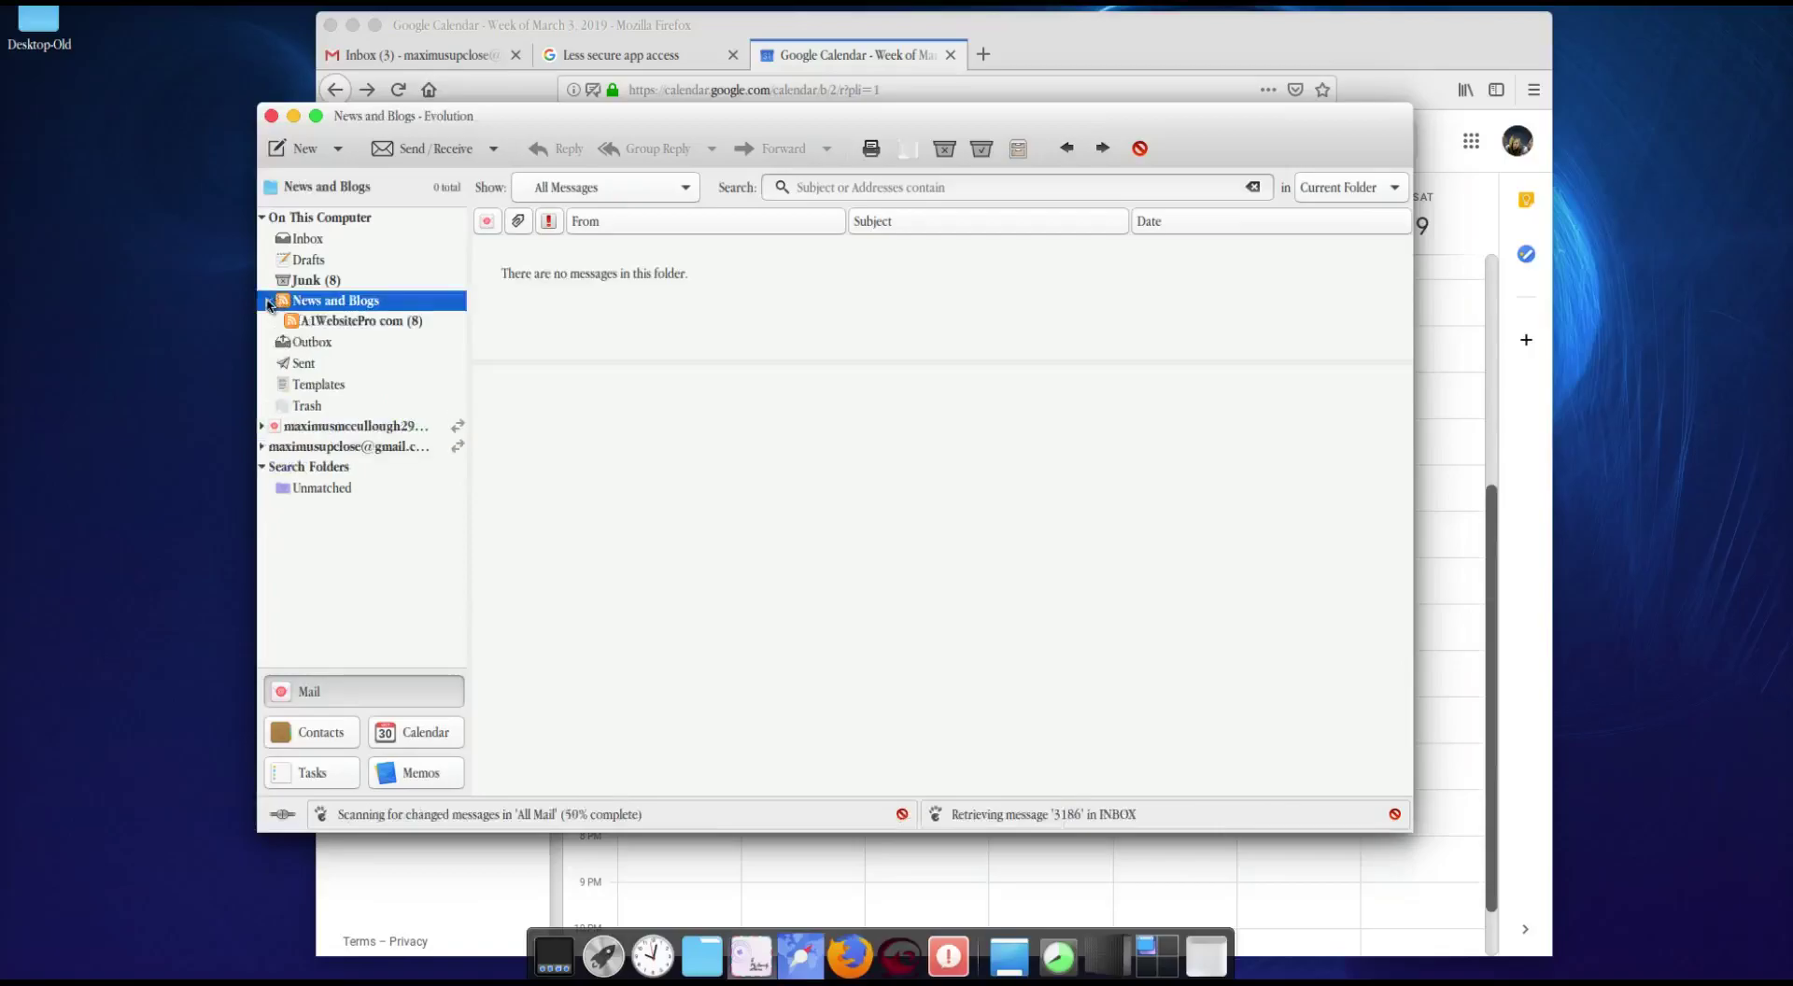
left_click(327, 322)
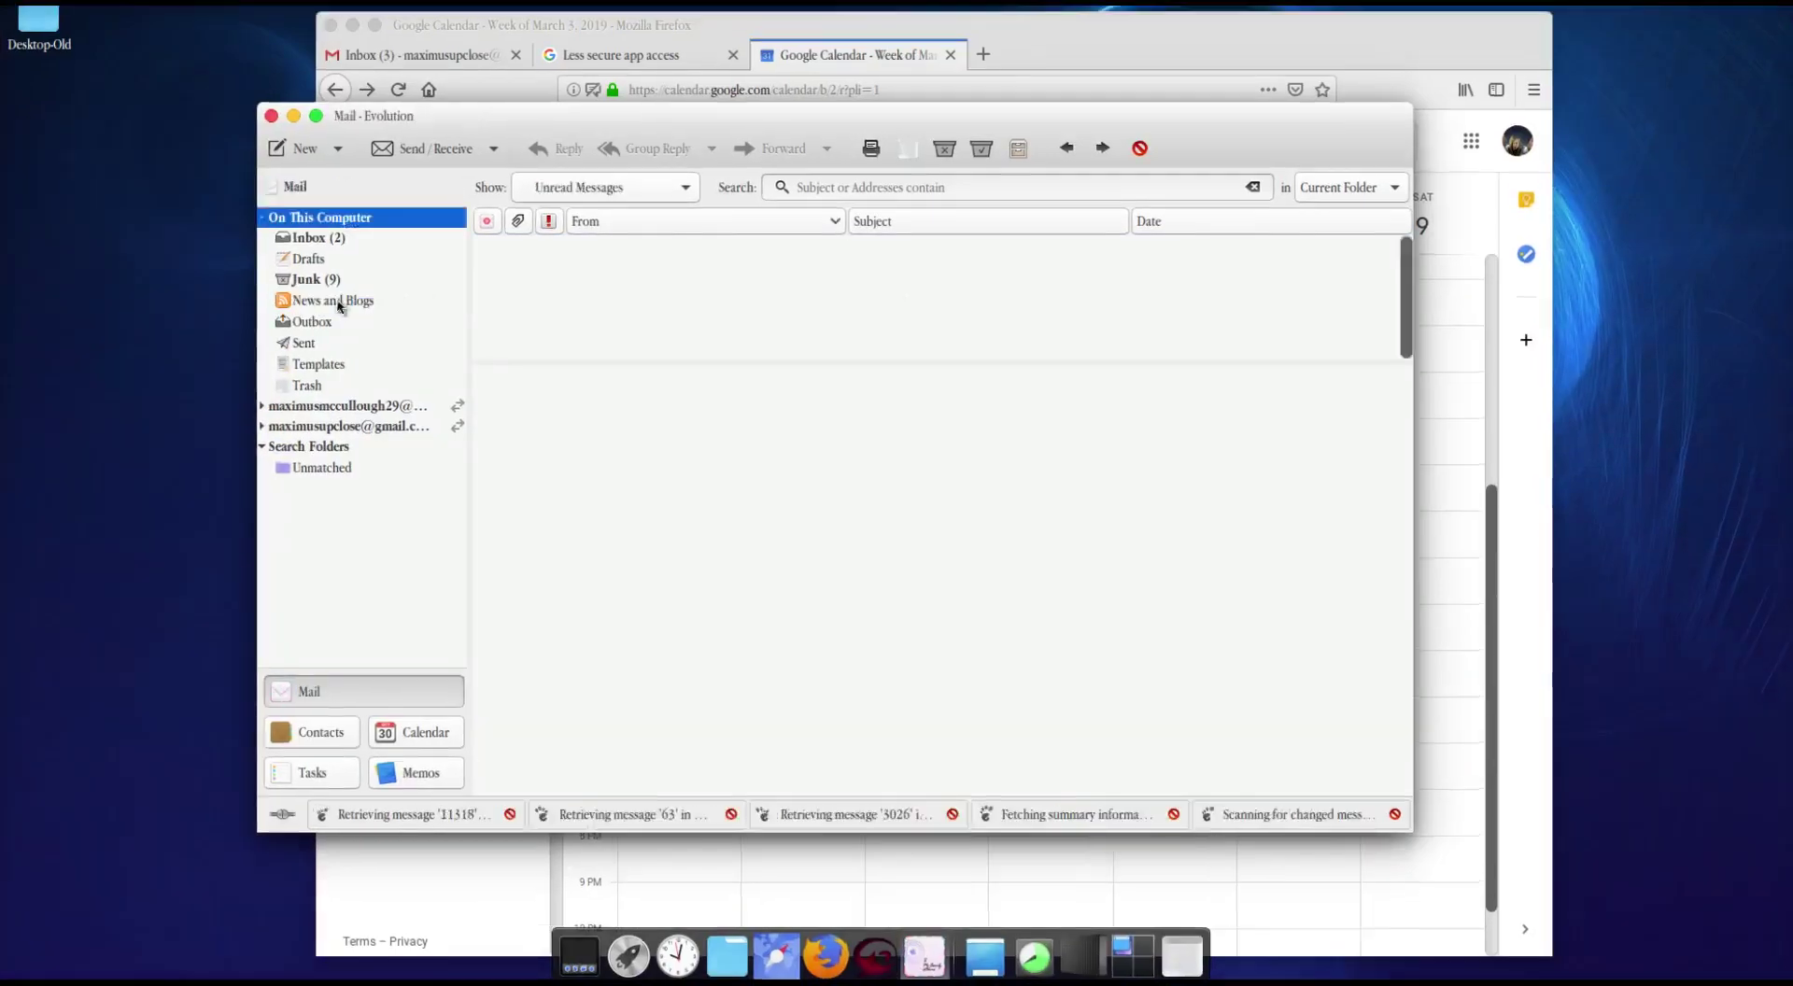
left_click(336, 302)
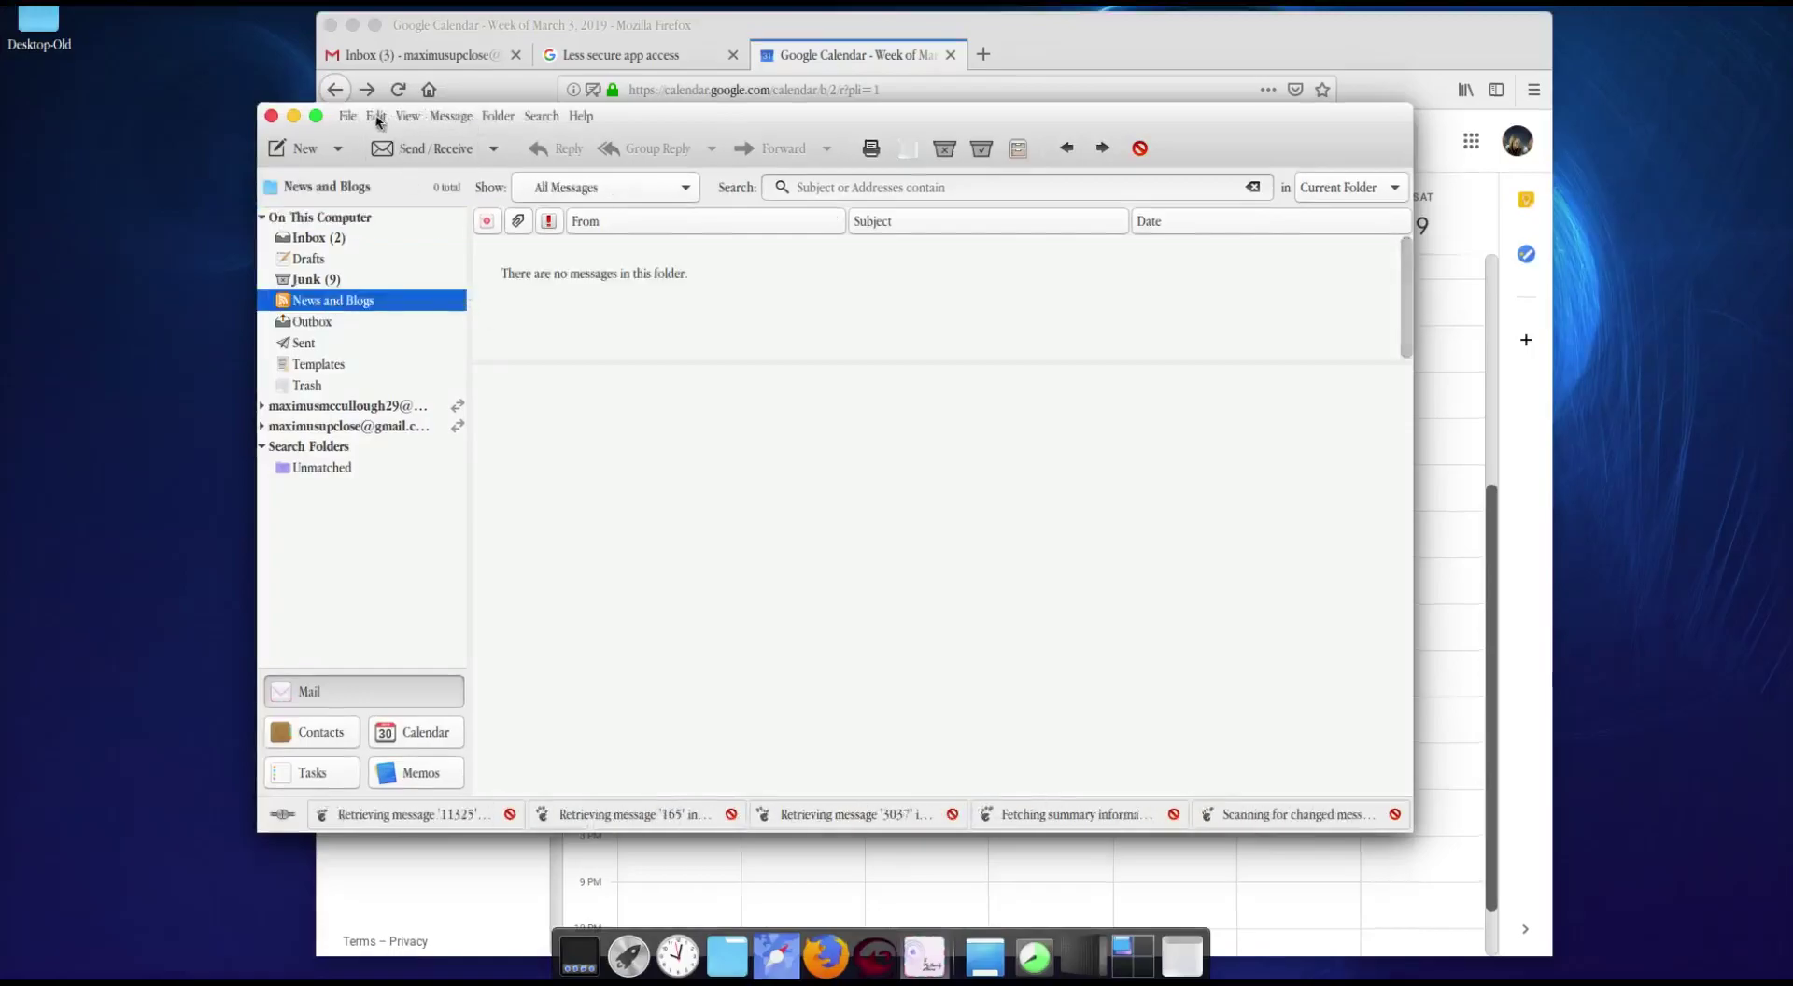
Step: Open the News and Blogs page in Evolution's Preferences
left_click(376, 117)
left_click(417, 399)
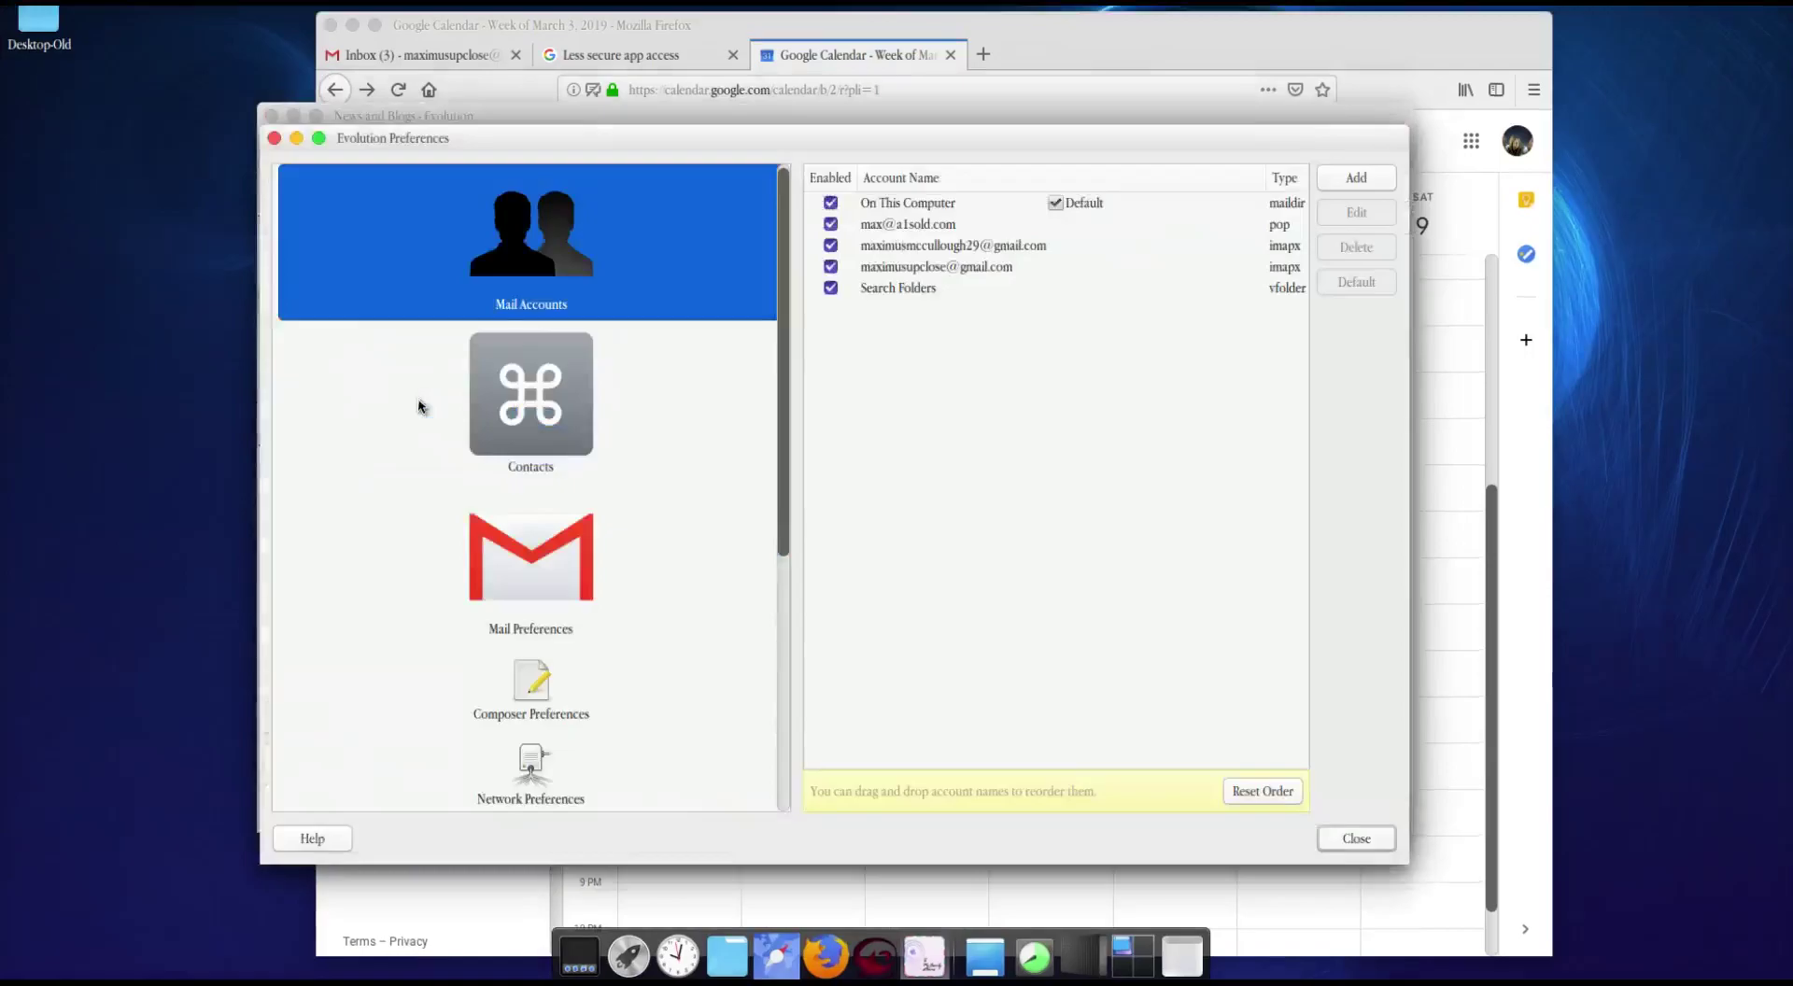
scroll(515, 504, "down", 5)
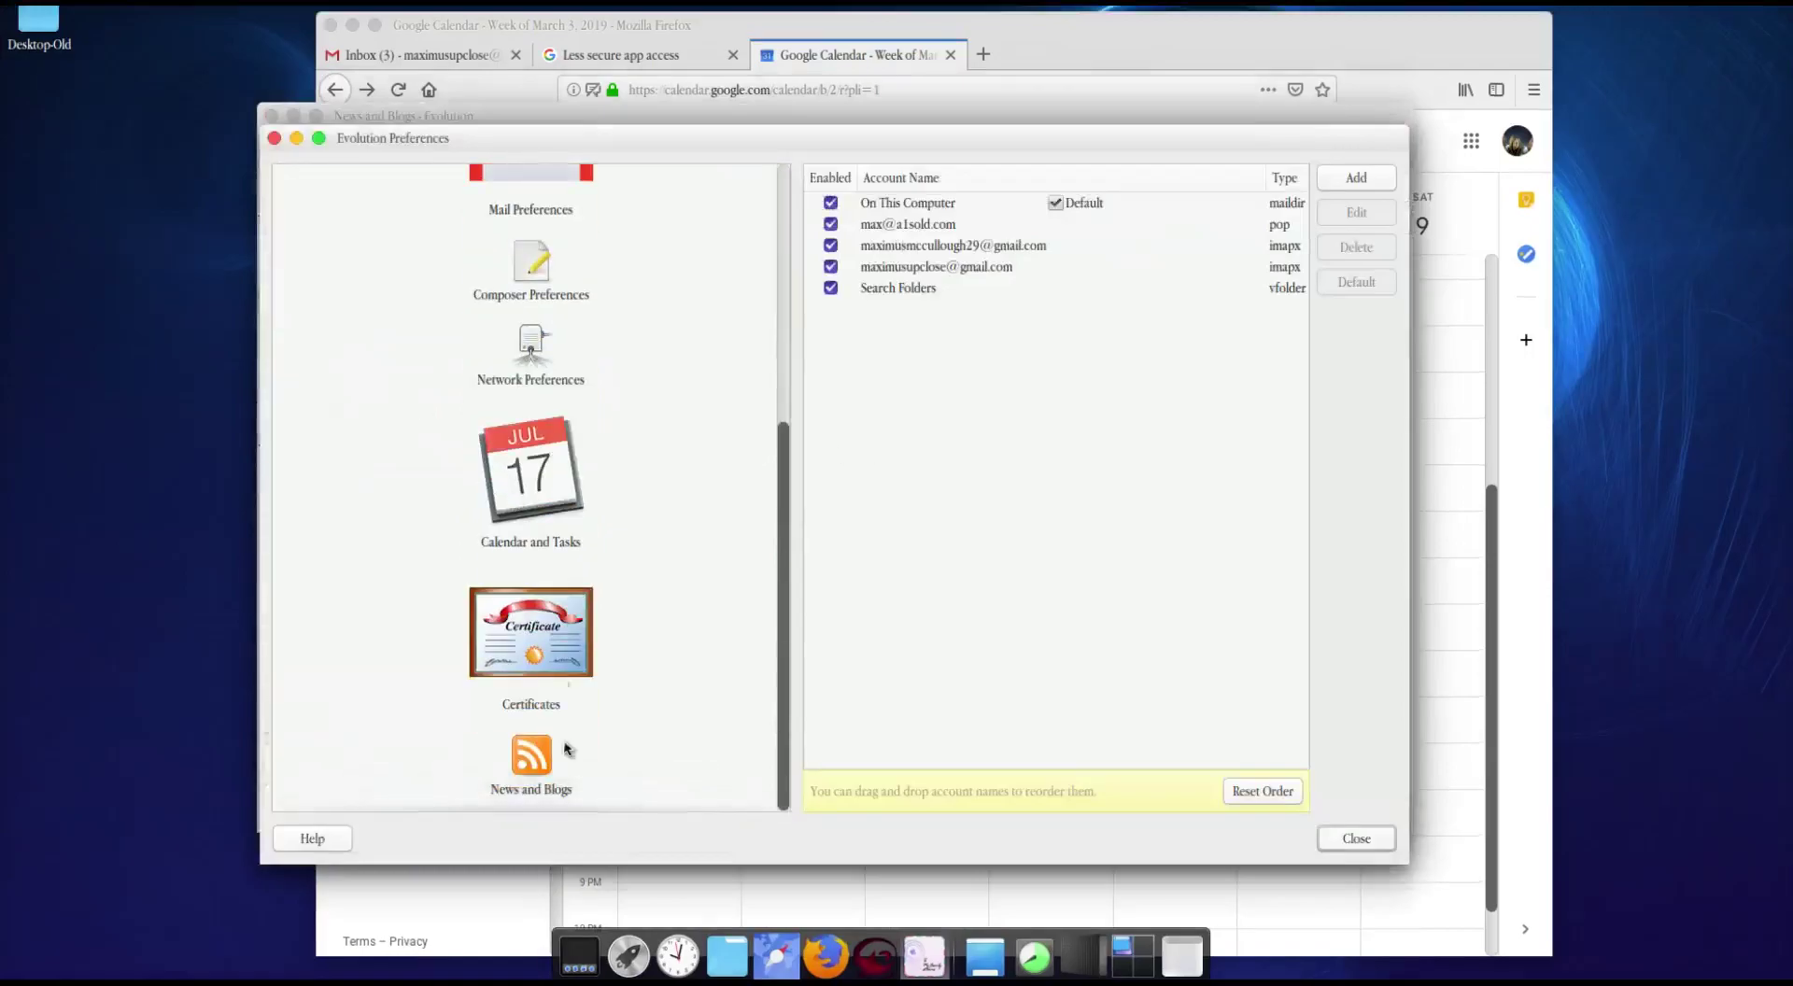
left_click(533, 744)
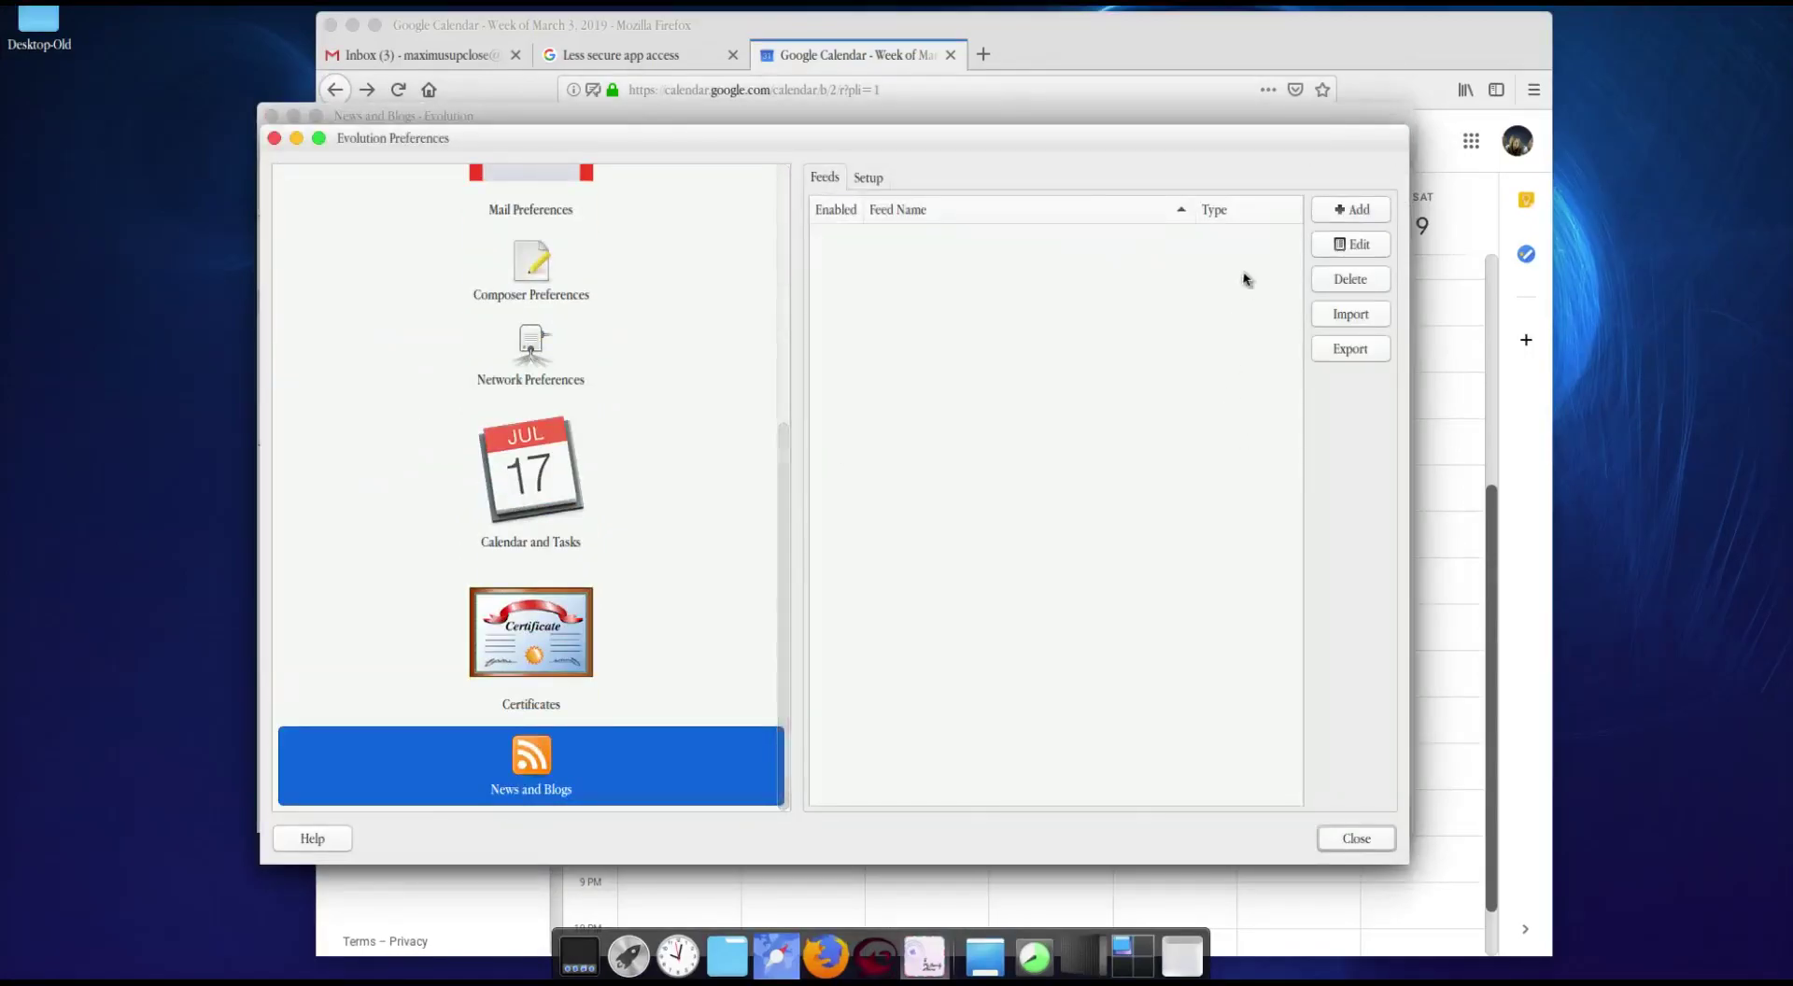
left_click(1354, 209)
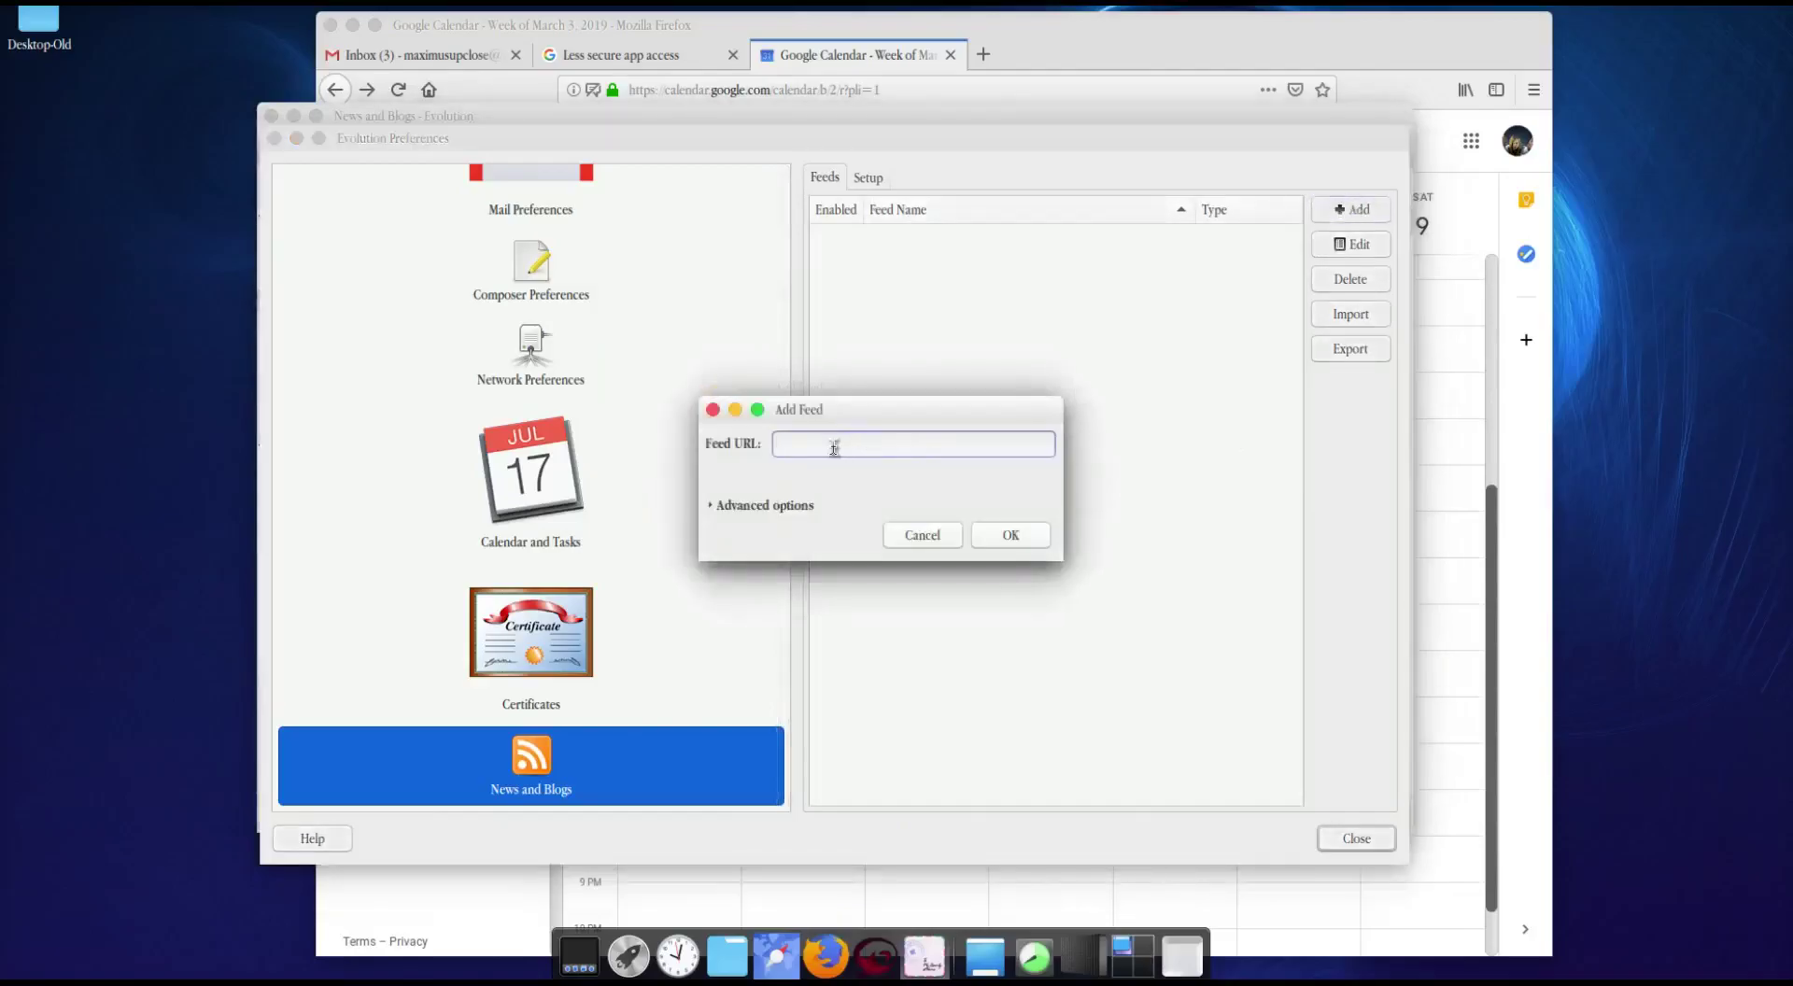
type("https://a1websitepro.com/feed")
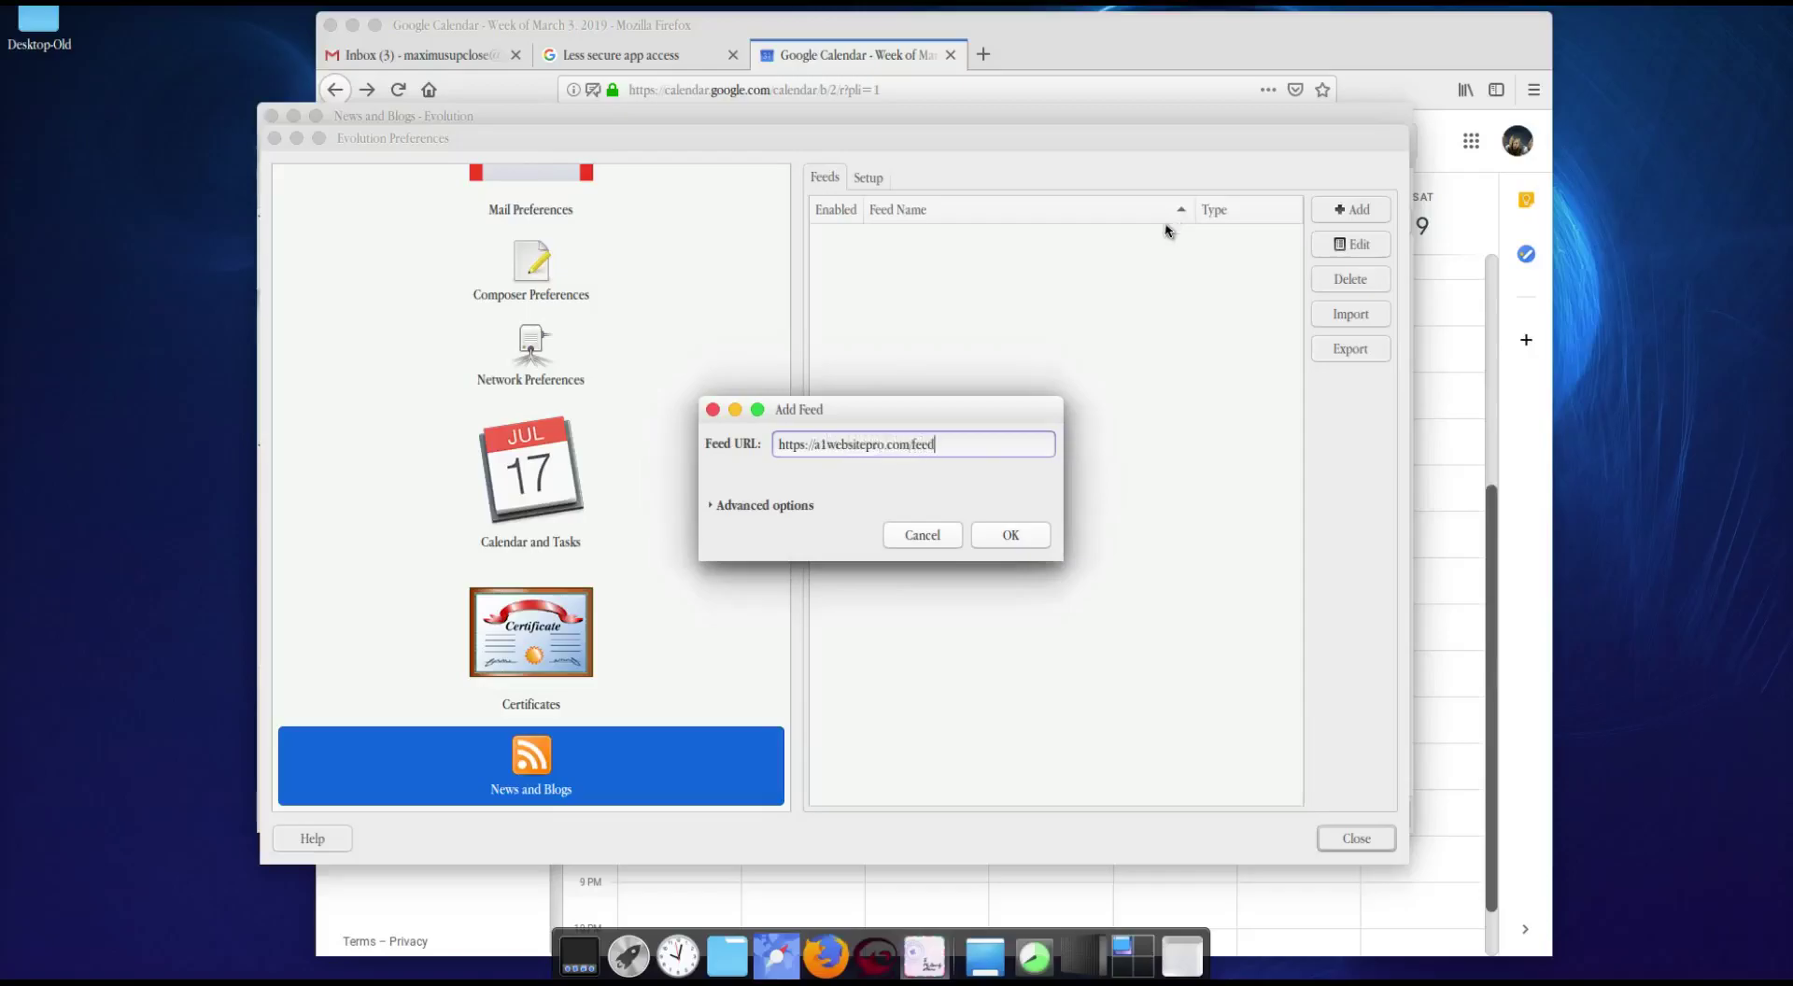
left_click(798, 505)
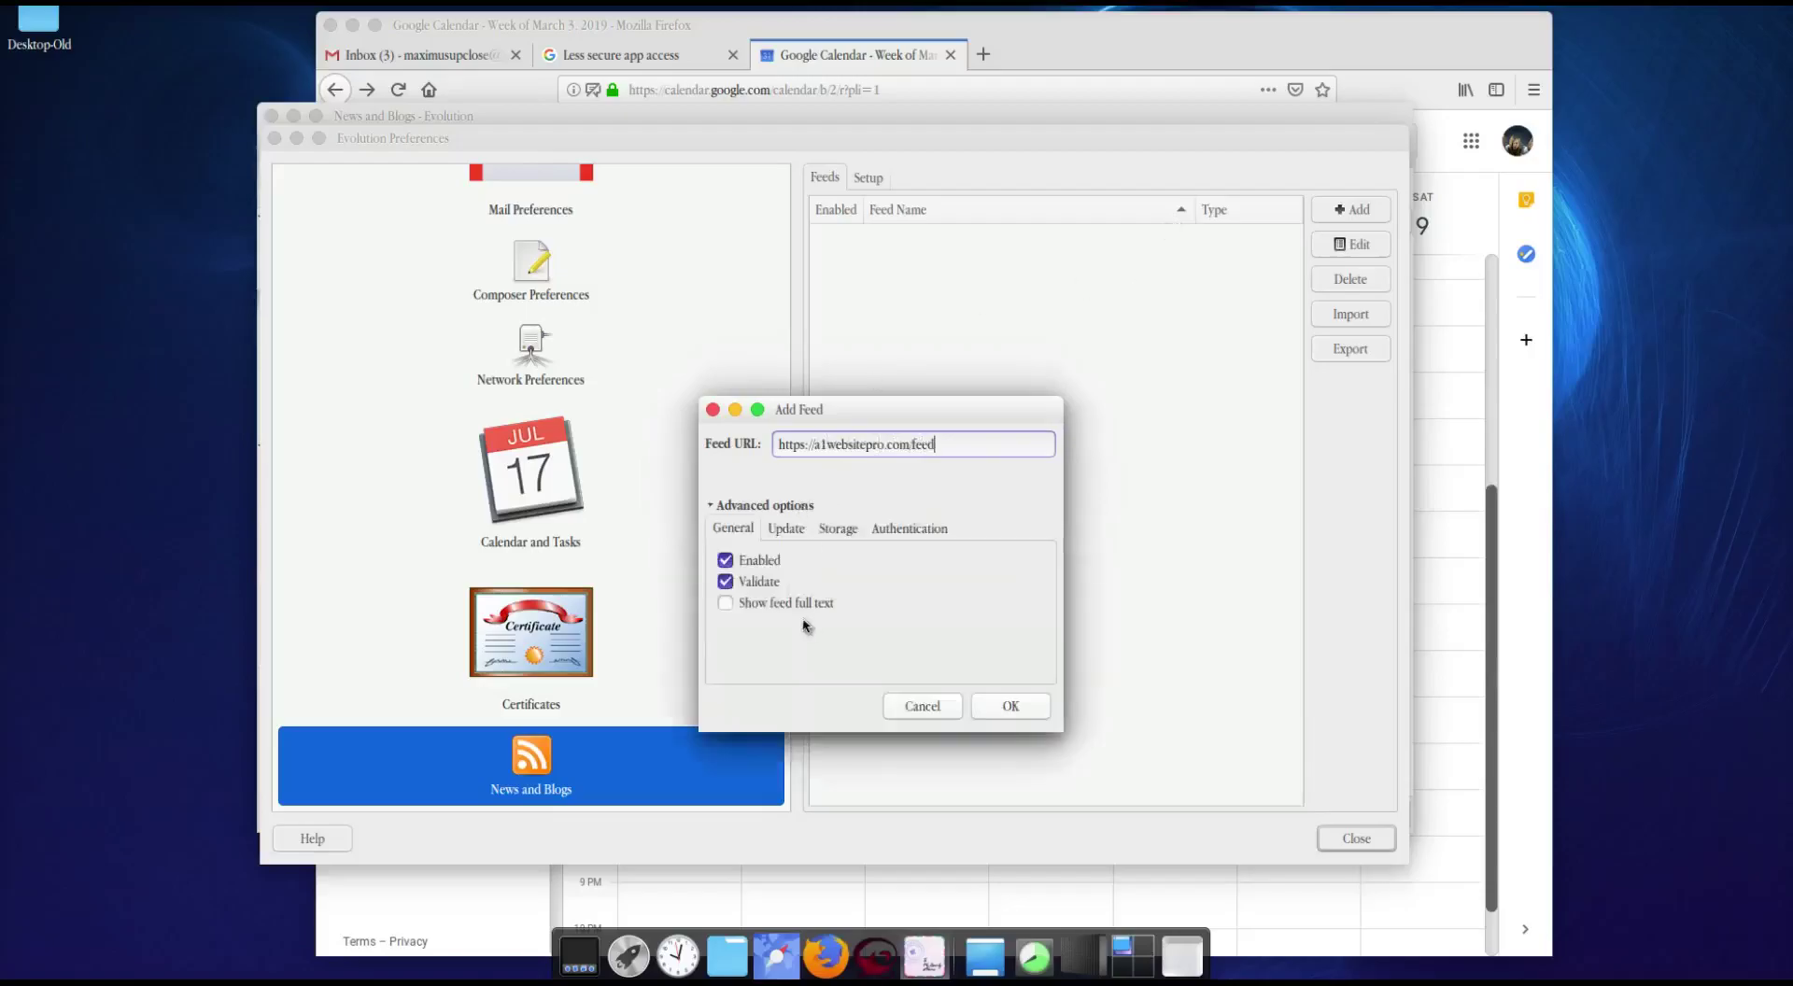
left_click(786, 530)
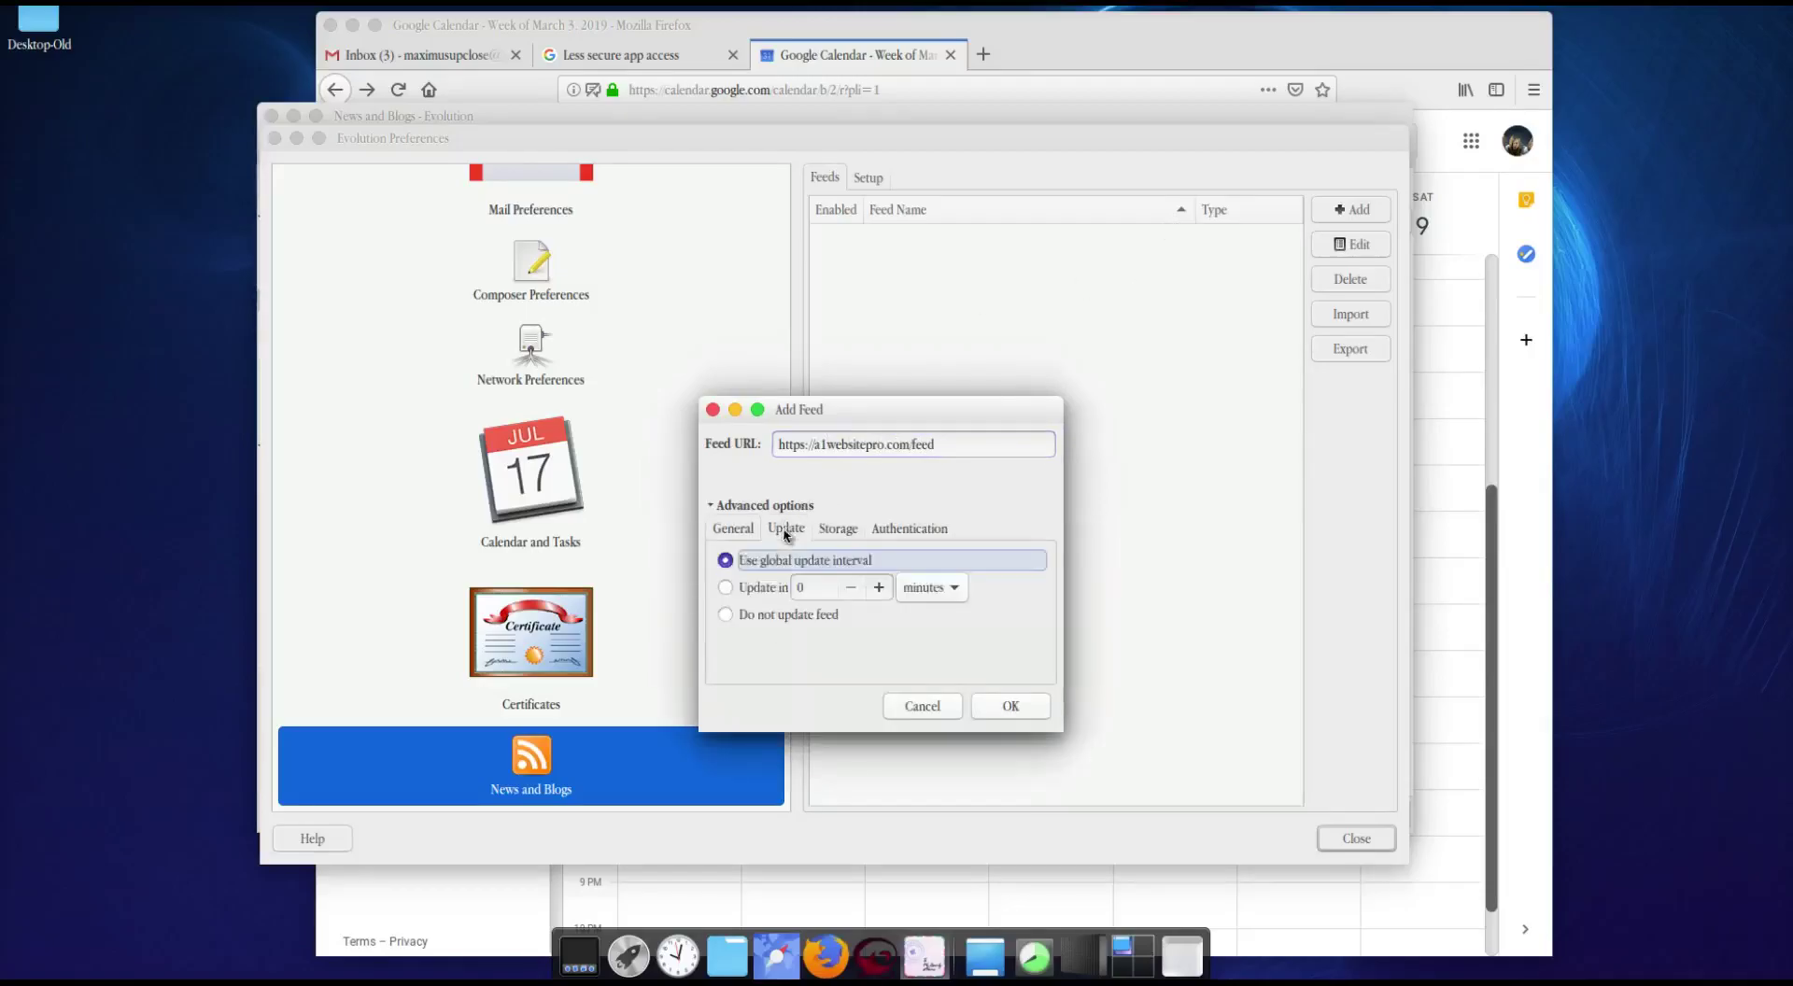
left_click(838, 530)
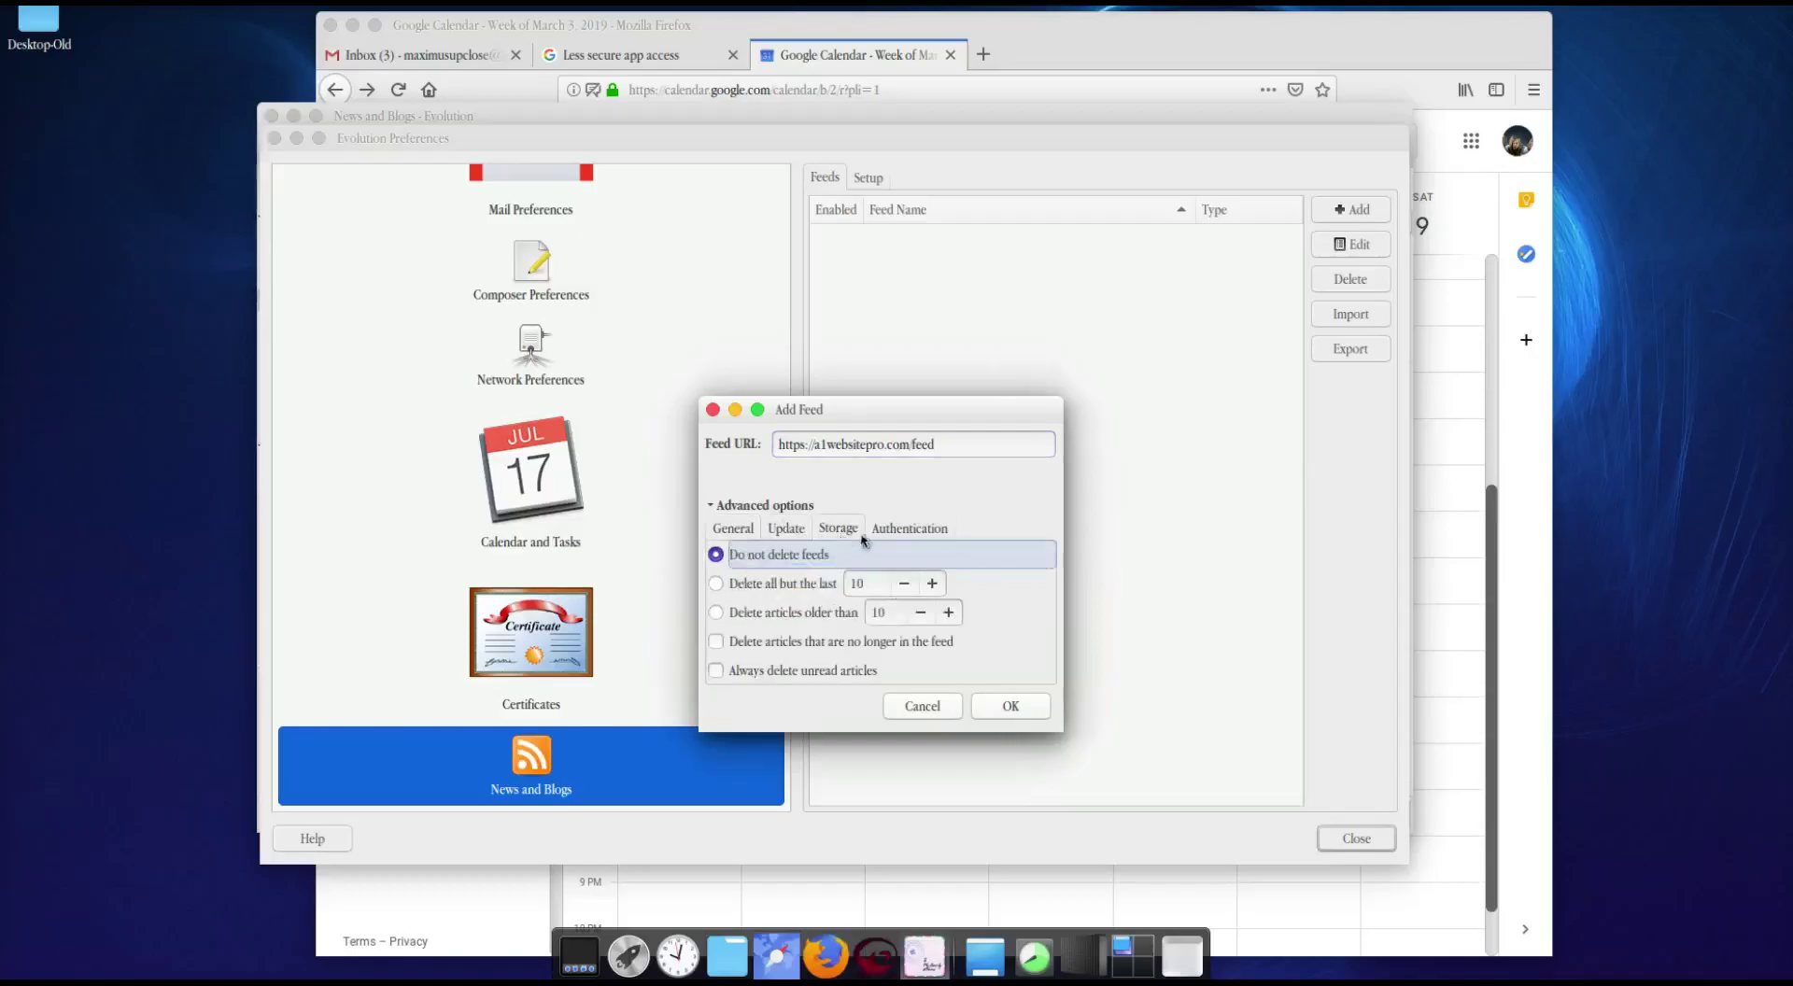
left_click(920, 530)
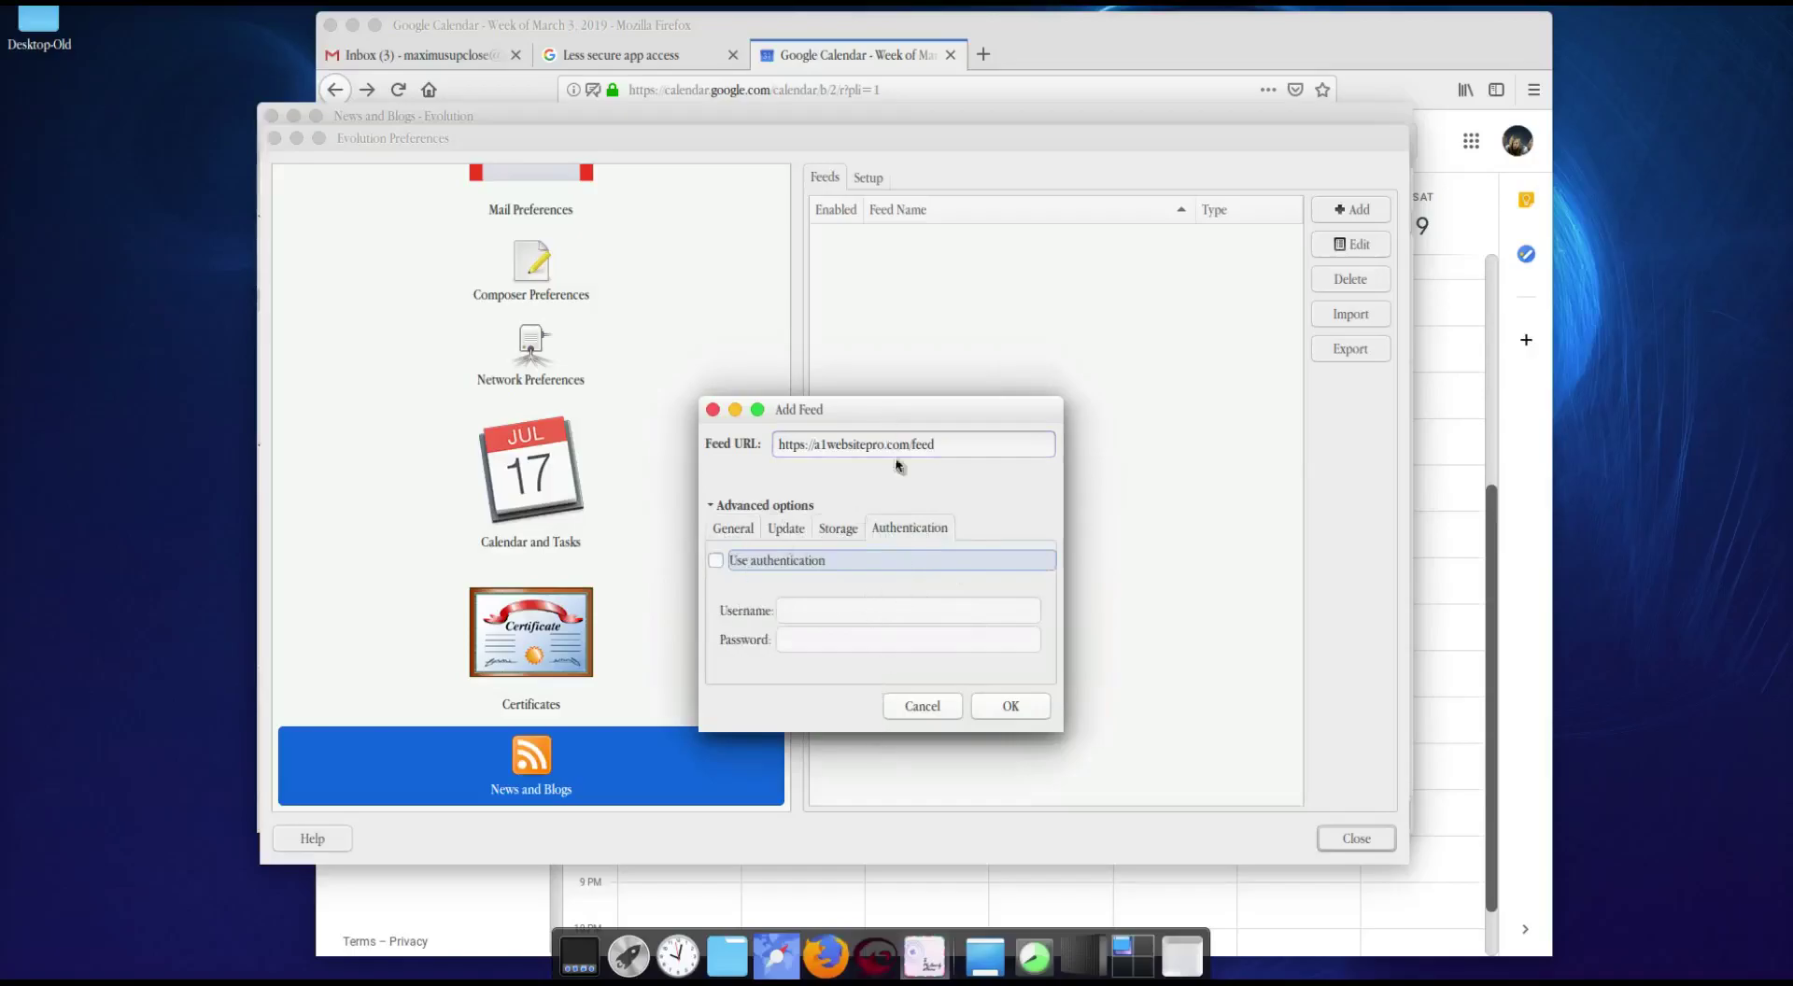
left_click(1005, 708)
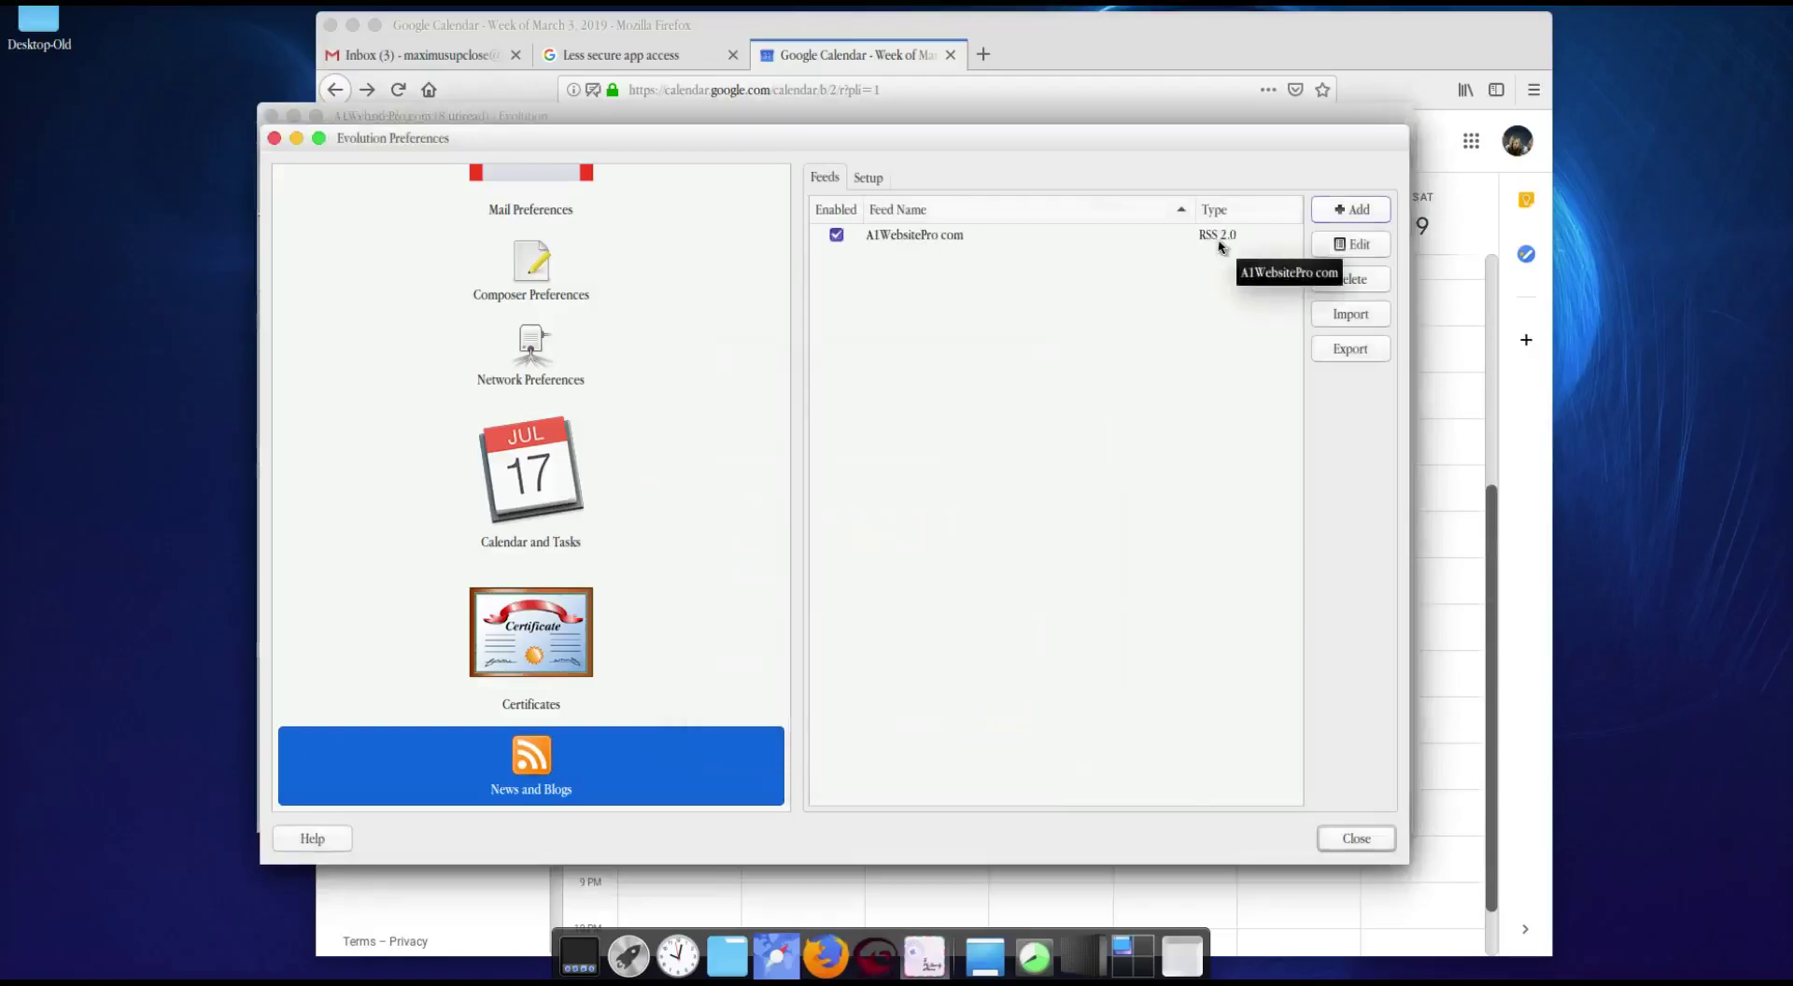
Step: Close Preferences, relaunch Evolution, open the Inbox, then view the Tasks list with 'Create Gmail Tutorial'
left_click(1355, 838)
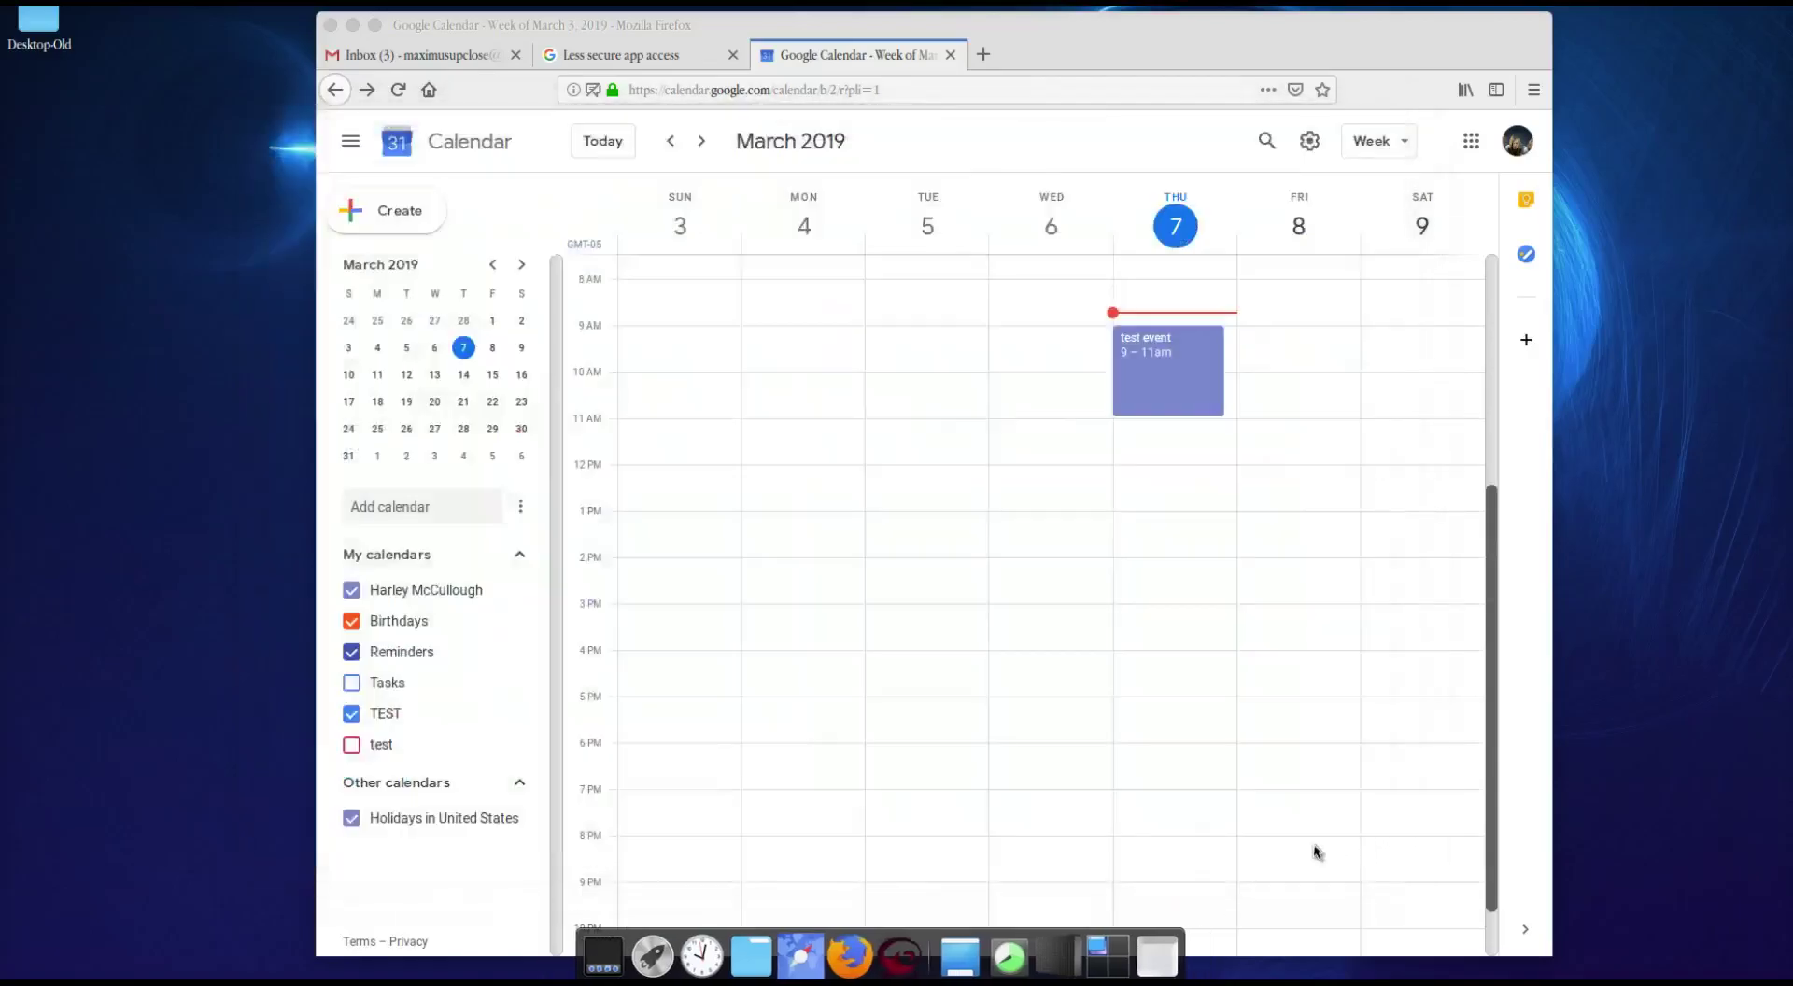
key("ctrl+space")
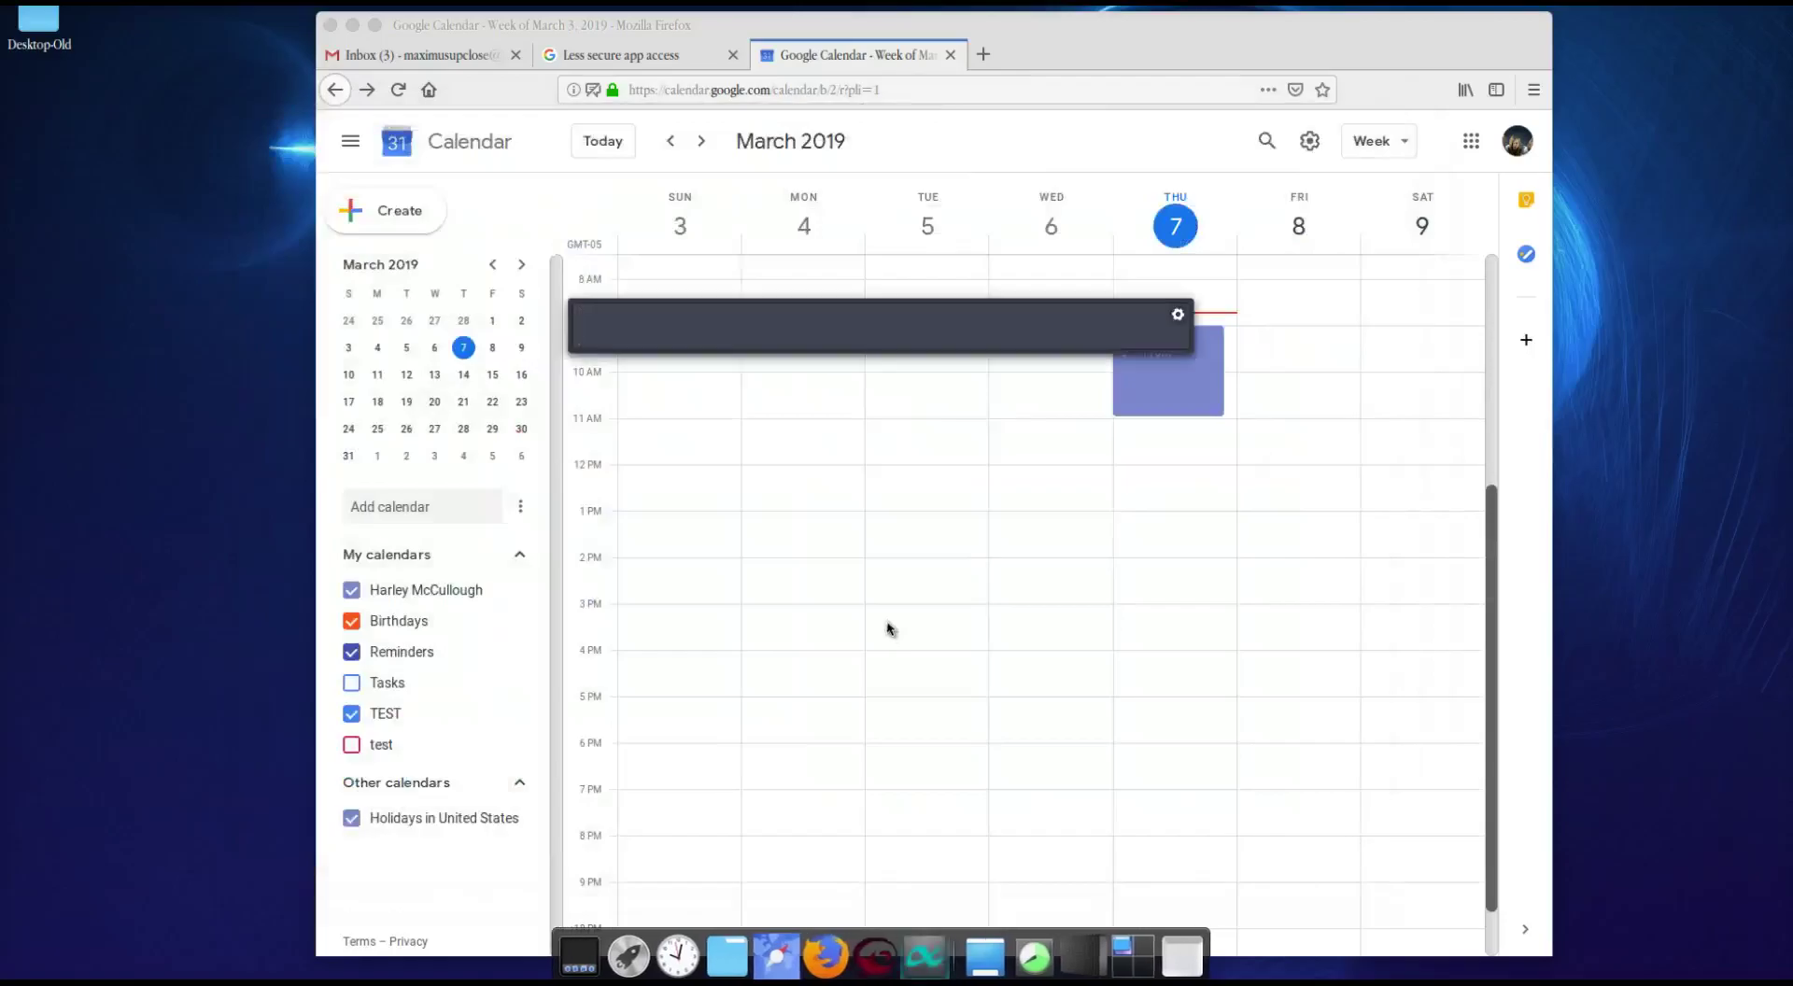
type("ev")
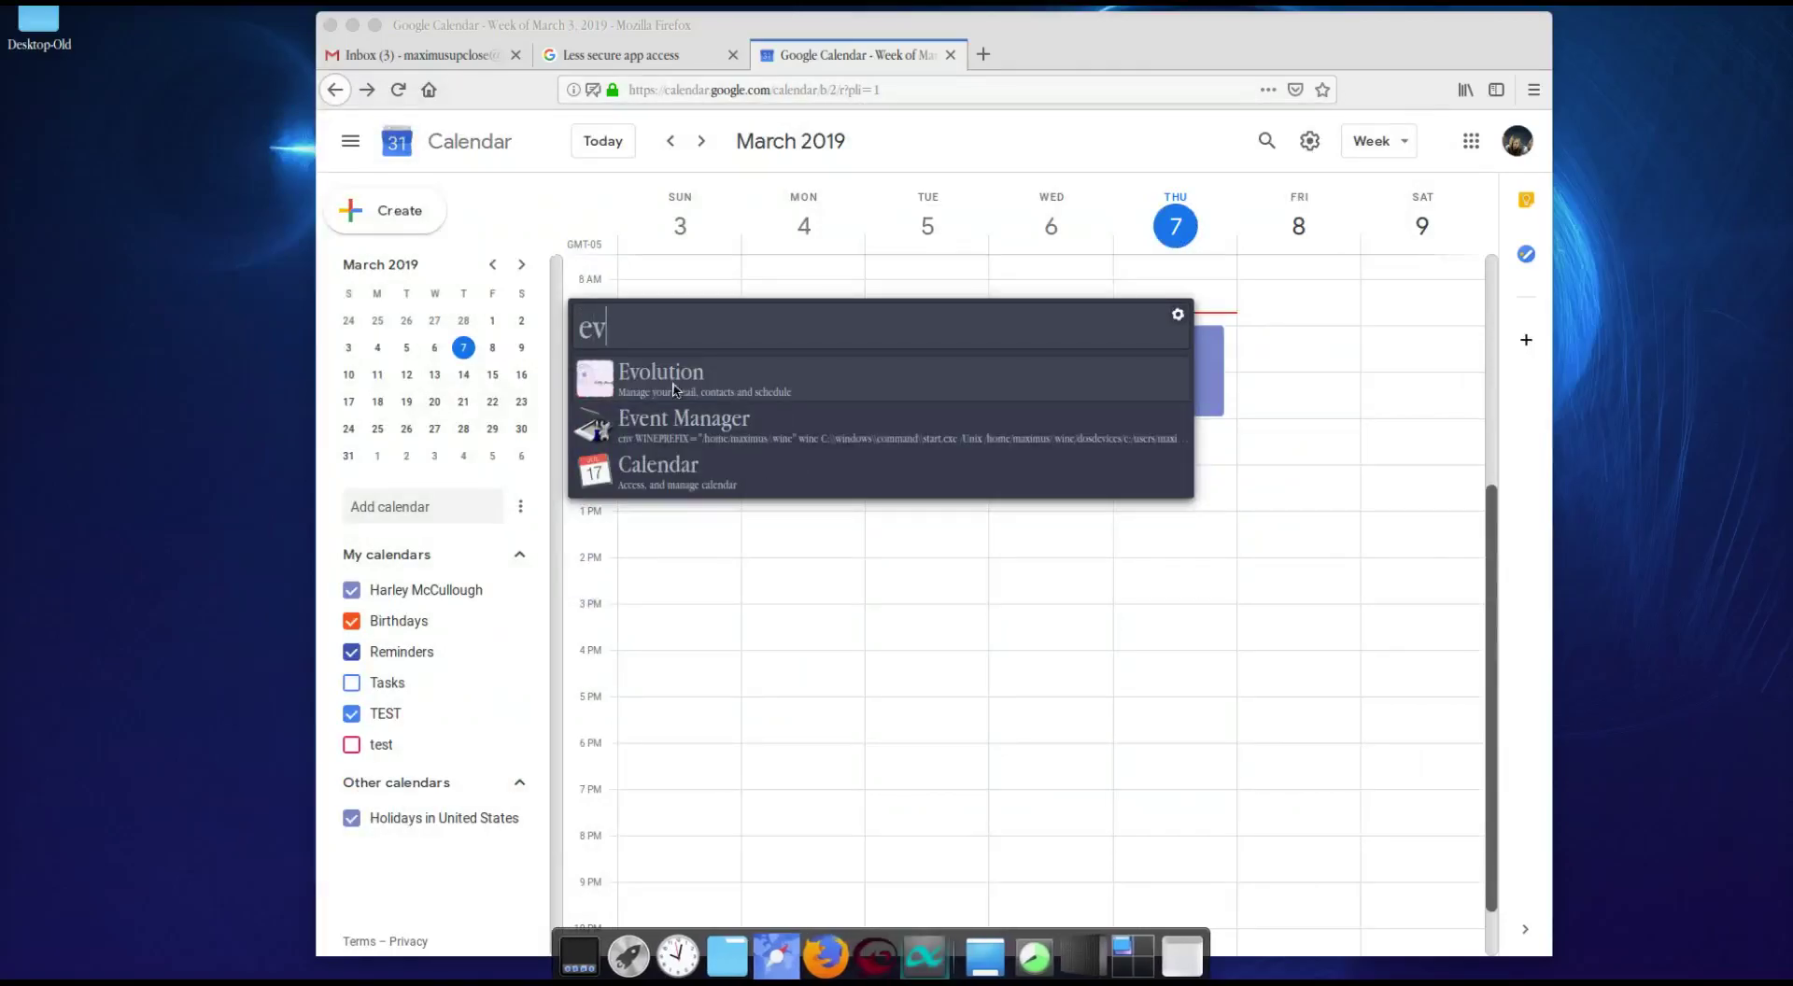
key("Return")
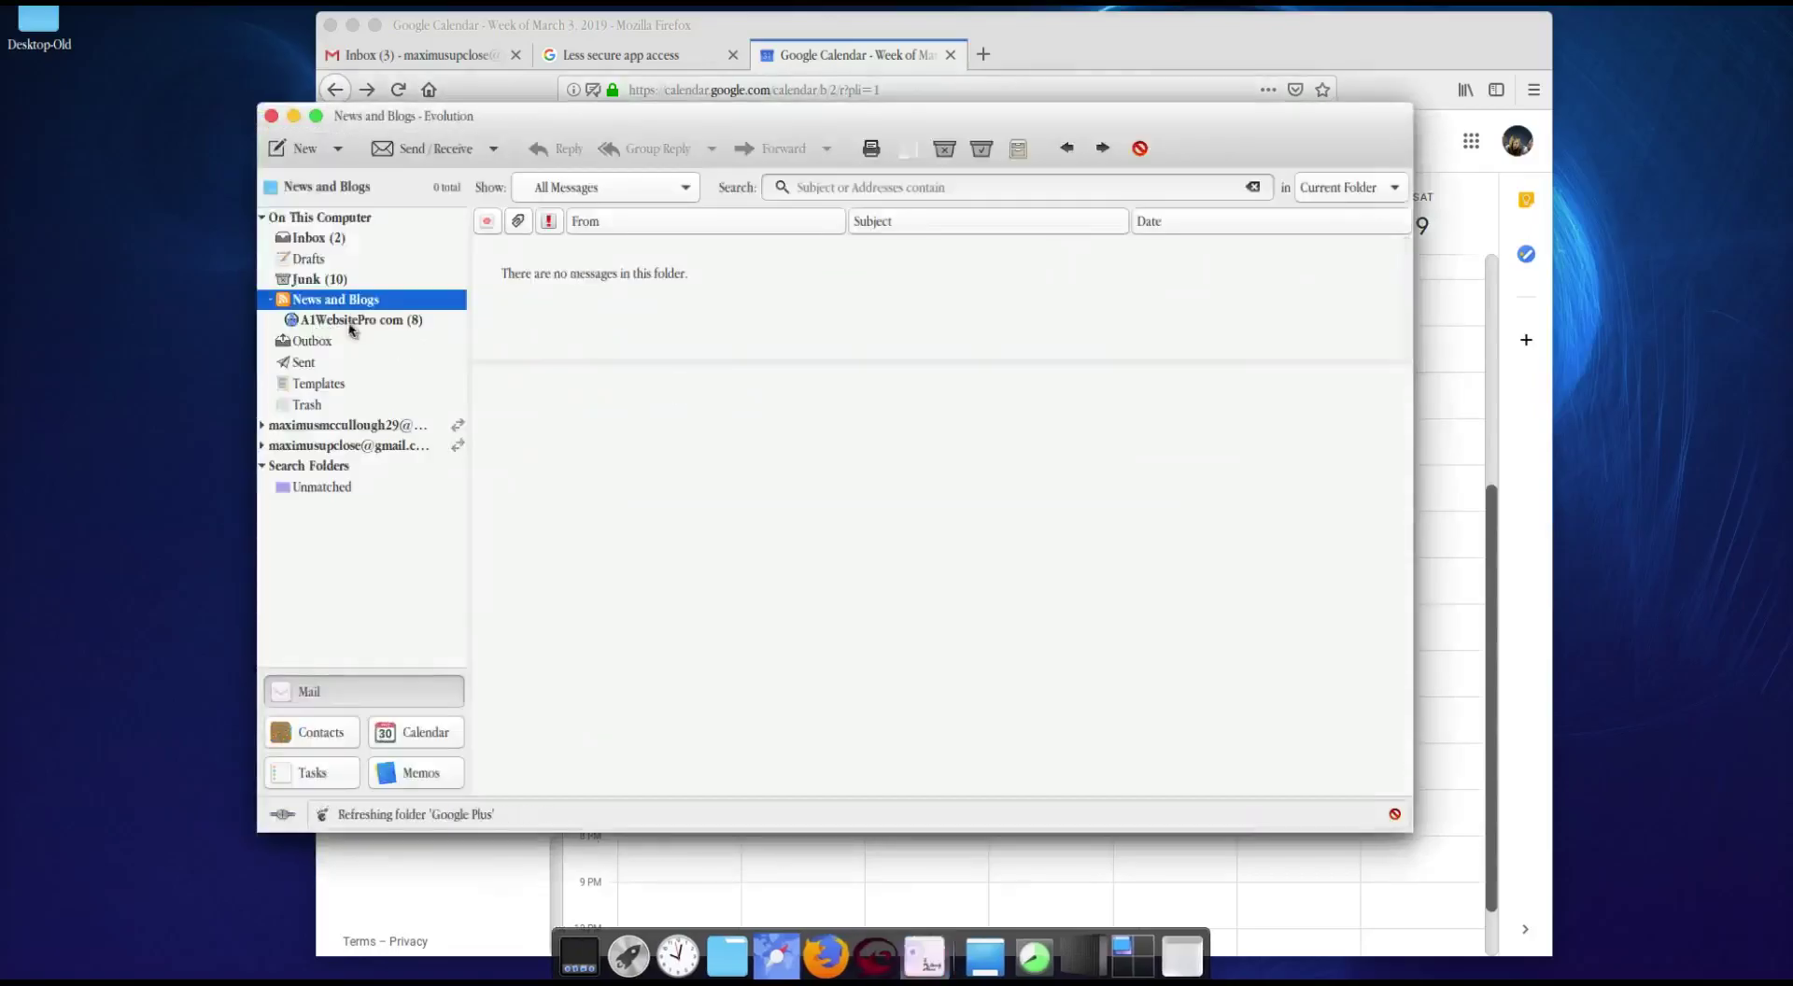
left_click(324, 240)
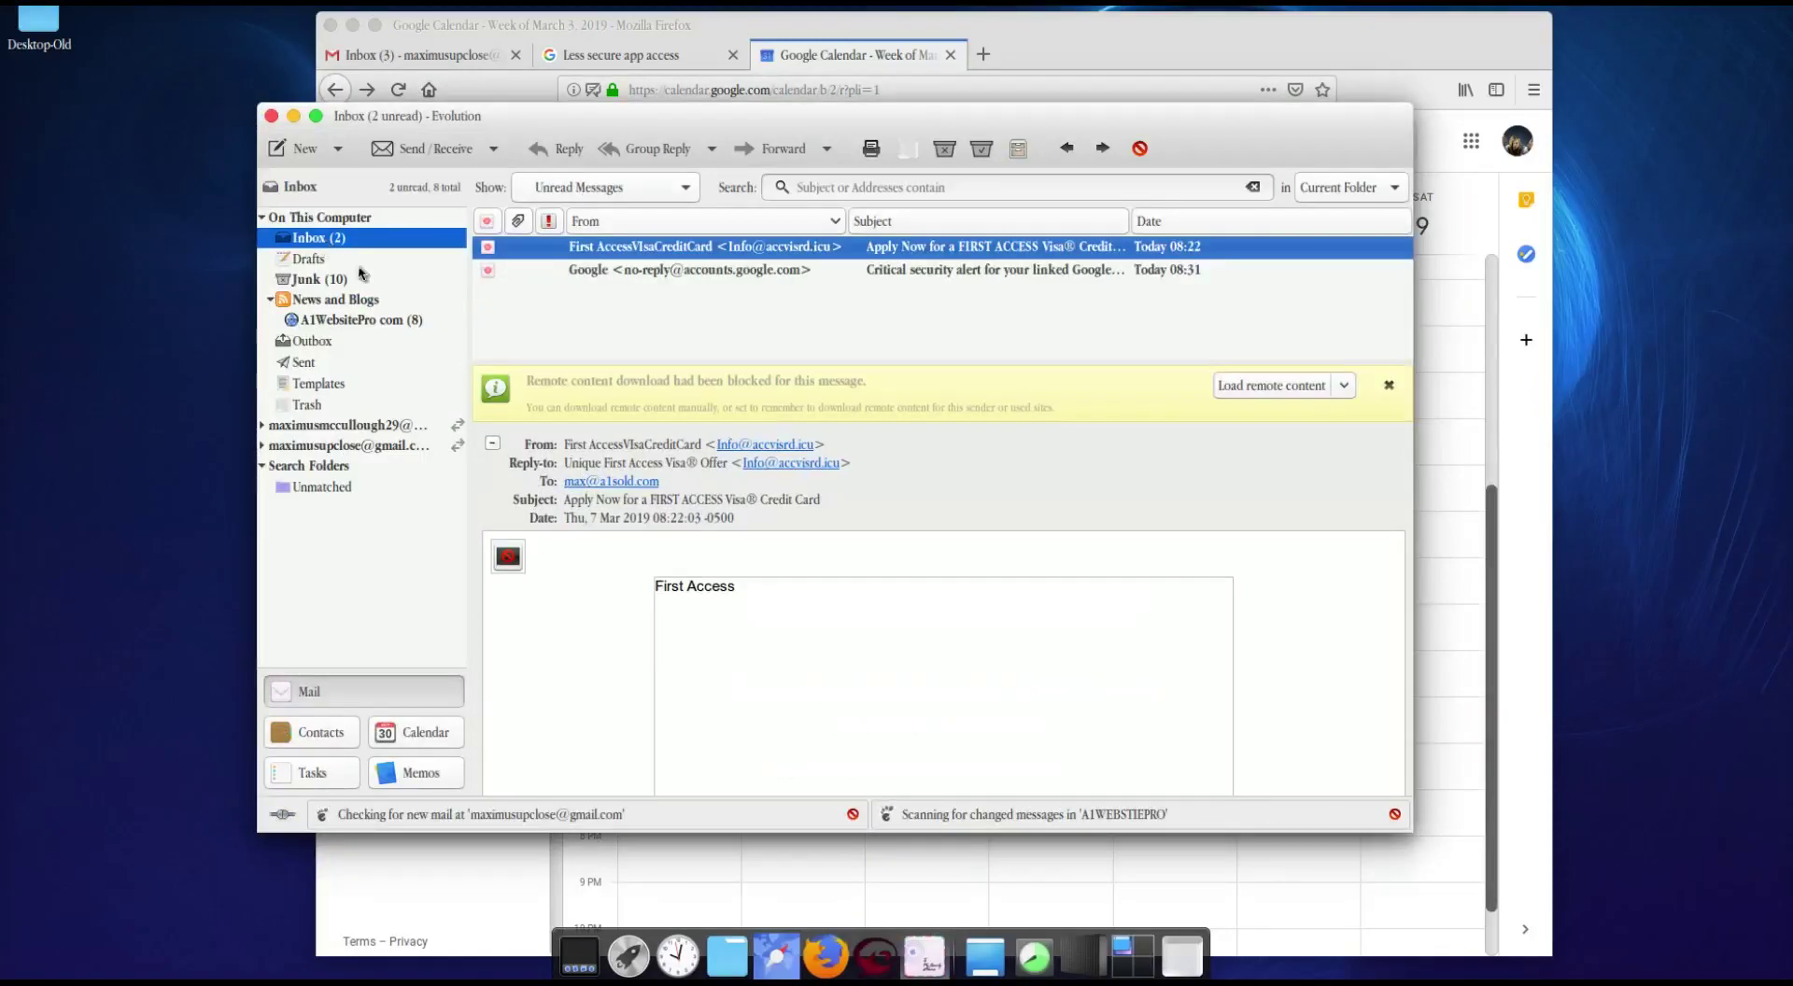
left_click(310, 772)
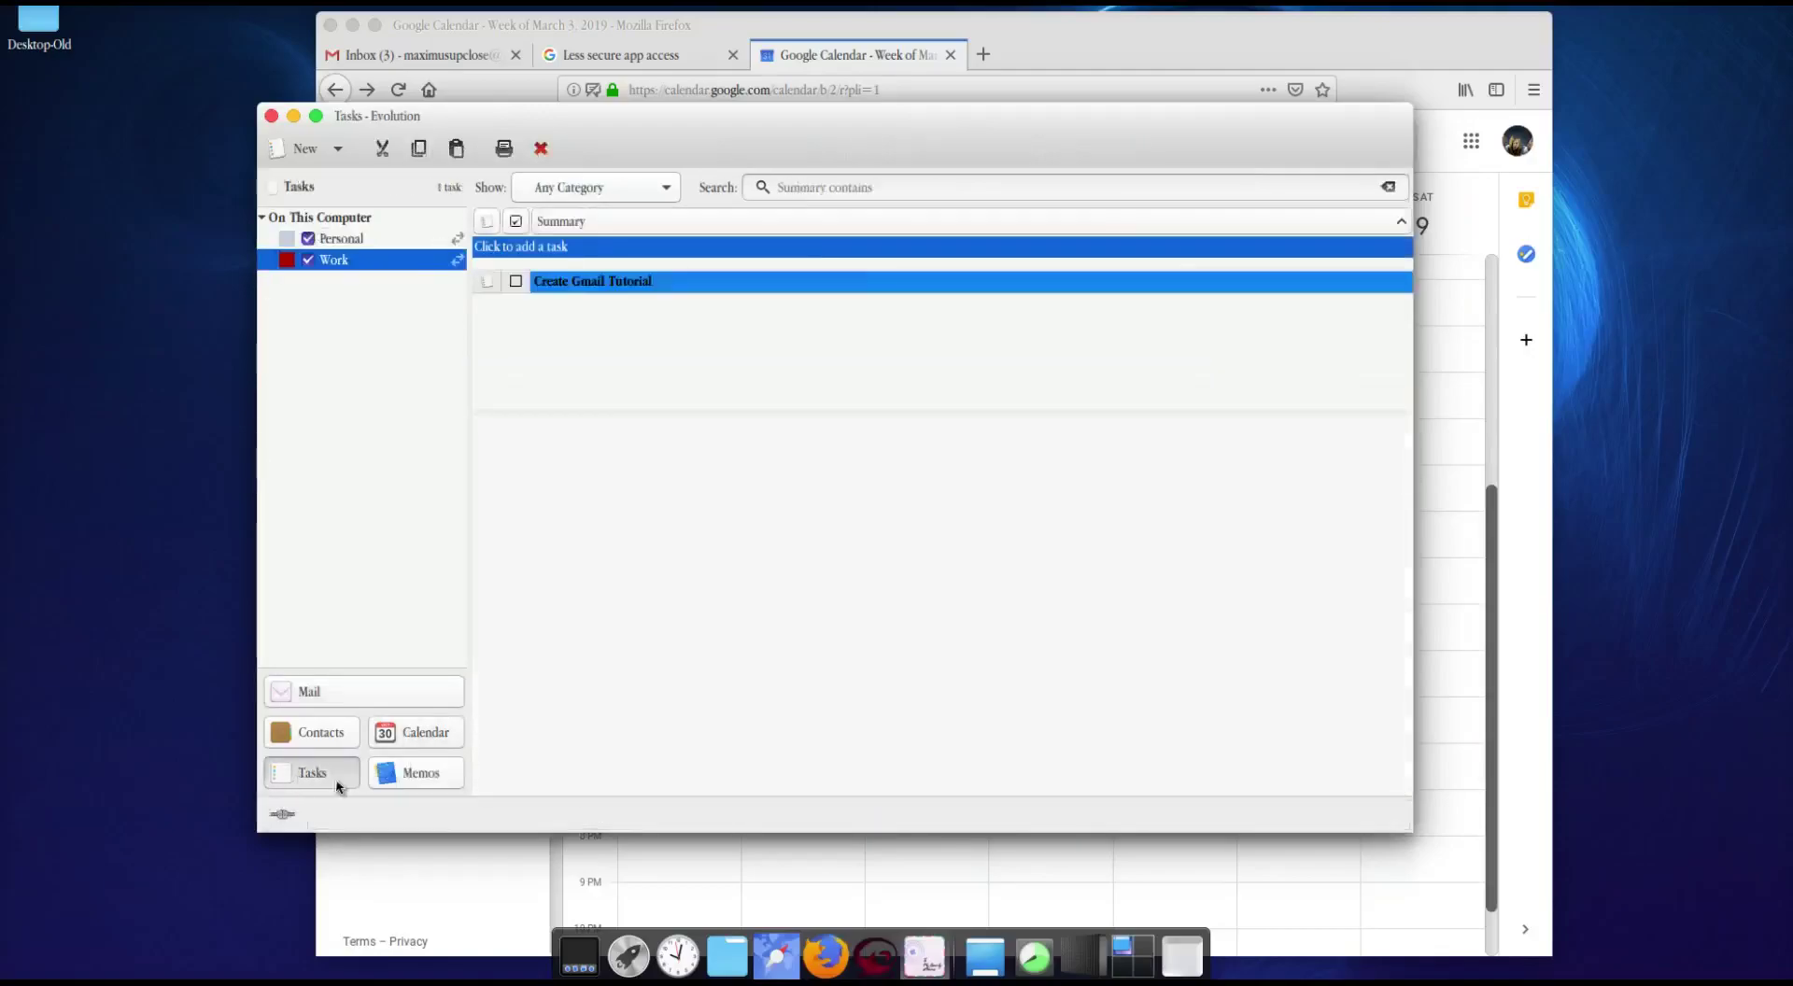
Step: Look at the Memos list, then go back to Mail with the local Inbox's two unread messages
left_click(414, 778)
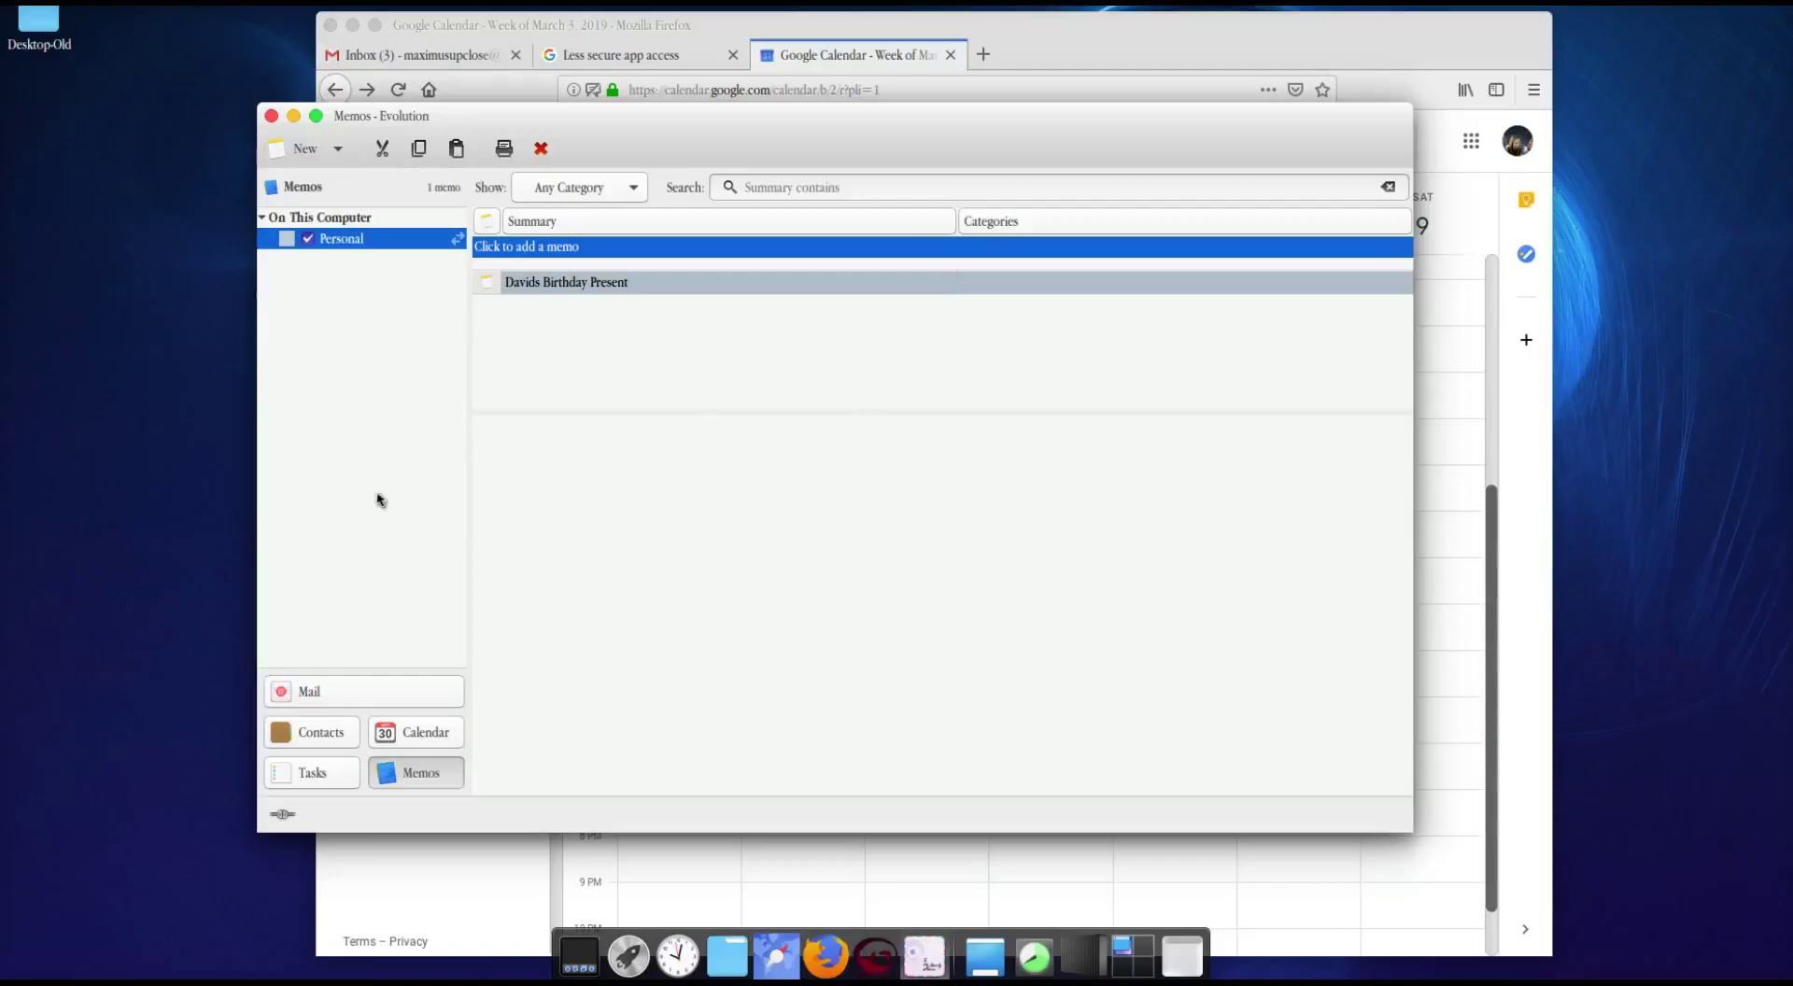
left_click(360, 692)
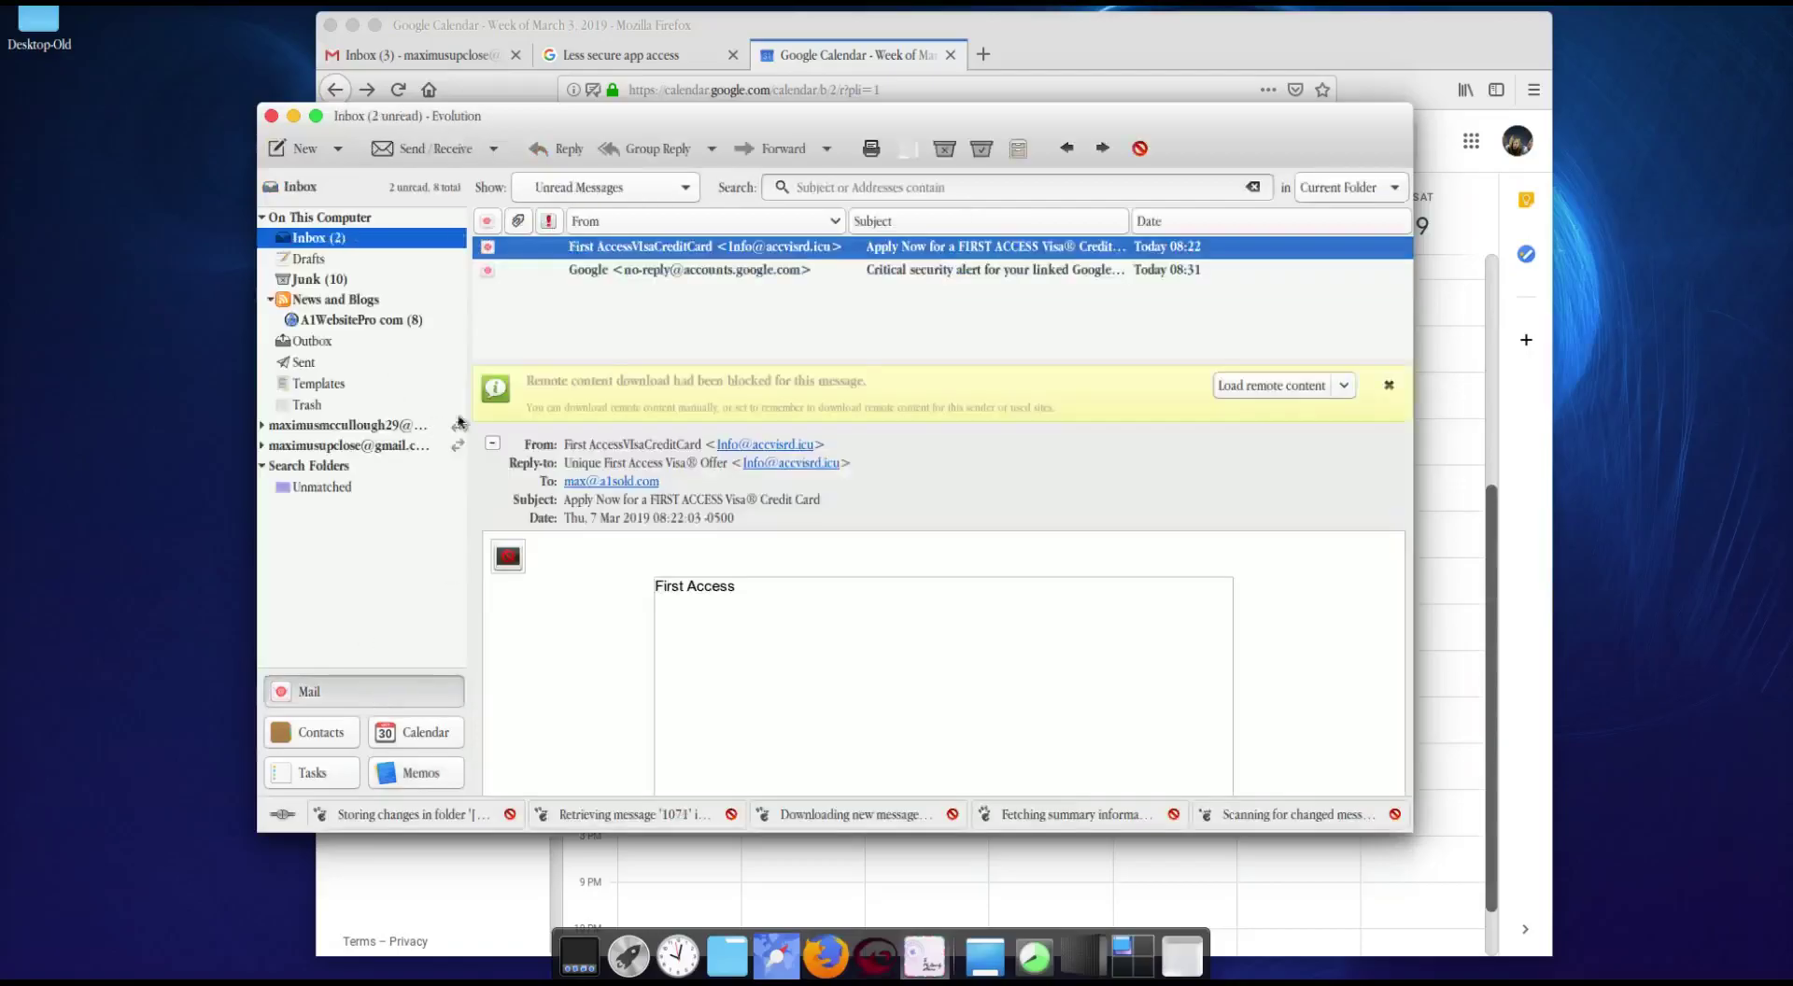